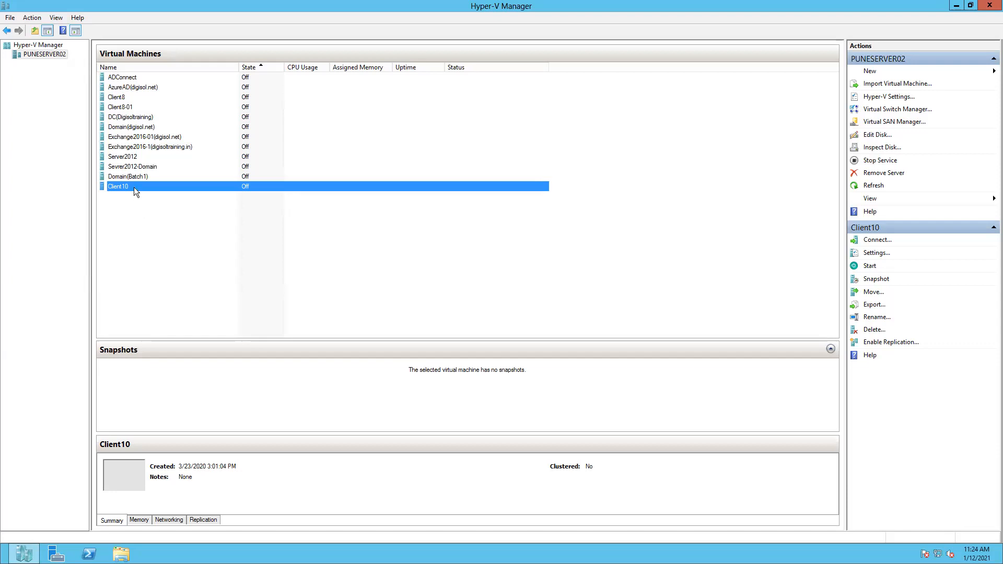
Start Domain(Batch1) and open its Virtual Machine Connection window, moving it aside
click(134, 177)
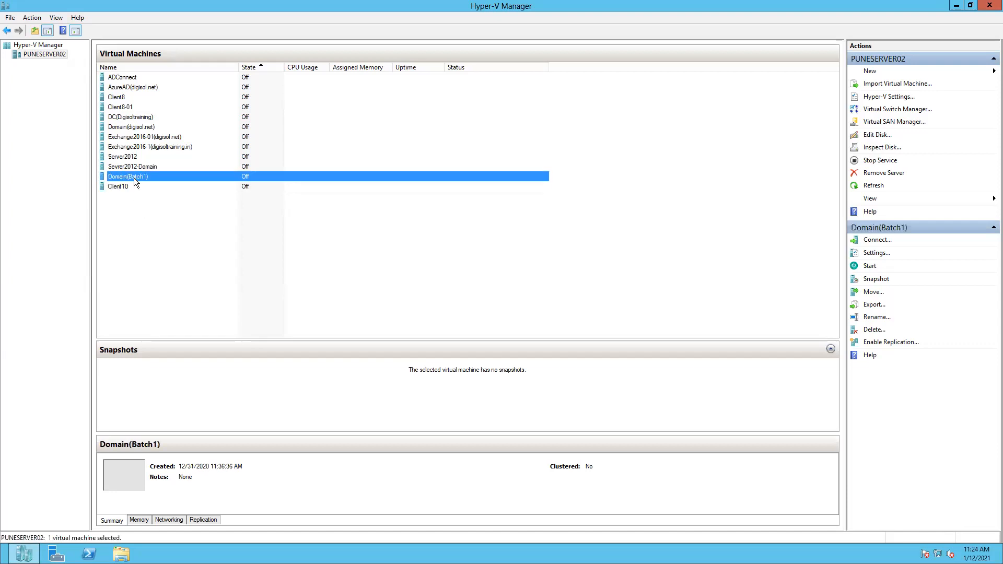
right_click(134, 178)
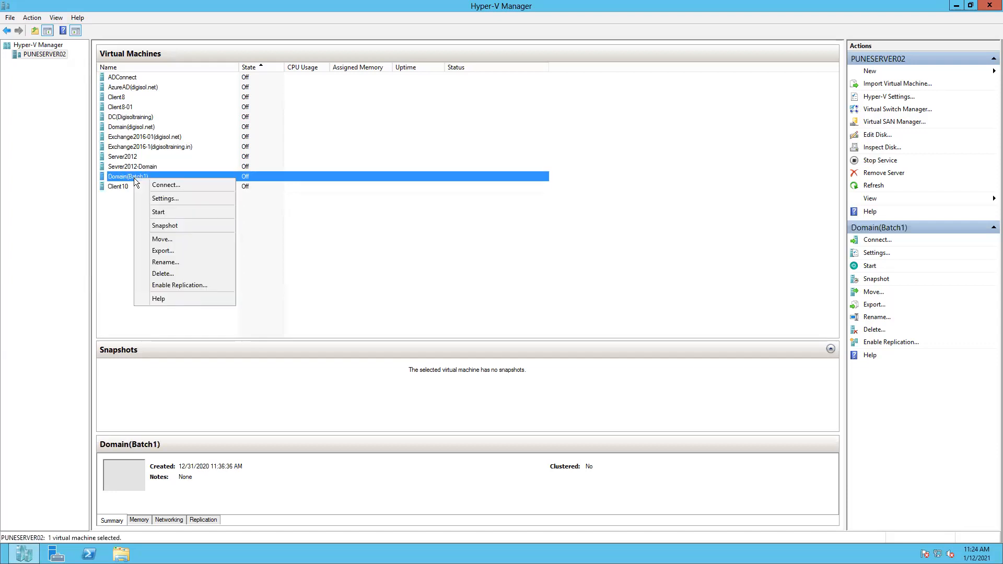
click(156, 214)
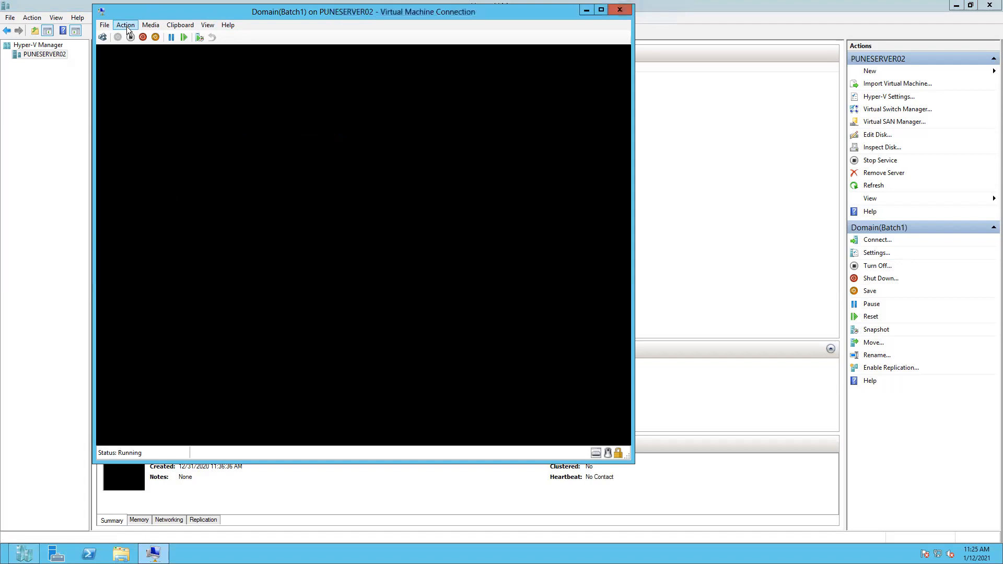
click(126, 27)
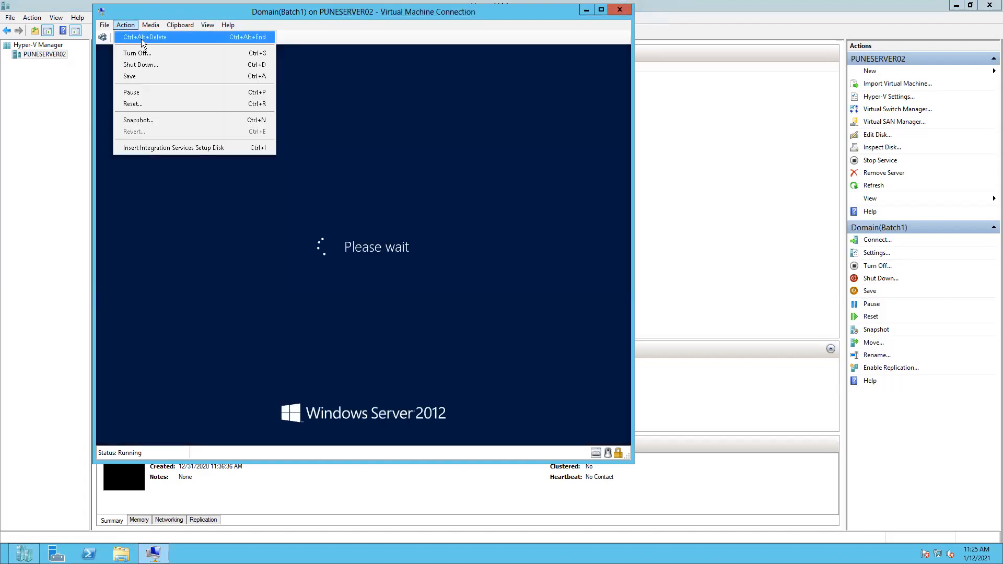
drag(506, 21, 599, 59)
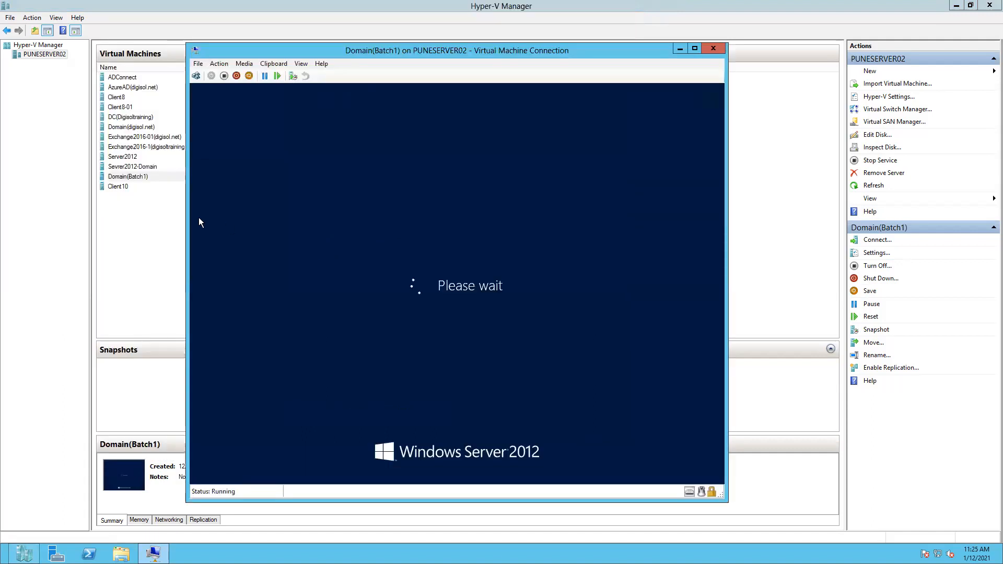
click(123, 187)
Connect to Client10, move its connection window aside, and minimize it
right_click(124, 187)
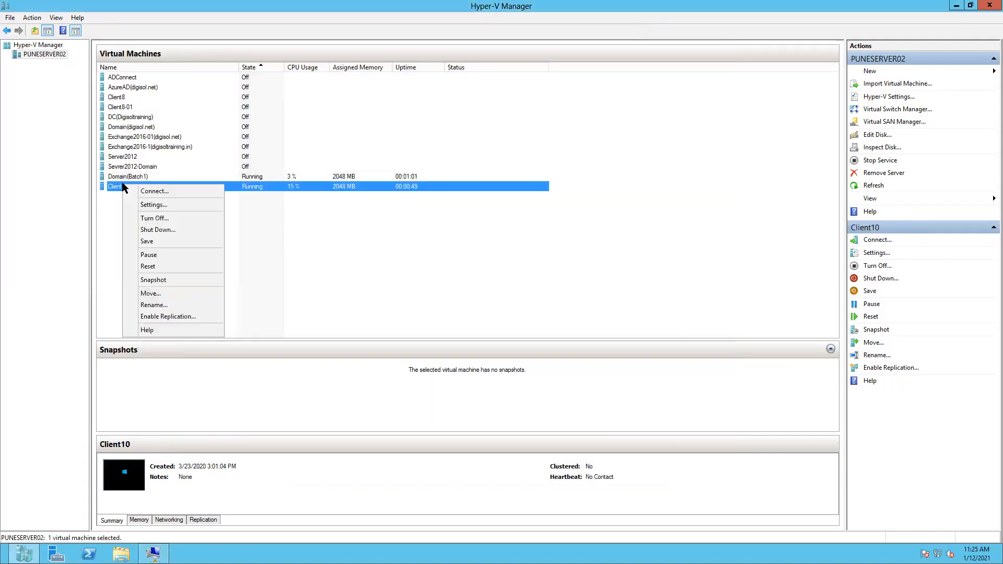
click(160, 190)
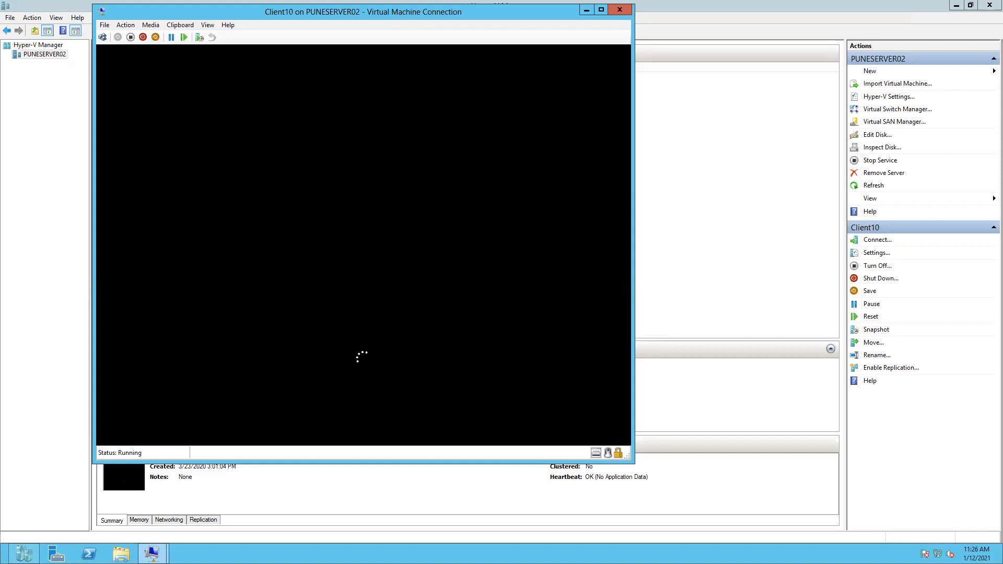
drag(514, 11, 560, 43)
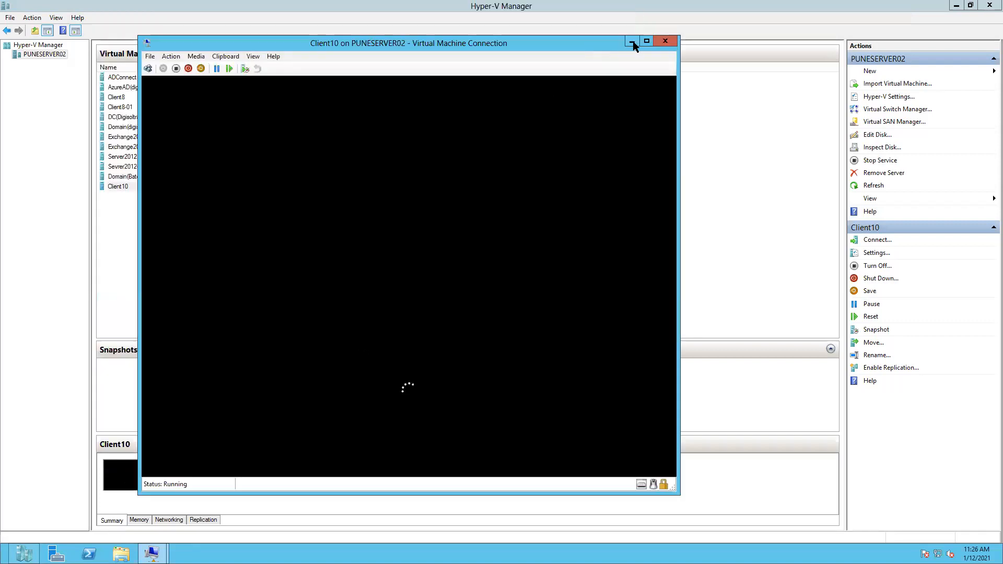
click(632, 42)
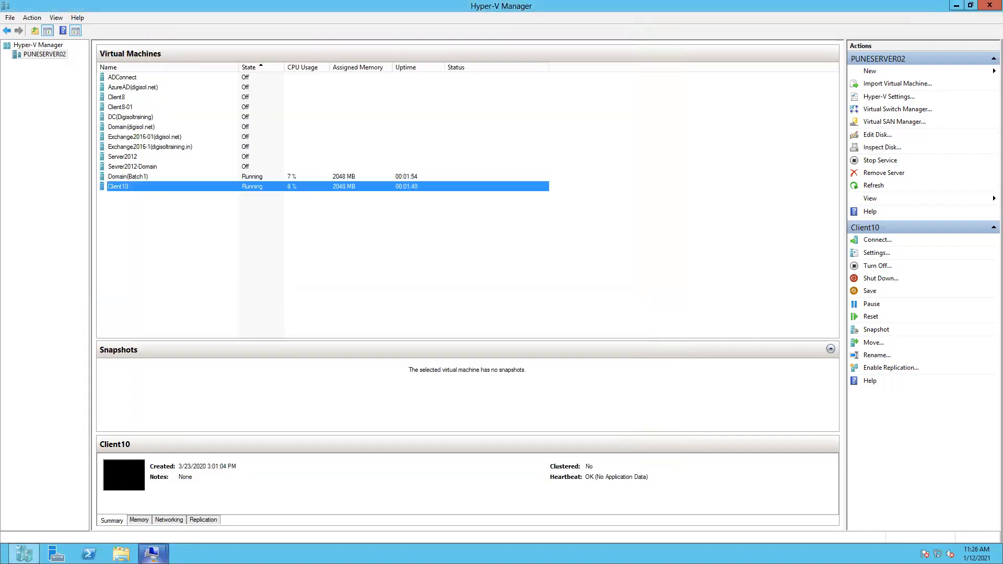
Restore the Domain(Batch1) window and sign in with the administrator password via Ctrl+Alt+Delete
mouse_move(152, 554)
click(114, 488)
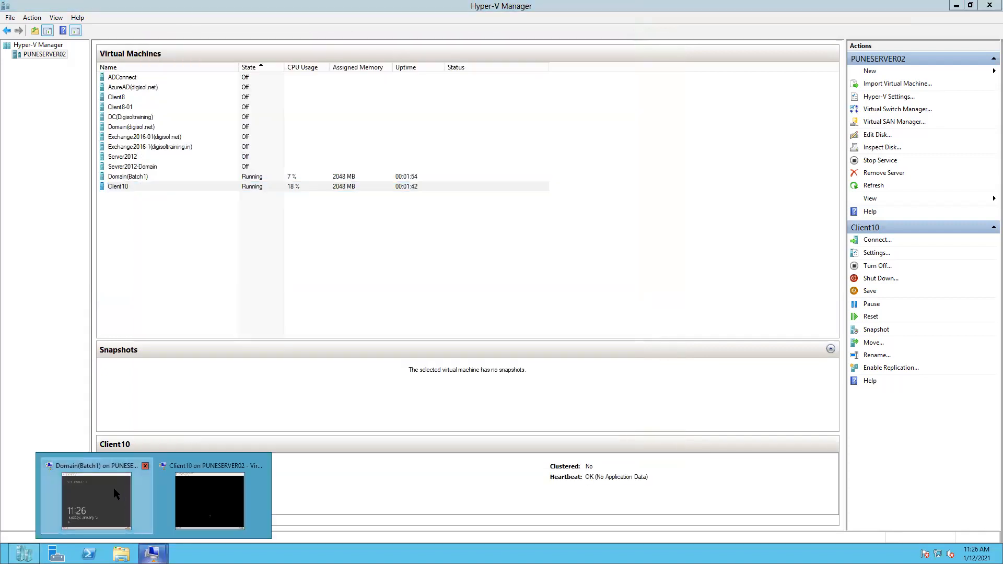
click(219, 63)
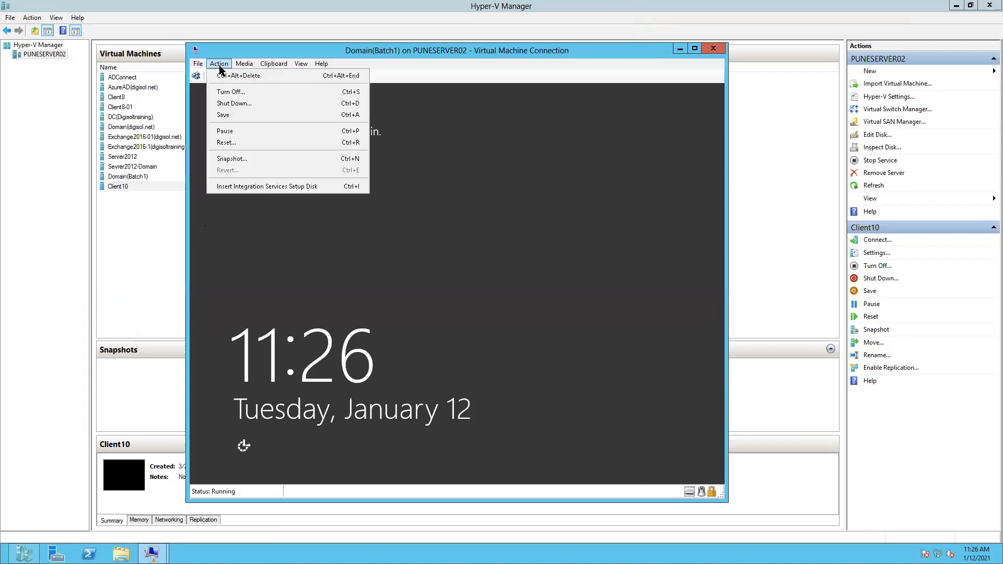
click(230, 79)
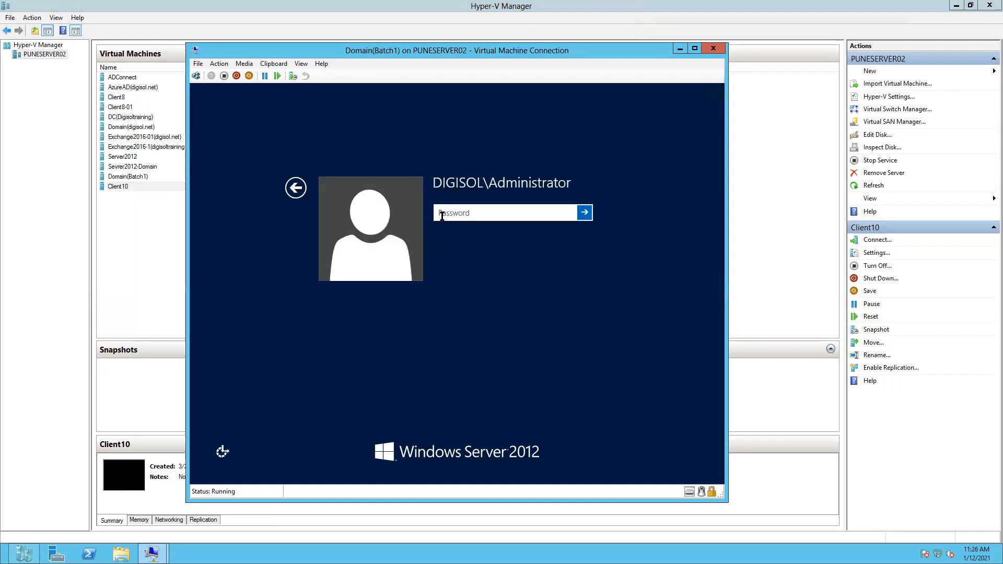
text(Pa$$w0rd123)
key(Return)
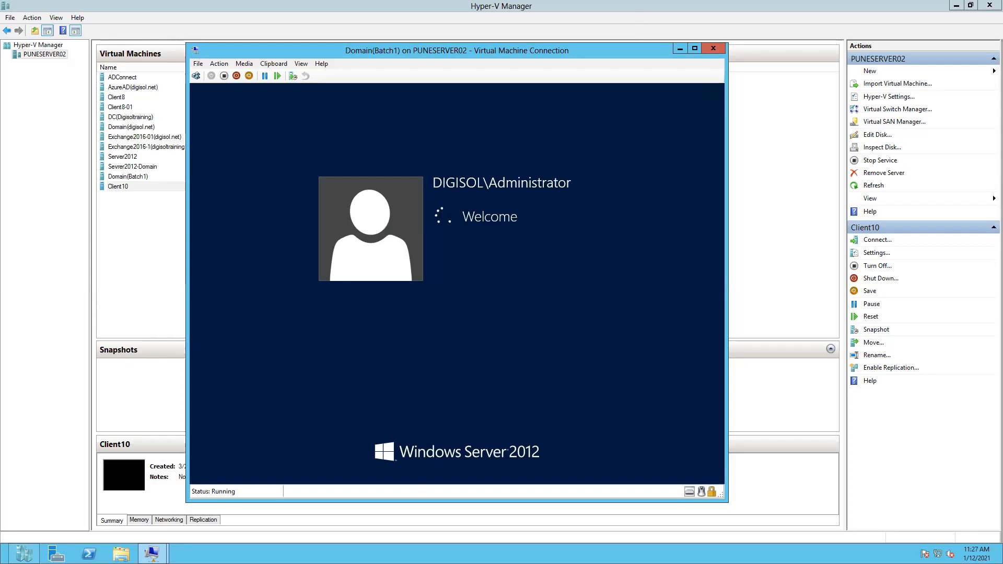
Switch the Domain(Batch1) session to full screen and move the connection bar aside
click(301, 63)
click(315, 76)
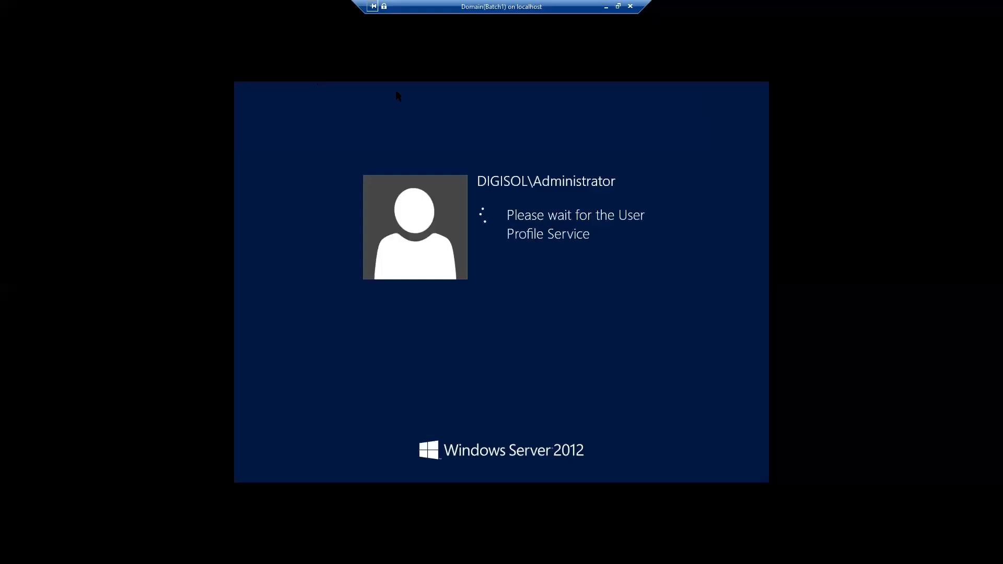
drag(419, 7, 92, 9)
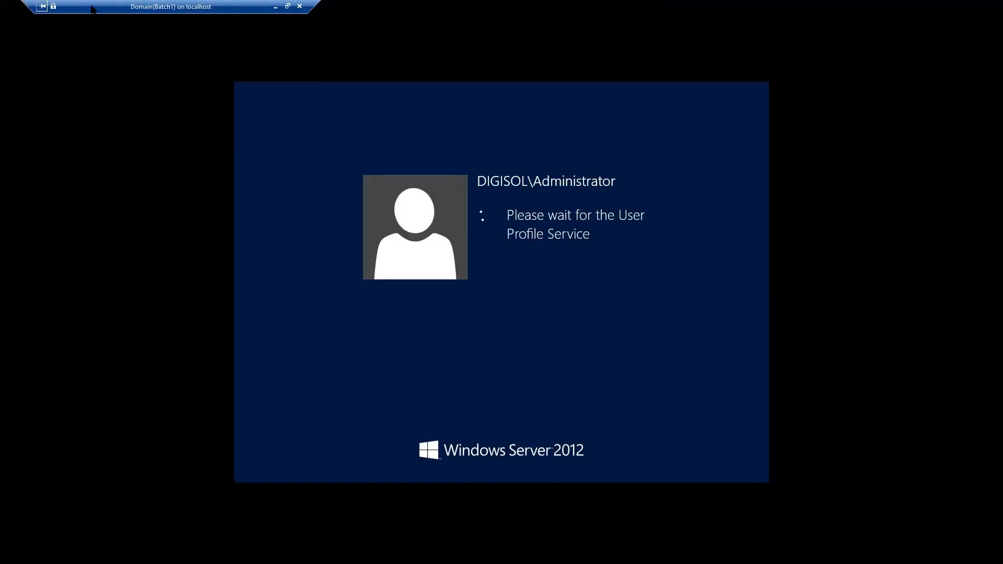
Minimize the Domain(Batch1) session and bring up Client10, minimizing Hyper-V Manager
click(275, 6)
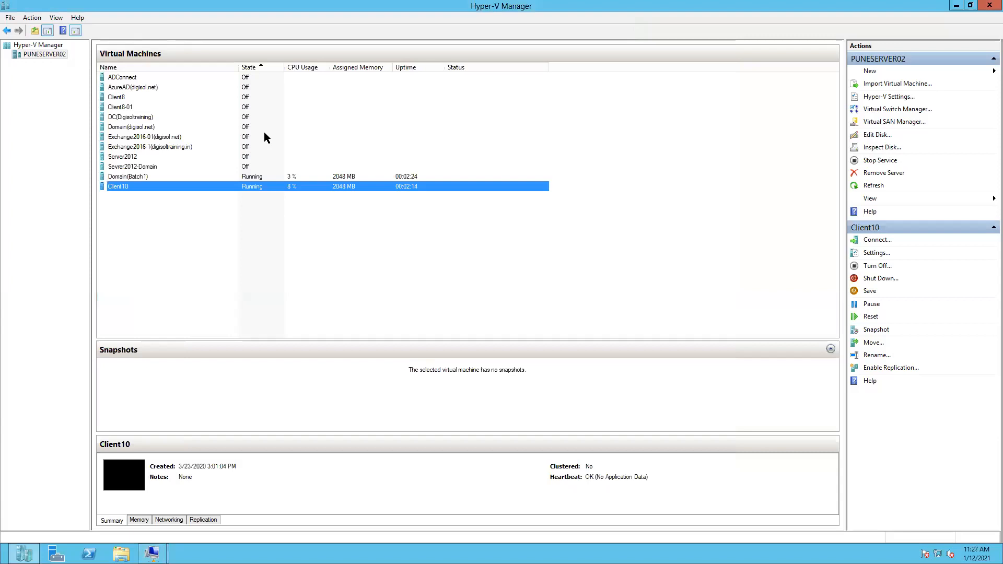
mouse_move(151, 552)
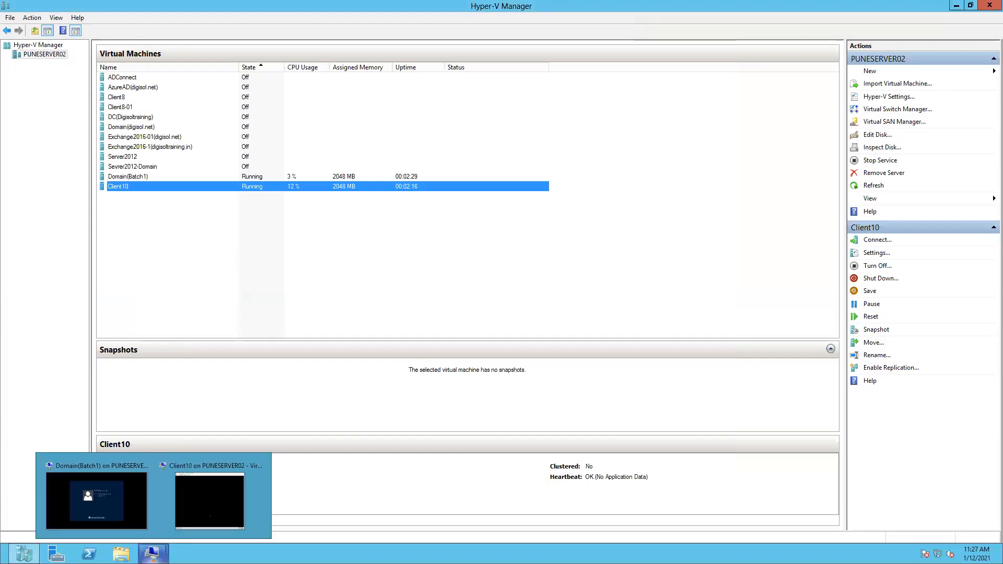
click(208, 501)
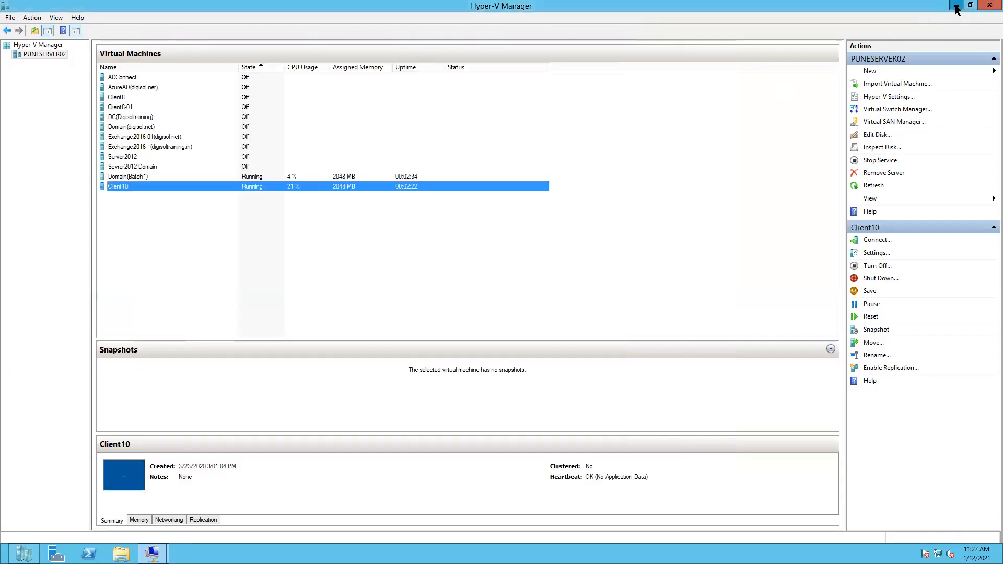
click(955, 8)
click(956, 6)
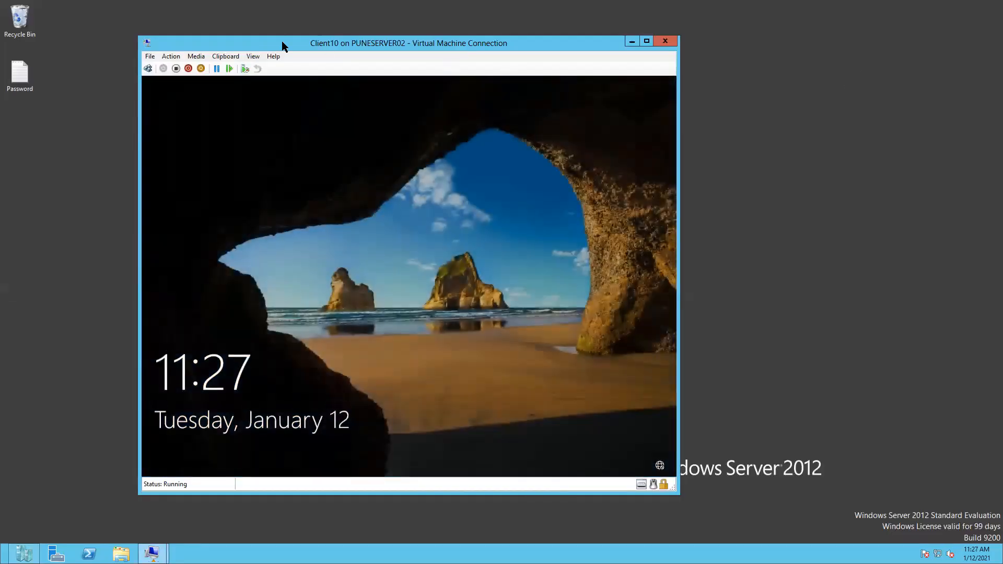
Sign in to Client10 with the user's password via Ctrl+Alt+Delete
click(173, 57)
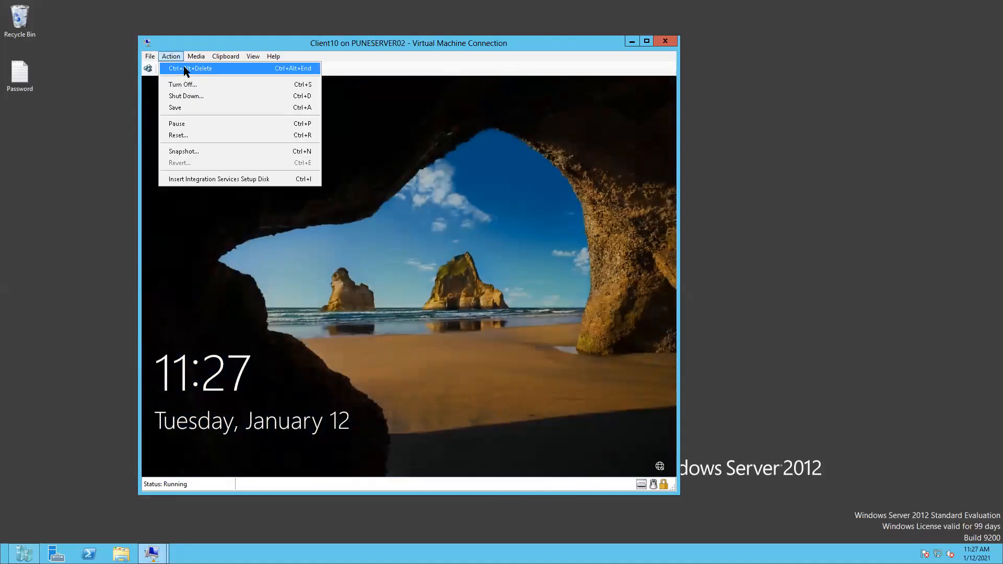
click(184, 66)
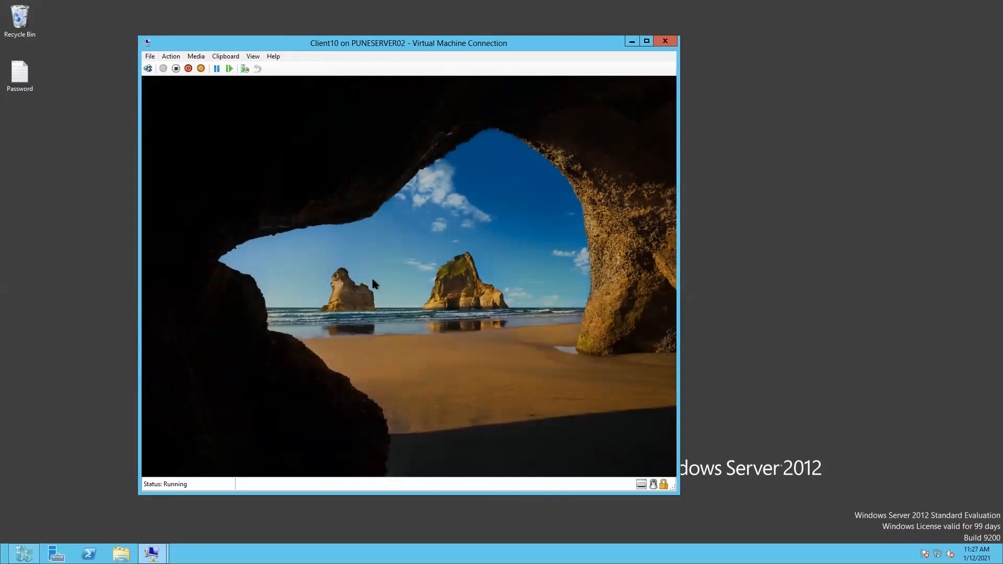
click(373, 283)
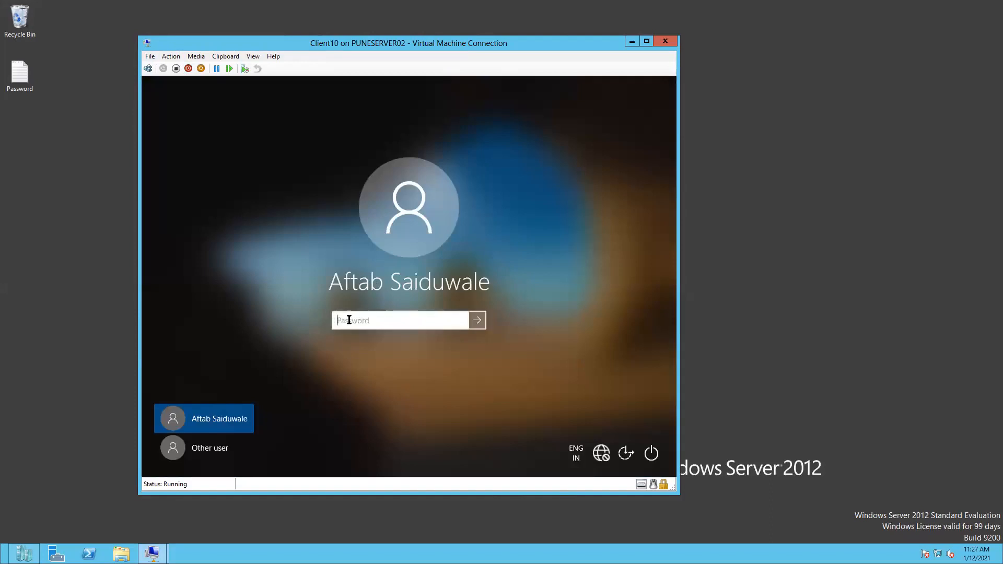
text(••••••••••••)
click(481, 324)
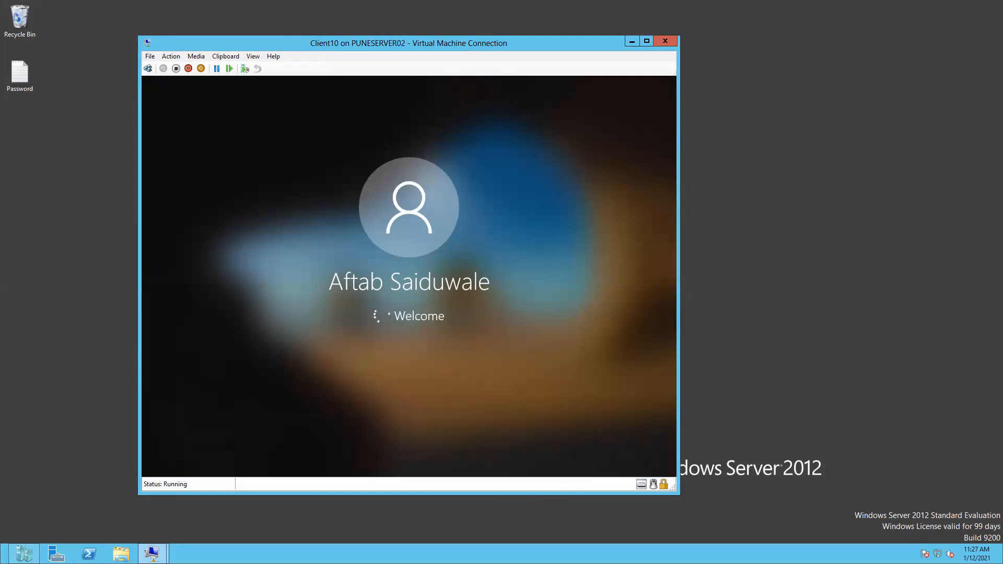
Switch the Client10 session to full screen and move the connection bar aside
click(254, 57)
click(261, 65)
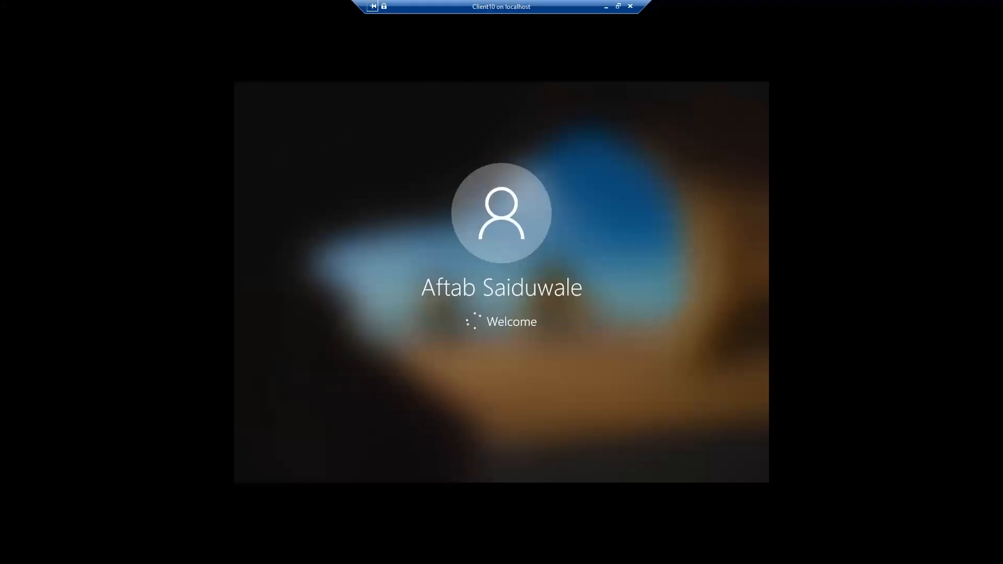
drag(501, 7, 270, 6)
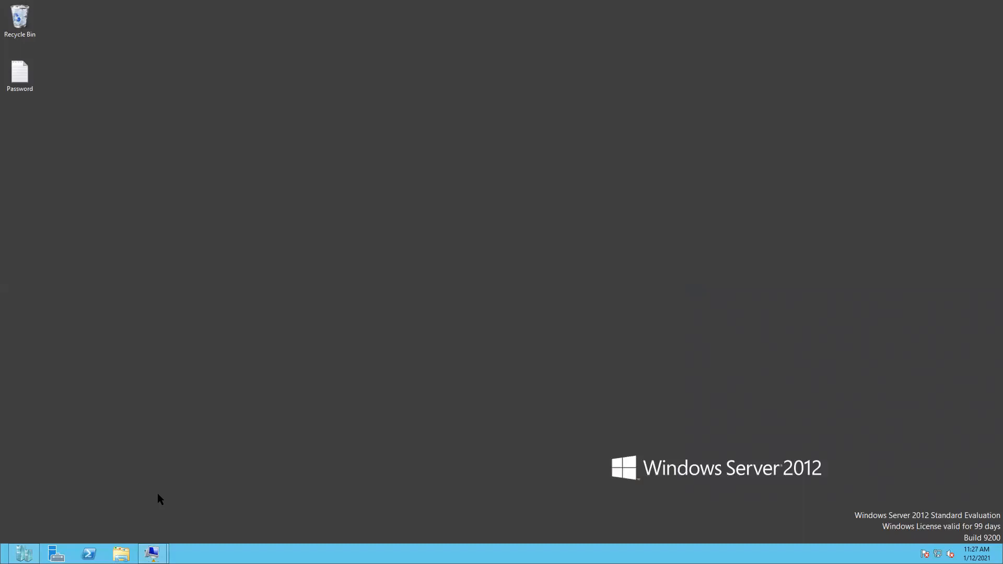
Restore the full-screen Domain(Batch1) session and minimize Server Manager to reveal the desktop
mouse_move(152, 553)
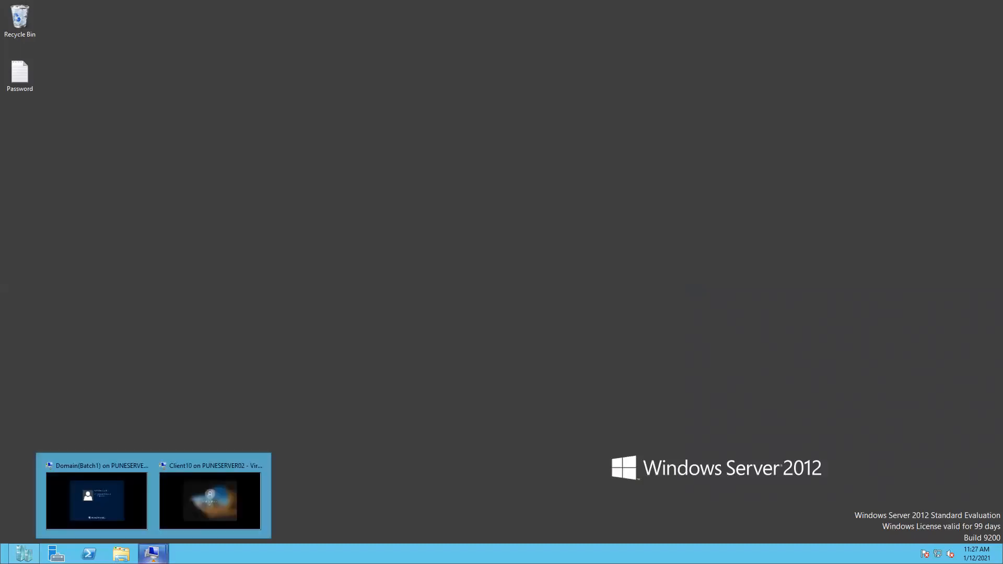
click(96, 501)
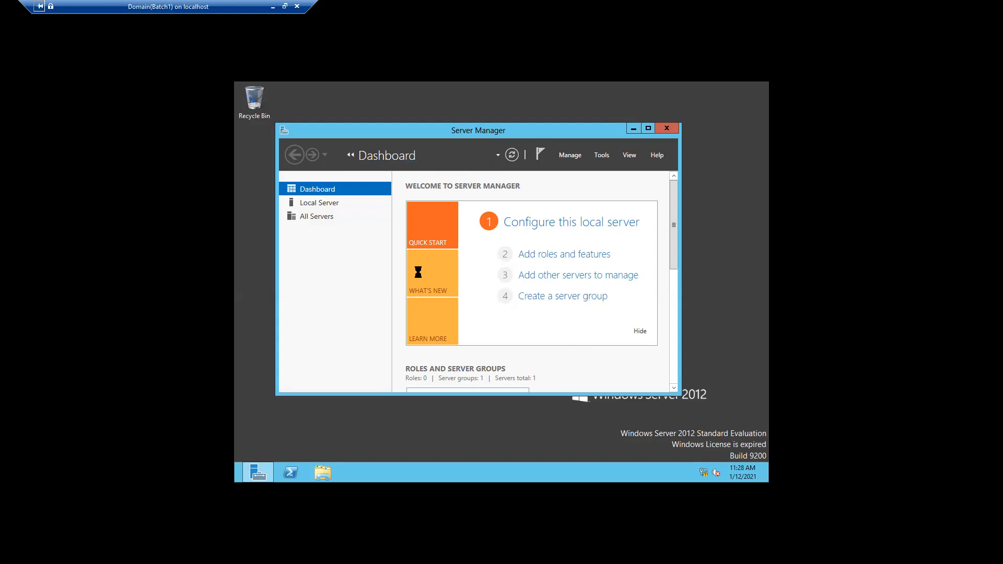
click(632, 129)
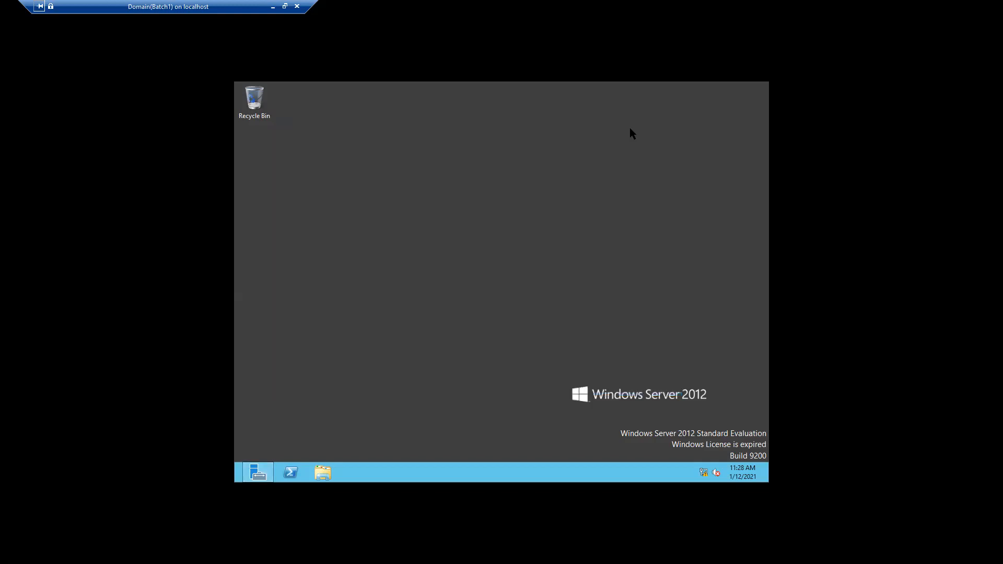
Launch Notepad by running 'notepad' from the Start button's Run box
right_click(236, 480)
right_click(235, 480)
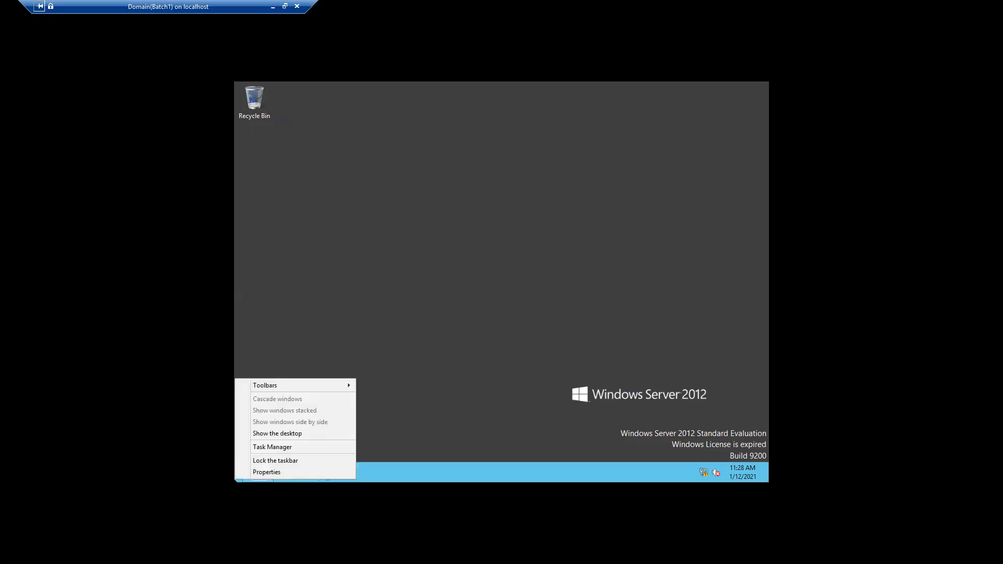
click(412, 436)
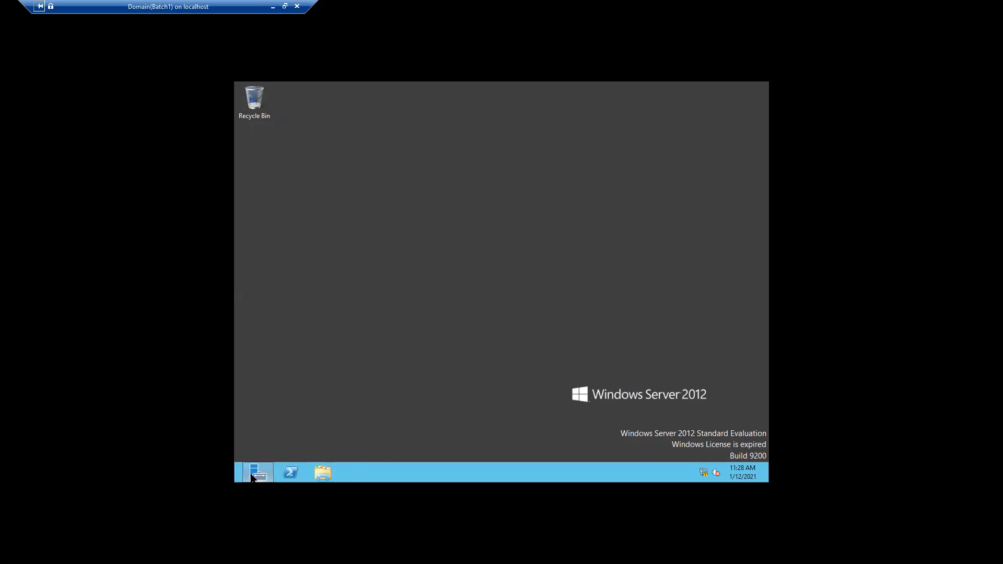
mouse_move(235, 481)
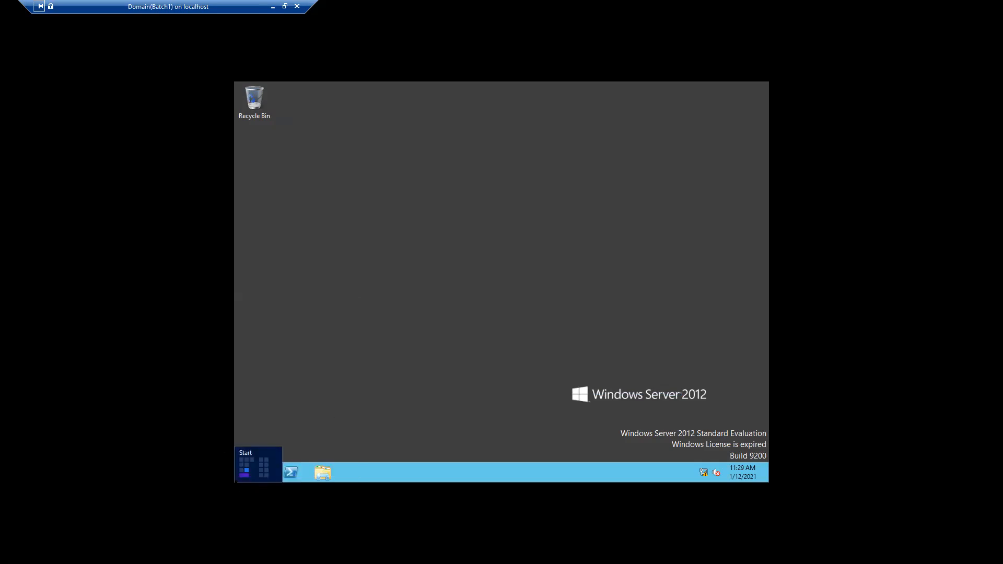
right_click(236, 479)
click(264, 462)
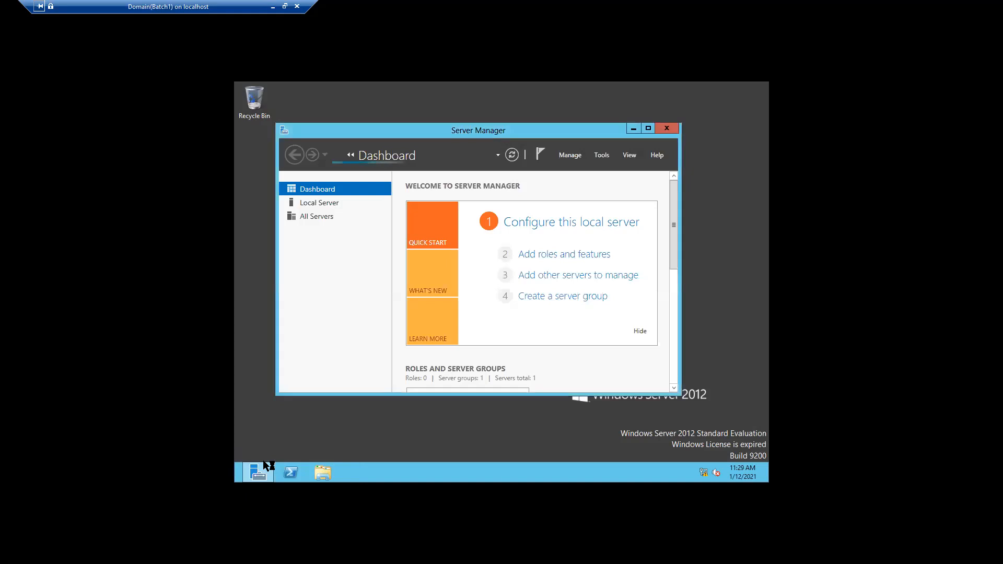
text(n)
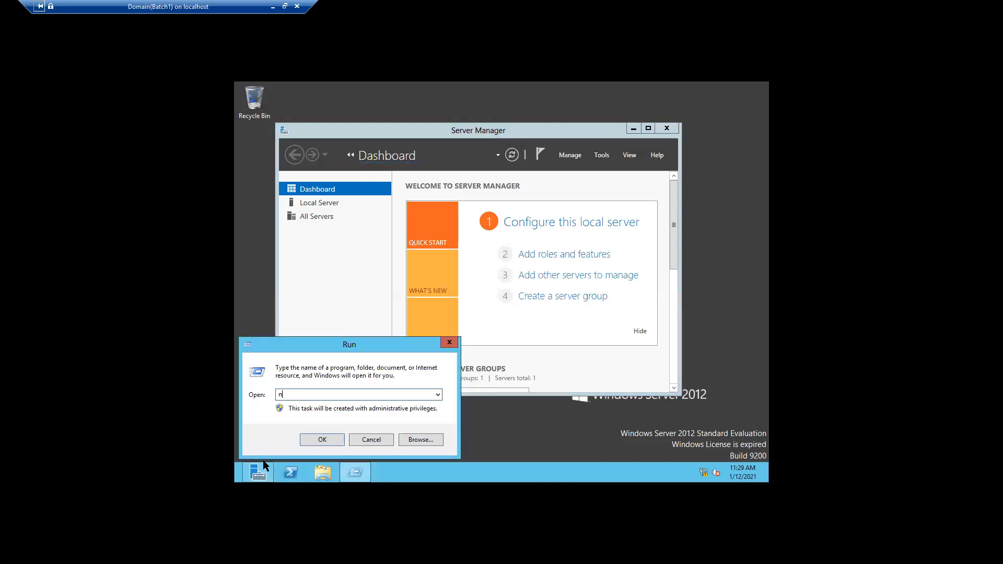
text(otepad)
mouse_move(261, 466)
click(324, 438)
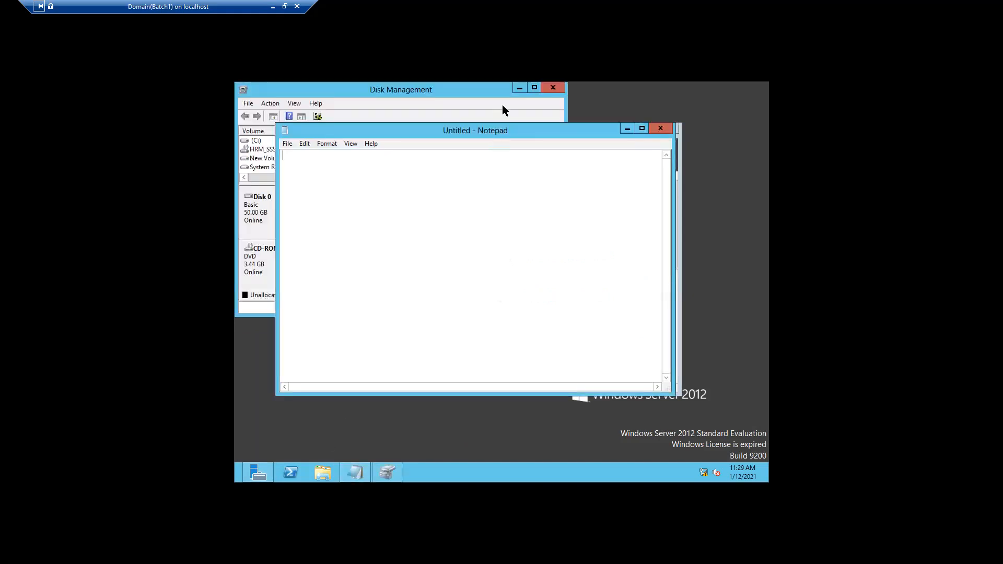
Type 'Welcome to DIGISOL ONLINE IT Classes' and the contact phone number, then select both lines
click(515, 89)
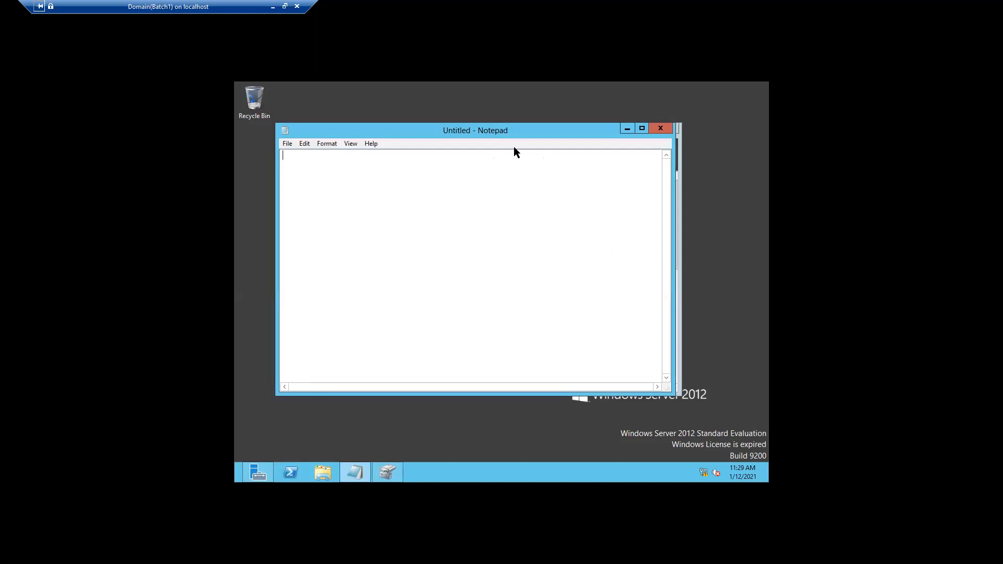
key(Return)
text(Welcome to DIGISOL ON)
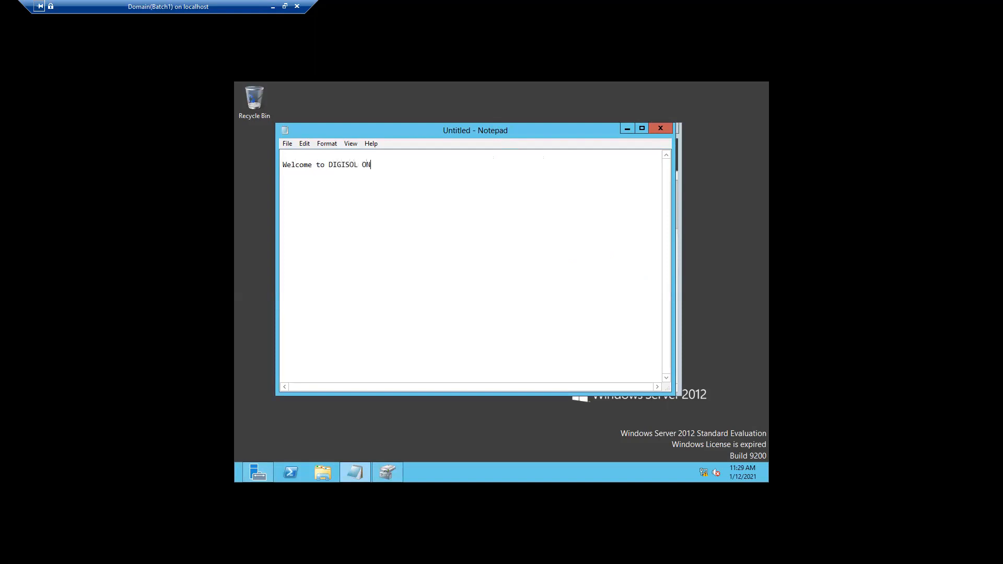
text(LINE)
text( IT)
text( Cla)
text(sses )
drag(283, 168, 389, 179)
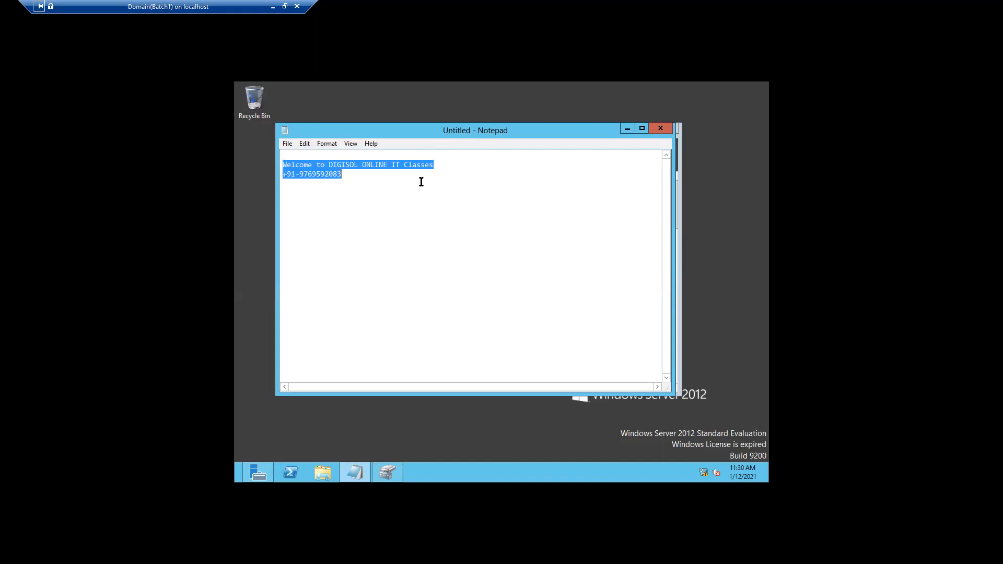
Set the selected text to 48 pt and maximize Notepad
click(349, 145)
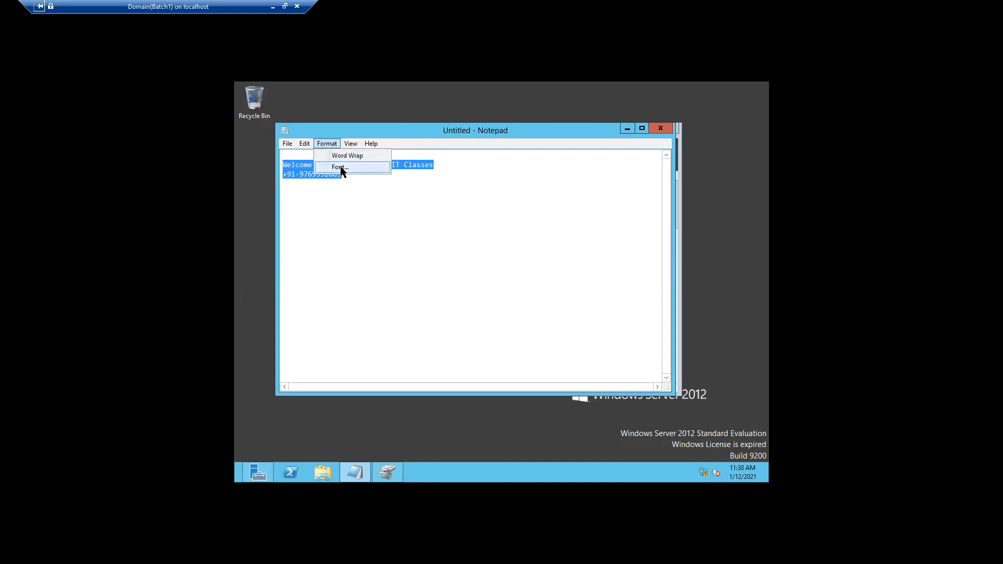
click(341, 167)
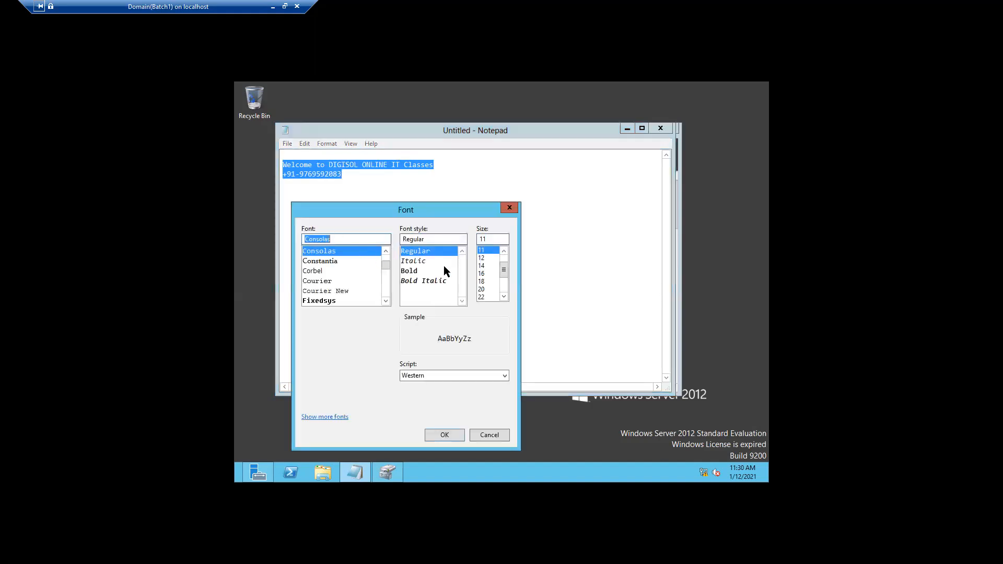
drag(504, 272, 506, 290)
click(481, 288)
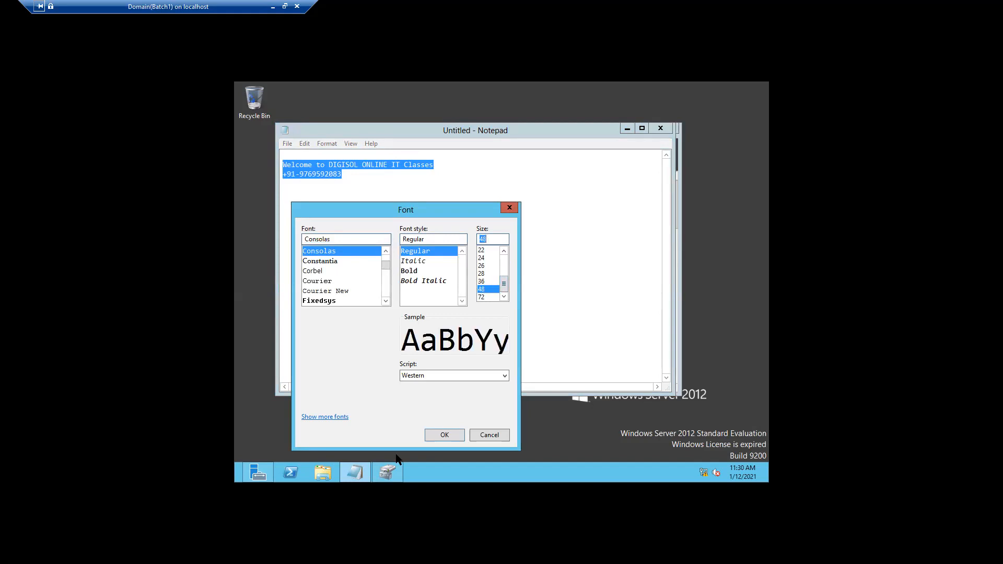
click(437, 437)
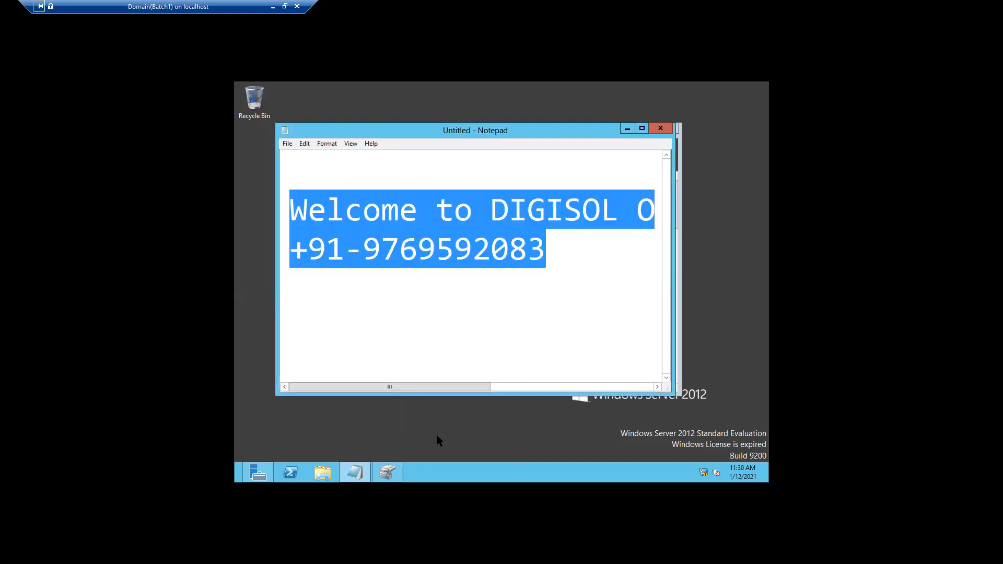
click(642, 129)
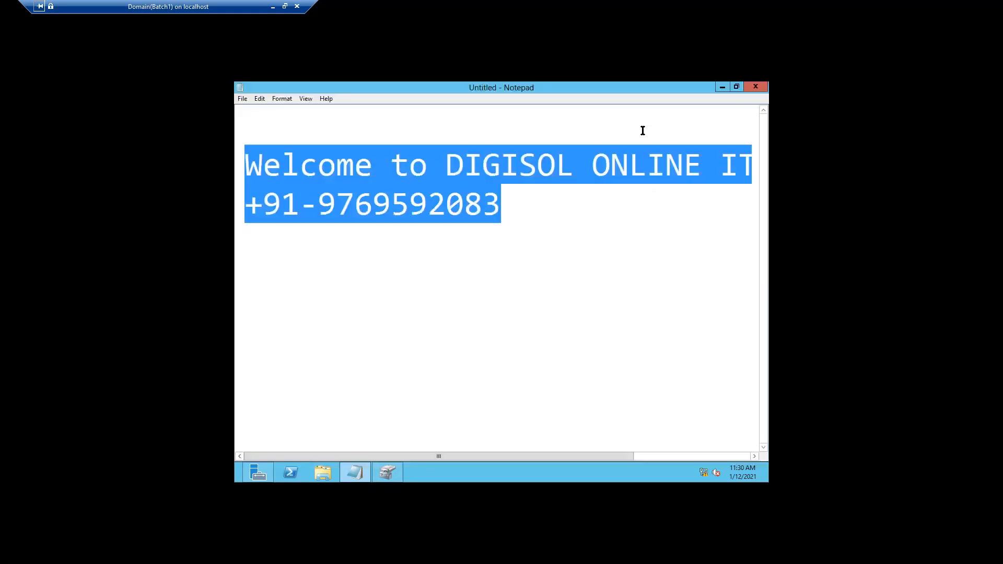
Resize the text to 28 pt, then settle on 36 pt Consolas and deselect it
click(281, 99)
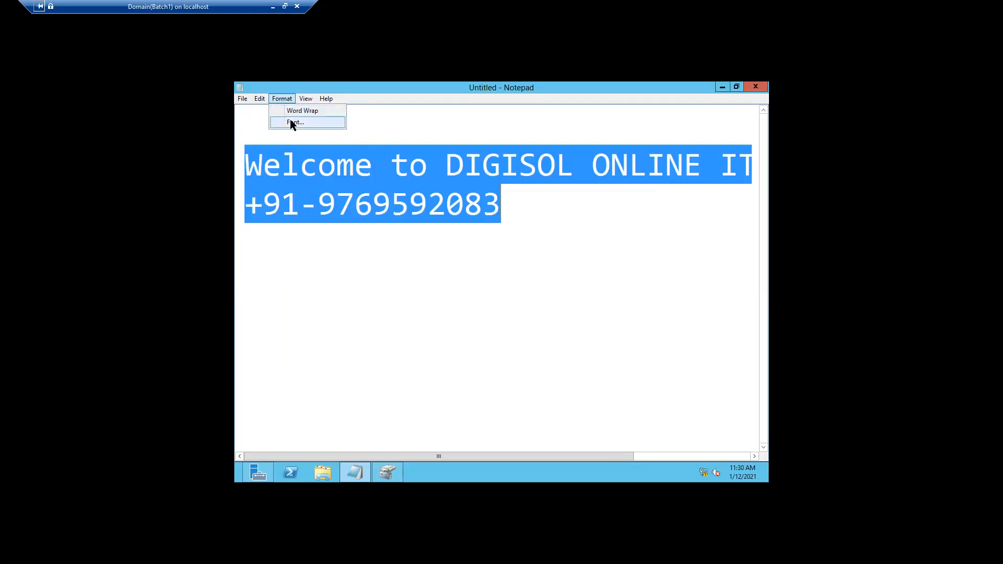
click(291, 121)
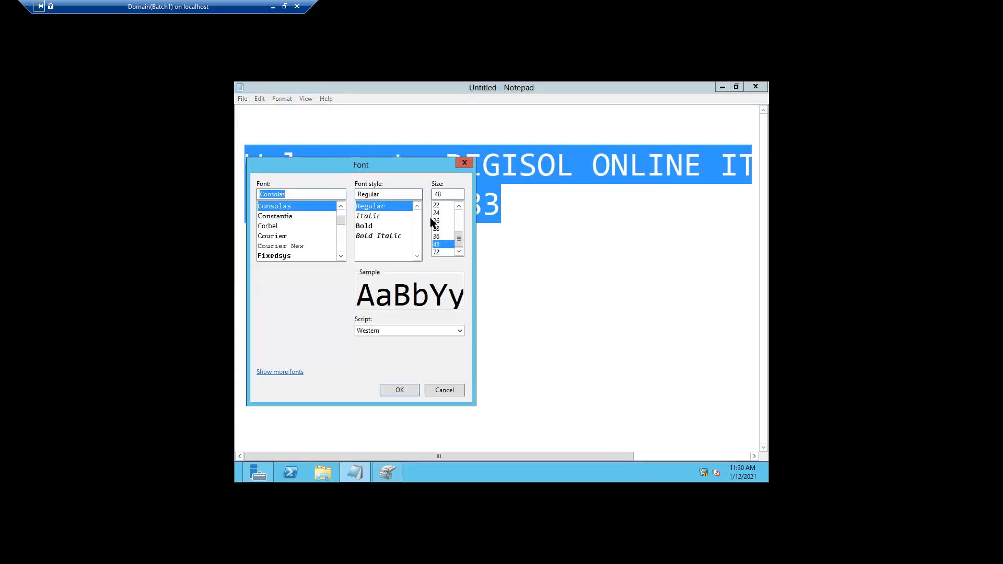
click(438, 227)
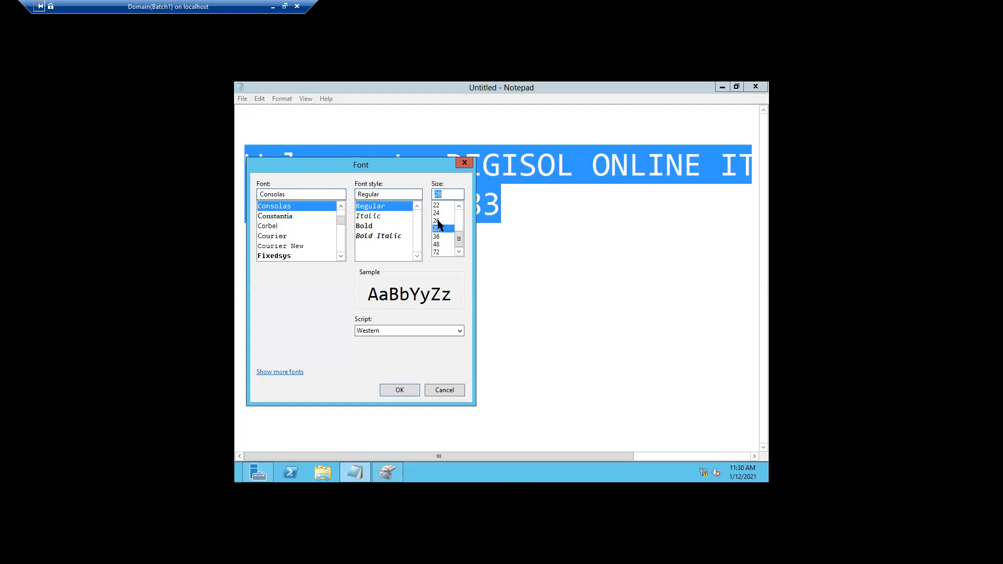
click(395, 390)
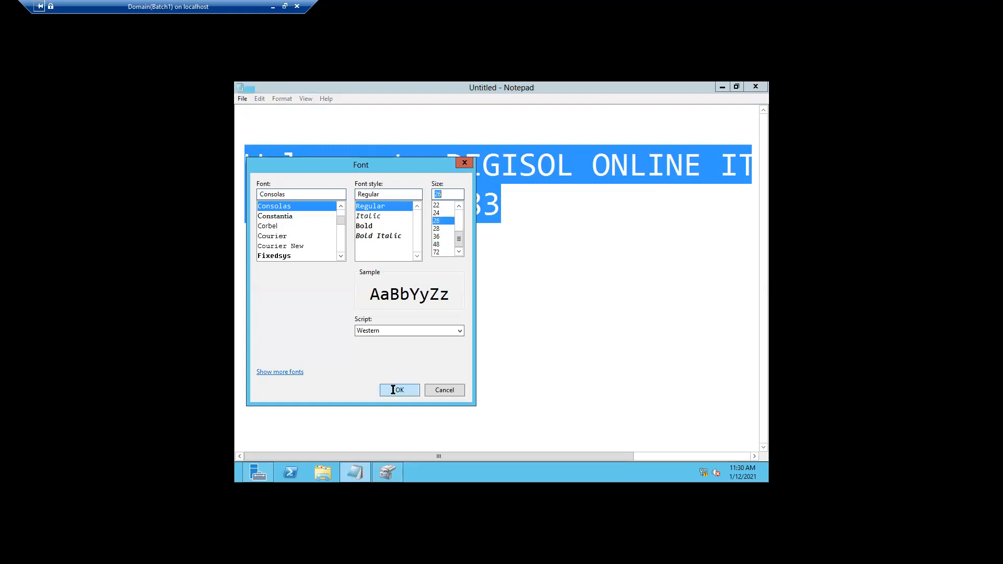
click(277, 97)
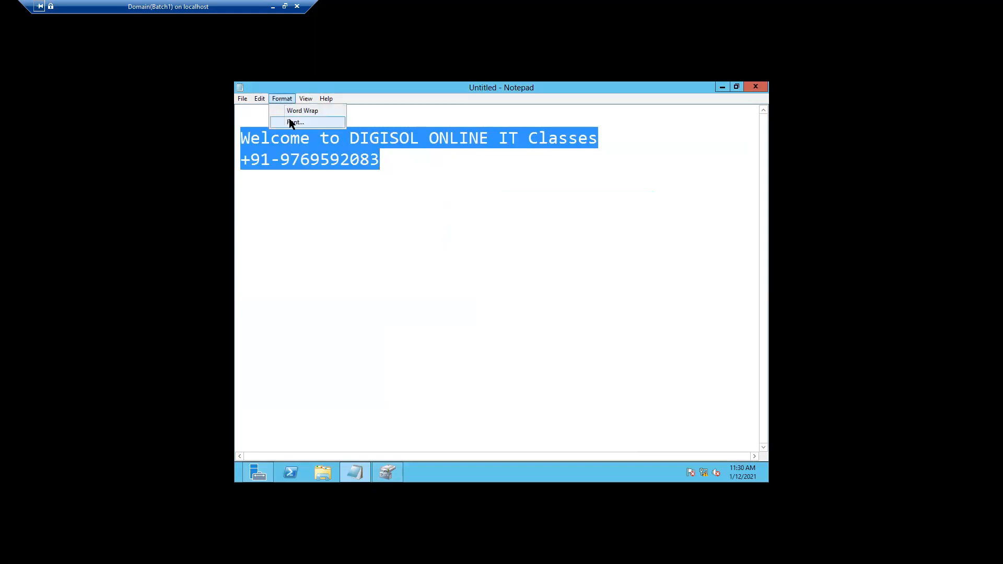
click(290, 119)
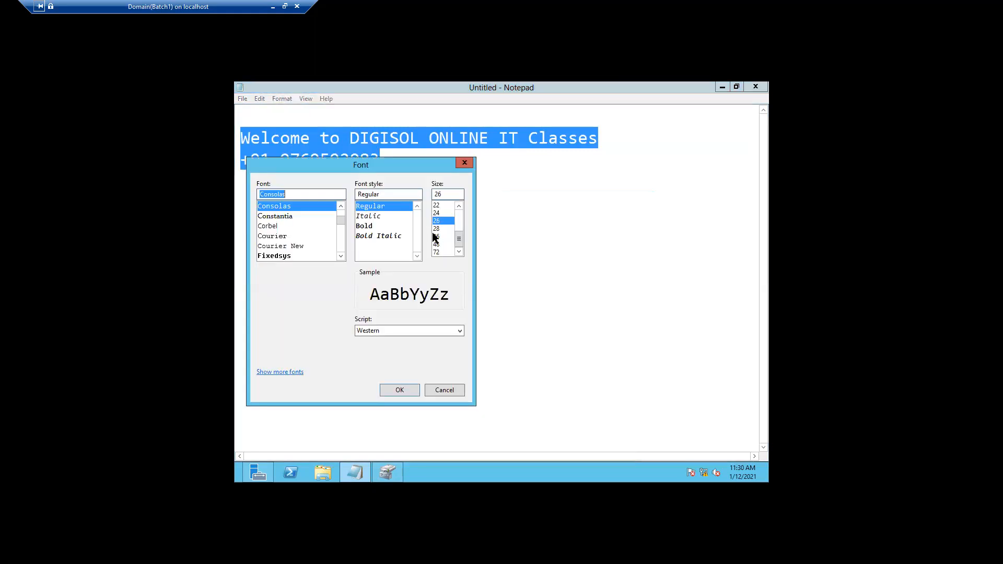
click(435, 236)
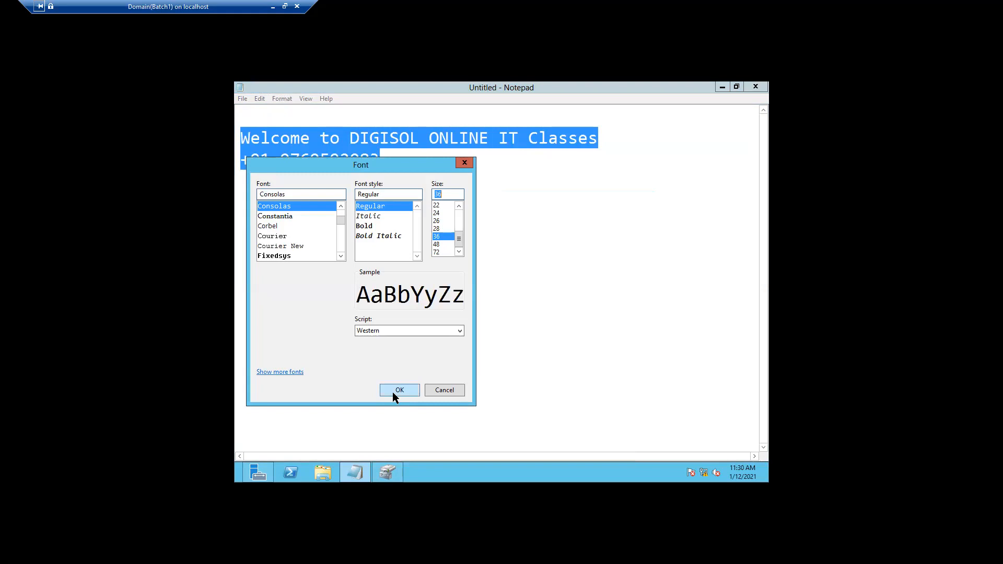
click(399, 391)
click(413, 377)
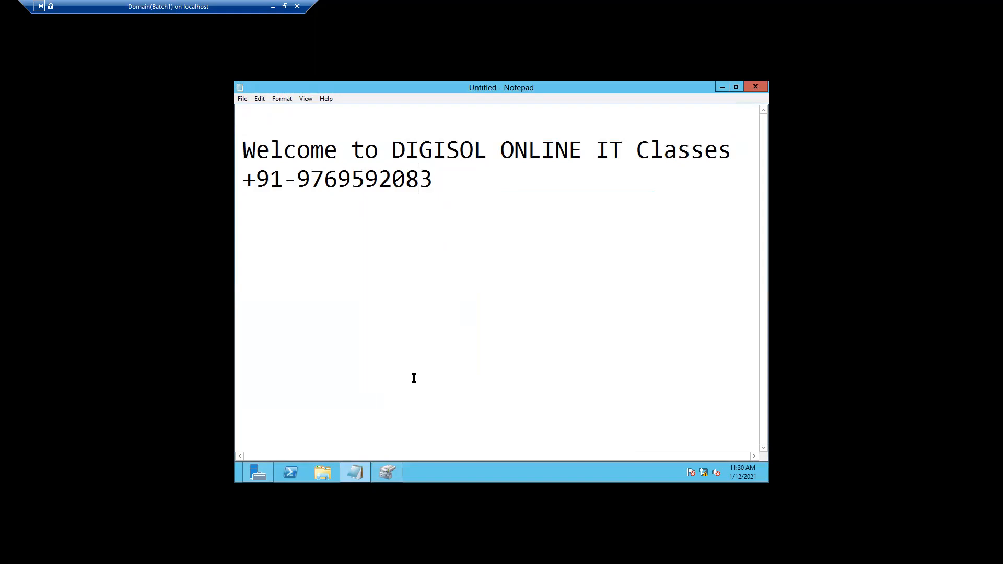
Launch Paint with mspaint, paste the Notepad screenshot and maximize the window
click(721, 87)
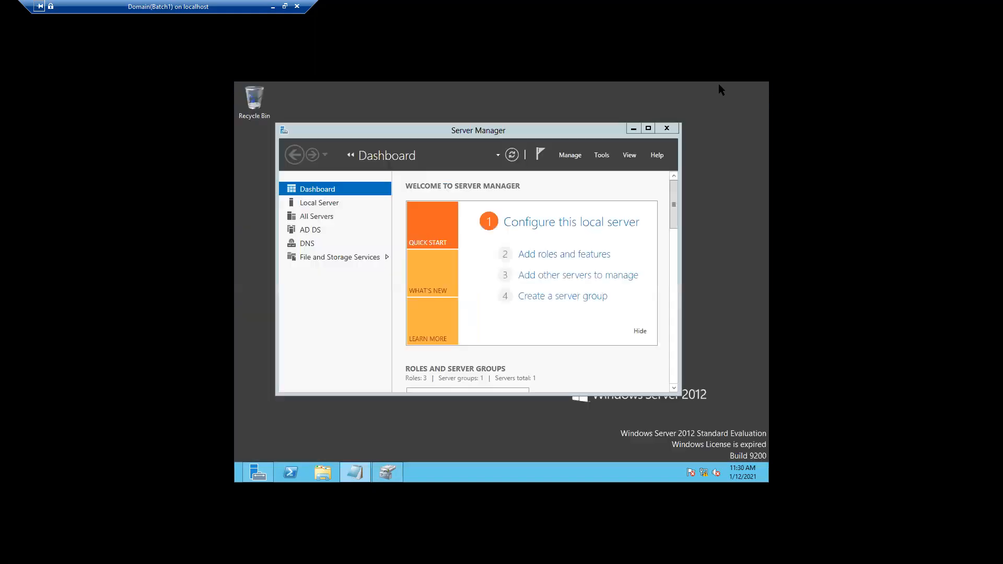
right_click(236, 480)
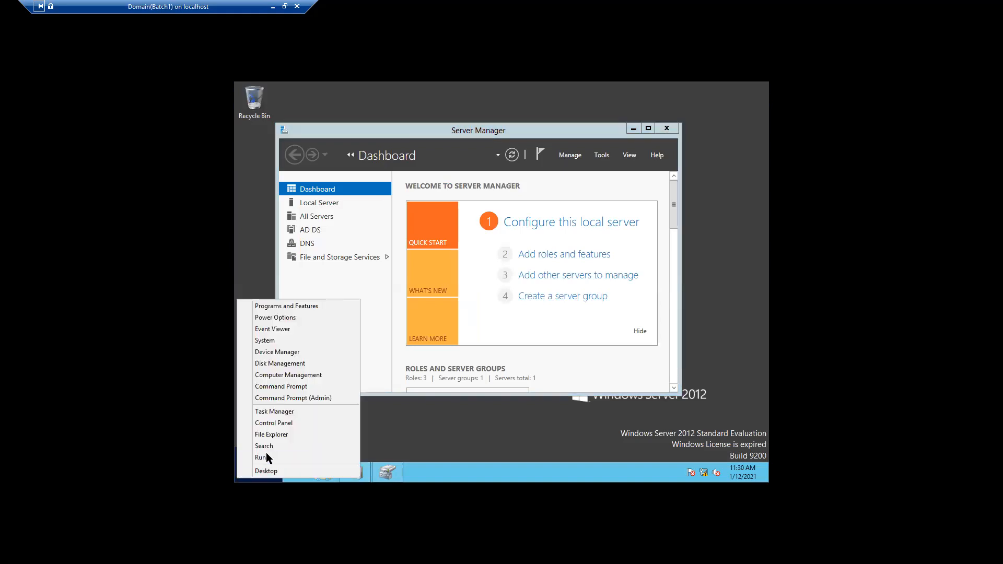
click(265, 453)
text(ms)
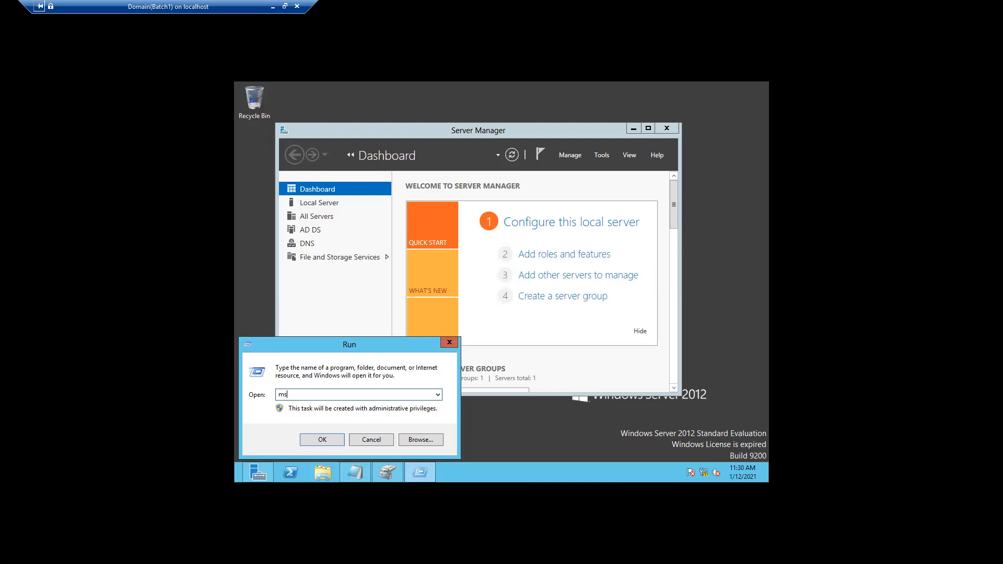
text(paint)
key(Return)
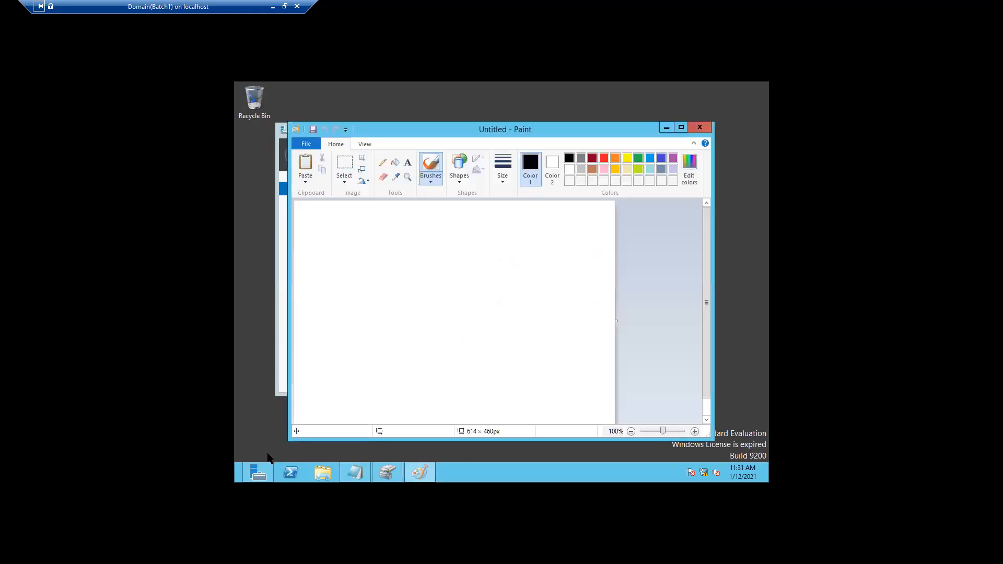
key(ctrl+v)
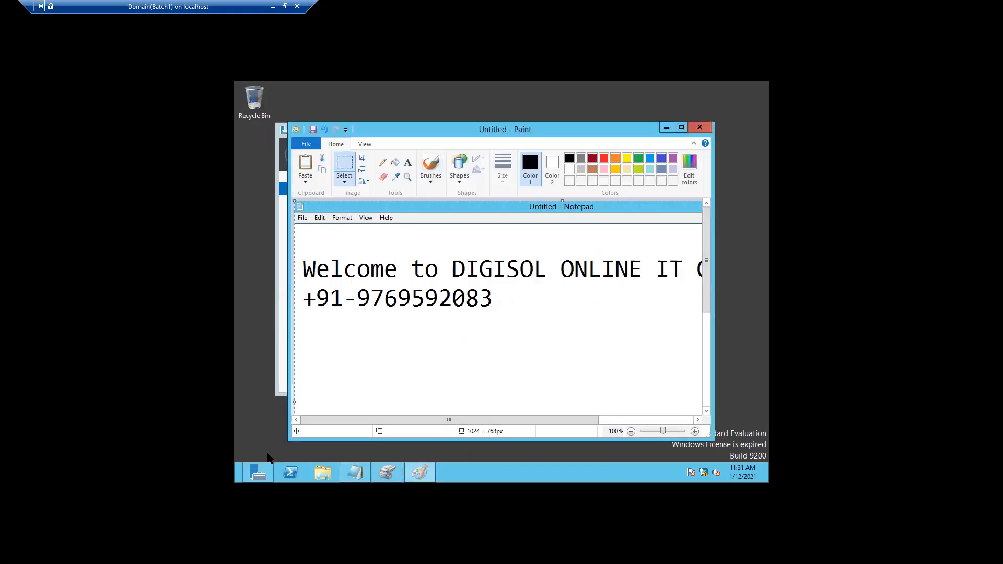
click(681, 127)
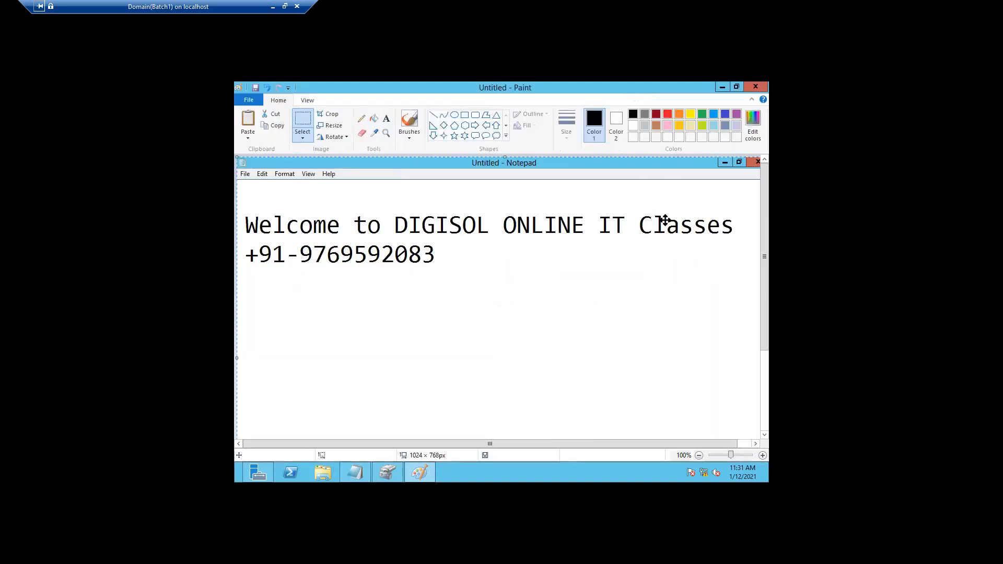
Crop the image to a rectangle around the two text lines, 973 × 230 px
click(304, 125)
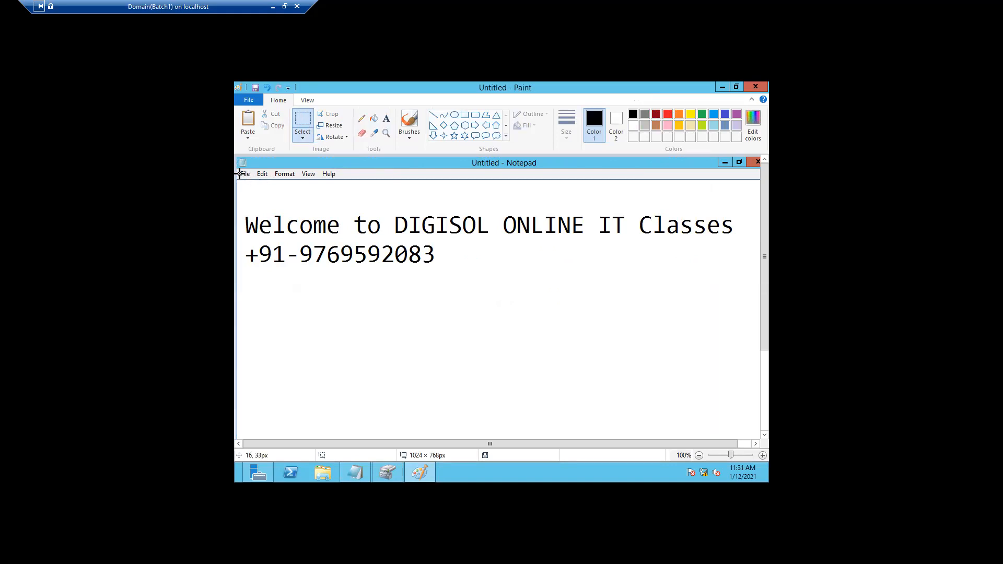
drag(239, 176, 581, 211)
drag(668, 239, 746, 296)
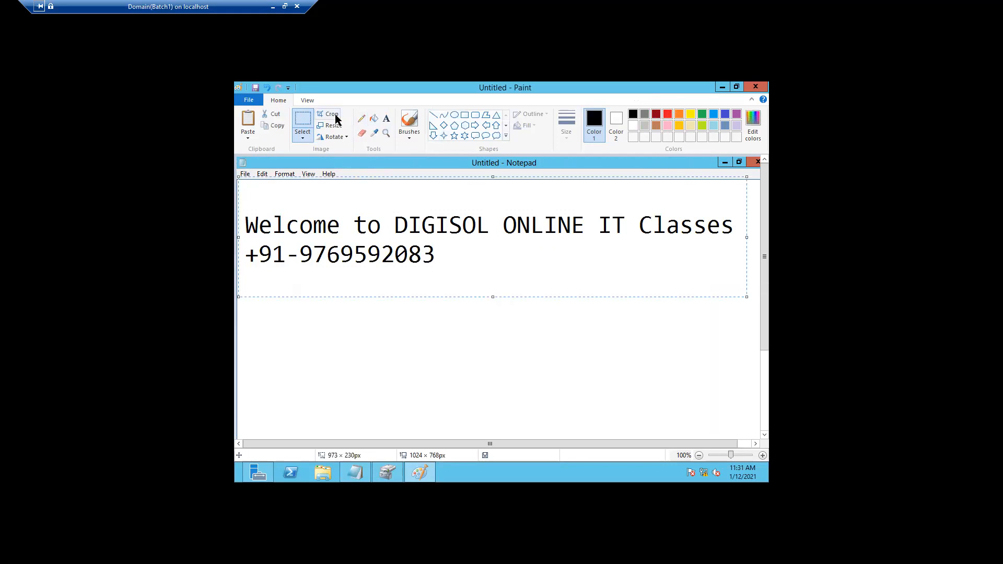
click(334, 115)
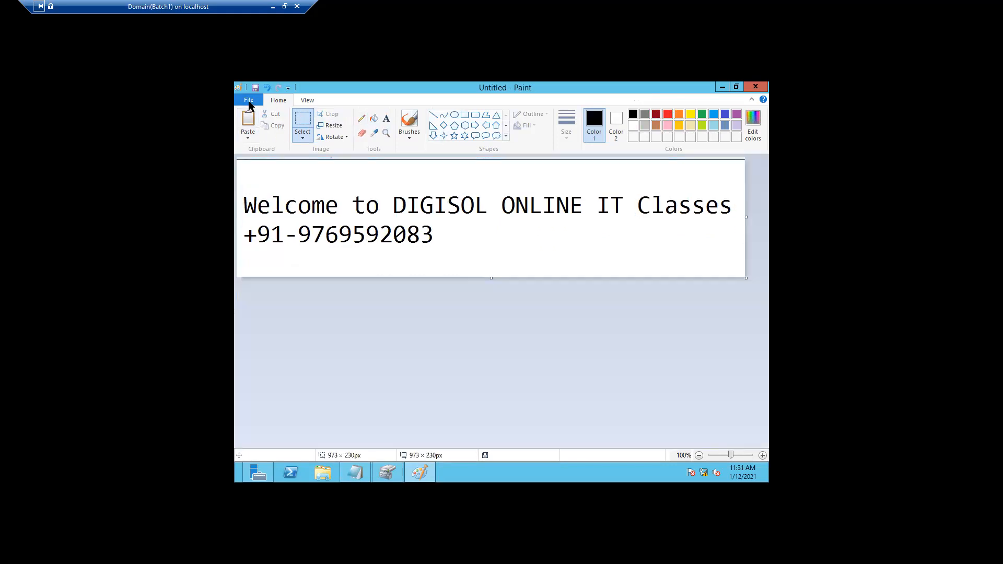
Save the cropped image as the JPEG 'UserWallper' in Pictures and close Paint
click(249, 103)
mouse_move(289, 192)
click(416, 159)
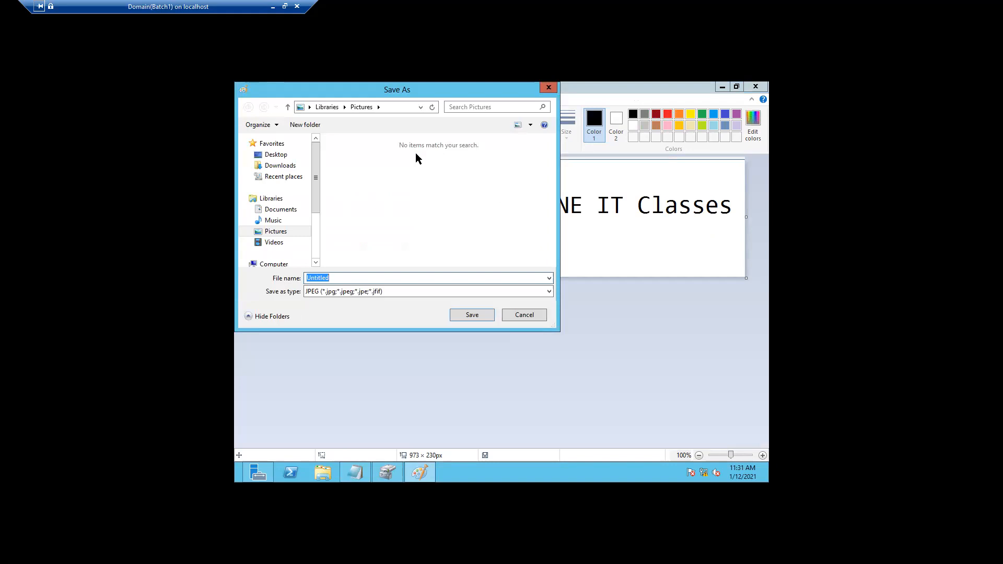
text(Wallper)
click(307, 278)
text(User)
click(472, 314)
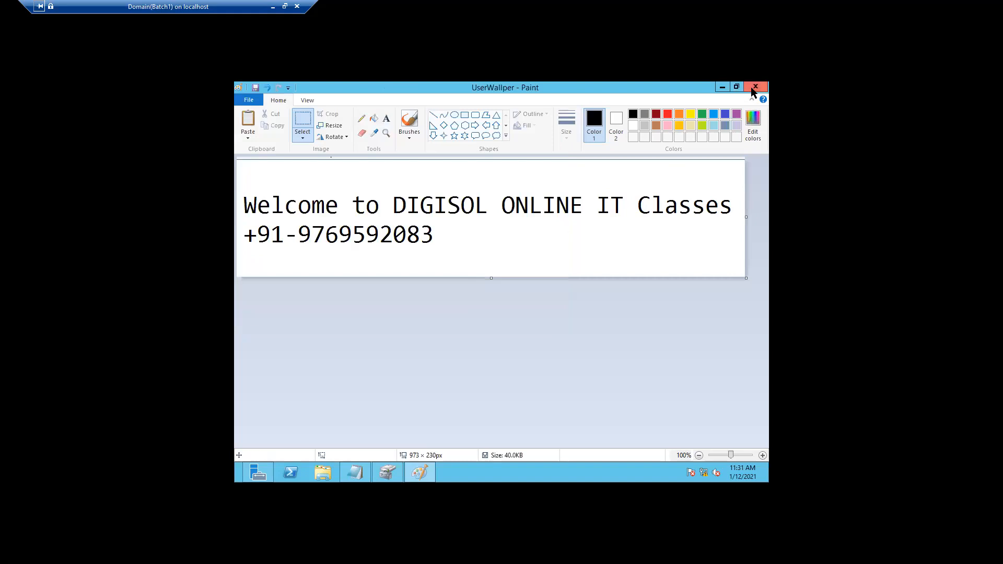
click(754, 90)
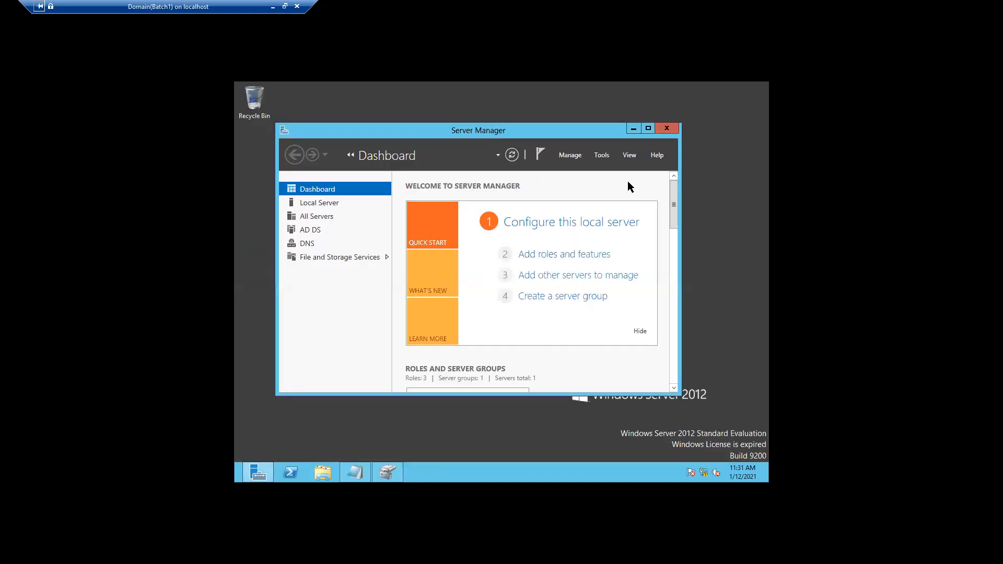
Minimize Server Manager and open New Volume (E:) in File Explorer
click(633, 129)
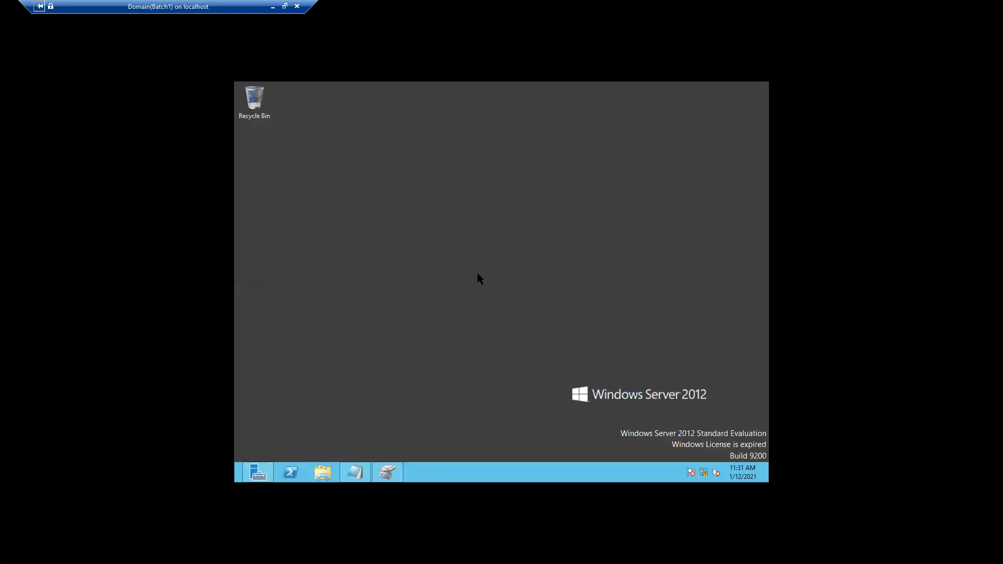
click(324, 472)
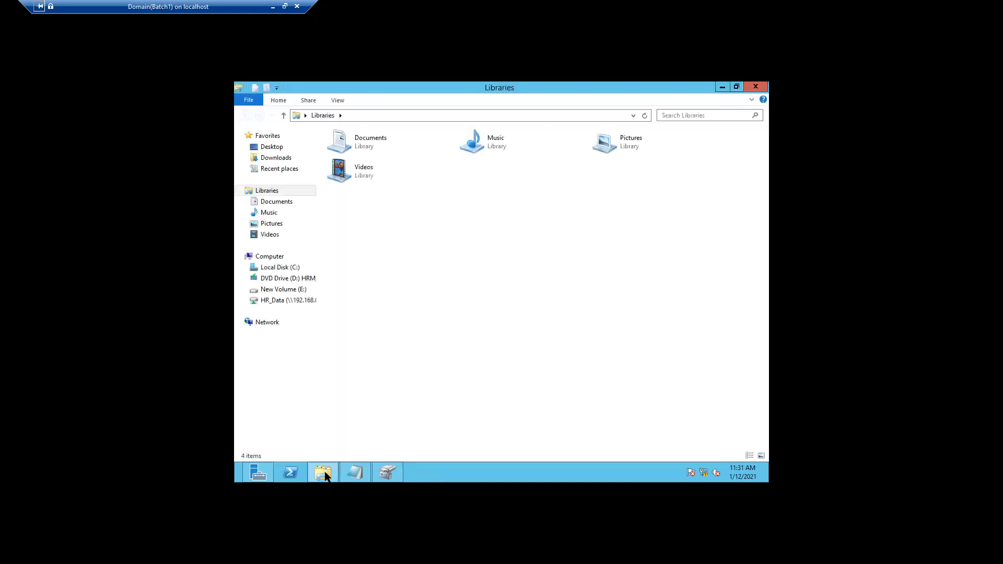
click(272, 301)
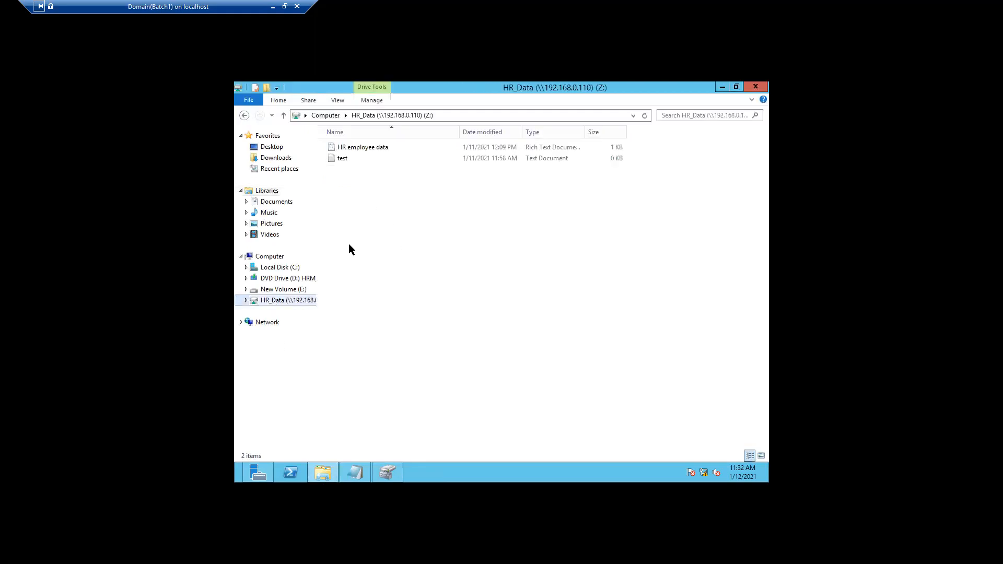
click(278, 291)
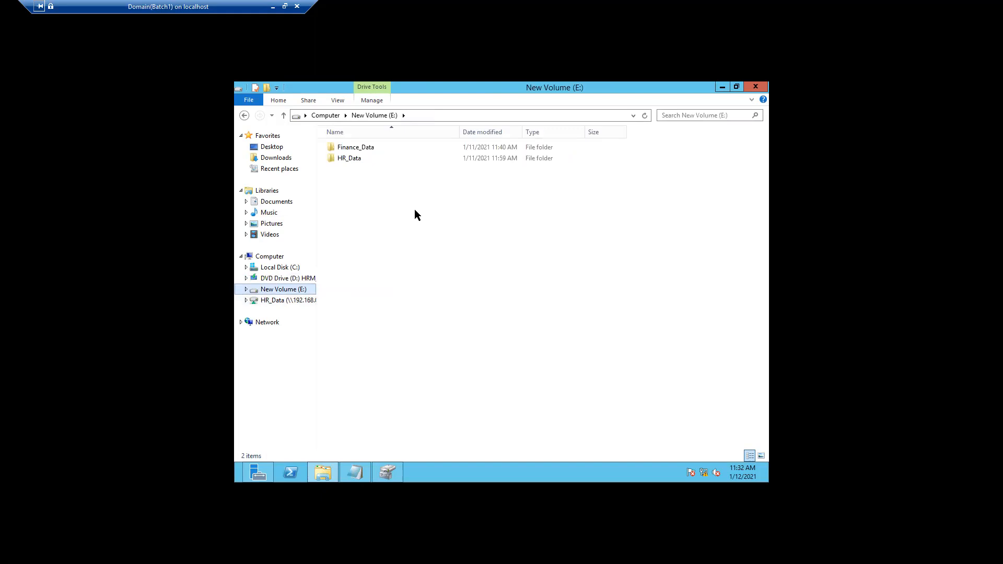
Create a new folder on E: and name it 'WallPaper', fixing the typo
right_click(370, 207)
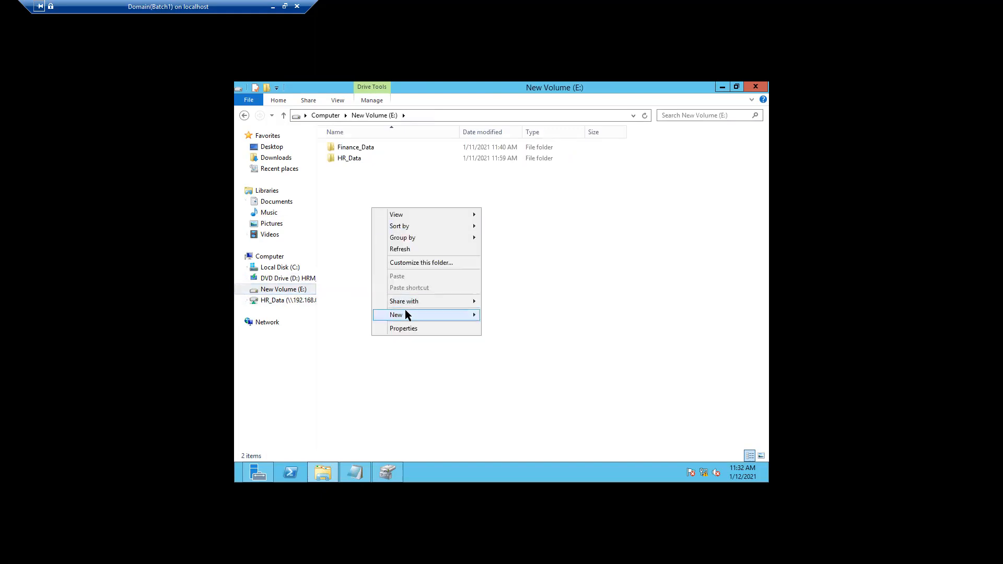
mouse_move(405, 310)
click(504, 315)
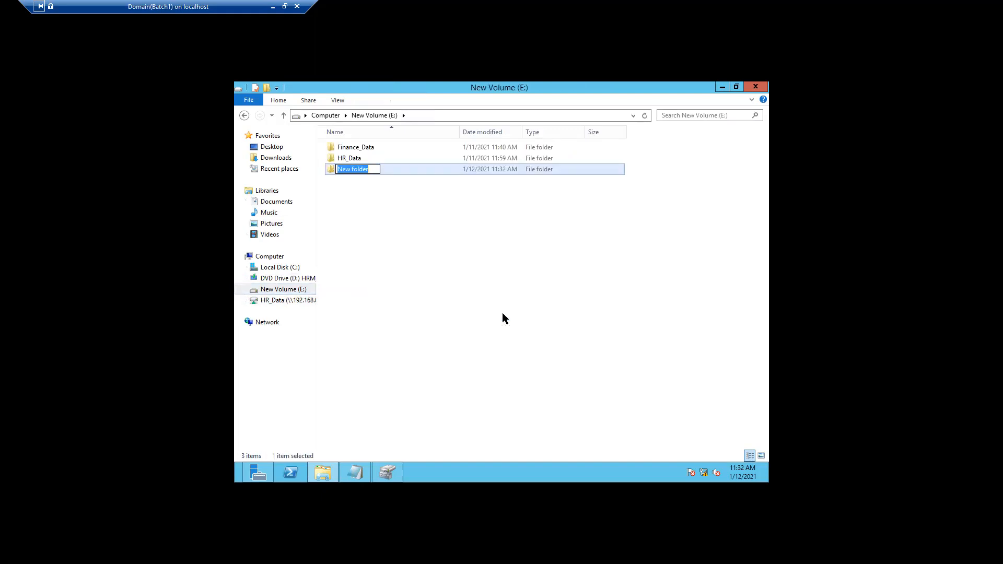
text(WallPper)
click(353, 169)
text(aper)
click(371, 213)
click(352, 171)
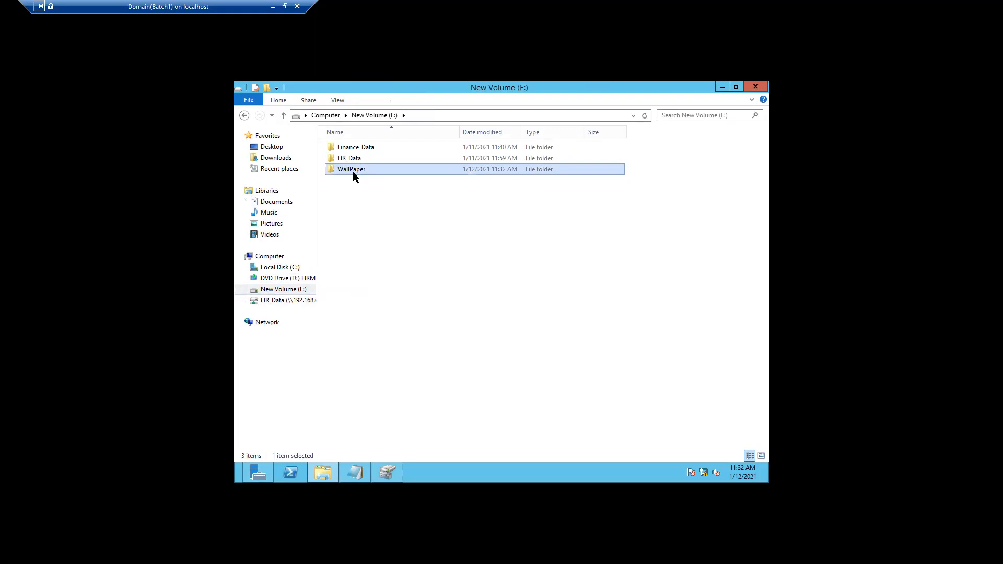
Share the WallPaper folder with Everyone at Read level, then close its Properties
right_click(352, 171)
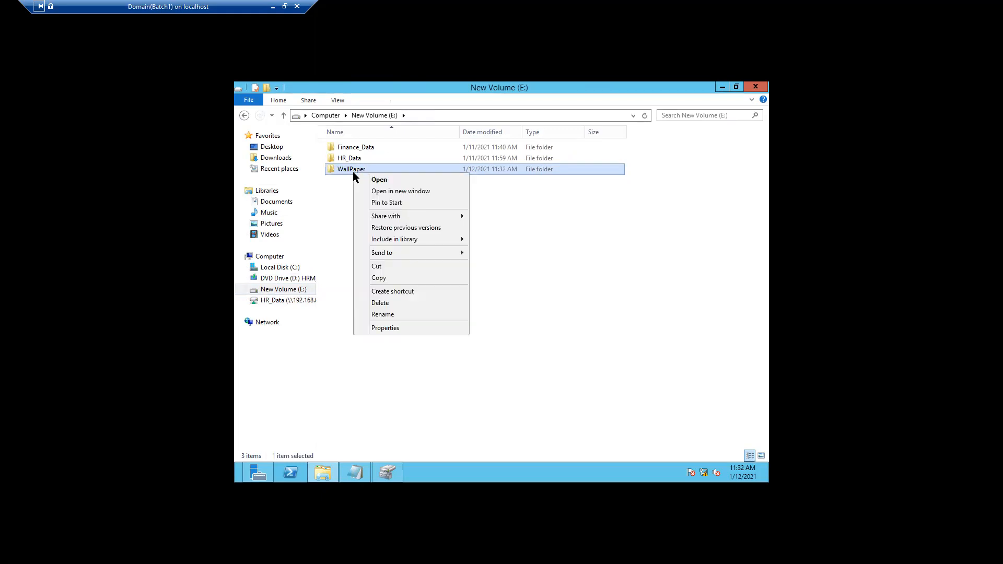
click(378, 330)
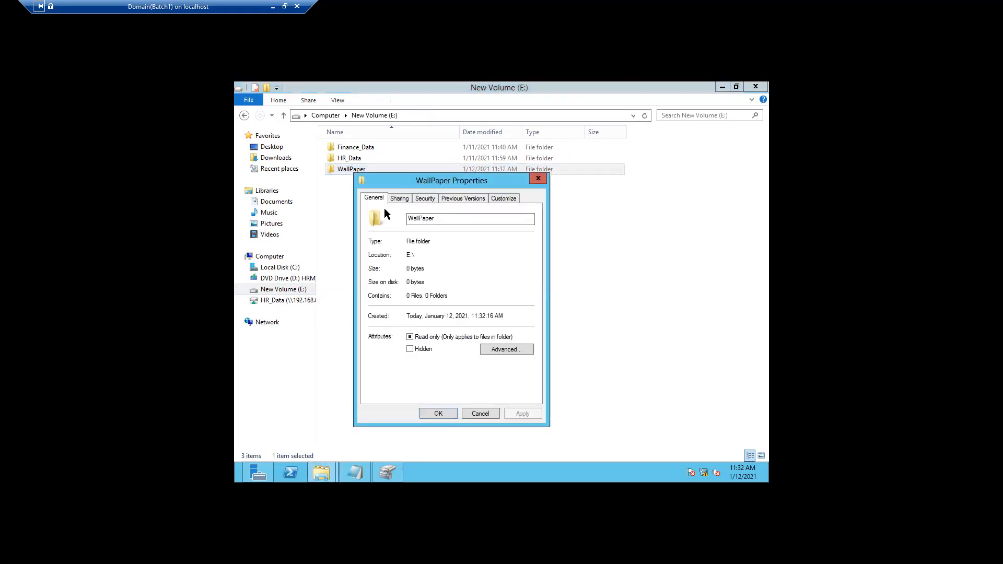
click(398, 198)
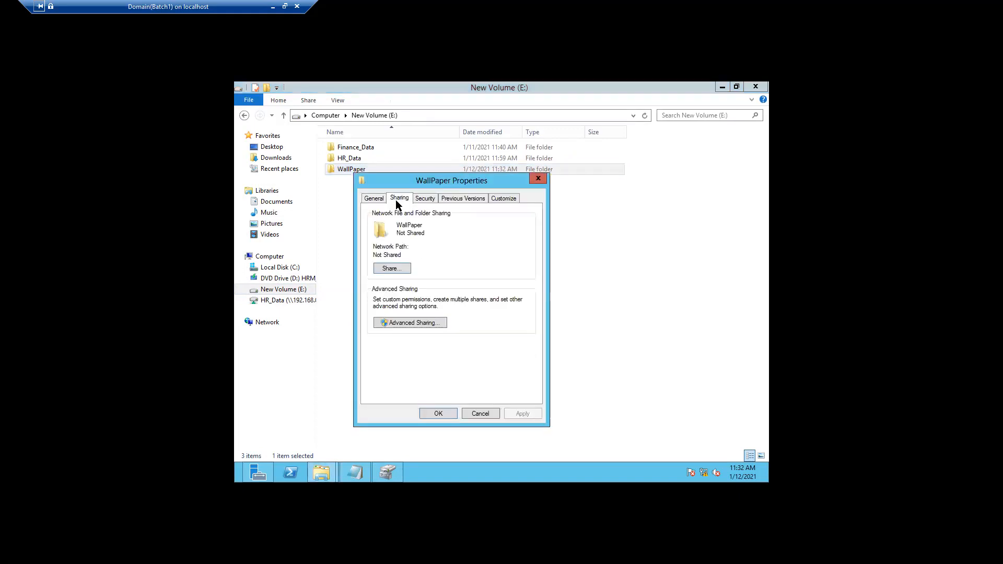
click(391, 269)
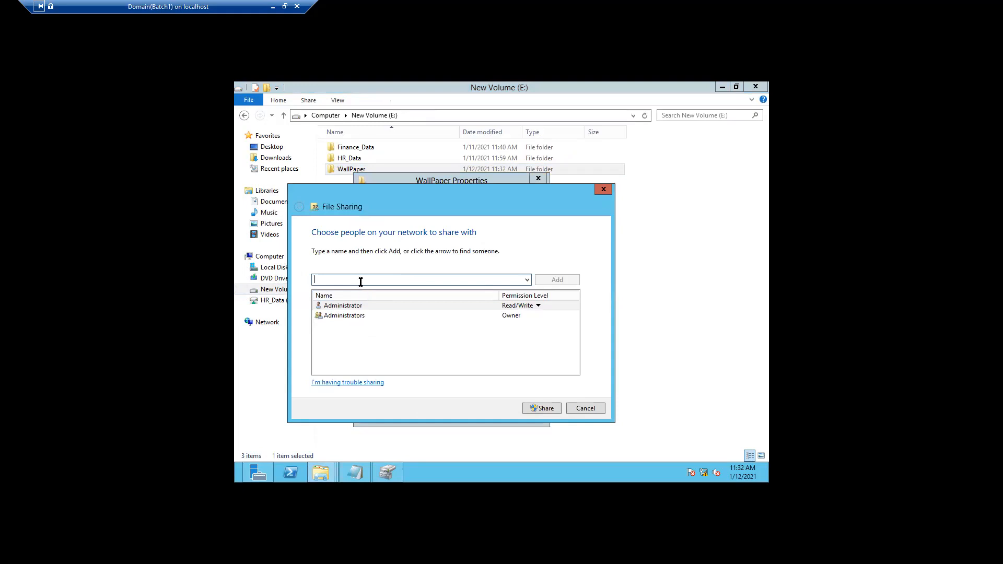
text(ever)
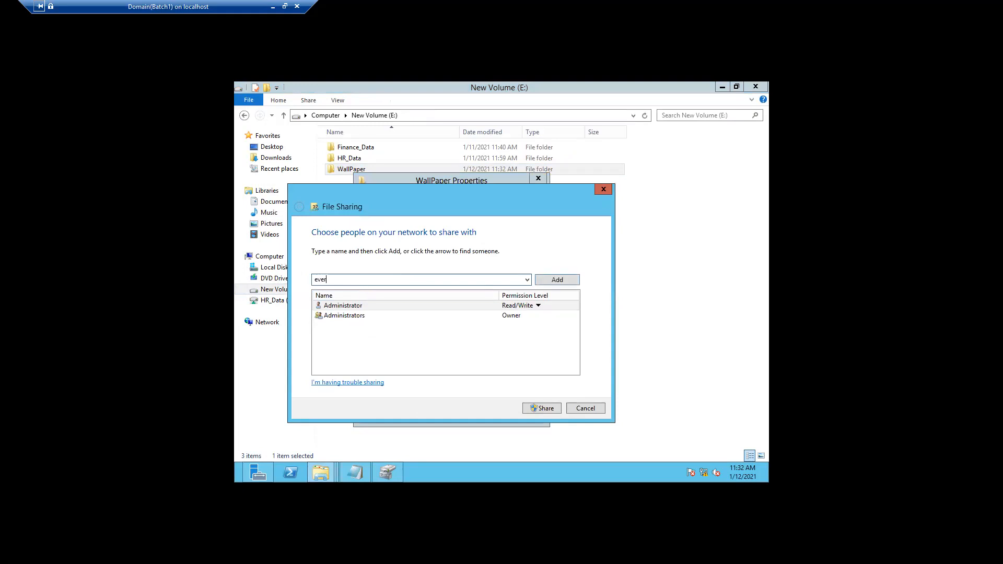
text(yone)
click(550, 280)
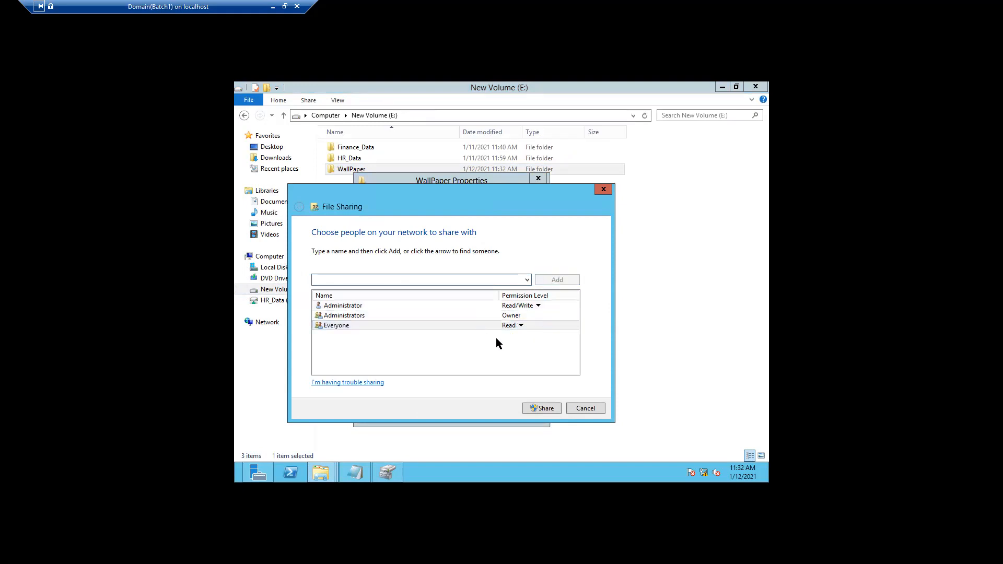
click(547, 412)
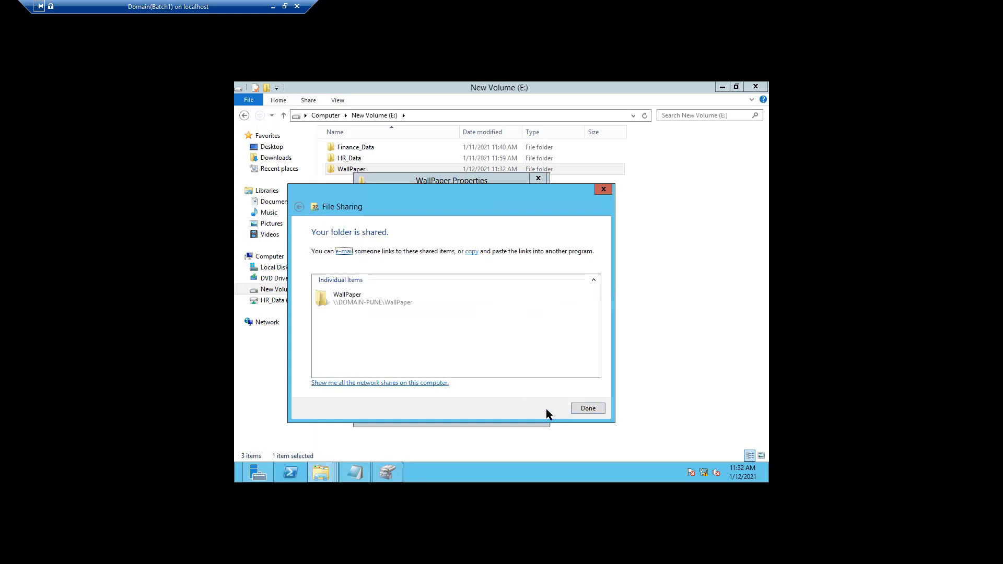
click(584, 411)
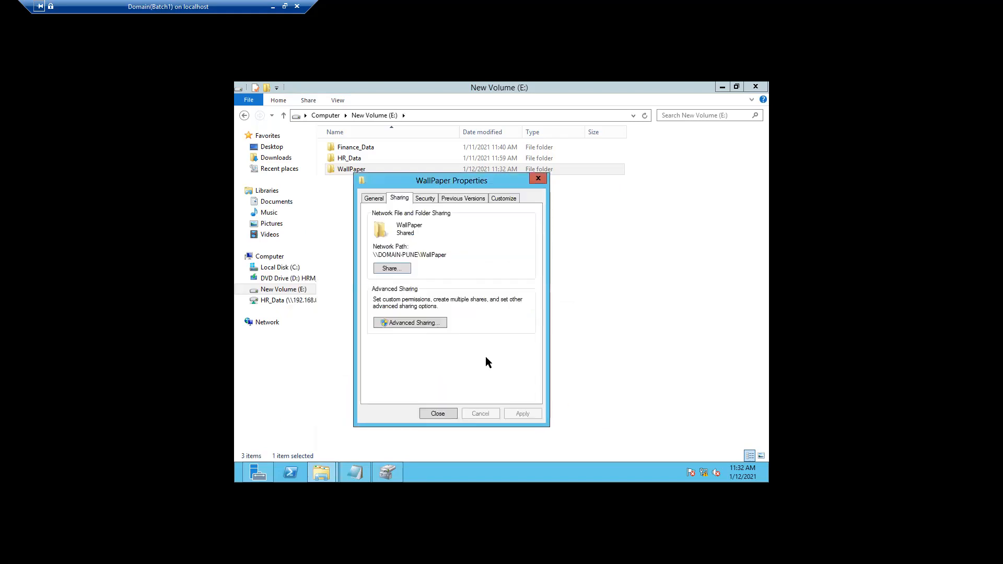
click(538, 178)
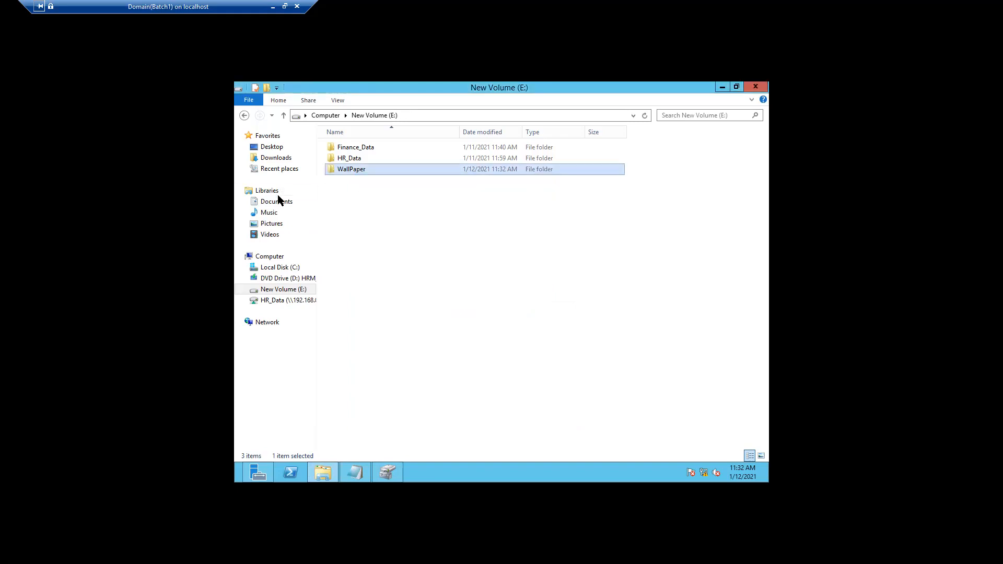
Copy the UserWallper image from the Pictures library
click(279, 222)
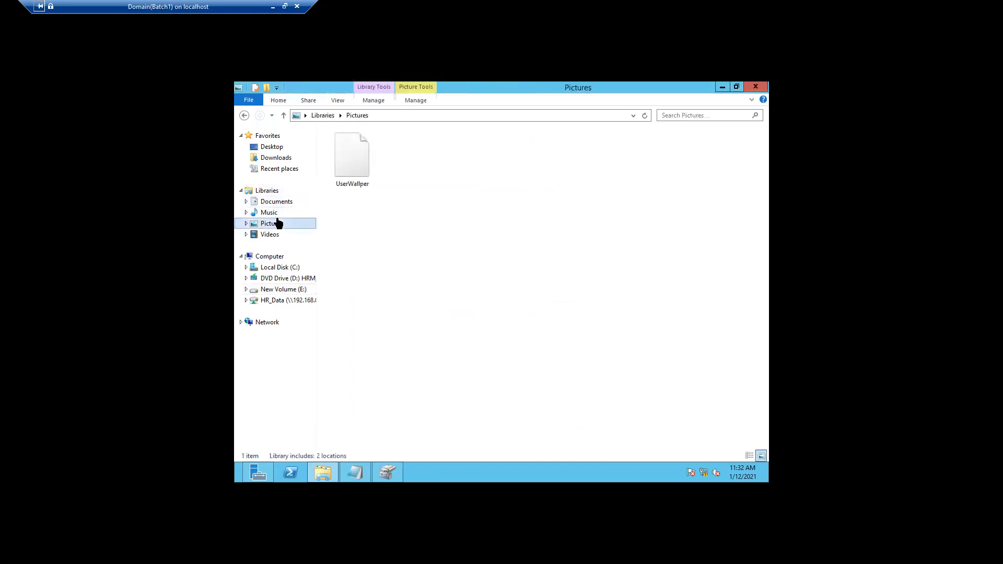
click(358, 165)
right_click(358, 165)
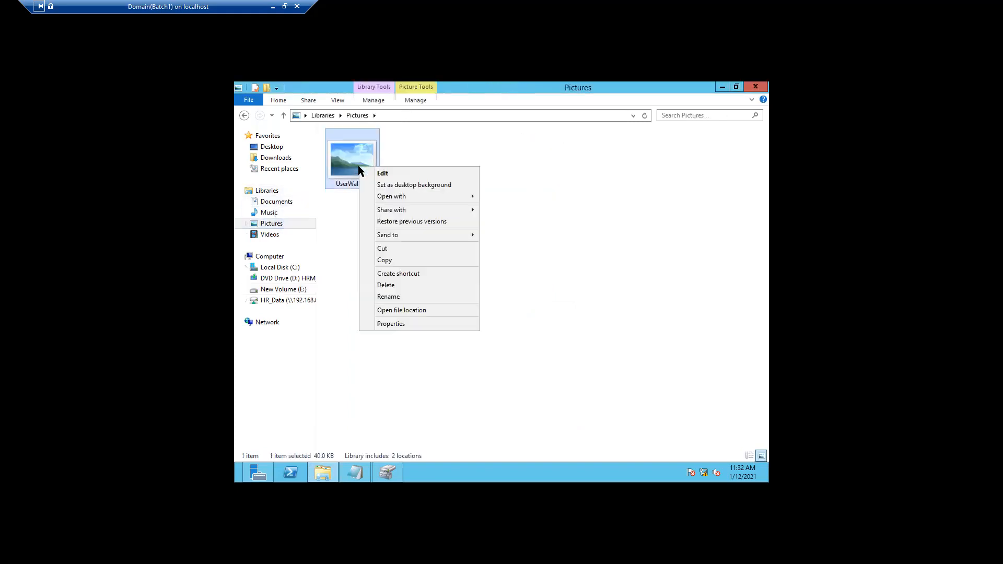
click(384, 260)
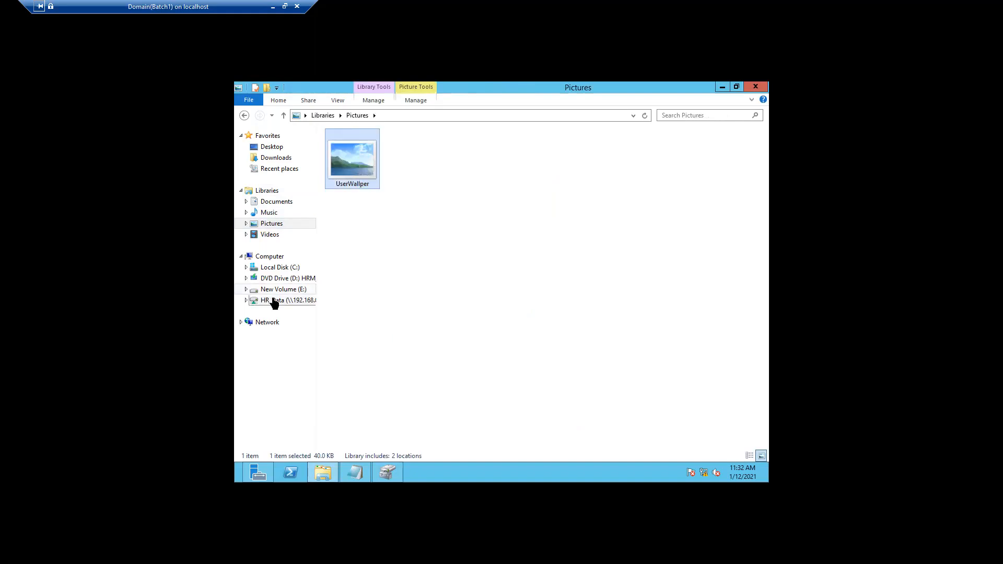
Paste the image into E:\WallPaper, then return to New Volume (E:)
click(272, 290)
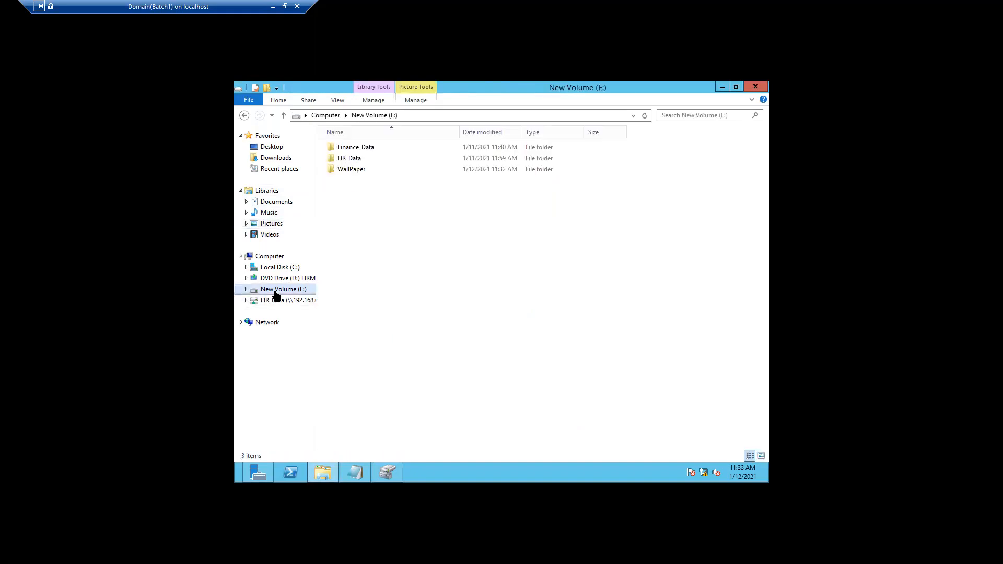
double_click(344, 170)
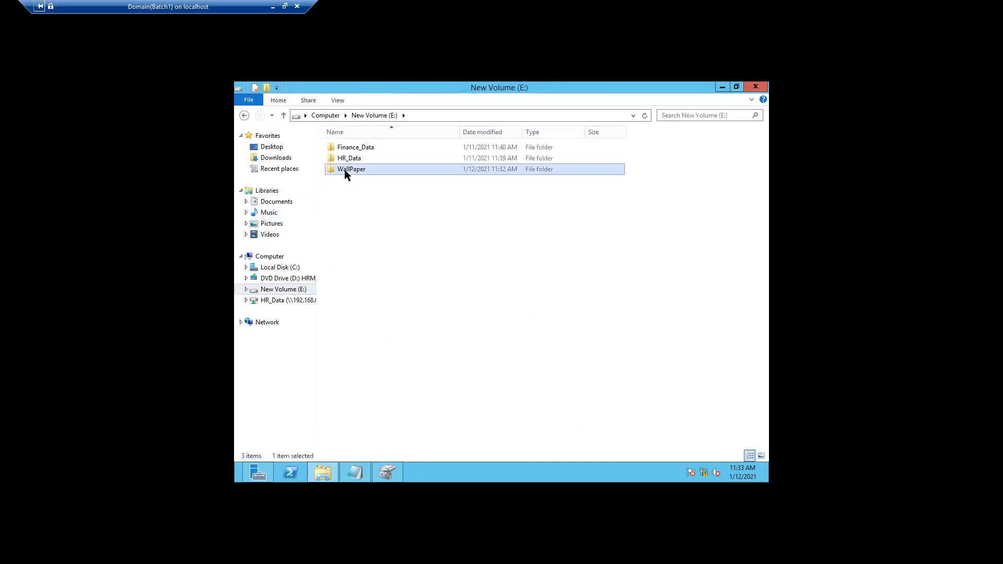
right_click(362, 214)
click(388, 282)
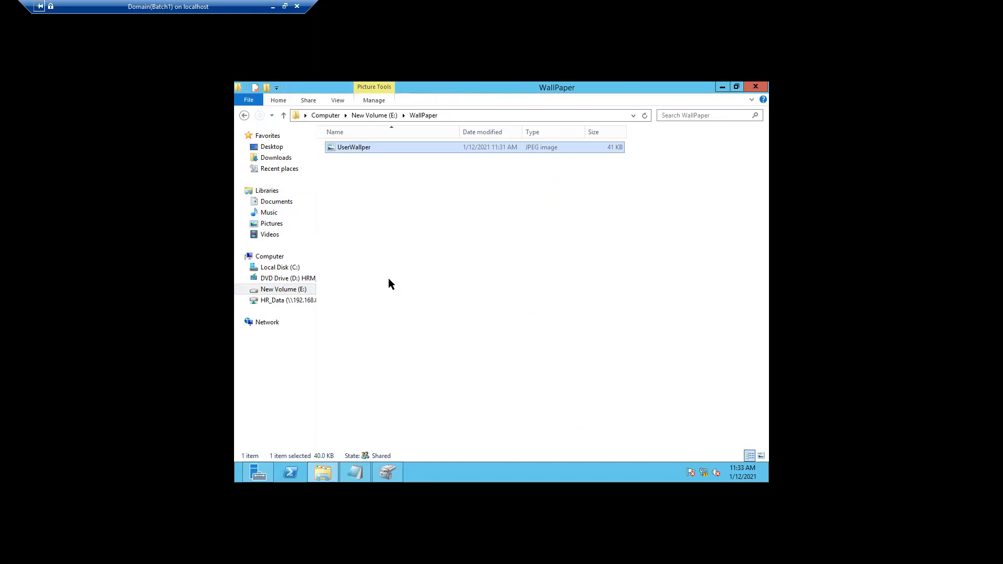
right_click(481, 112)
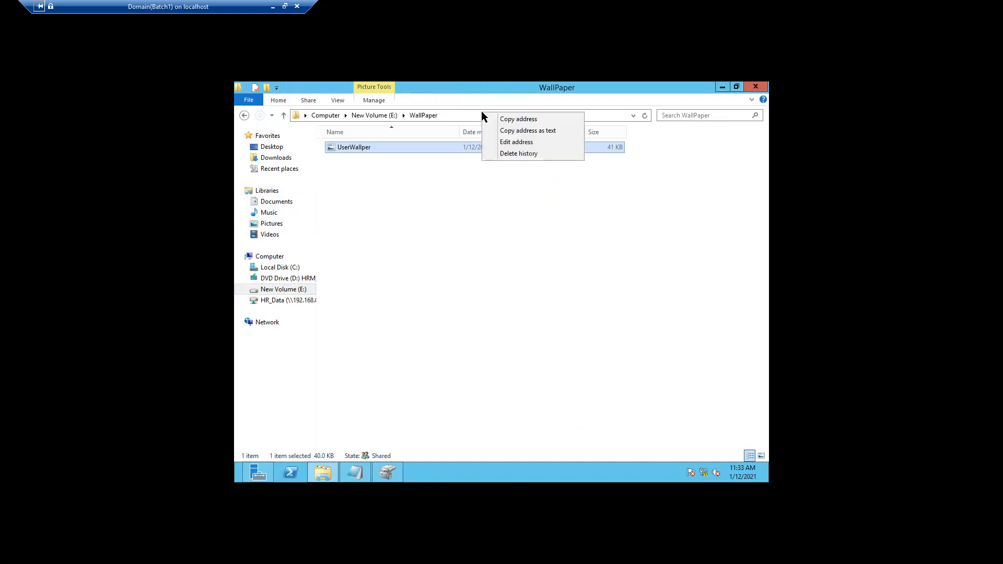
click(459, 115)
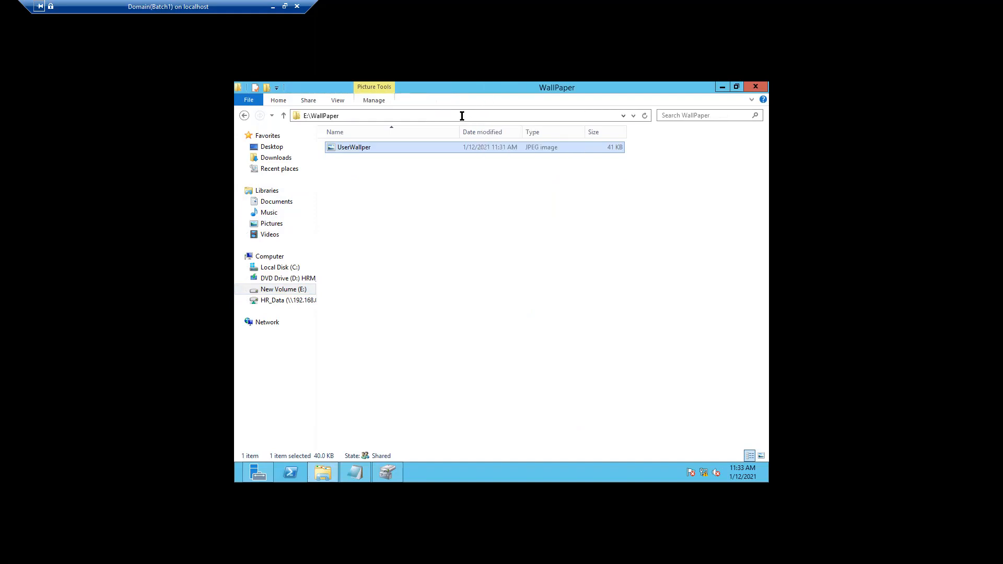
right_click(360, 148)
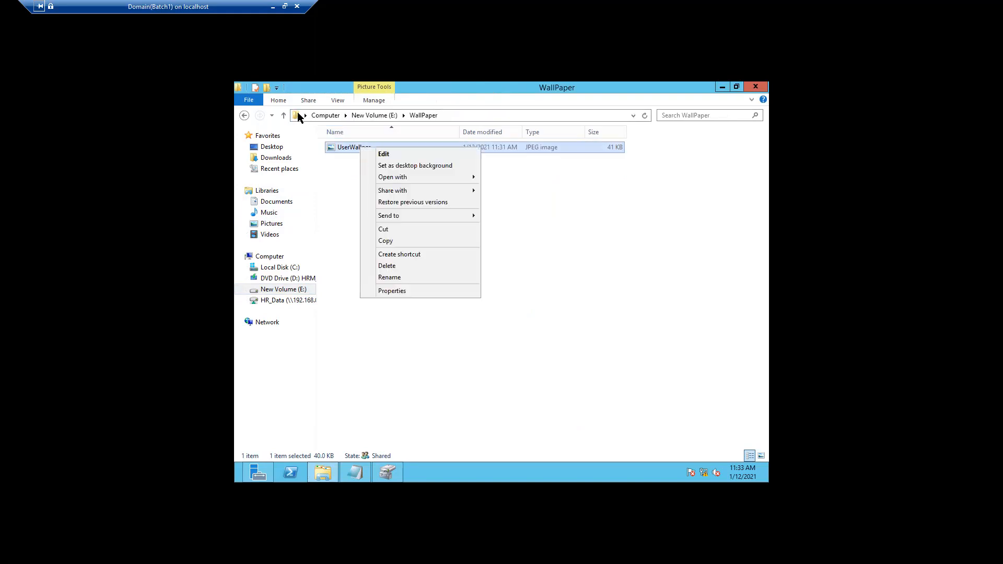
click(284, 115)
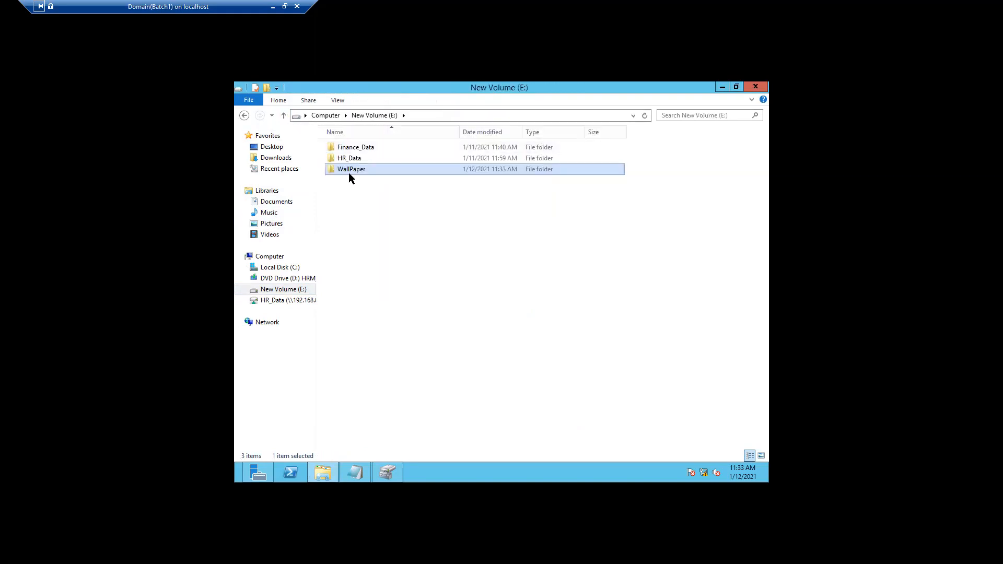
right_click(349, 170)
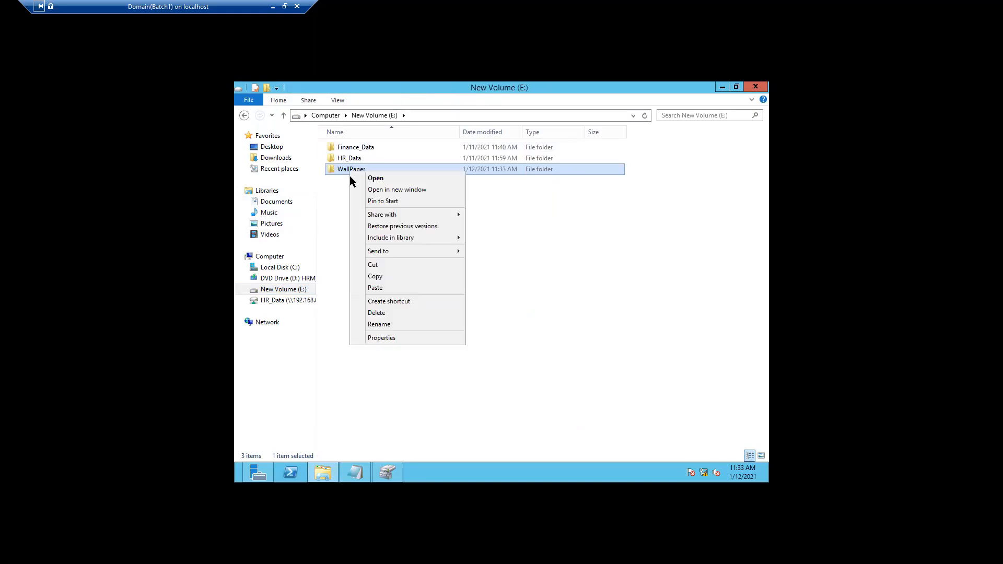
Copy the WallPaper folder's network share path from its Sharing properties, then switch to Notepad
click(381, 338)
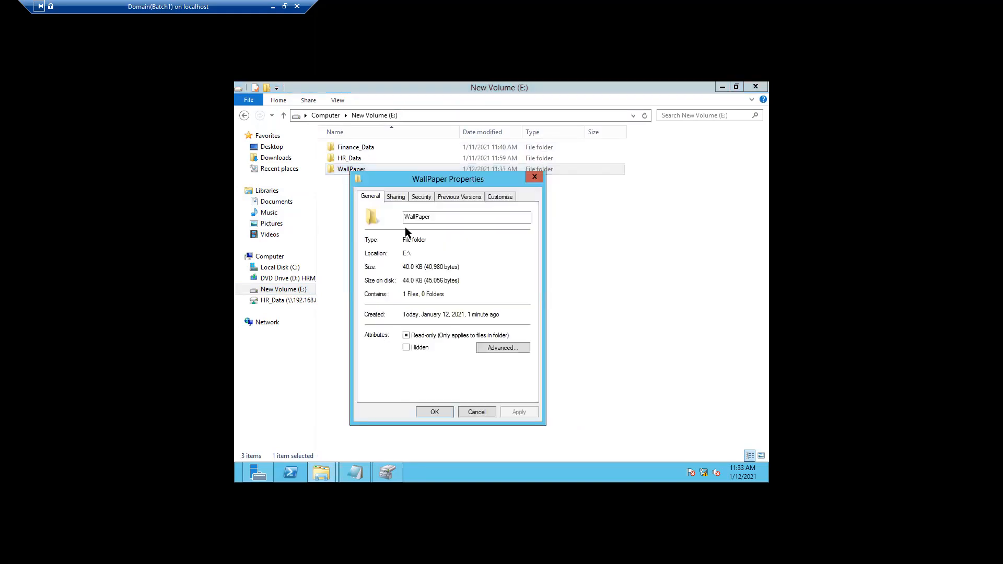
click(396, 198)
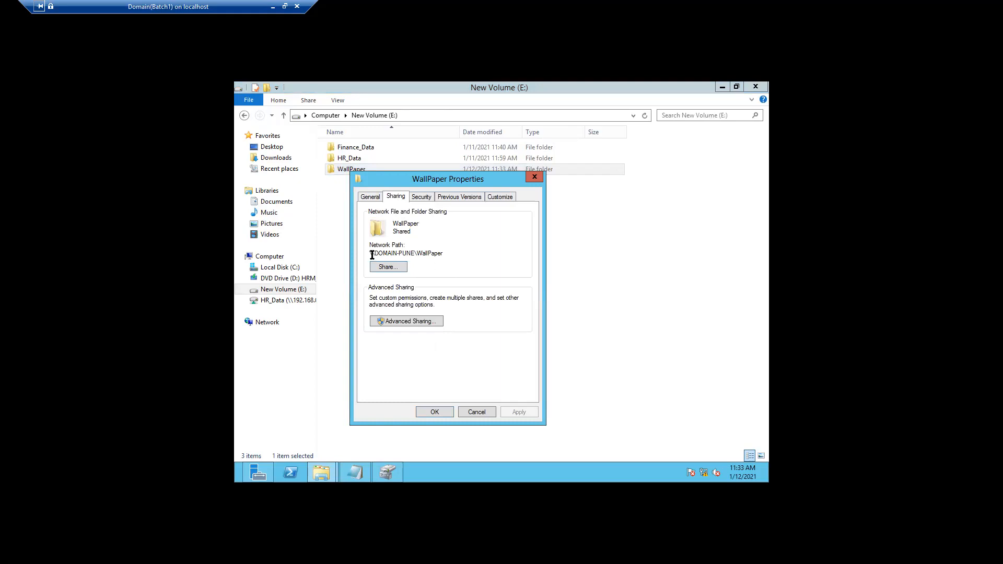
drag(371, 254, 443, 256)
right_click(437, 258)
click(460, 291)
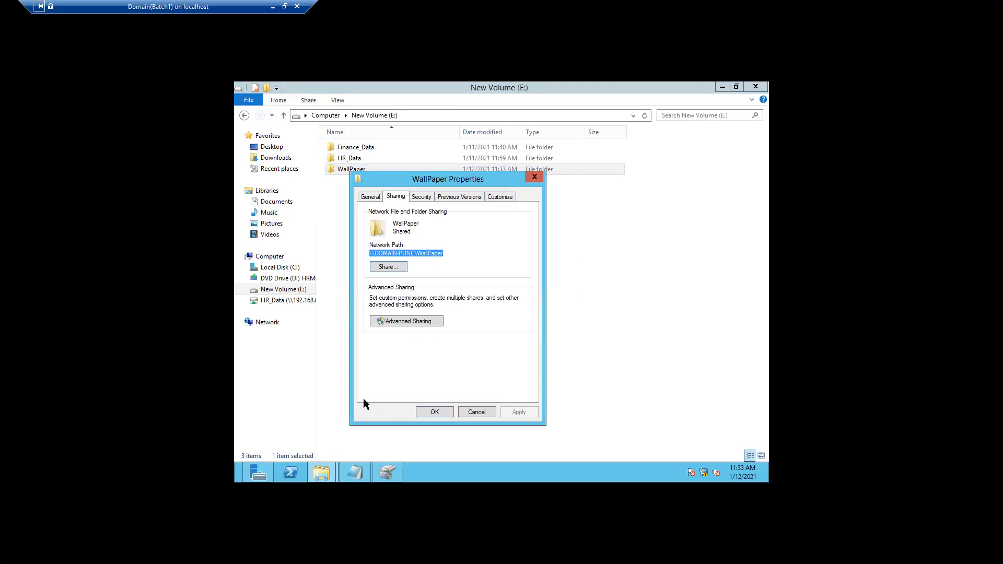
click(355, 472)
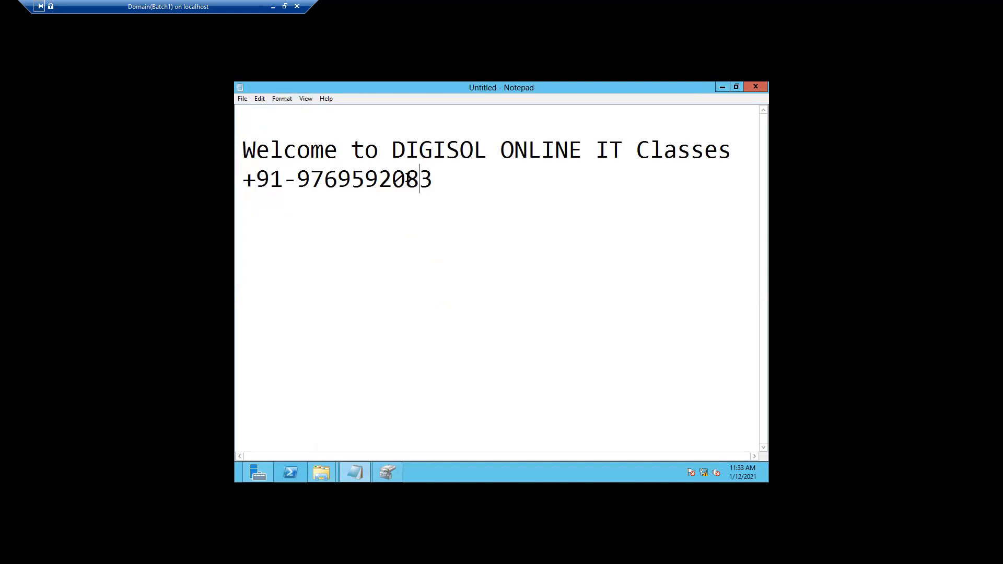
Replace the note's text with the pasted path \\DOMAIN-PUNE\WallPaper
key(ctrl+a)
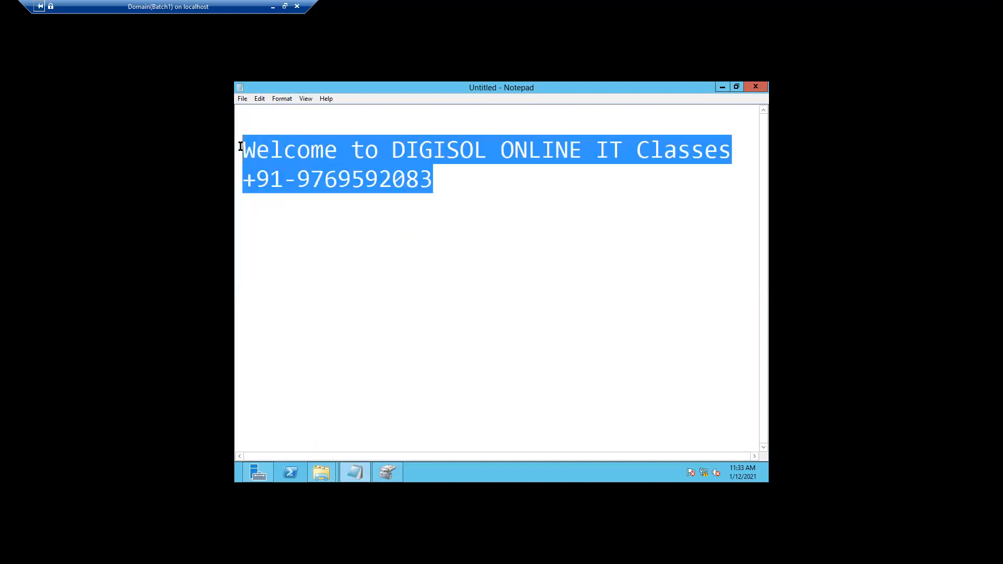
key(Delete)
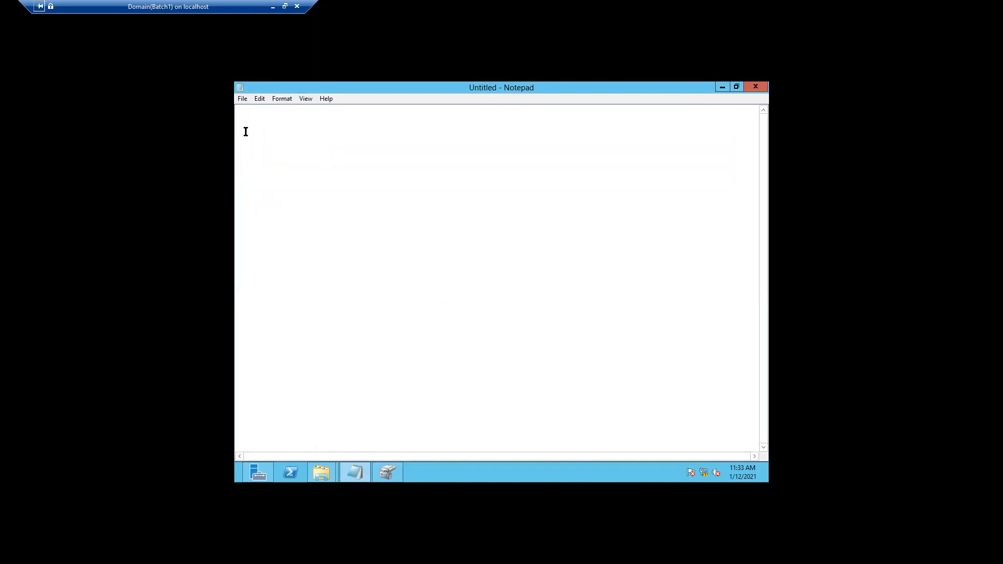
key(ctrl+v)
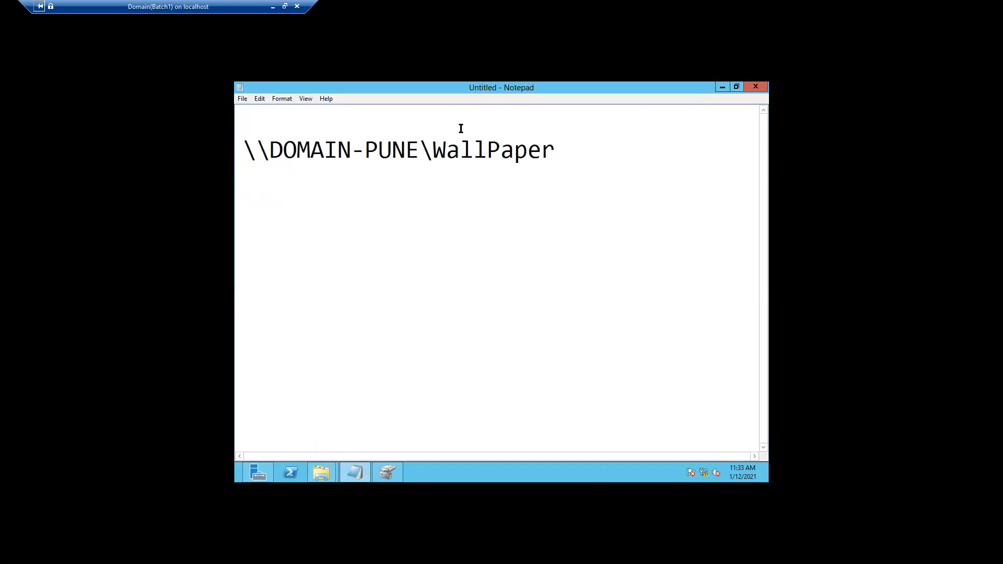
Set the path text to font size 12 through Format > Font
drag(543, 152, 336, 152)
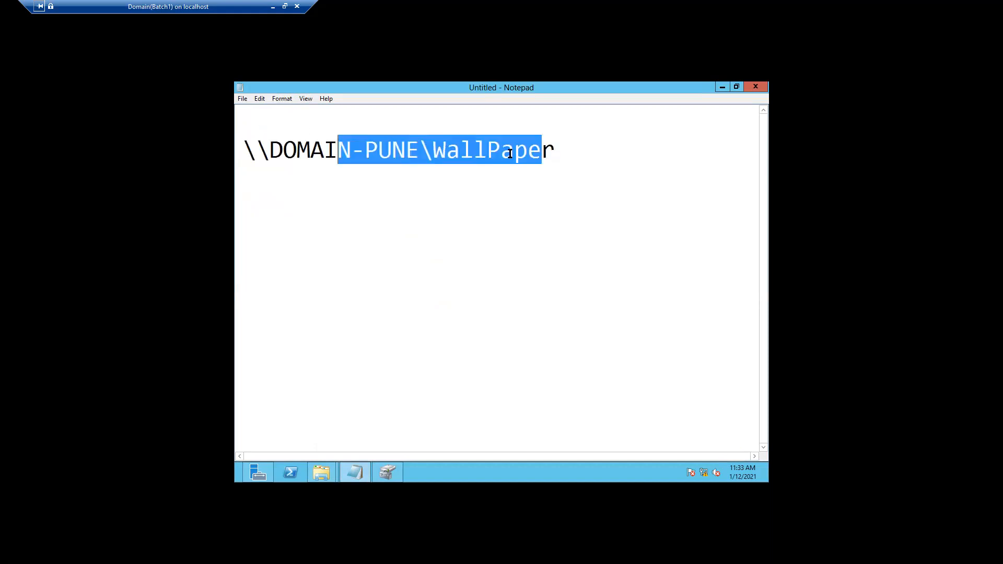
drag(555, 152, 242, 152)
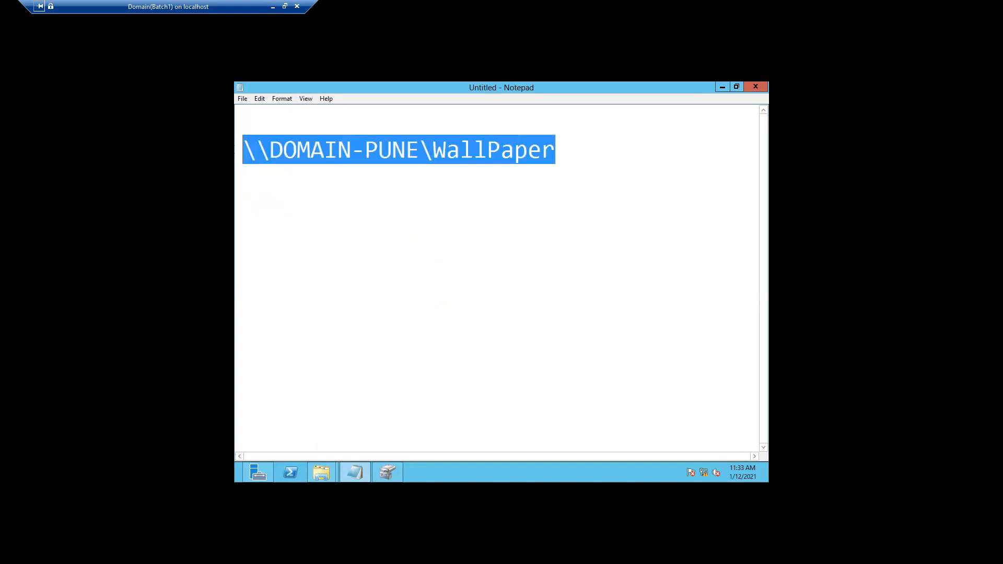
click(274, 98)
click(287, 123)
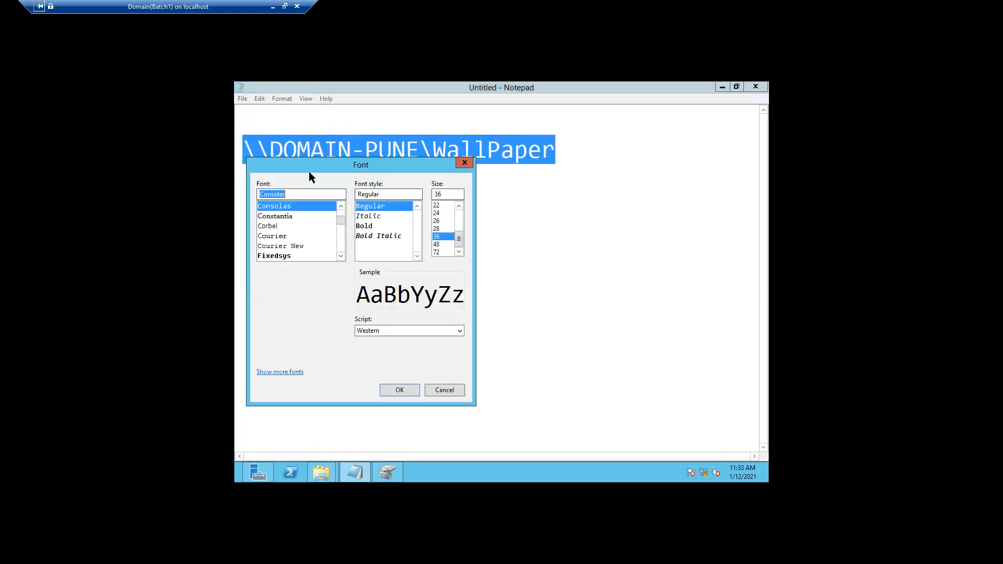
drag(458, 236, 458, 214)
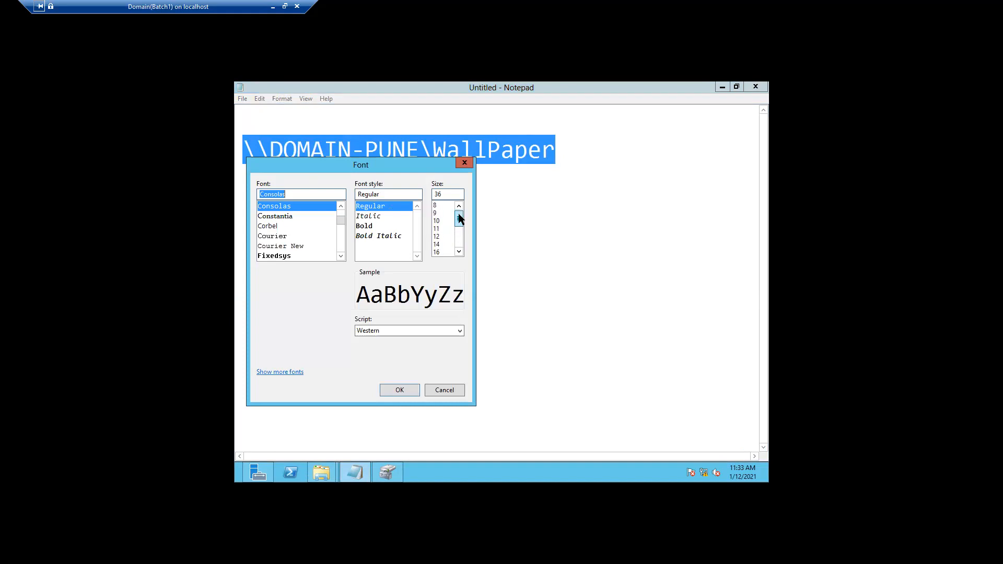
click(443, 236)
click(395, 390)
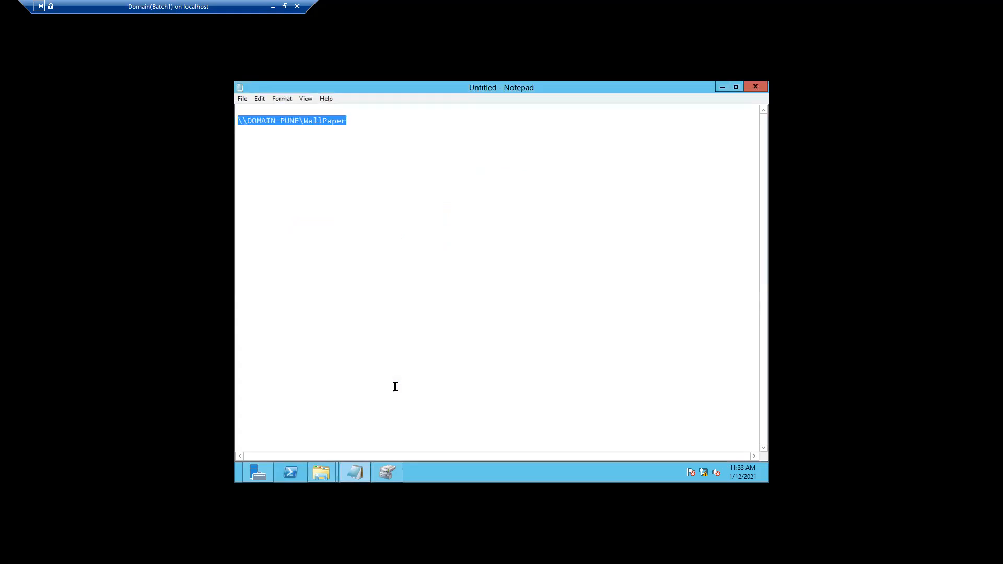
click(394, 372)
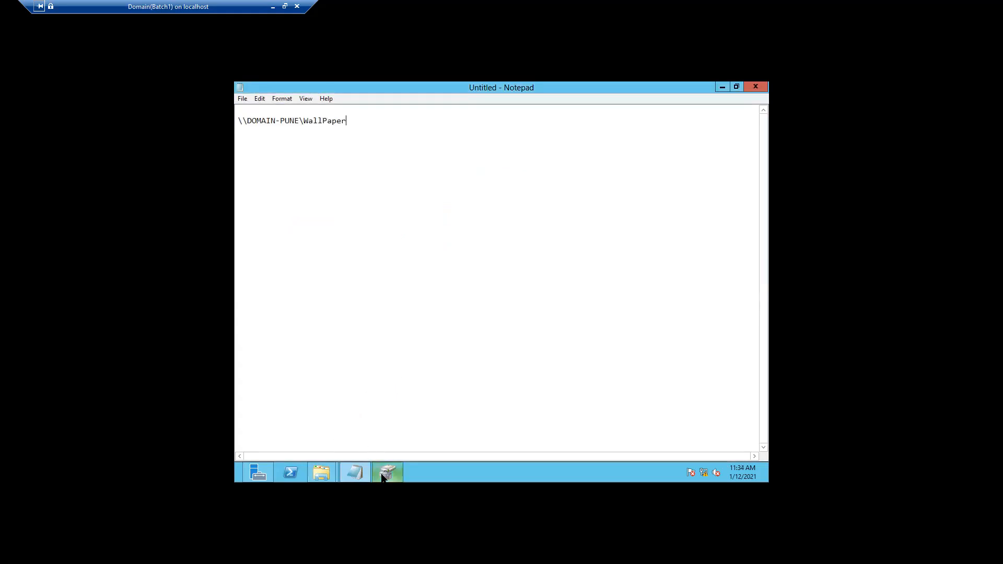
Close the Disk Management window from its taskbar thumbnail
mouse_move(385, 472)
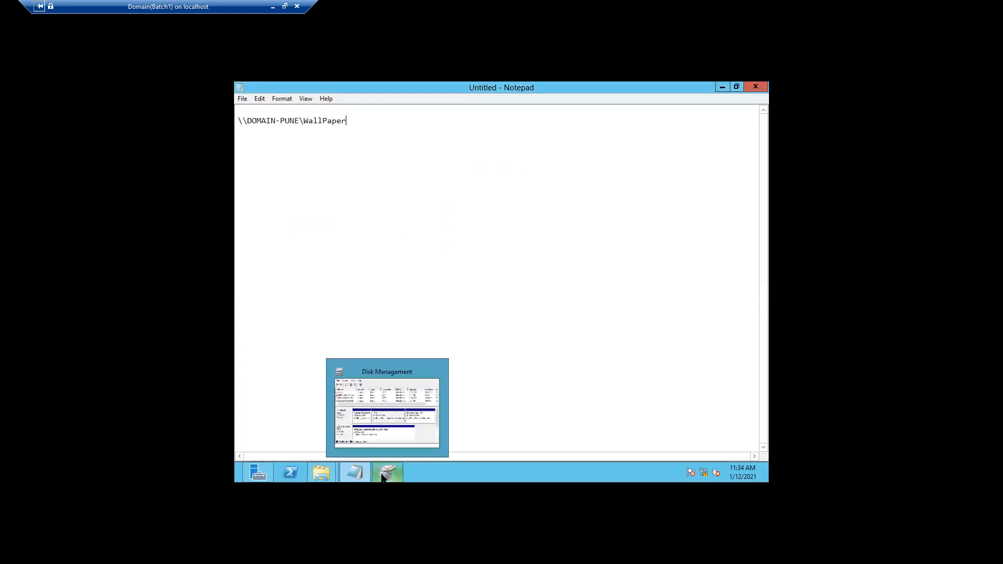
click(436, 372)
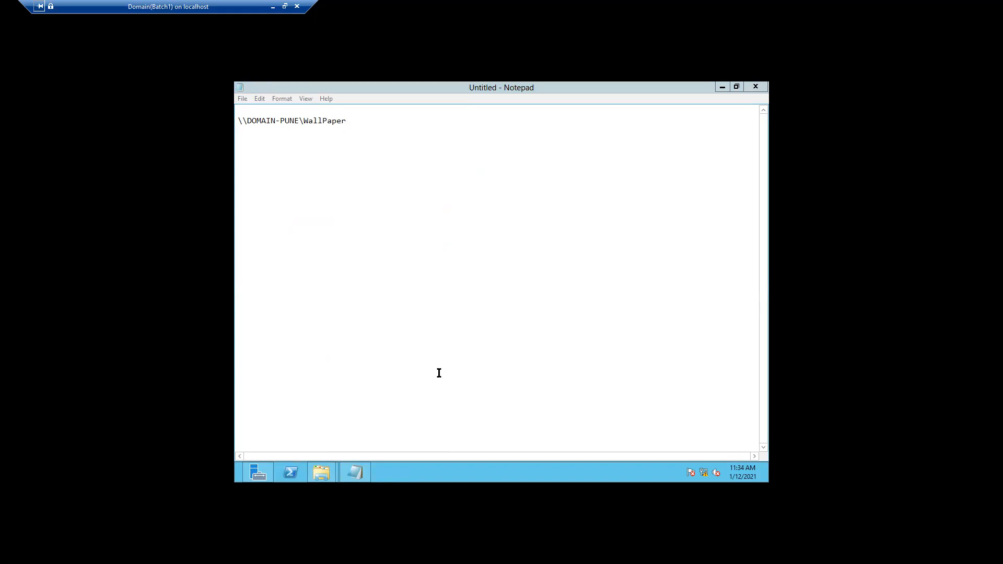
Launch Group Policy Management from Server Manager's Tools menu and maximize it
mouse_move(244, 477)
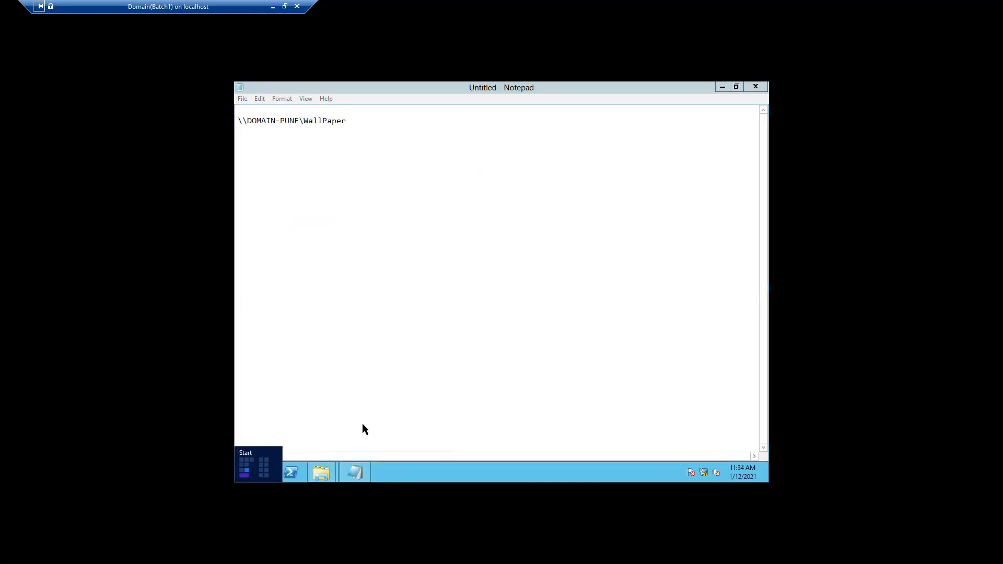
click(259, 473)
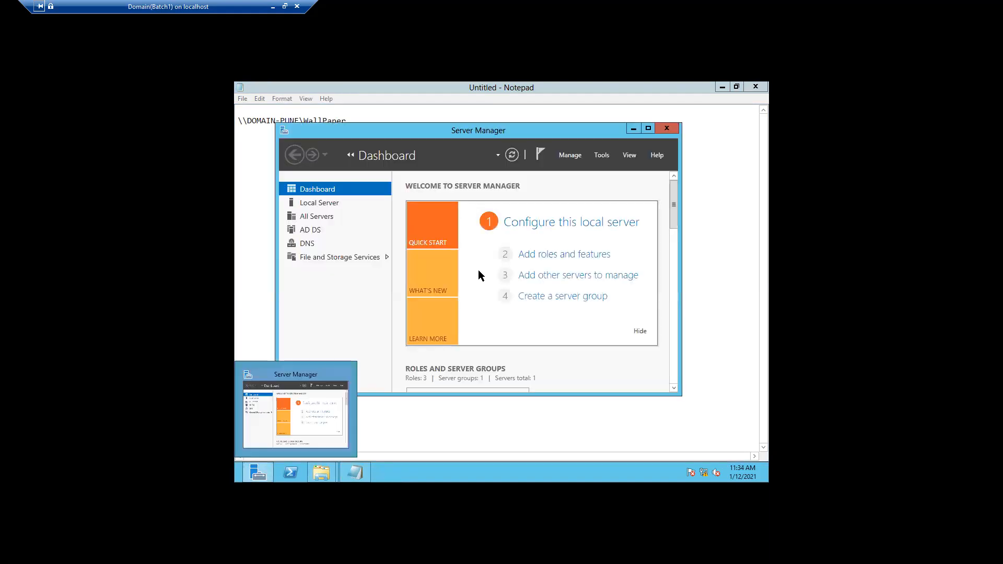
click(649, 129)
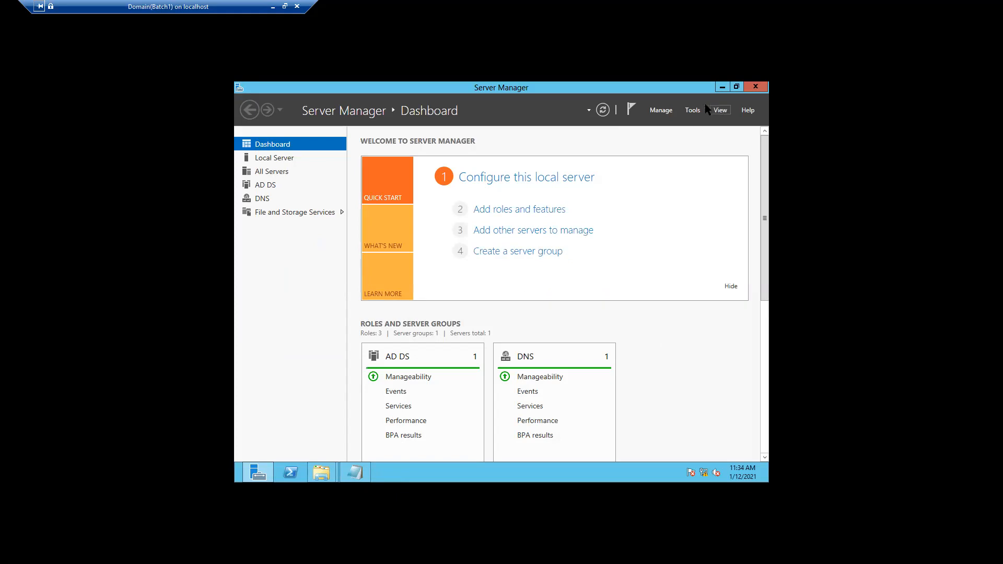
click(692, 111)
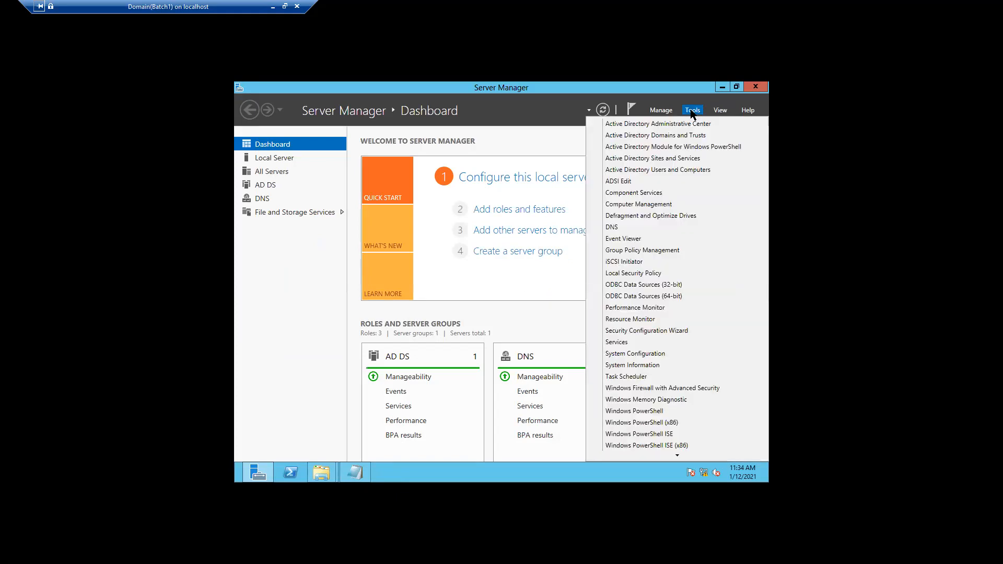
click(666, 251)
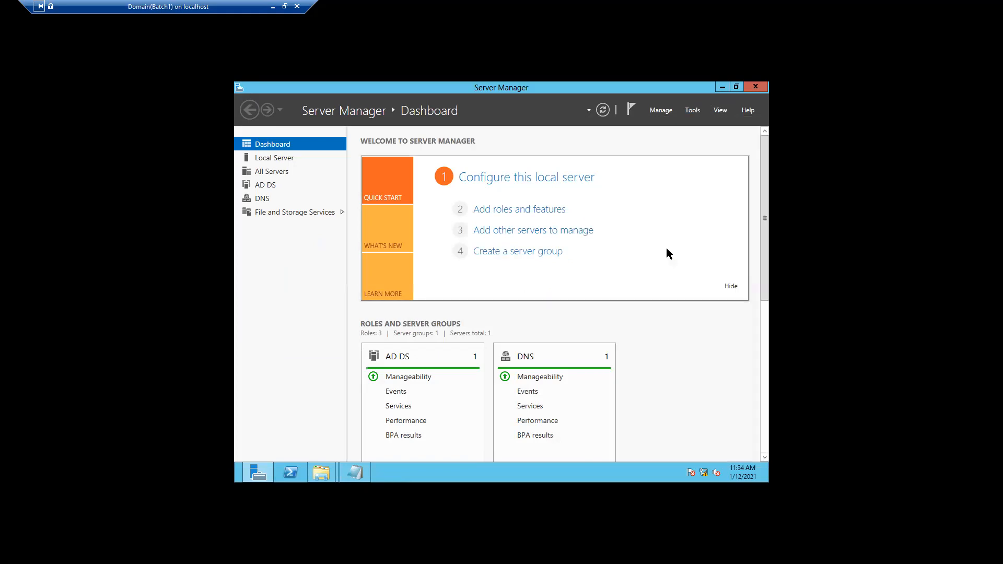
click(721, 86)
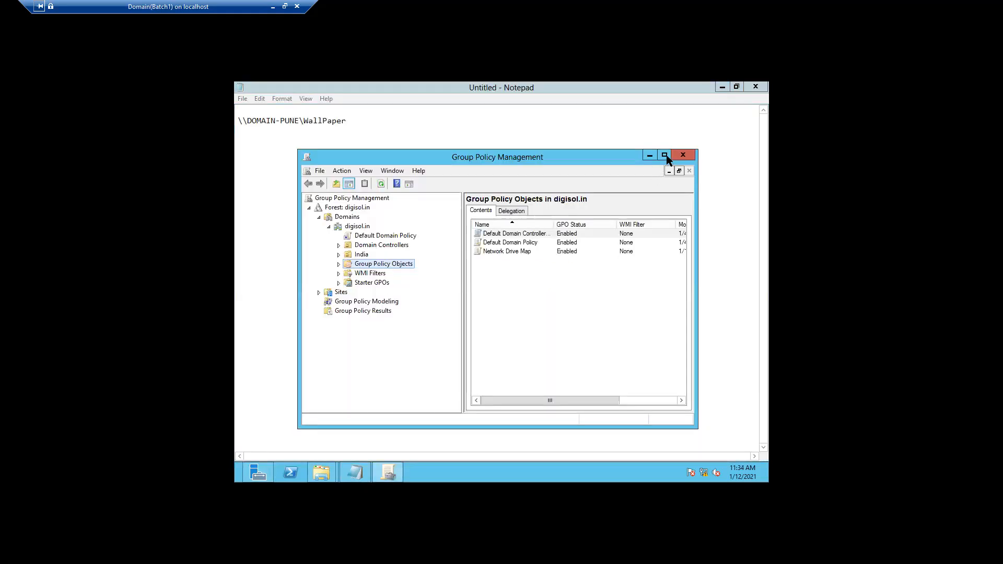
click(722, 88)
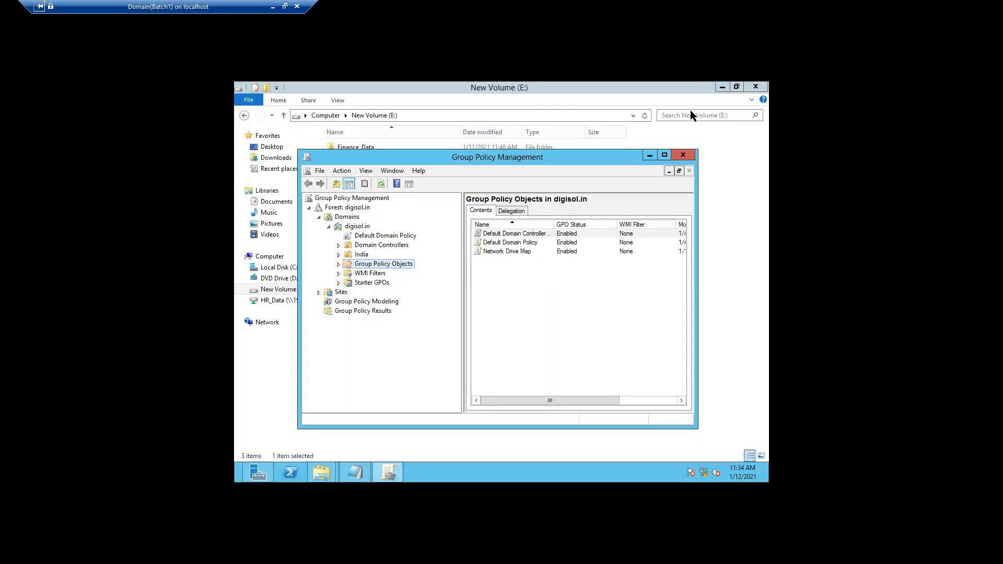
click(663, 155)
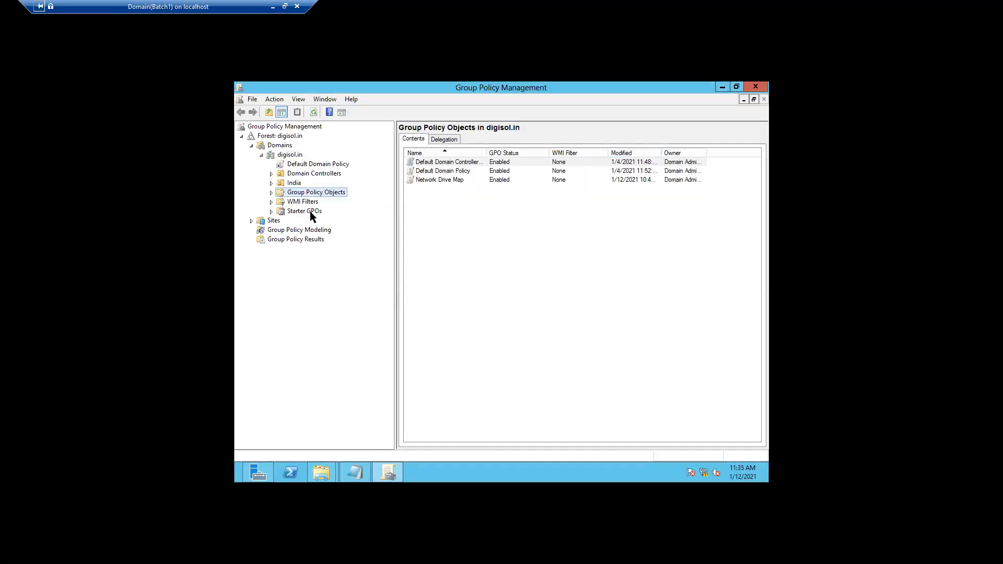
Delete the Network Drive Map GPO from Group Policy Objects, confirming with Yes
click(271, 192)
click(313, 220)
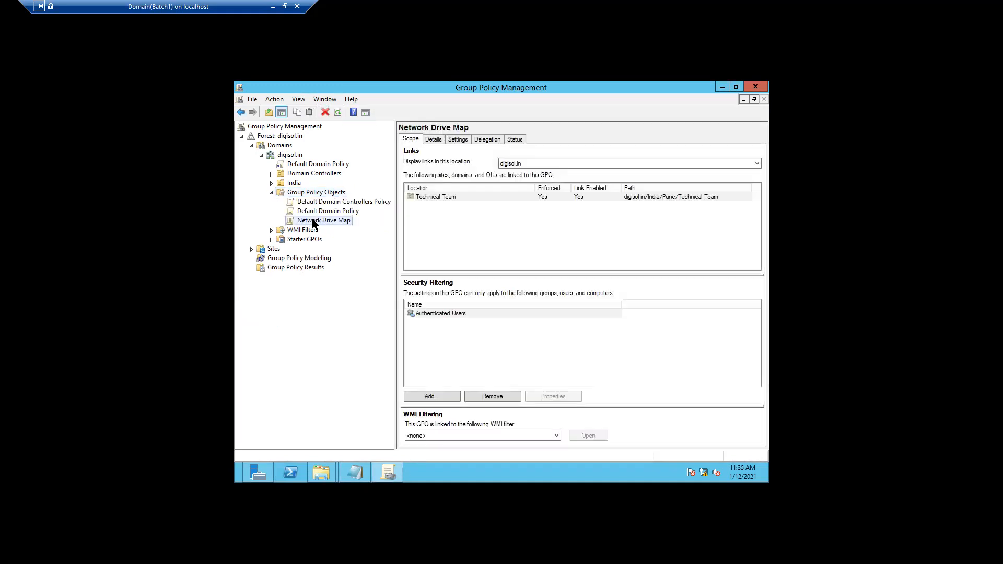
right_click(314, 224)
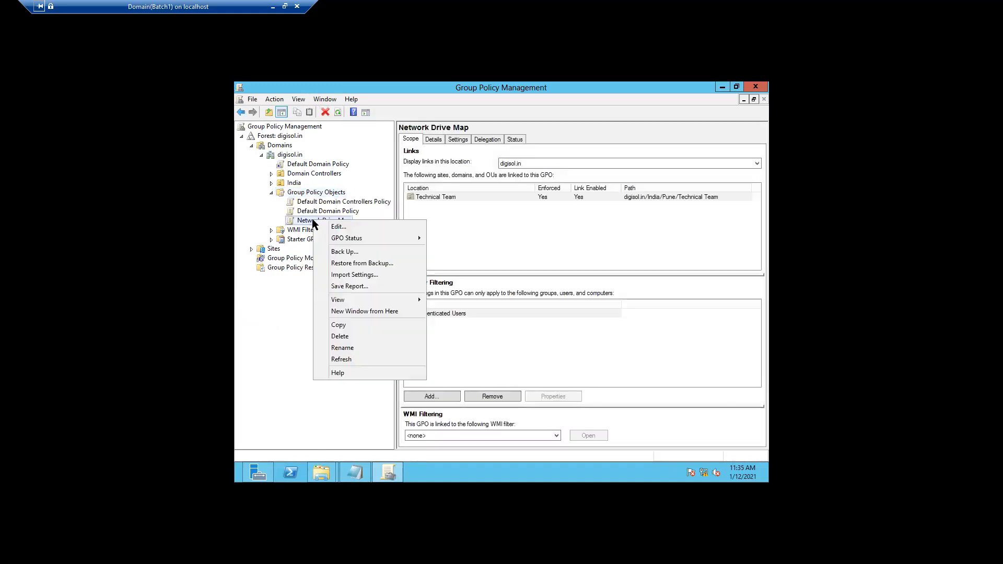
click(340, 340)
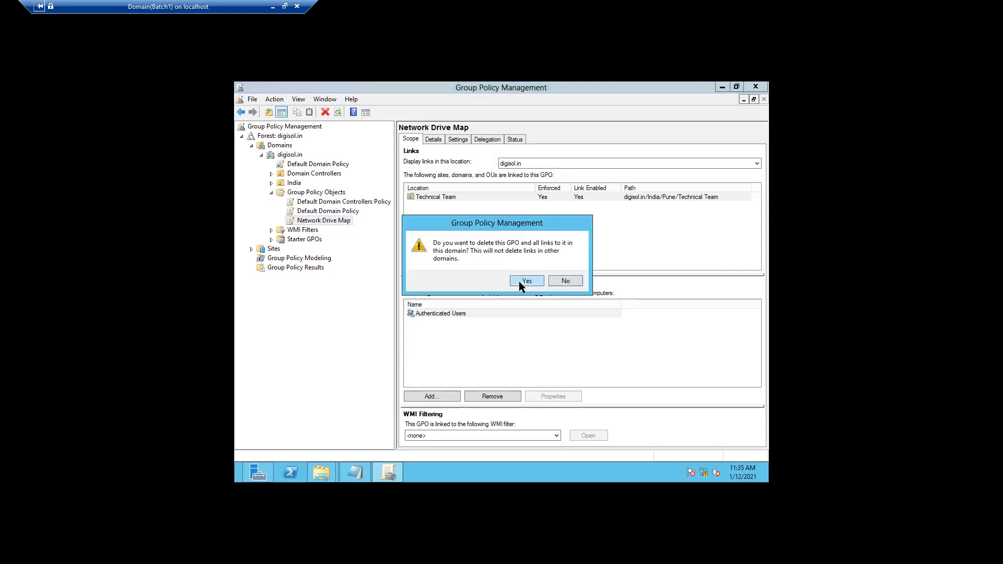
click(519, 281)
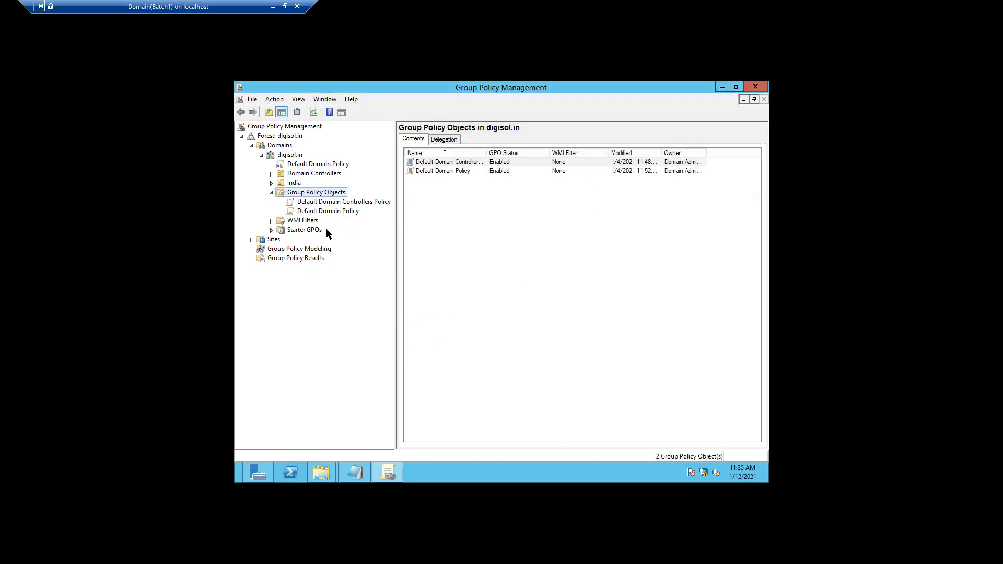
Browse the India > Pune OUs' HR team and Technical Team links, then collapse the forest
click(271, 193)
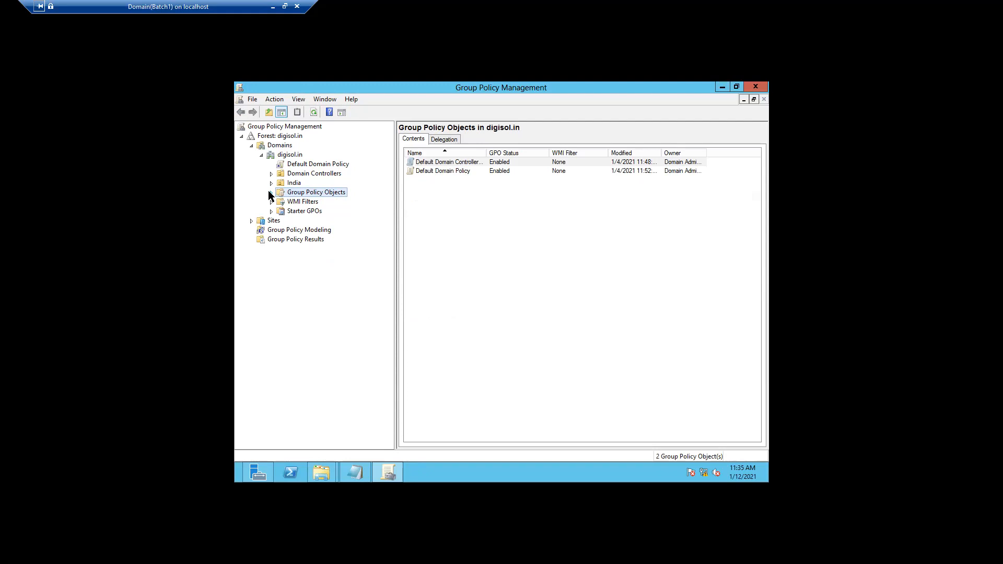
click(271, 183)
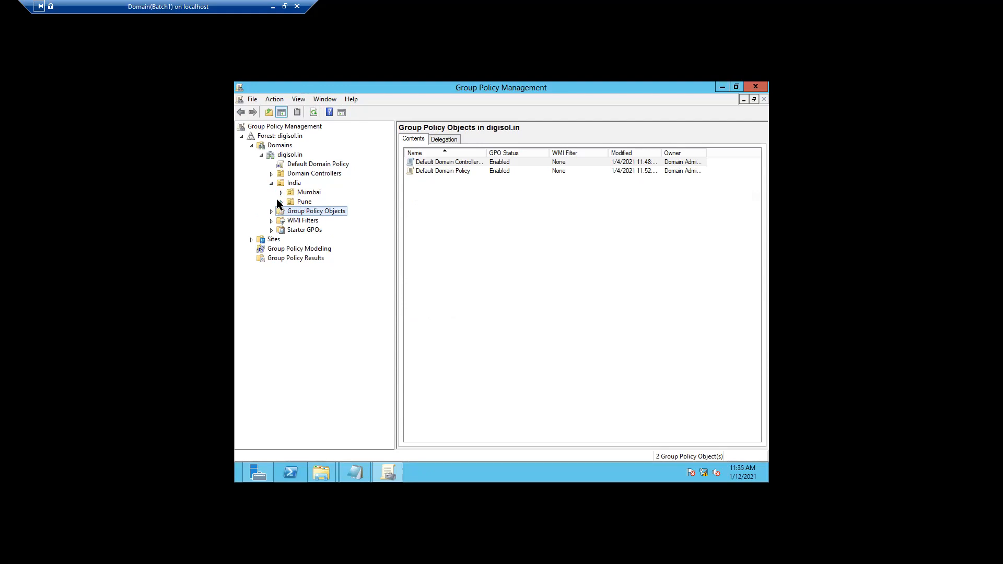
click(281, 202)
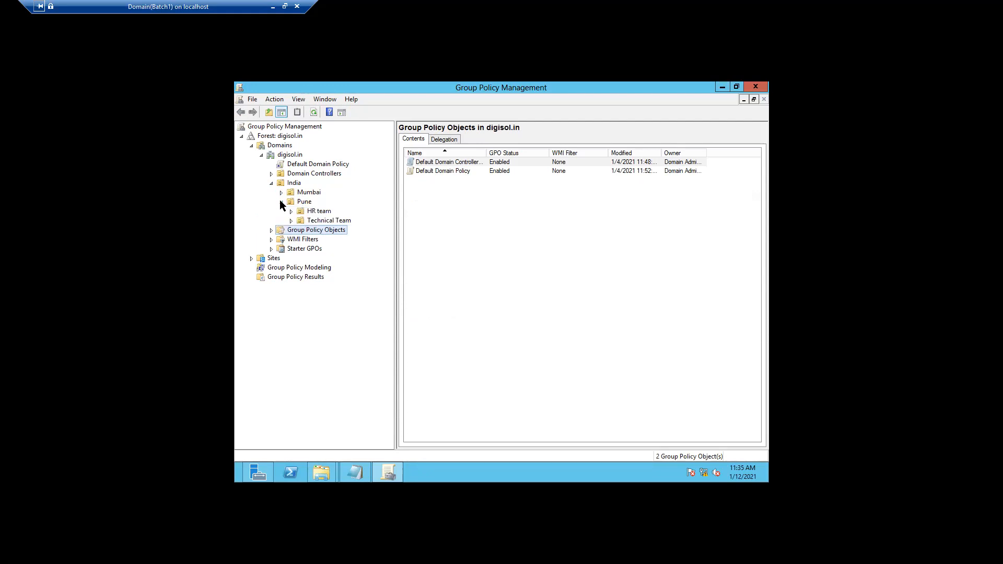
click(316, 211)
click(318, 220)
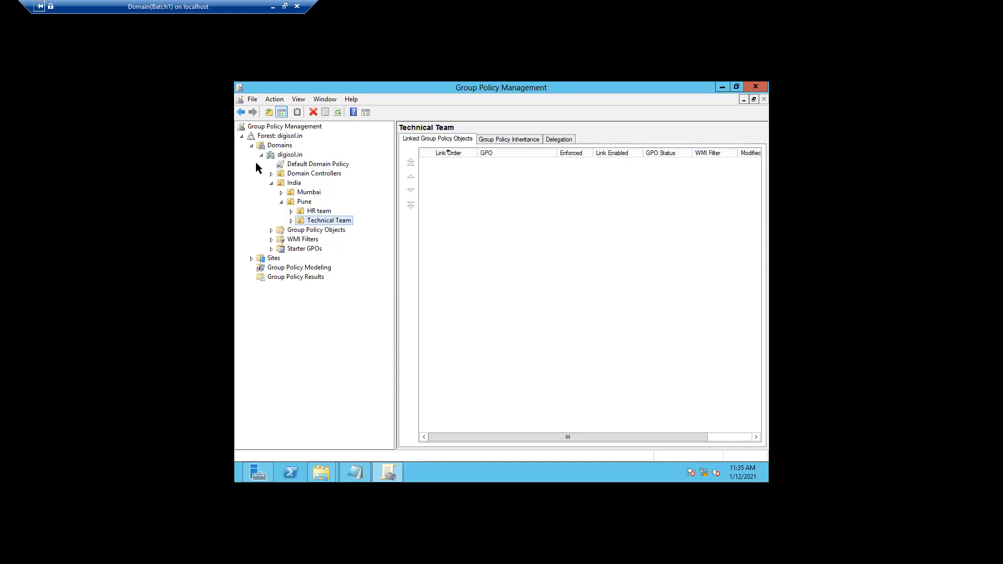
click(242, 136)
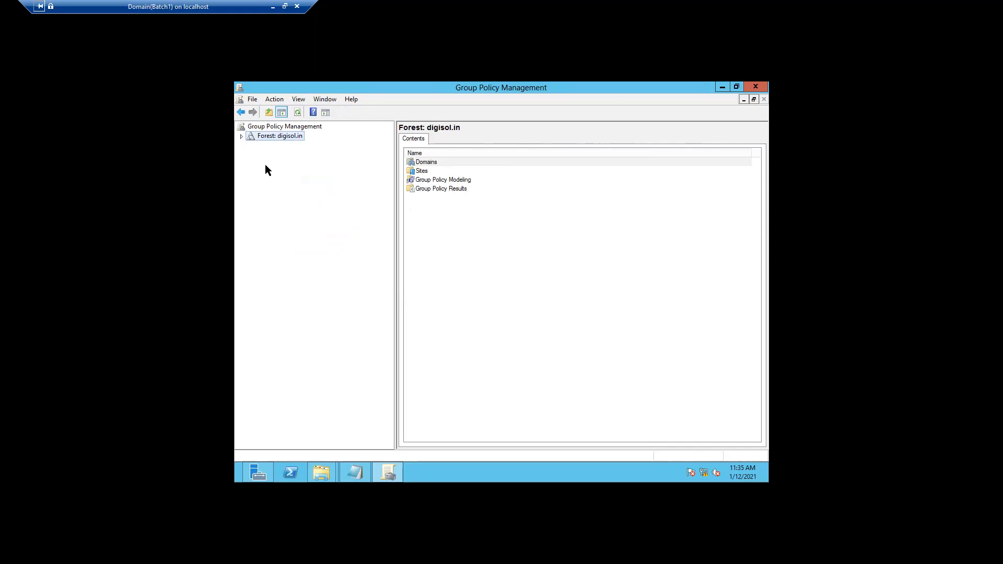
Expand digisol.in down to Group Policy Objects and open that container's context menu
click(240, 136)
click(251, 146)
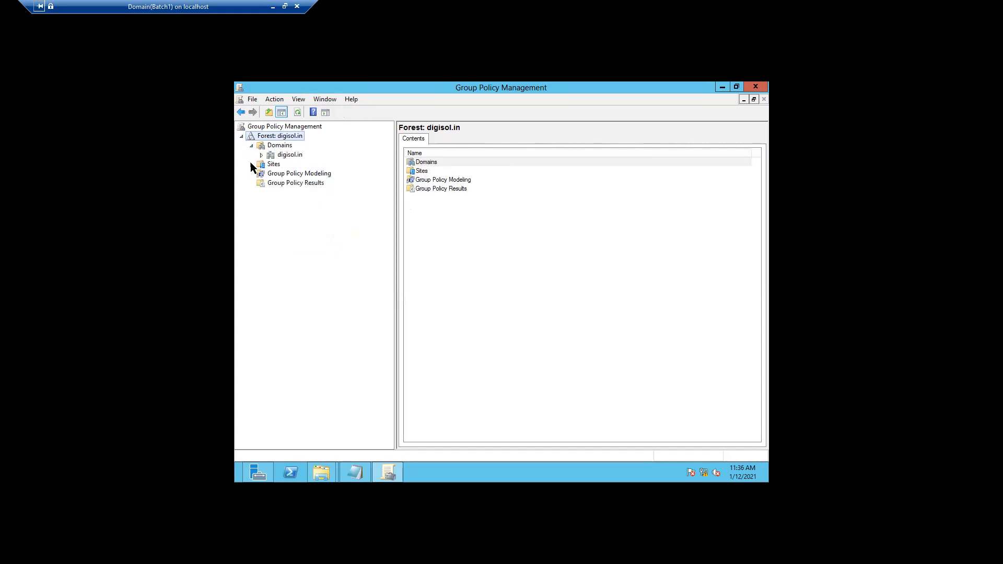
click(261, 155)
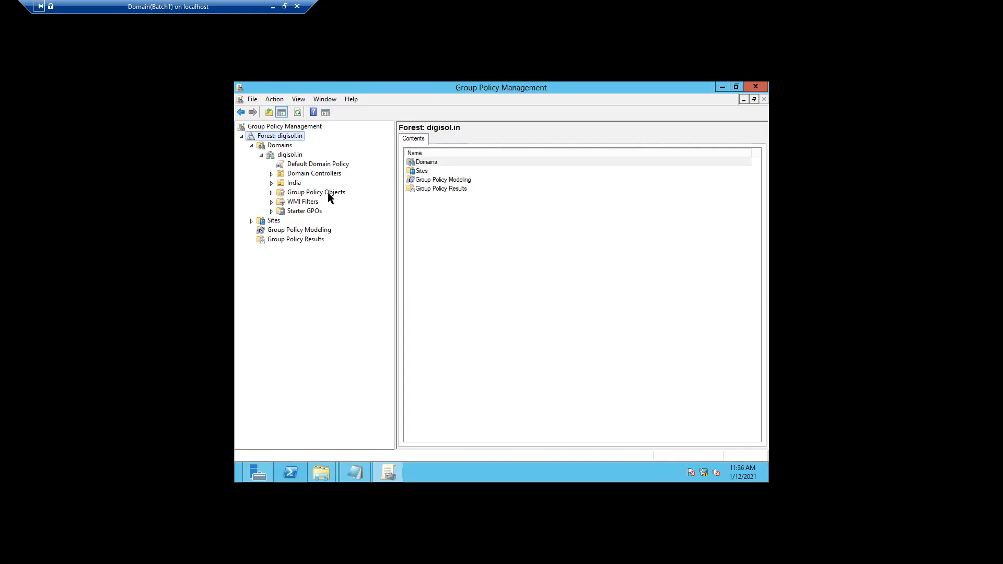
click(272, 193)
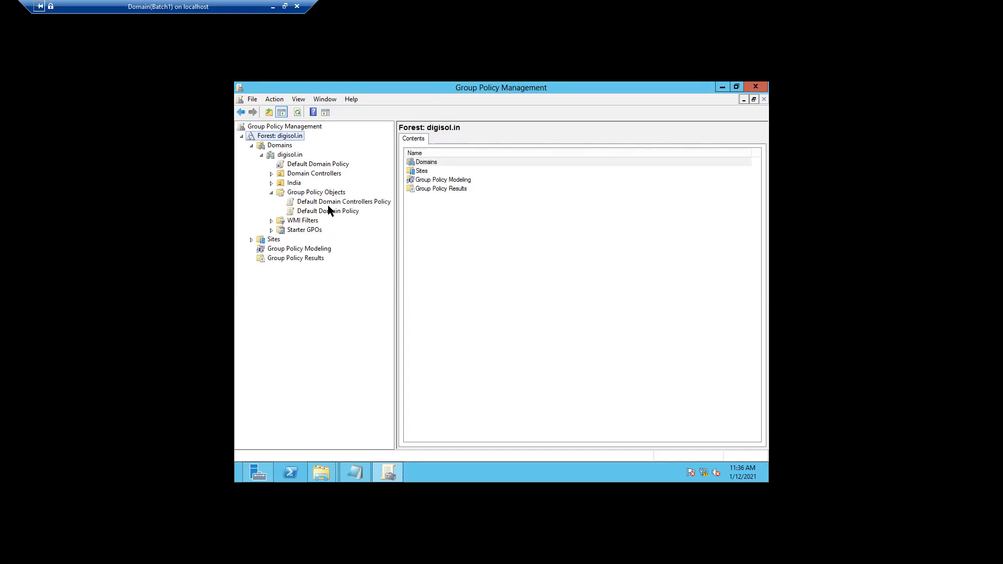
click(304, 194)
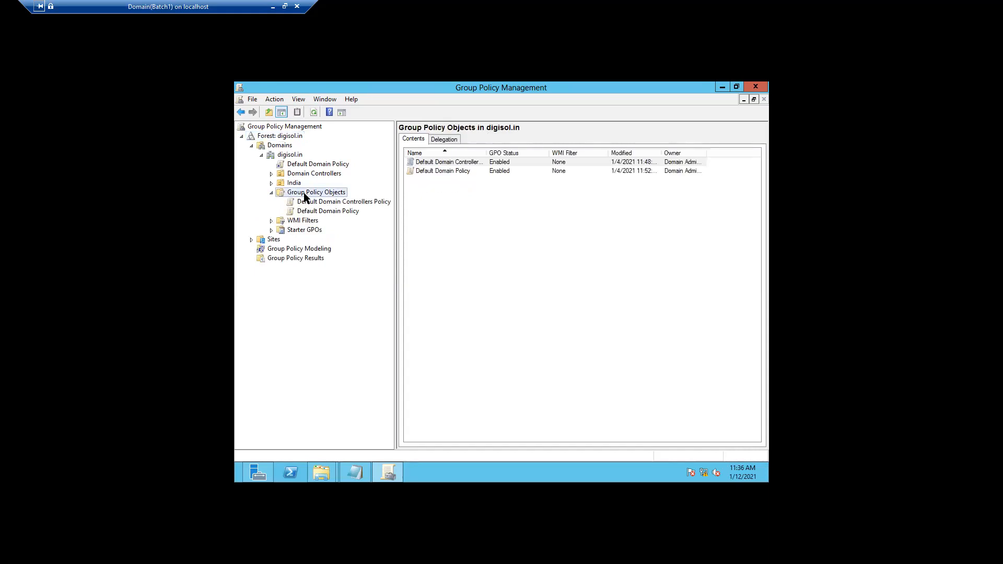
right_click(304, 195)
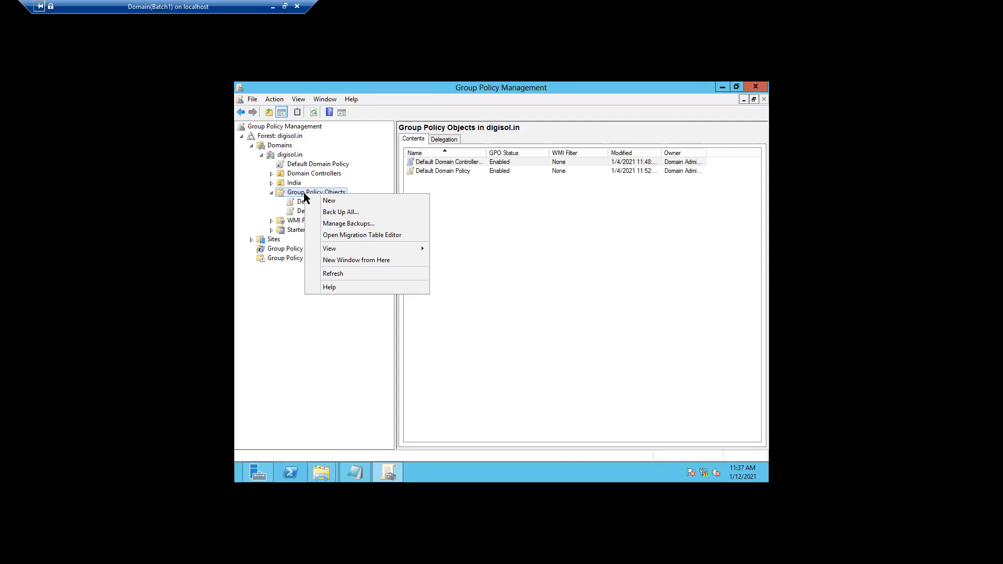
Create a new GPO named 'WallPaper' in digisol.in's Group Policy Objects
click(330, 200)
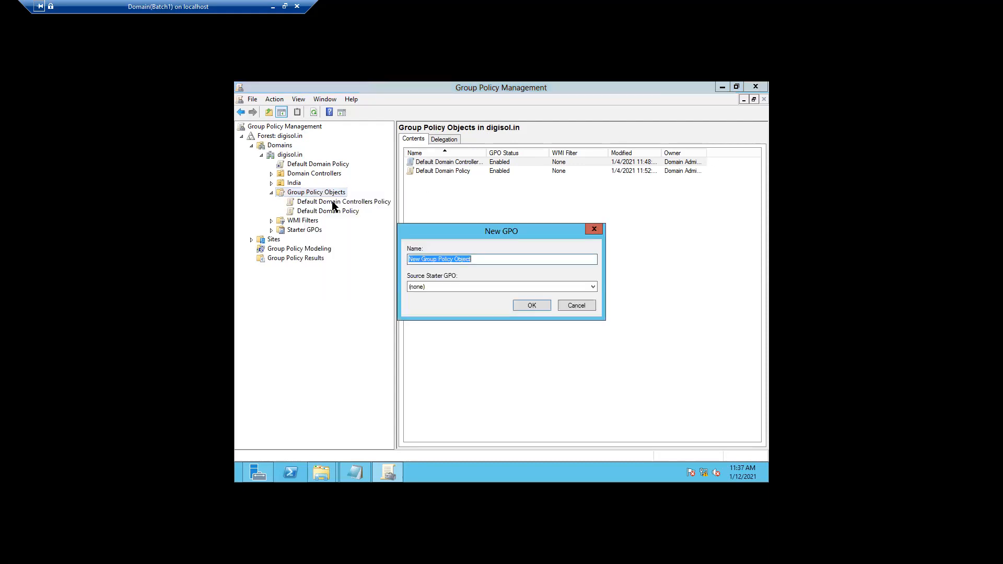
text(WallPaper)
click(535, 305)
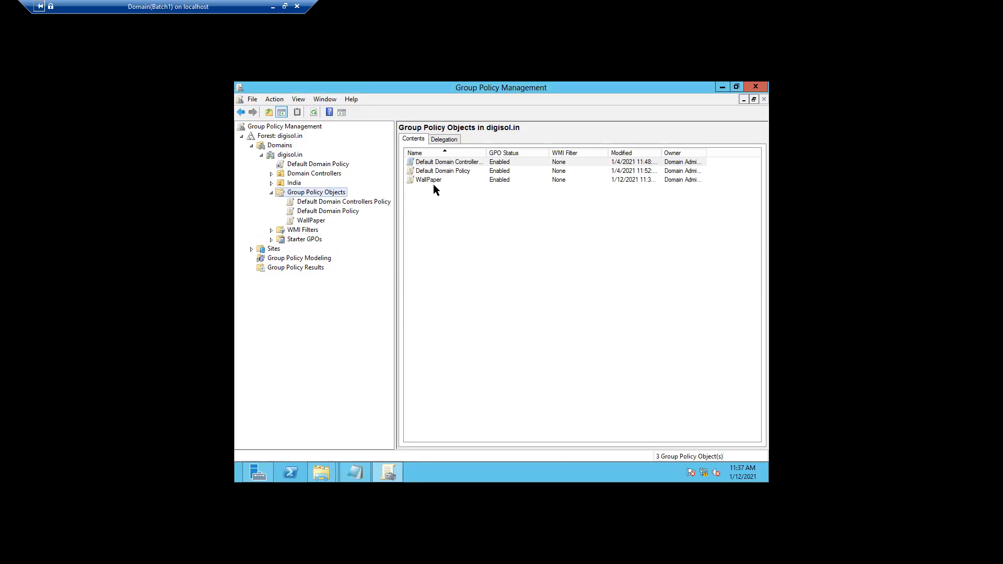
Select the WallPaper GPO and widen the Owner and Modified columns
click(433, 181)
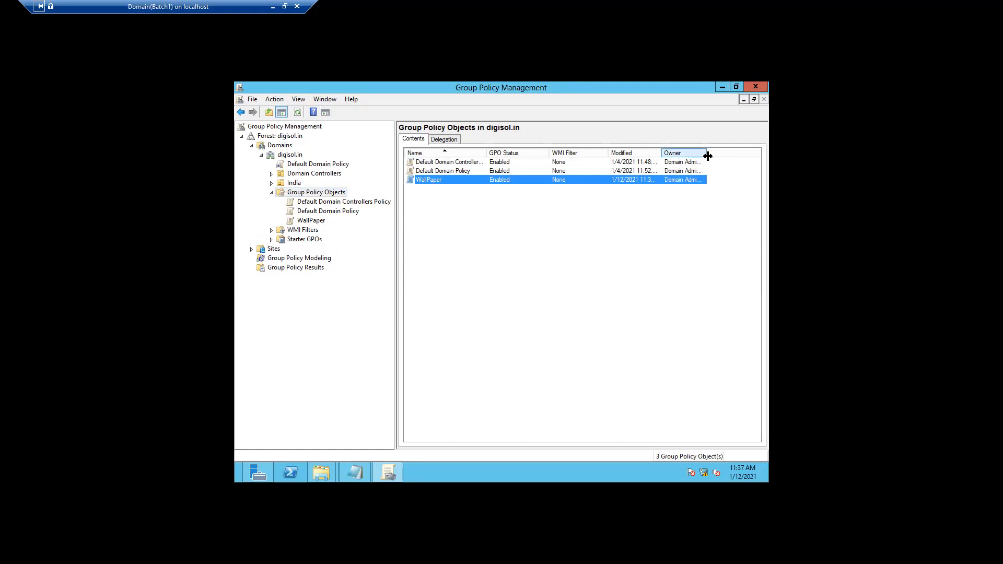
drag(708, 155, 732, 156)
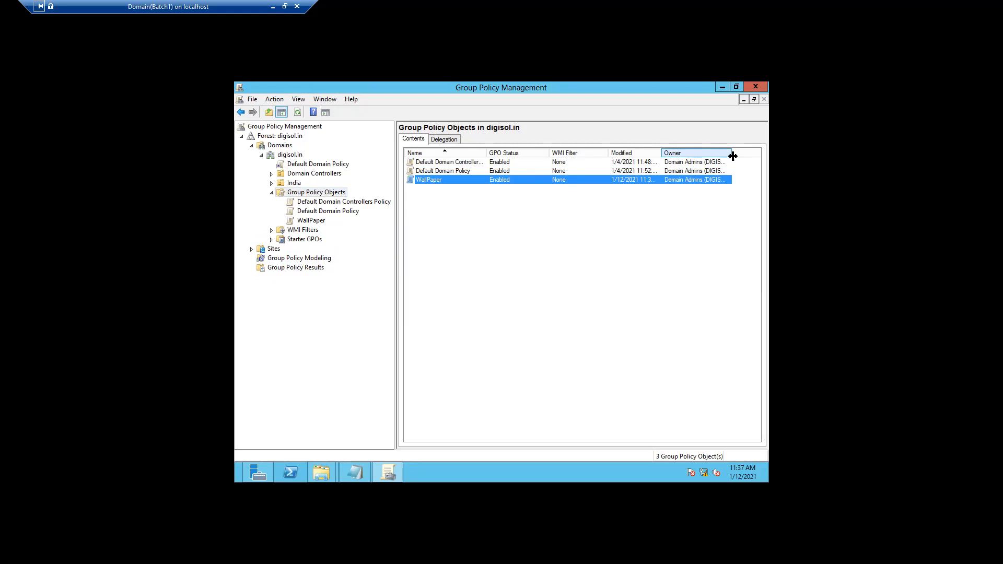
drag(664, 149, 682, 149)
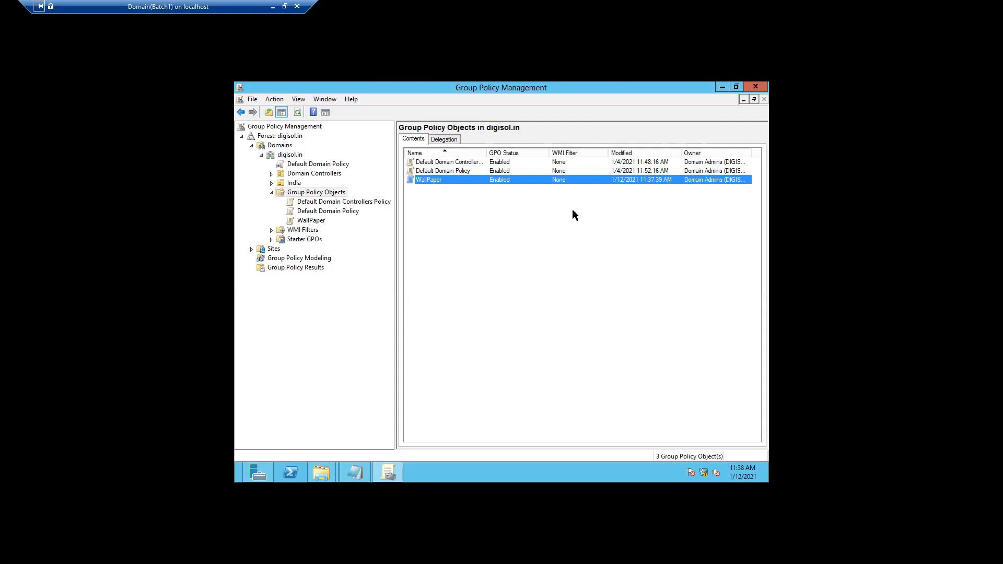
Collapse Group Policy Objects and select the Technical Team OU under India > Pune for actions
click(270, 193)
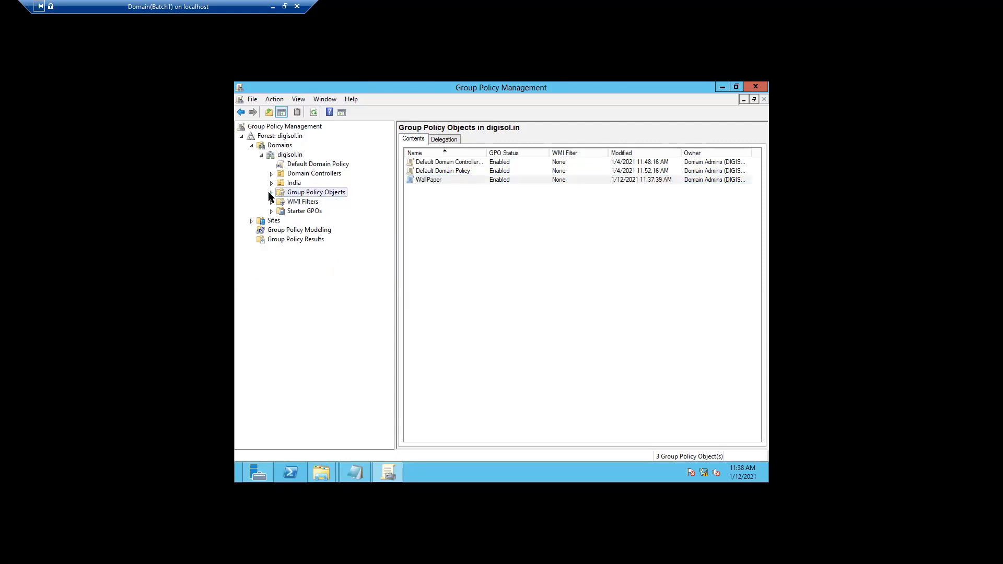
click(271, 184)
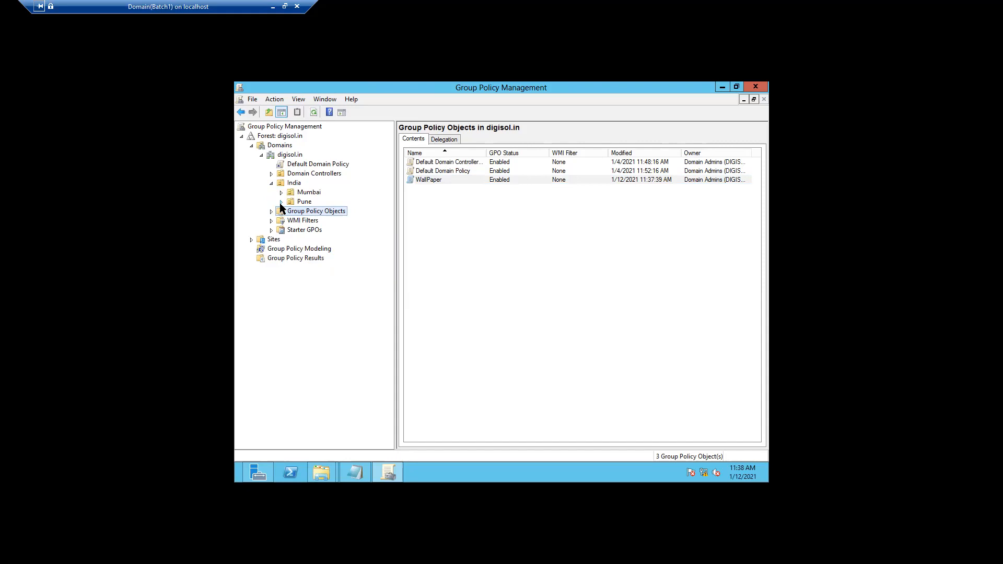
click(281, 202)
click(316, 221)
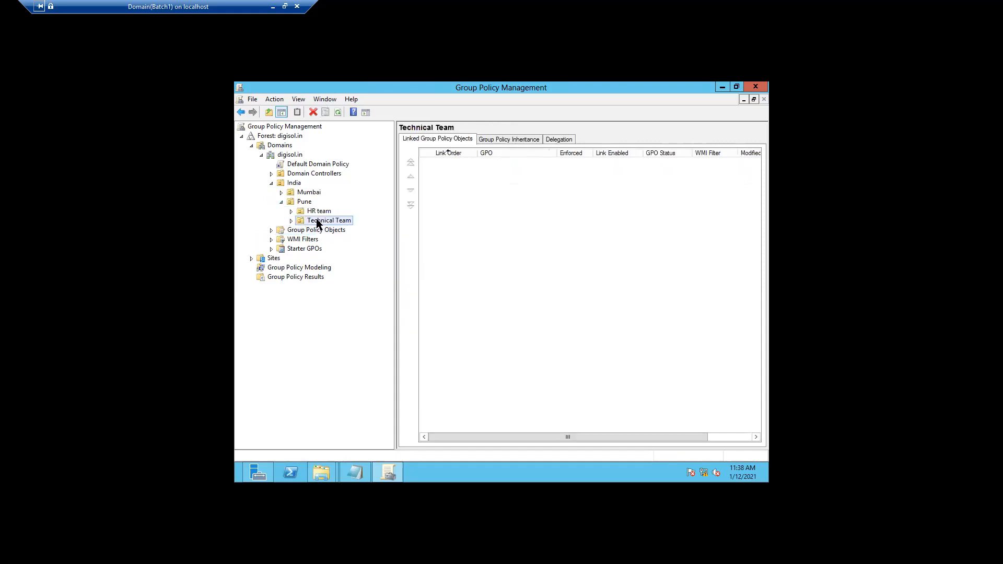
right_click(323, 224)
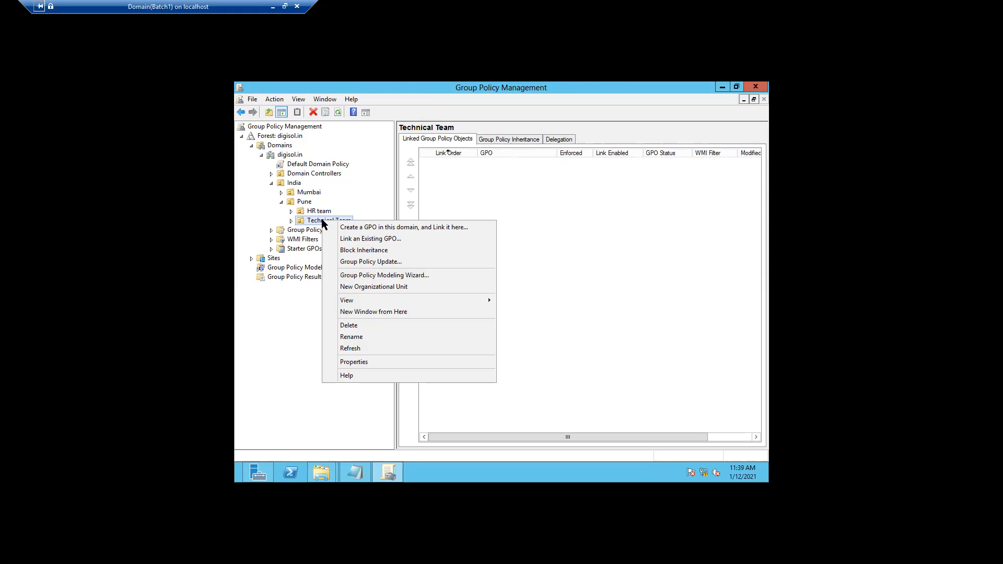
Link the existing WallPaper GPO to Technical Team and select the new WallPaper link
click(346, 238)
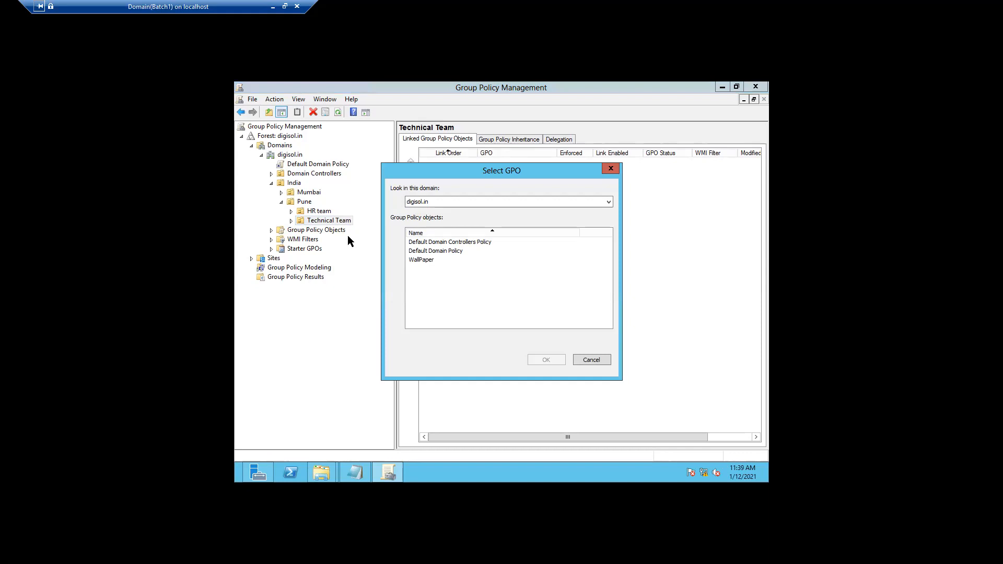
click(417, 260)
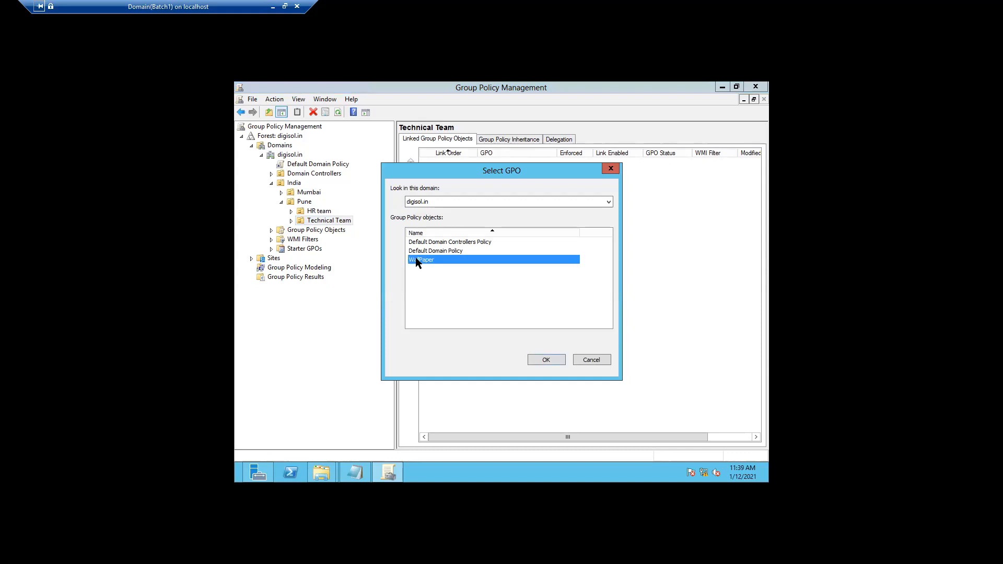
click(543, 360)
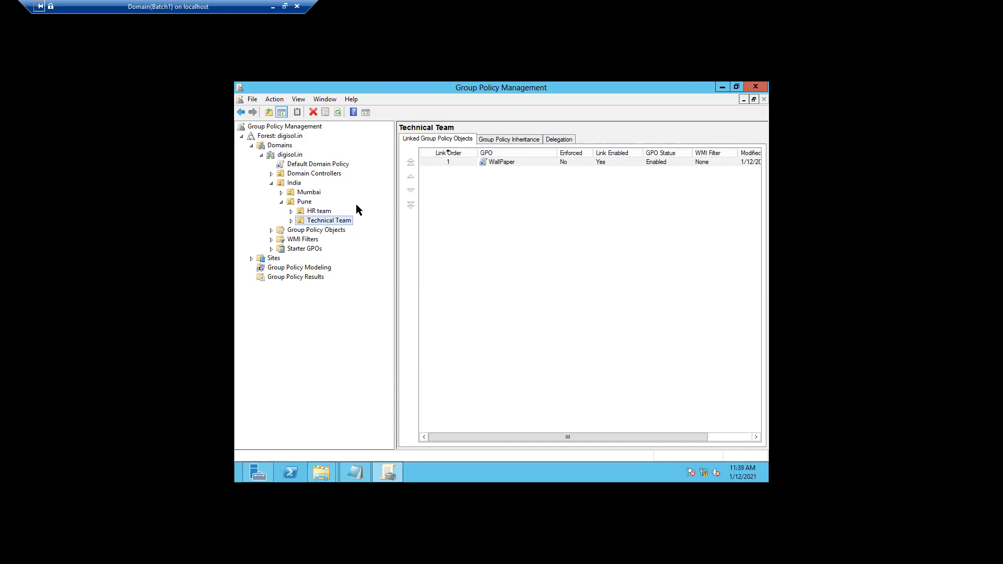
click(291, 220)
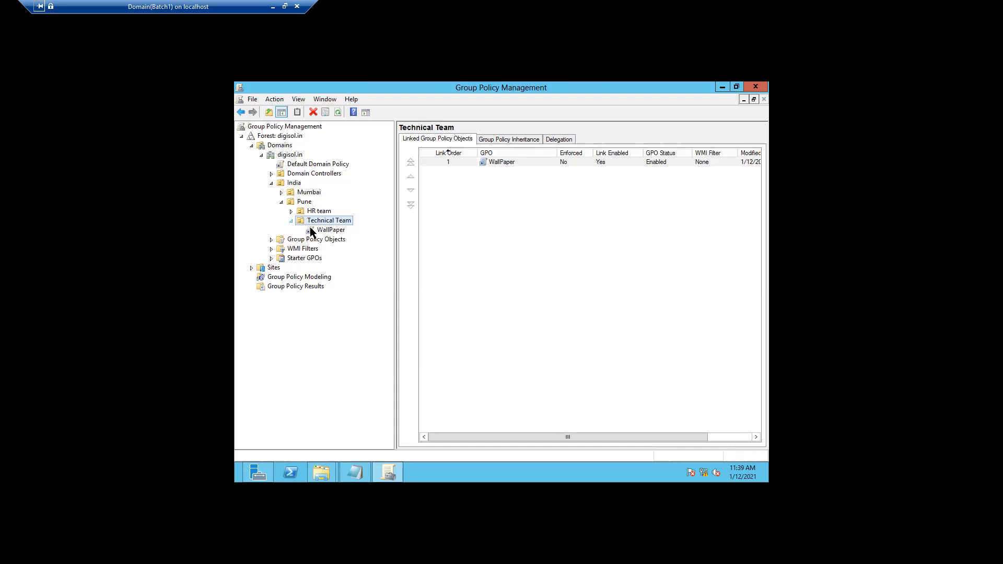
click(329, 230)
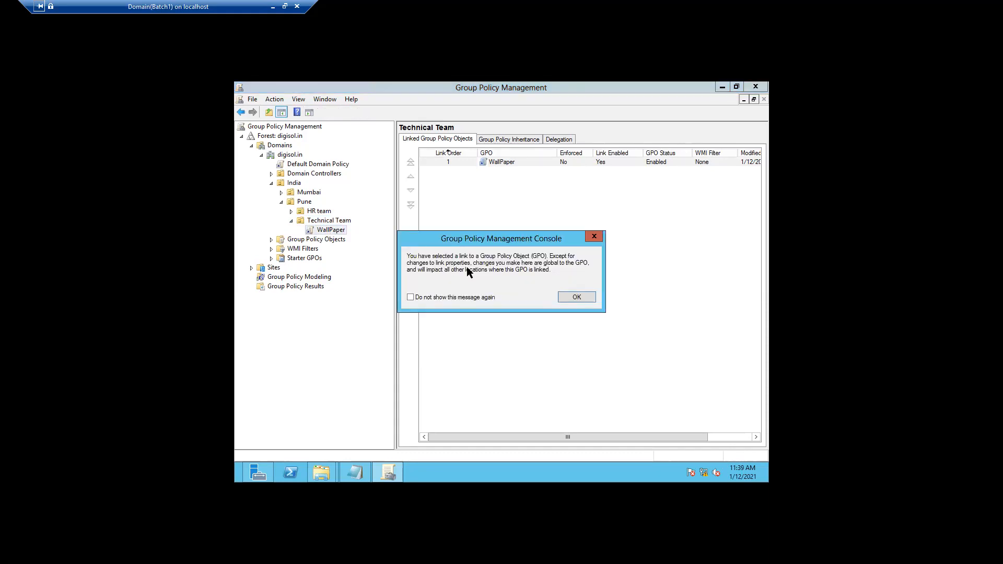
Dismiss the link message and edit WallPaper in a maximized editor with a wider tree pane
click(569, 297)
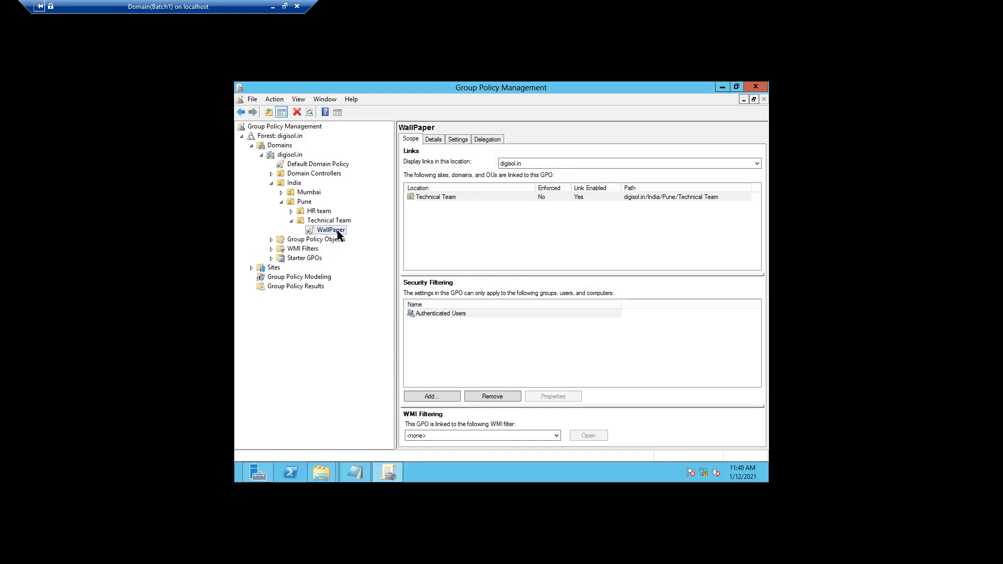
right_click(338, 235)
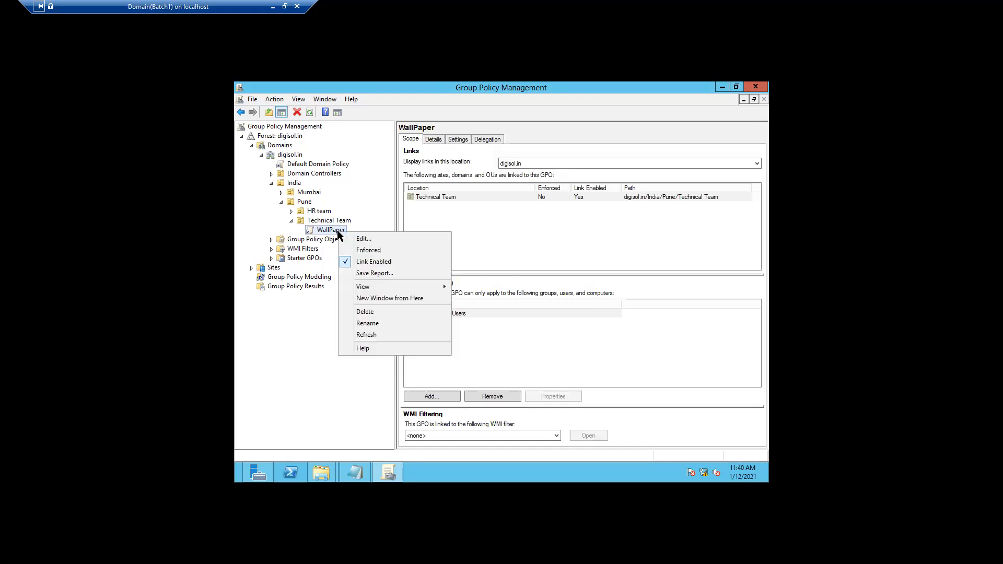
click(369, 241)
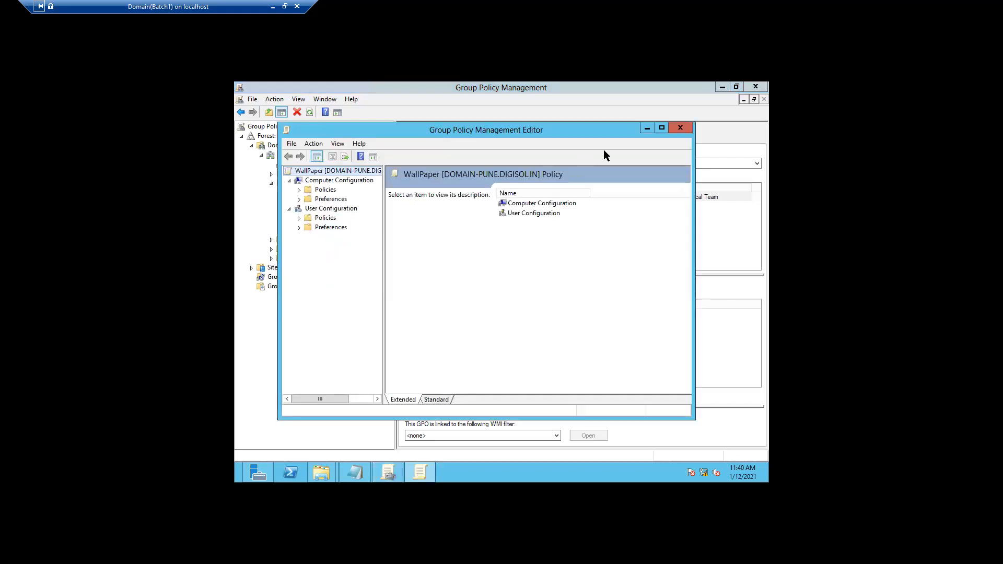
click(661, 129)
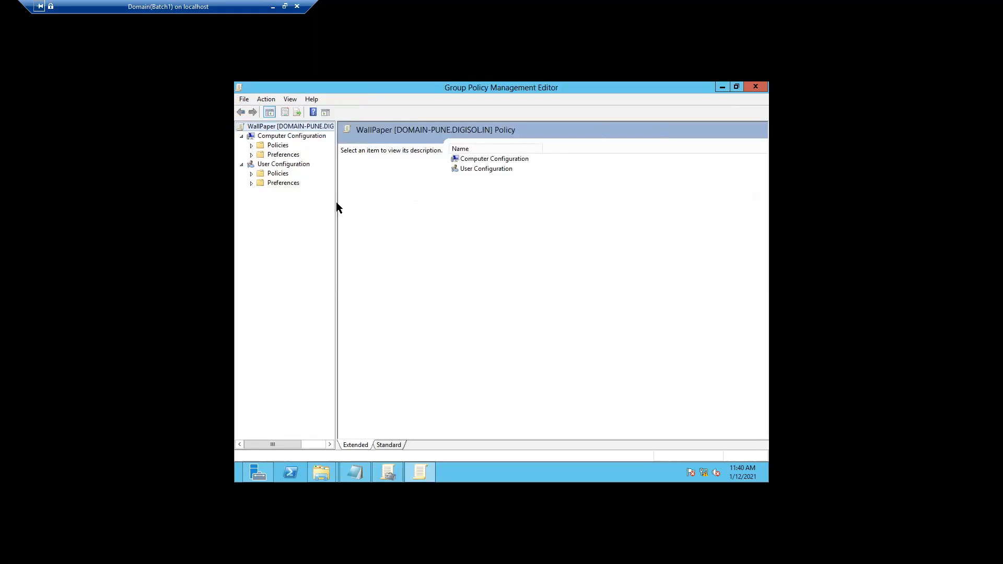
drag(337, 201, 355, 195)
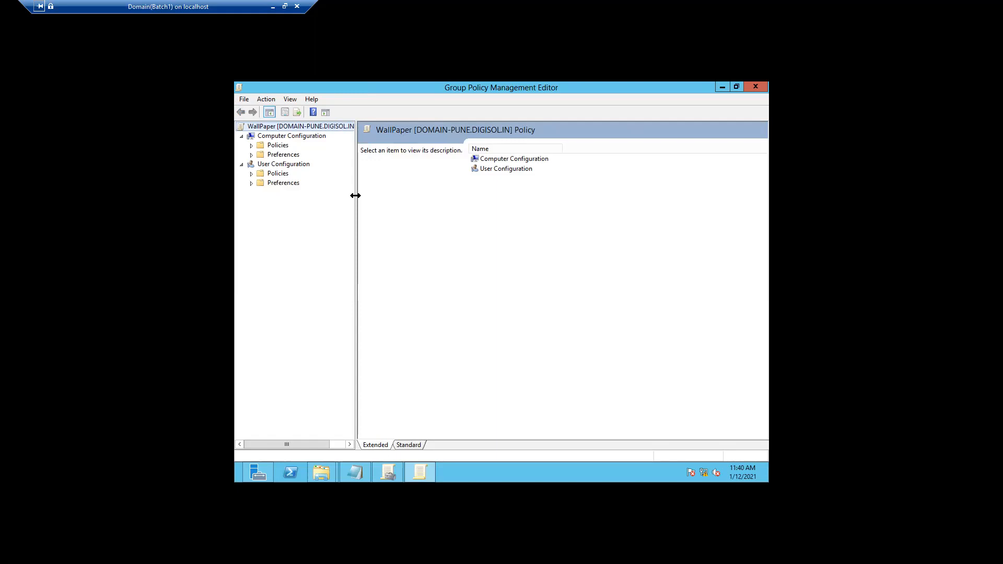
Expand User Configuration > Policies and its Software Settings, widening the tree pane
click(252, 174)
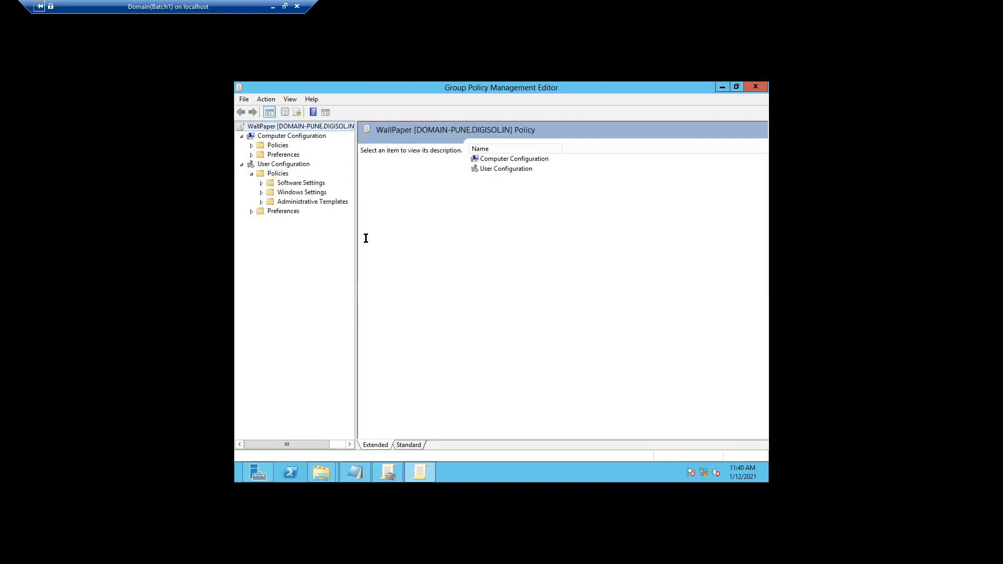
drag(356, 229, 387, 224)
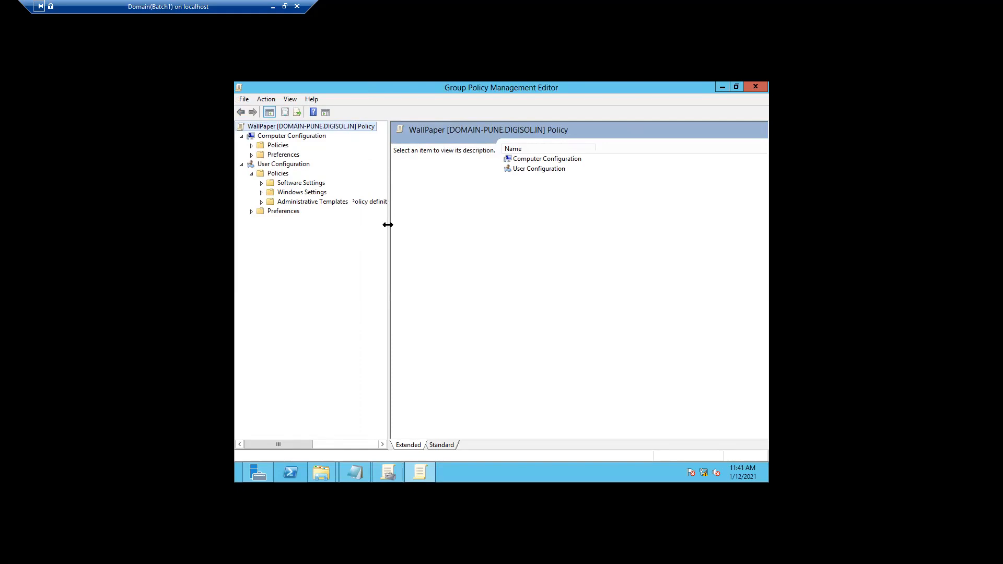
click(261, 183)
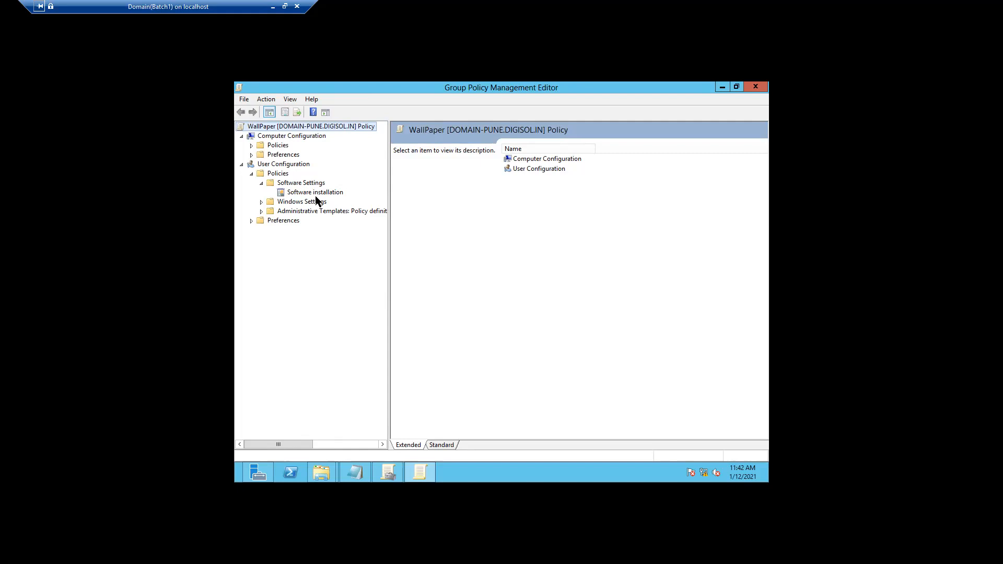
Collapse Software Settings, expand Windows Settings and select Scripts (Logon/Logoff)
click(262, 183)
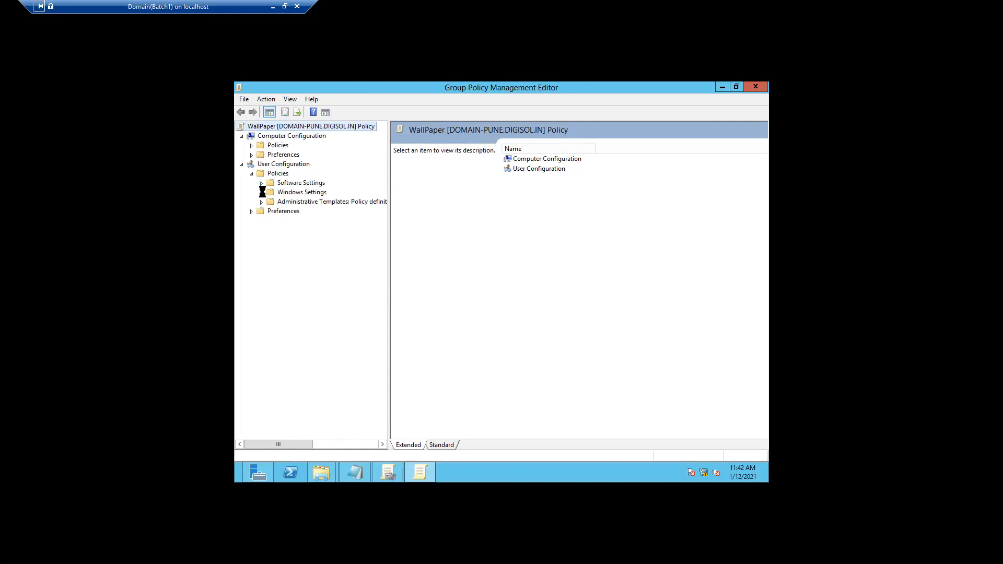
click(262, 192)
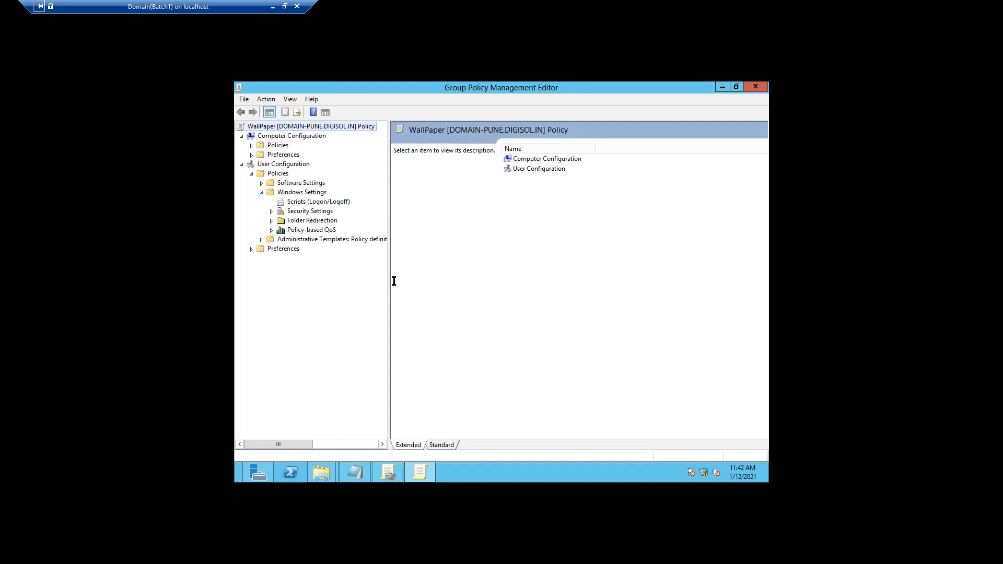
drag(387, 271, 443, 269)
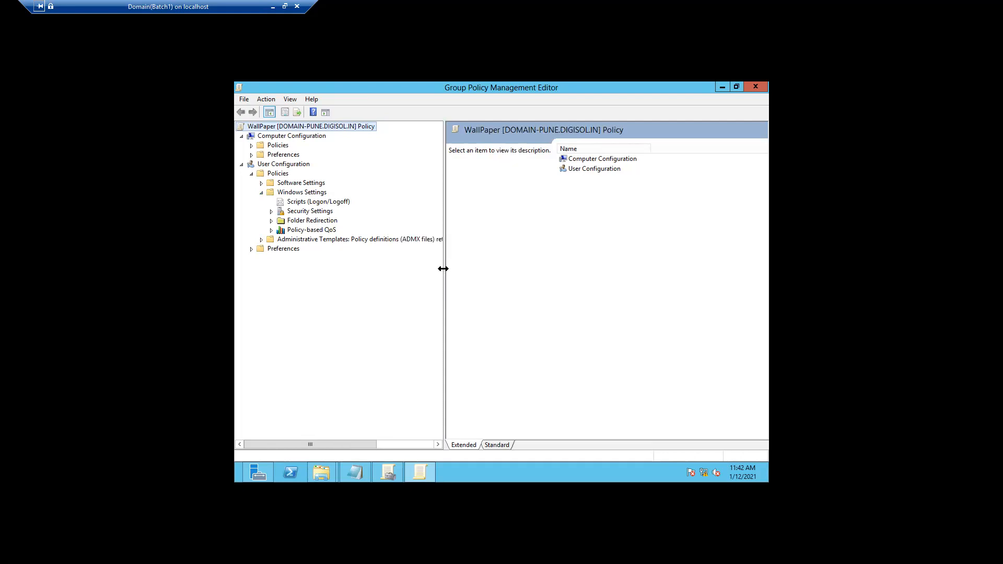
click(331, 205)
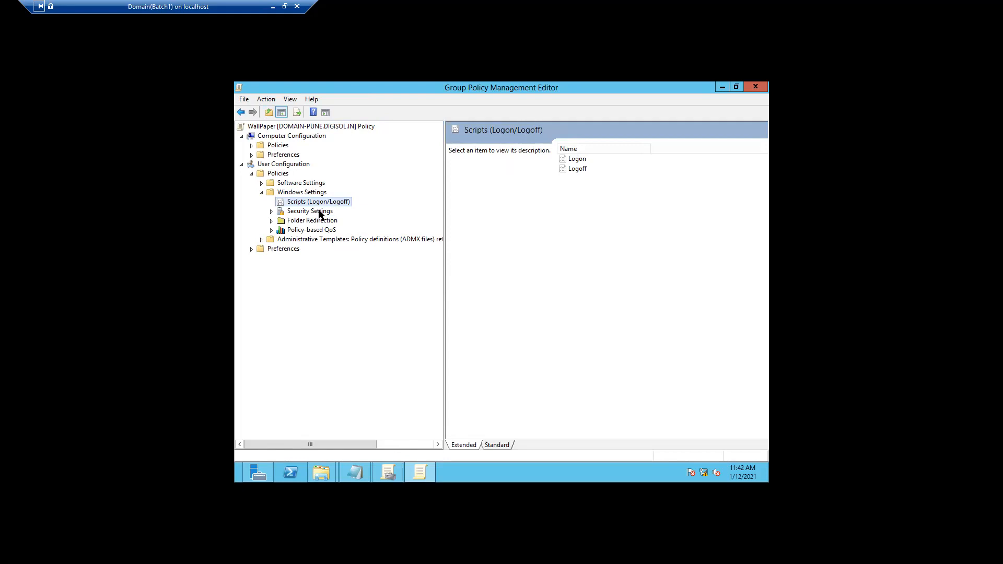
Browse Security Settings (Public Key, Software Restriction Policies) and Folder Redirection, then collapse both
click(315, 213)
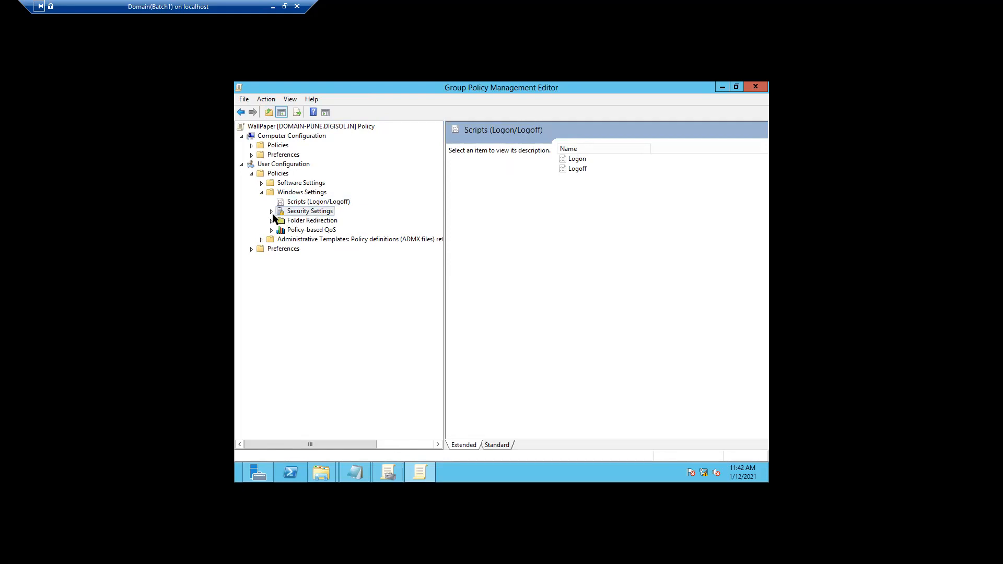
click(272, 212)
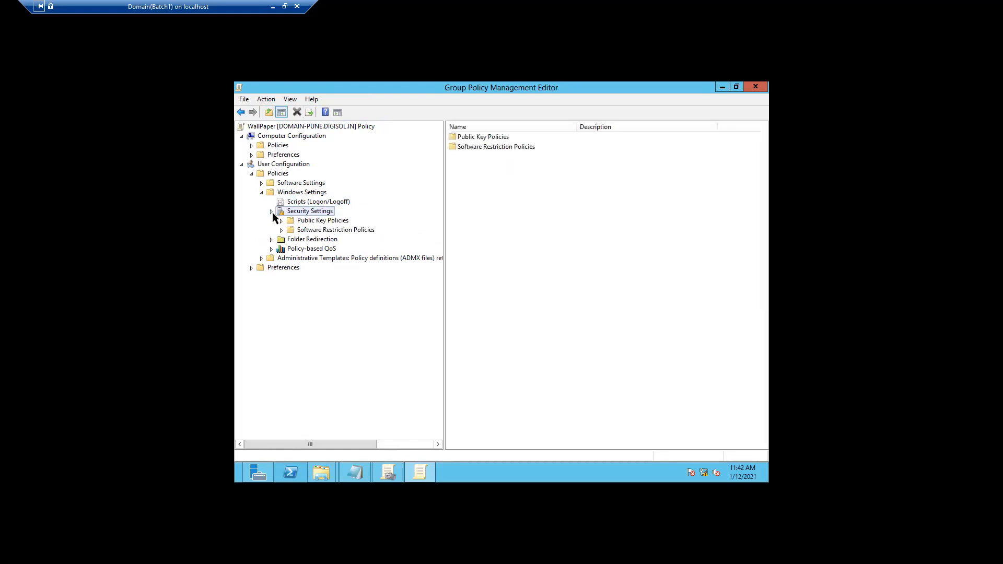
click(318, 221)
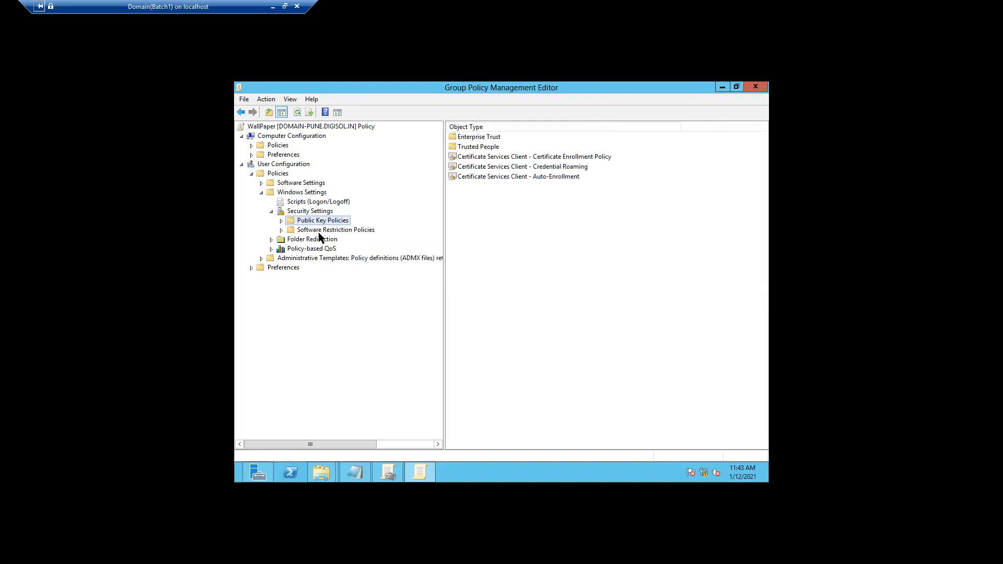
click(319, 230)
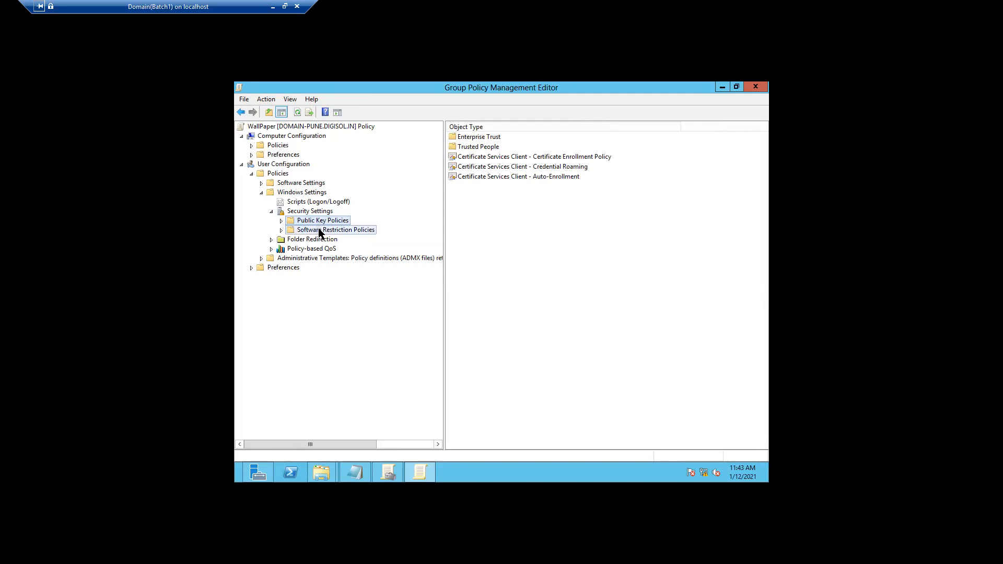
click(316, 223)
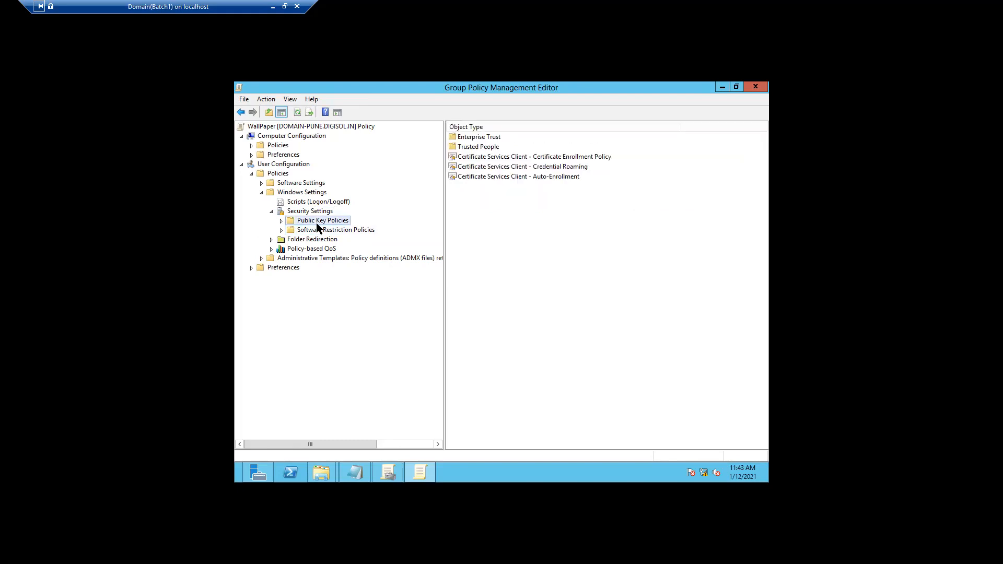
click(271, 212)
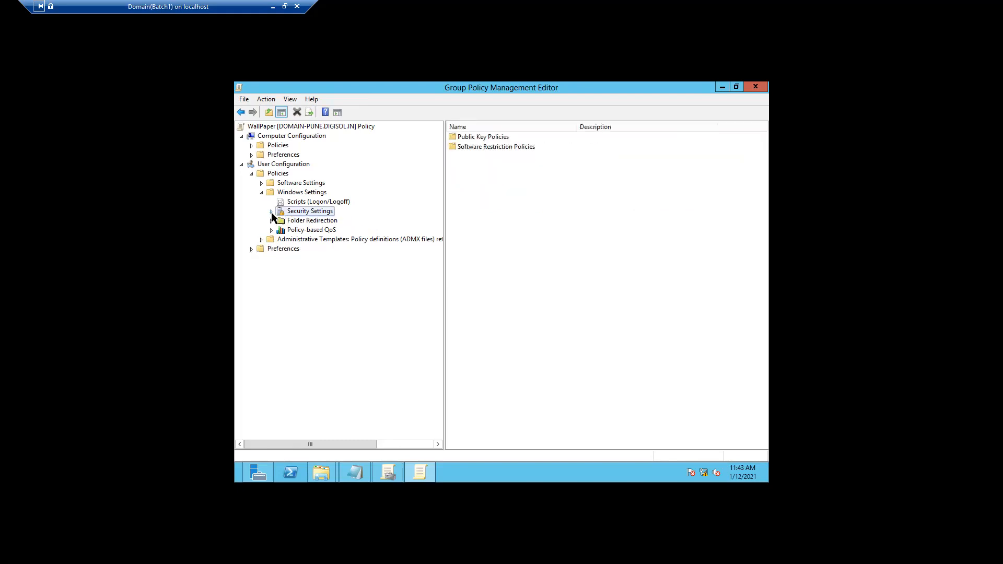
click(271, 221)
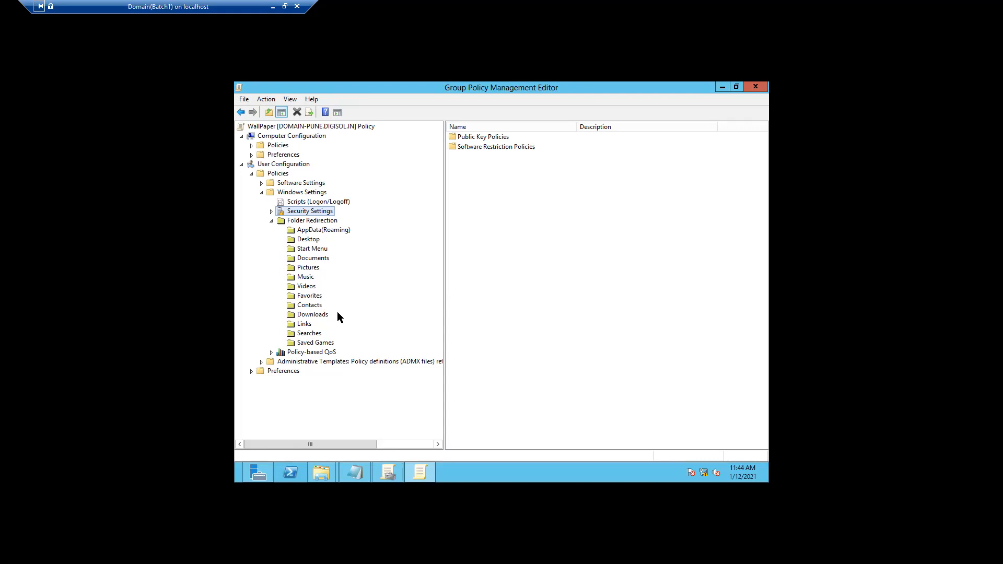
click(271, 221)
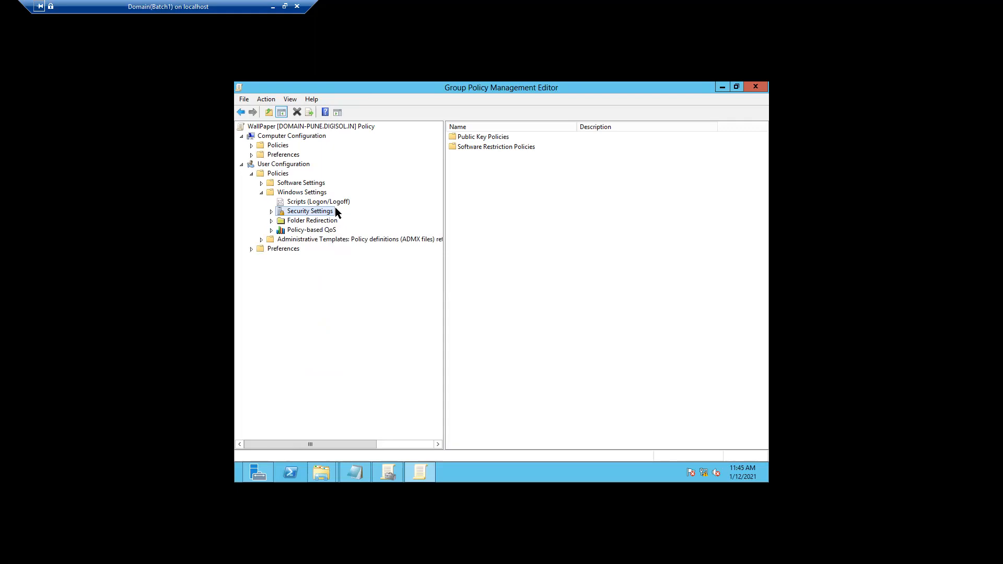
Collapse Windows Settings, expand Administrative Templates with a wider tree, and expand Control Panel
click(261, 193)
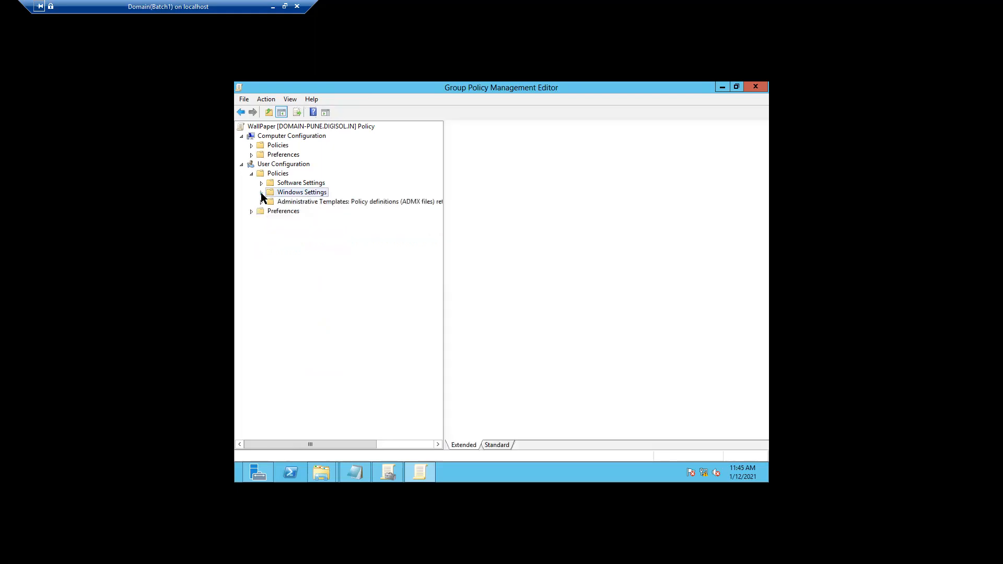
click(260, 203)
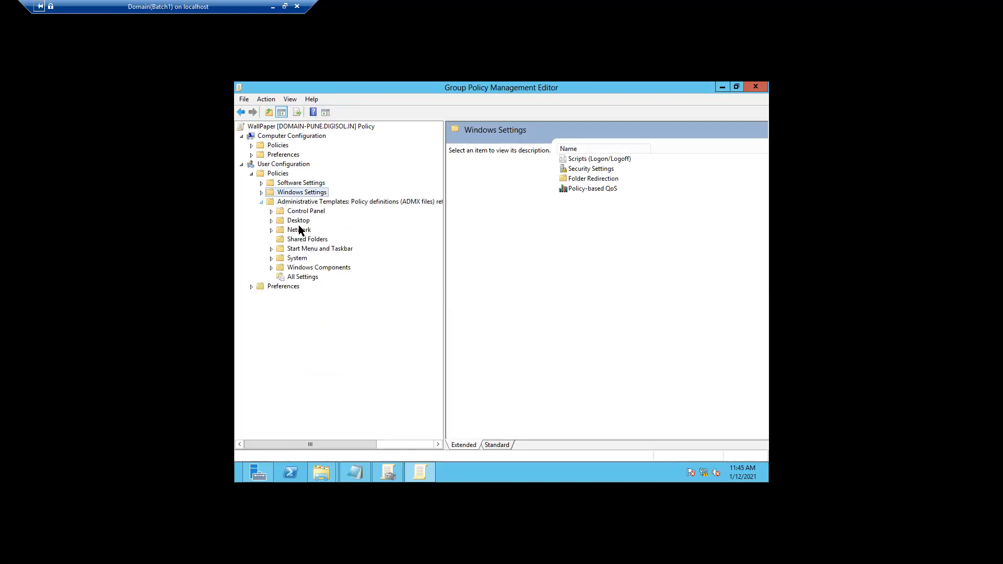
drag(444, 270, 492, 262)
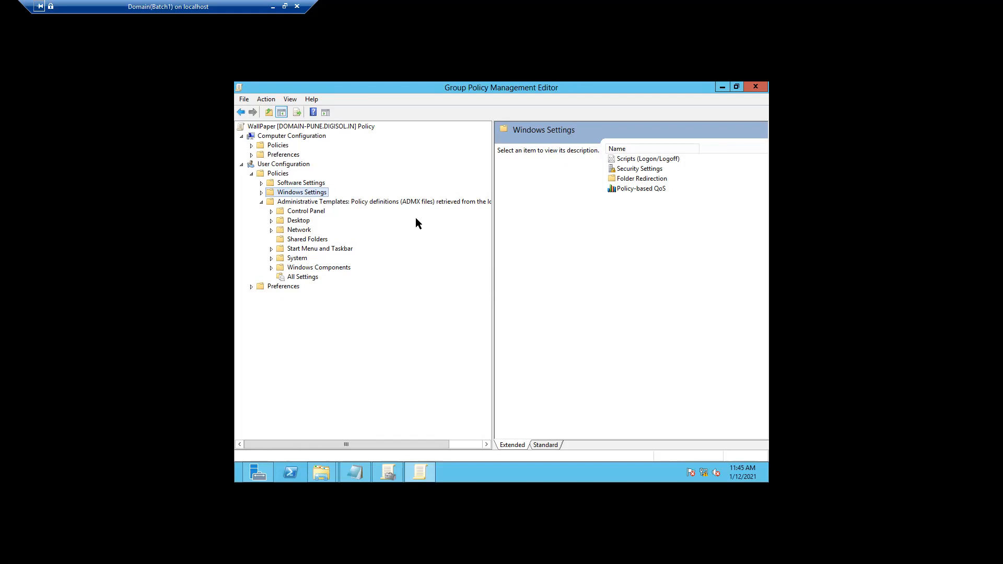
click(271, 212)
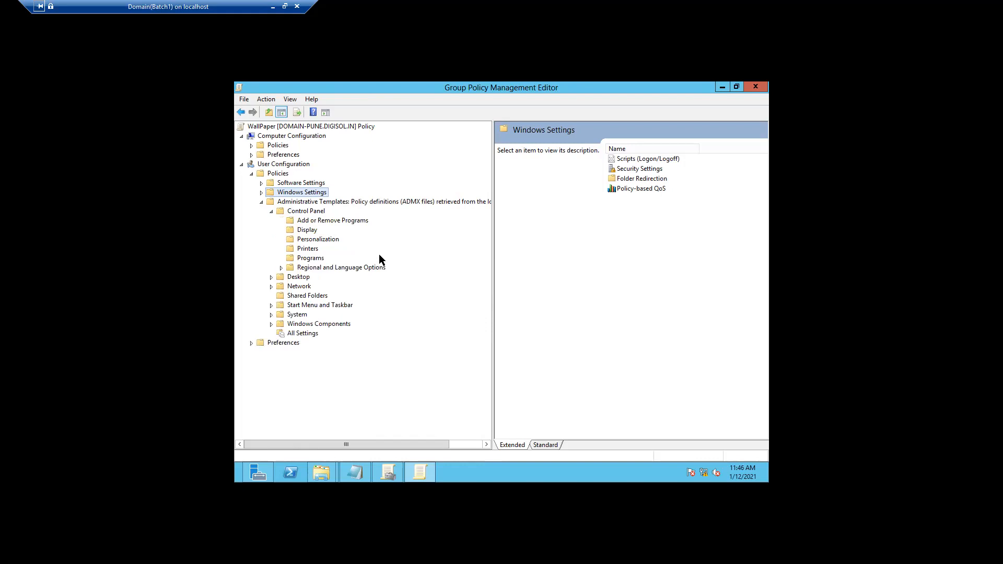
Review Add or Remove Programs settings, reading the Remove Add or Remove Programs description
click(350, 224)
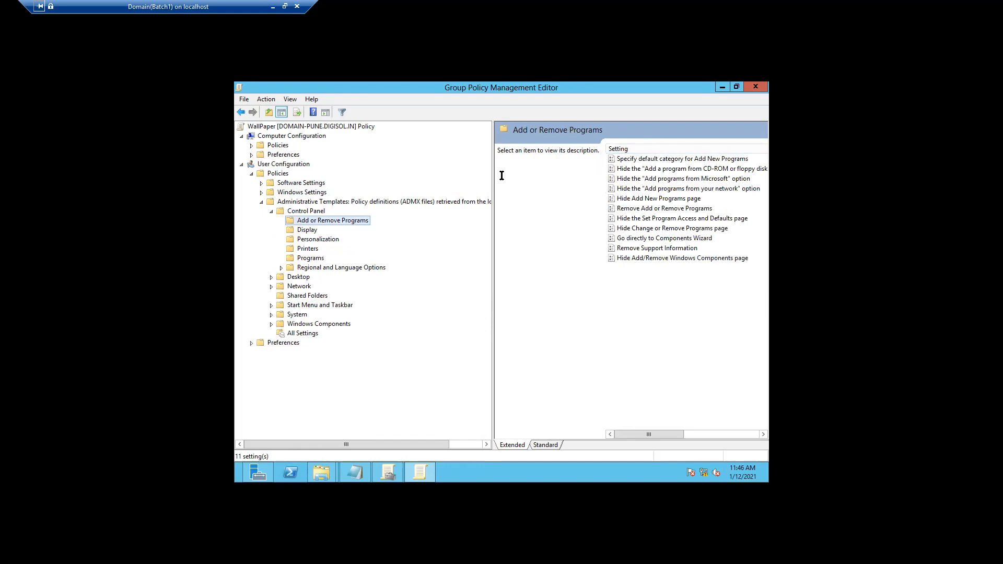
drag(492, 176, 406, 176)
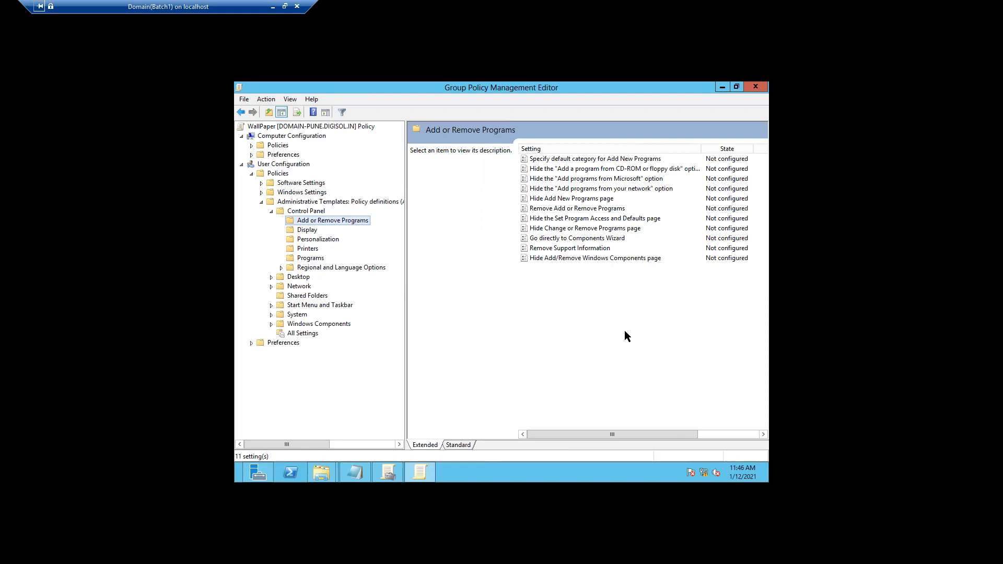
click(574, 210)
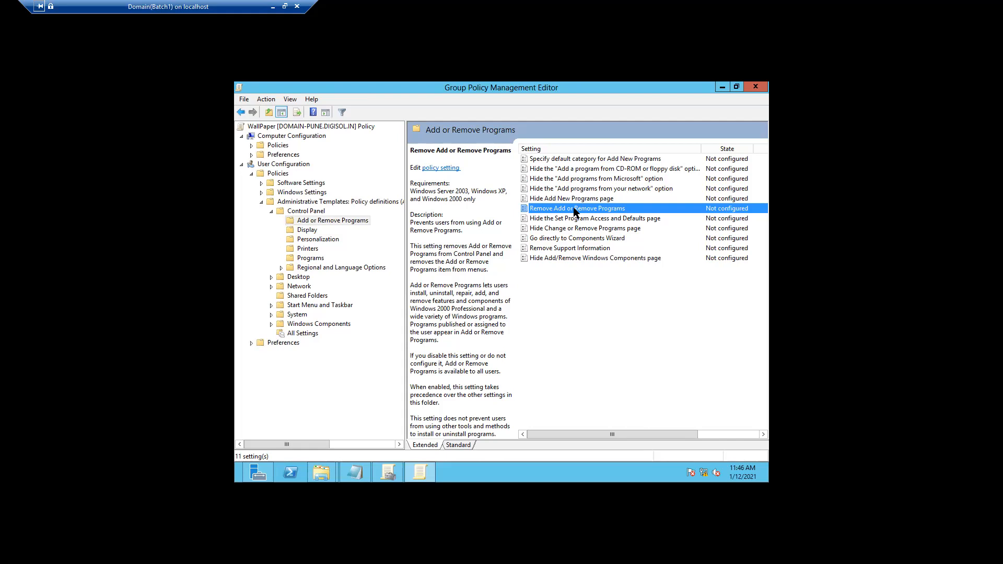
Step through Display, Personalization, Printers, Programs and Regional and Language Options settings
click(308, 230)
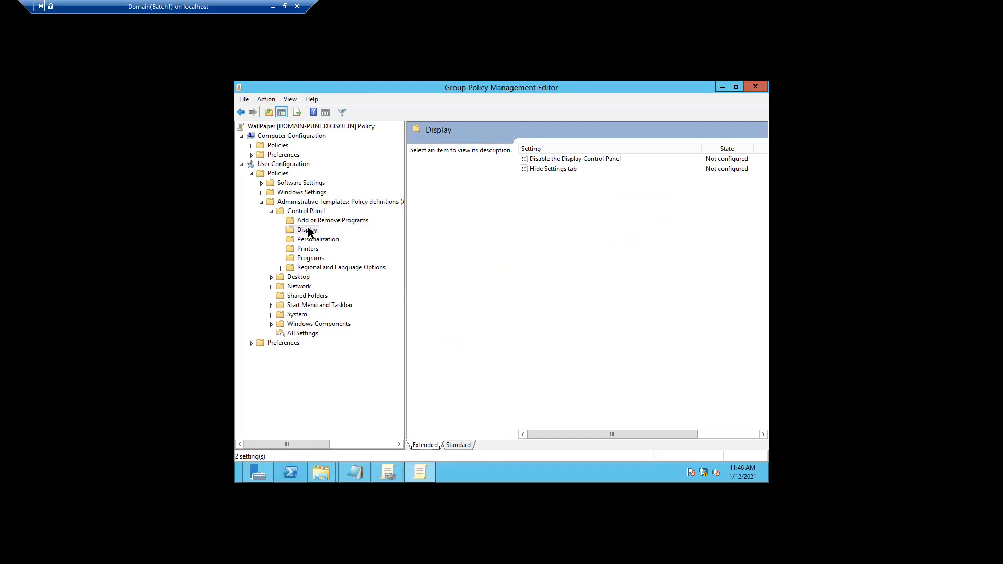
click(309, 241)
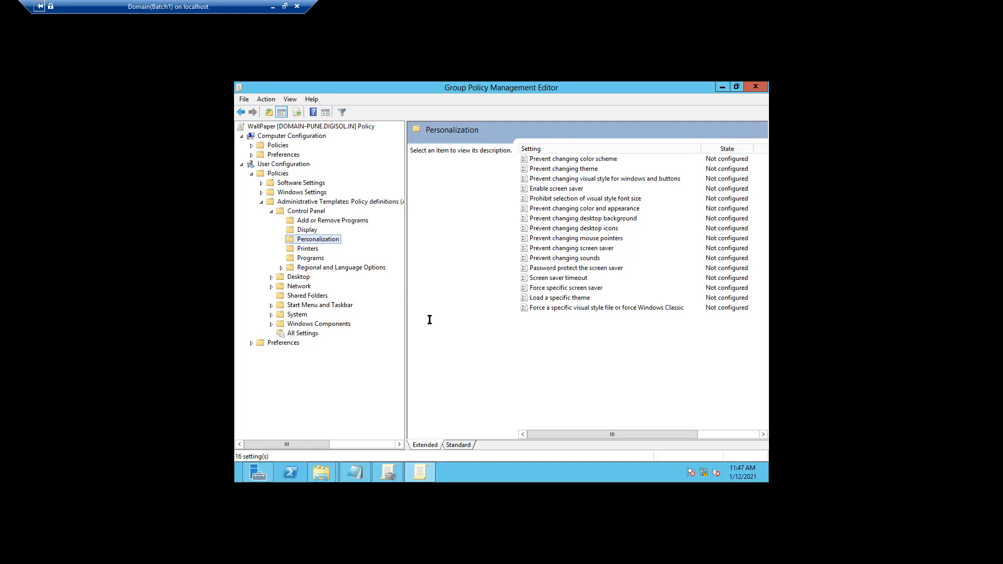
click(310, 250)
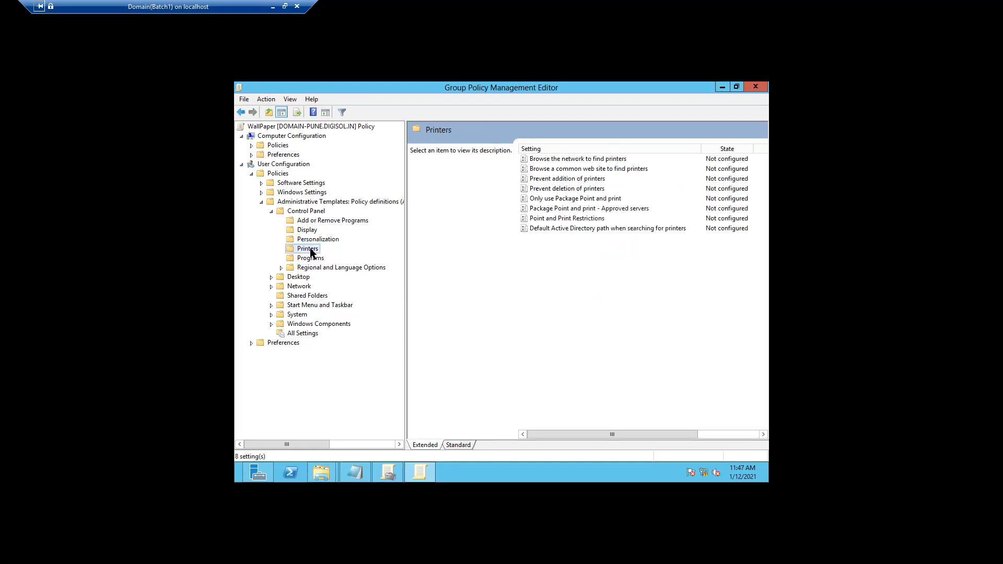
click(310, 258)
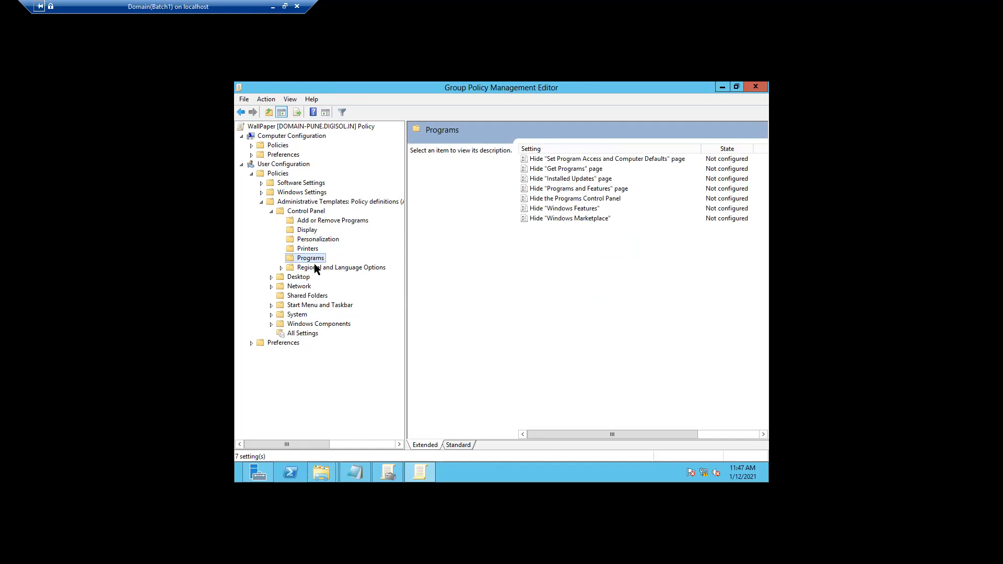
click(315, 265)
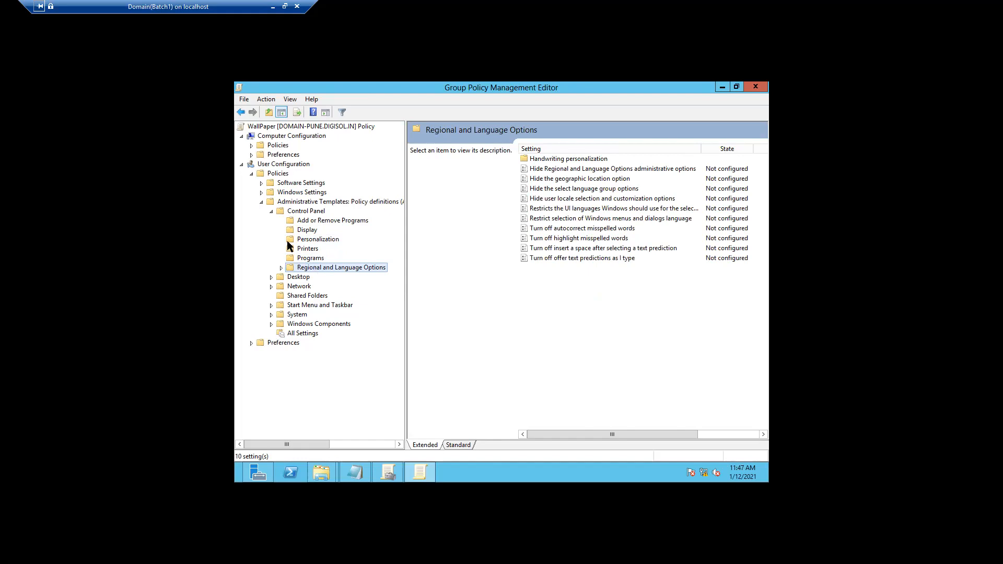
Collapse Control Panel, go to Desktop > Desktop and select the Desktop Wallpaper setting
click(271, 212)
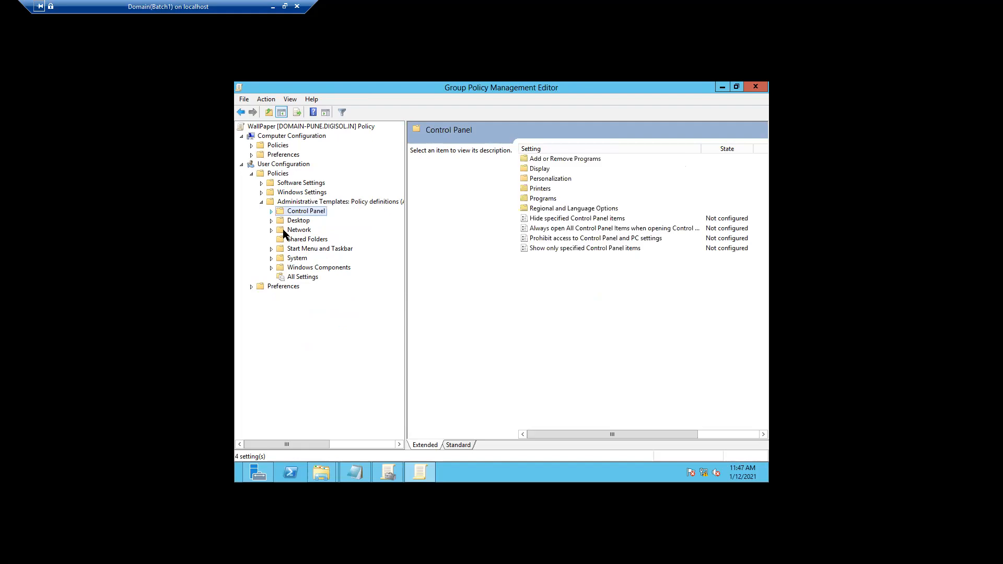
click(299, 220)
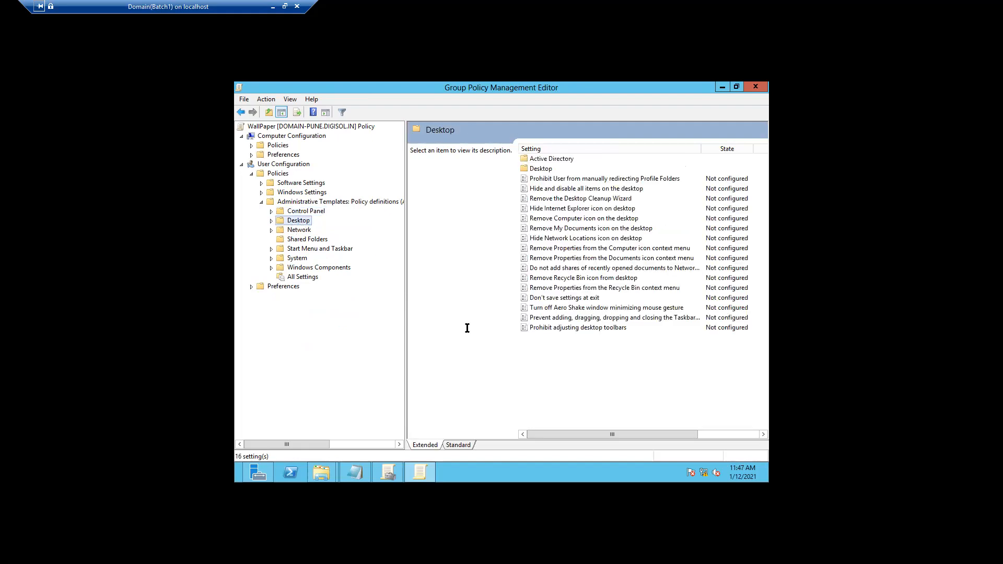
click(271, 221)
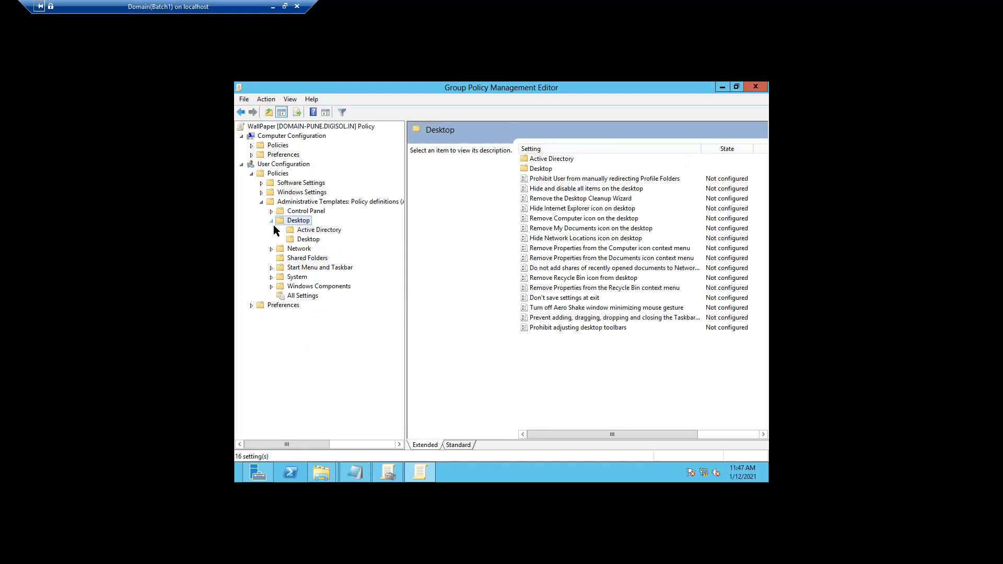
click(315, 240)
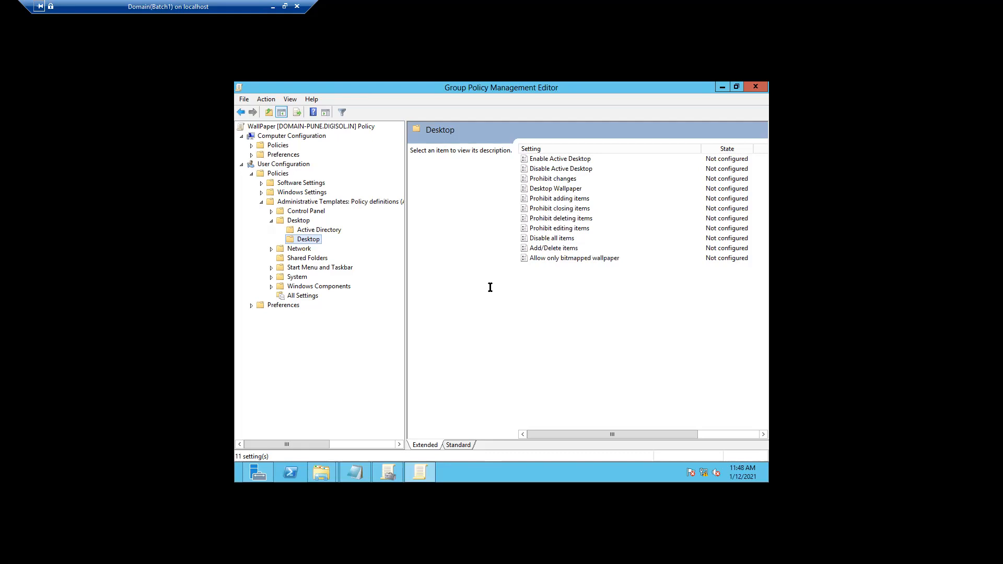
click(547, 192)
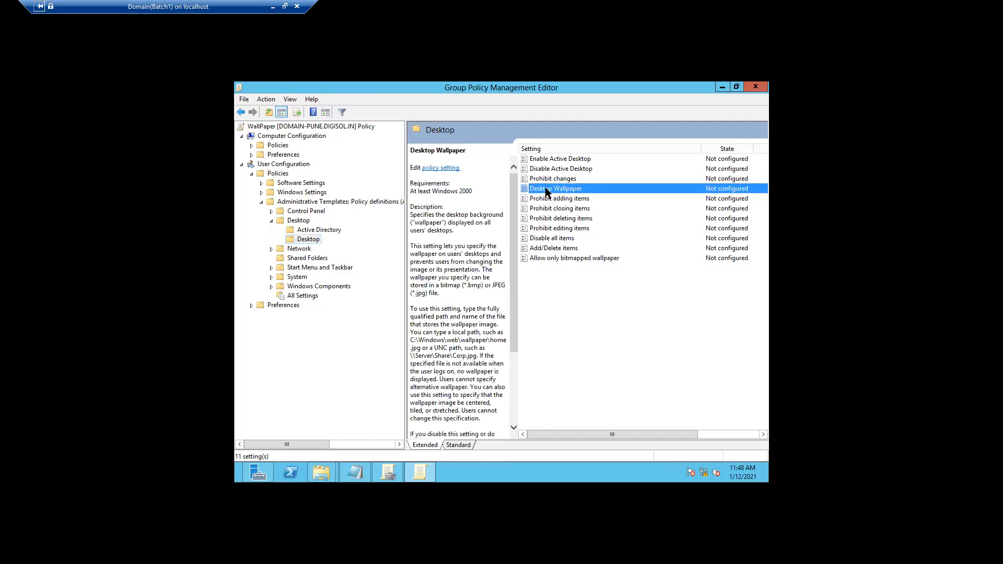
Set Desktop Wallpaper to Enabled with the comment 'WallPaper for User Desktop Machines'
double_click(545, 191)
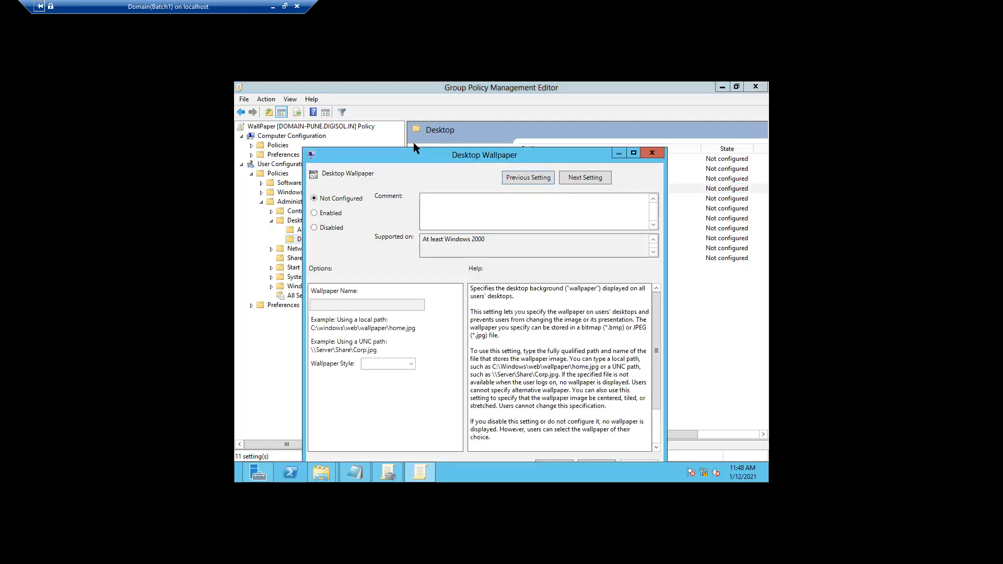
drag(413, 150, 442, 117)
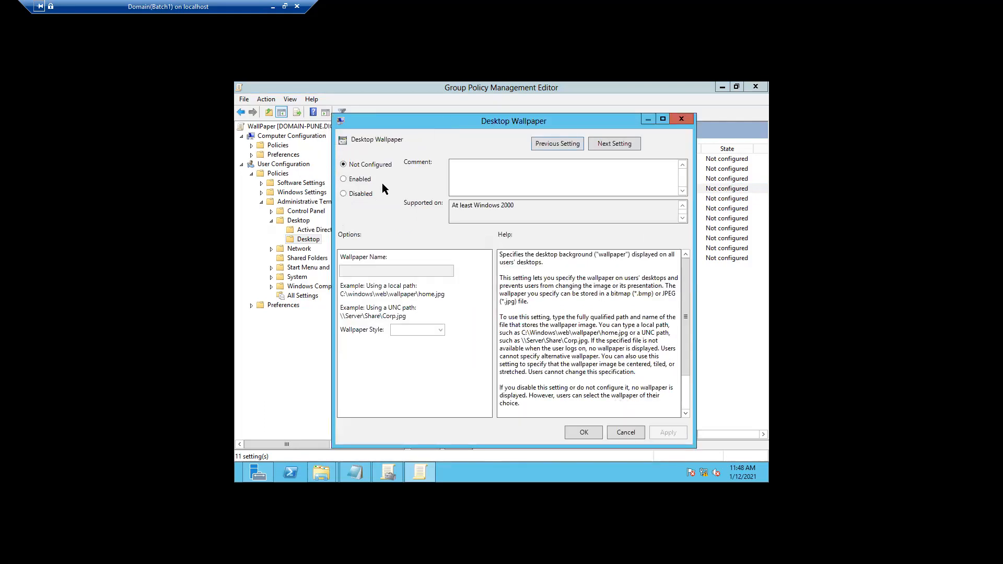
click(344, 178)
click(464, 173)
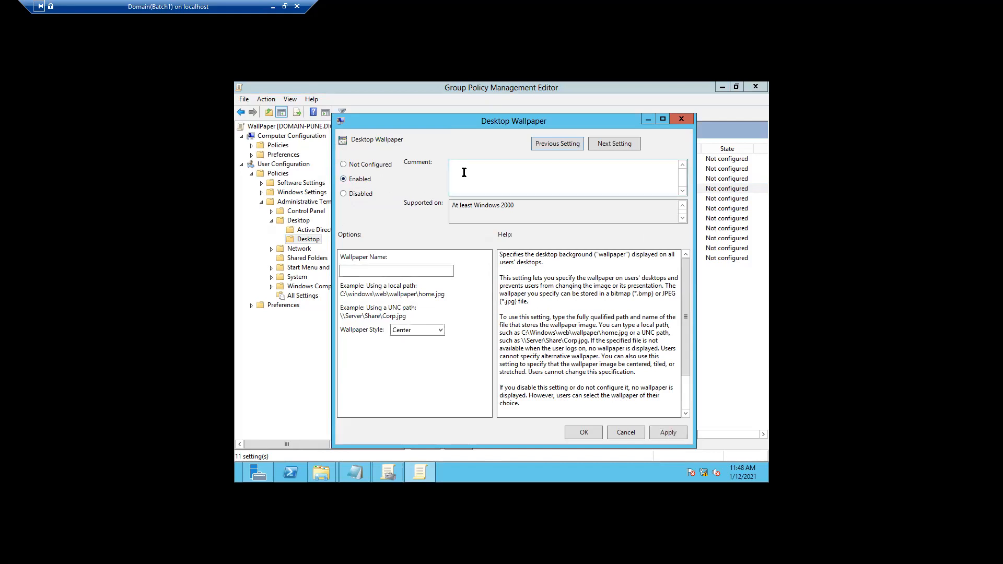
text(WallPaper for User Desktop Machines)
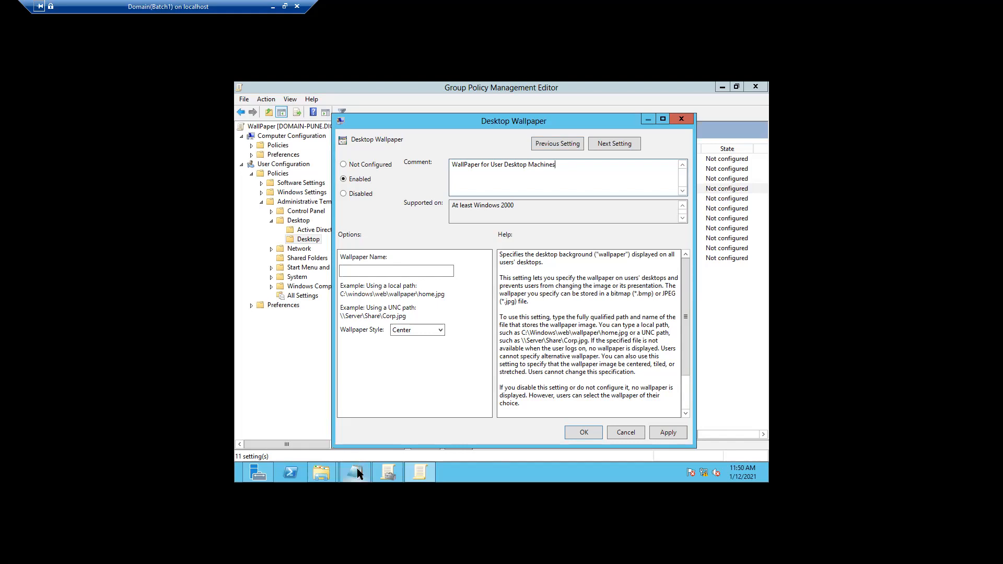
In Notepad, insert .digisol.in to make the path \\DOMAIN-PUNE.digisol.in\WallPaper, then select it
mouse_move(356, 468)
click(366, 425)
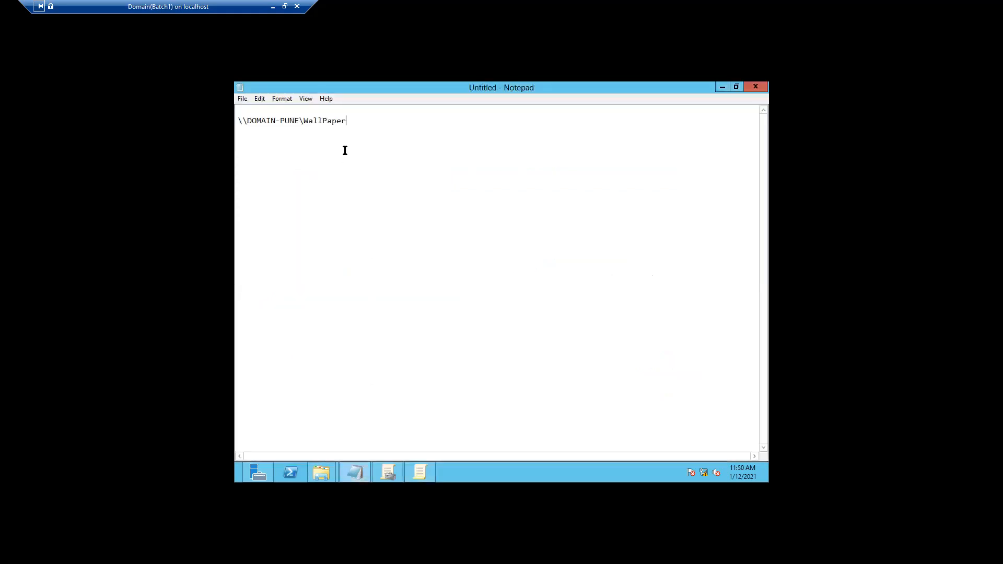
drag(347, 121, 237, 115)
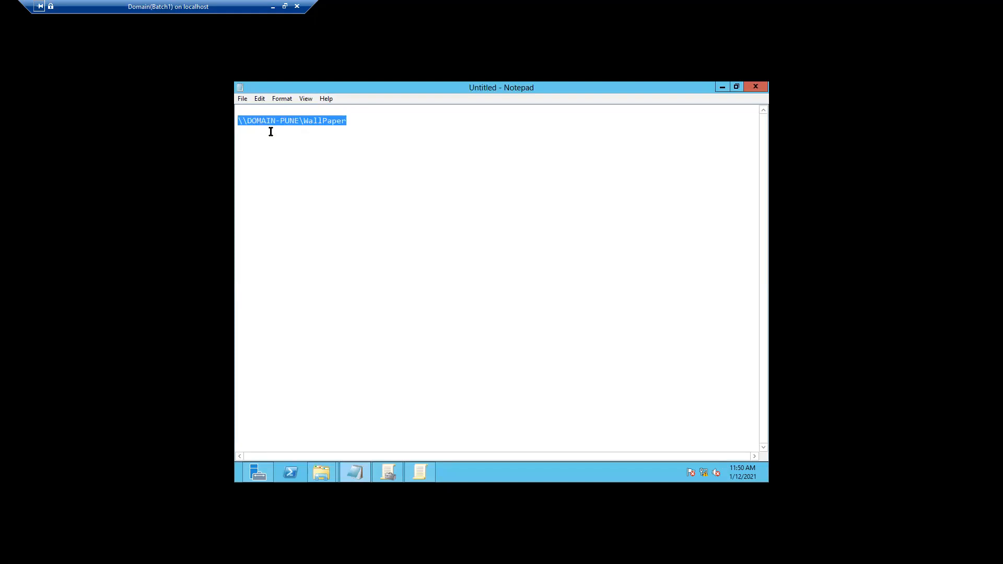
click(297, 123)
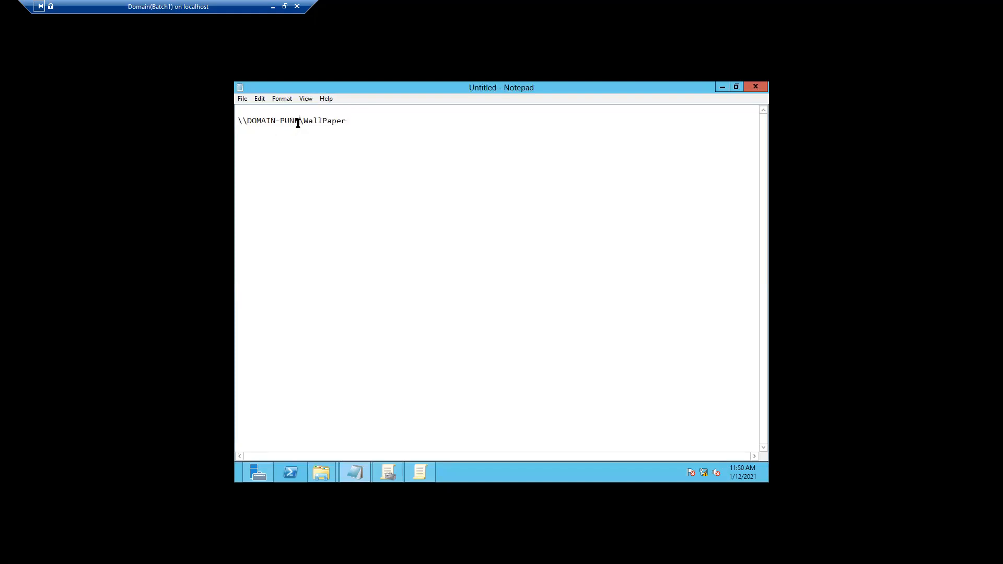
text(.digisol.in)
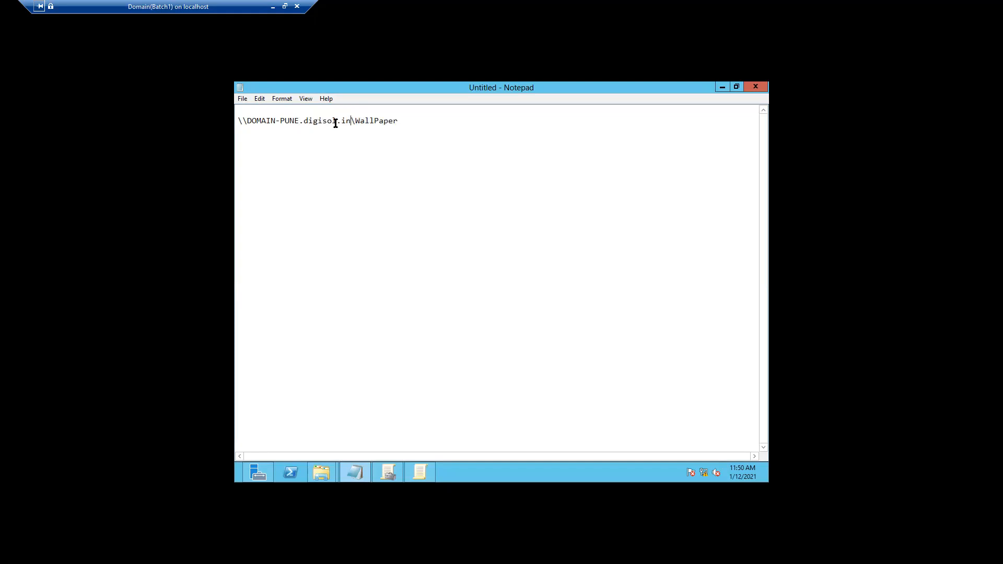
drag(402, 120, 238, 120)
key(ctrl+c)
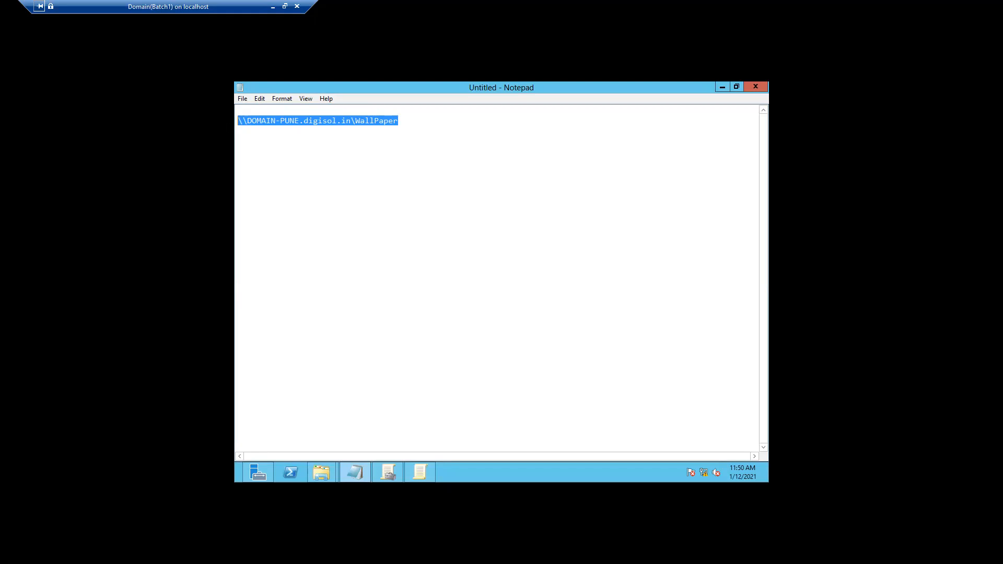
Paste the share path into the policy's Wallpaper Name field with a trailing backslash
click(721, 87)
click(369, 270)
key(ctrl+v)
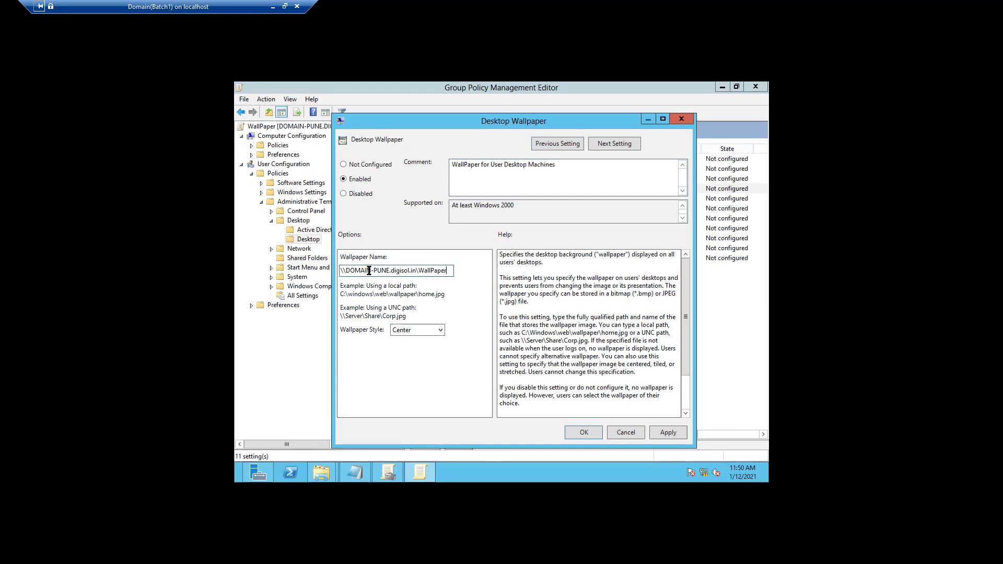
text(\)
Copy the image name UserWallper from its Properties in E:\WallPaper, then return to the policy
mouse_move(321, 473)
click(320, 433)
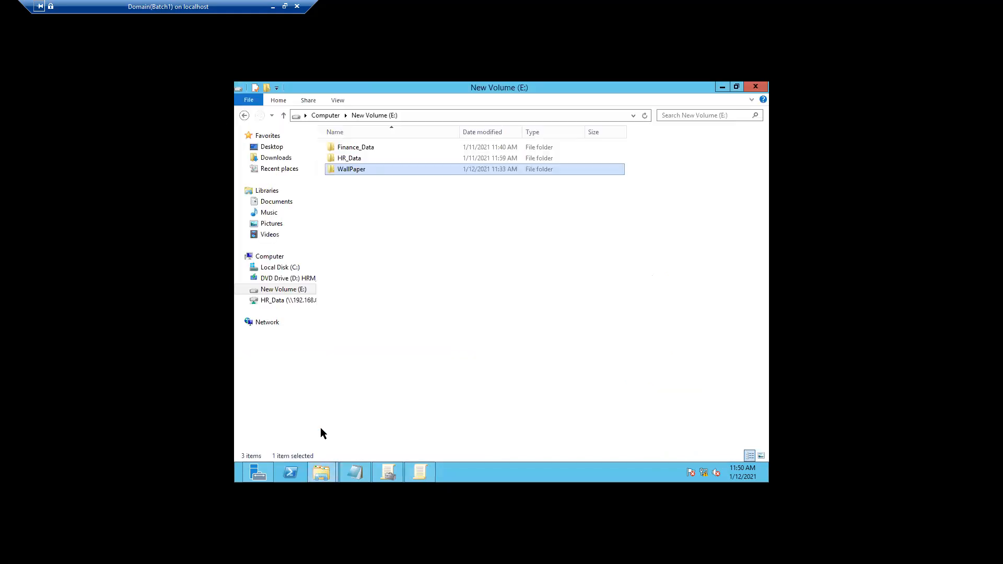
double_click(349, 169)
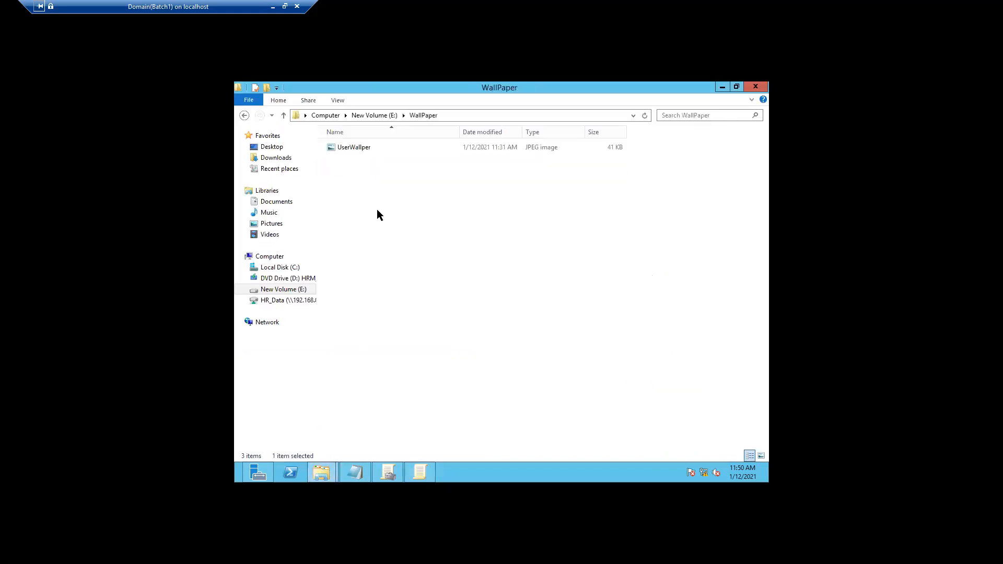
right_click(352, 149)
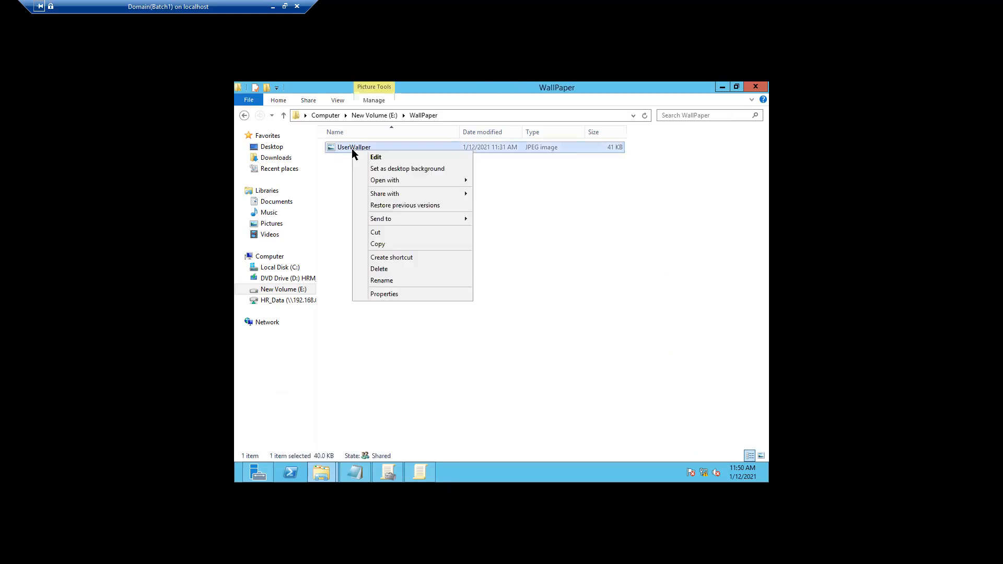
click(387, 296)
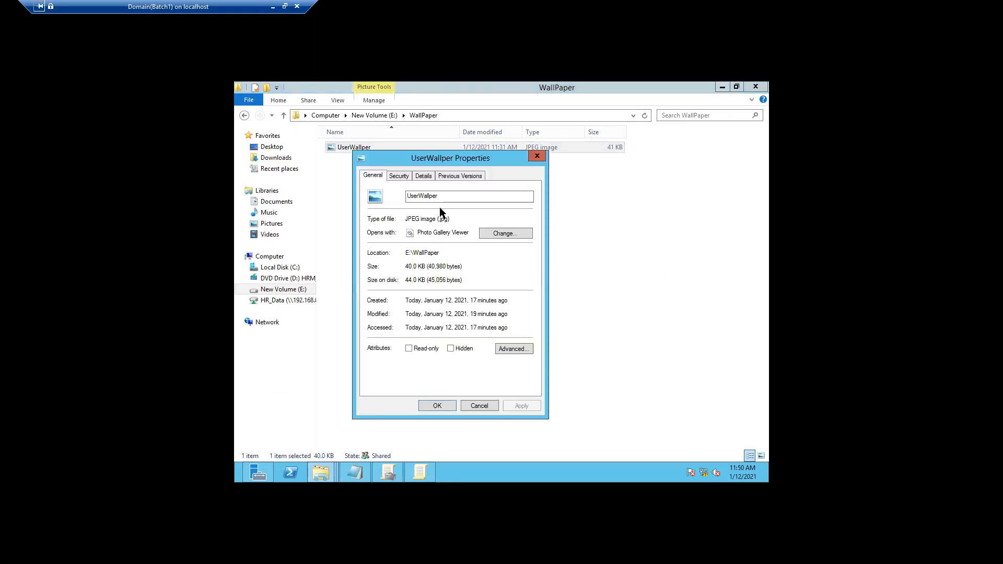
drag(504, 197, 403, 197)
key(ctrl+c)
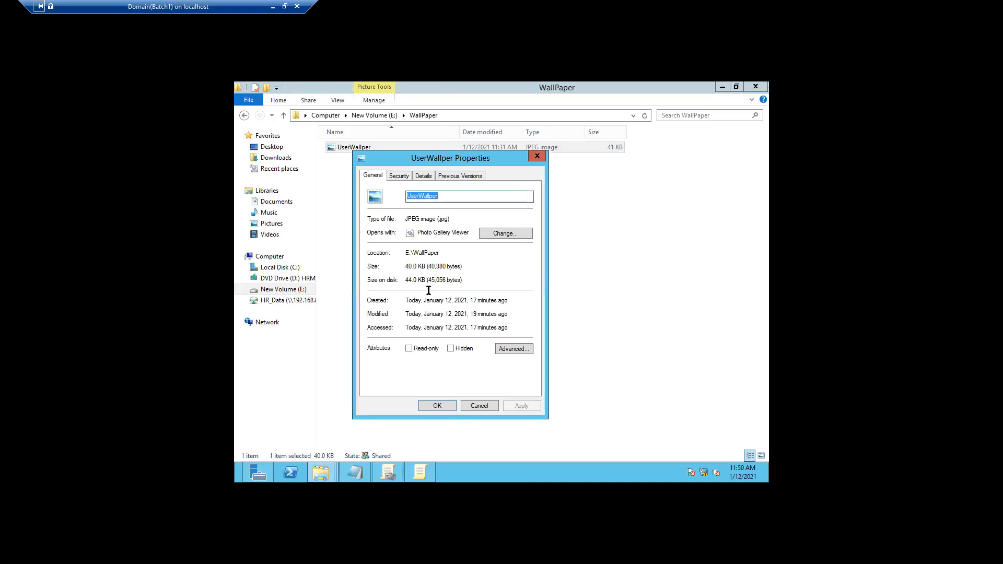
click(476, 406)
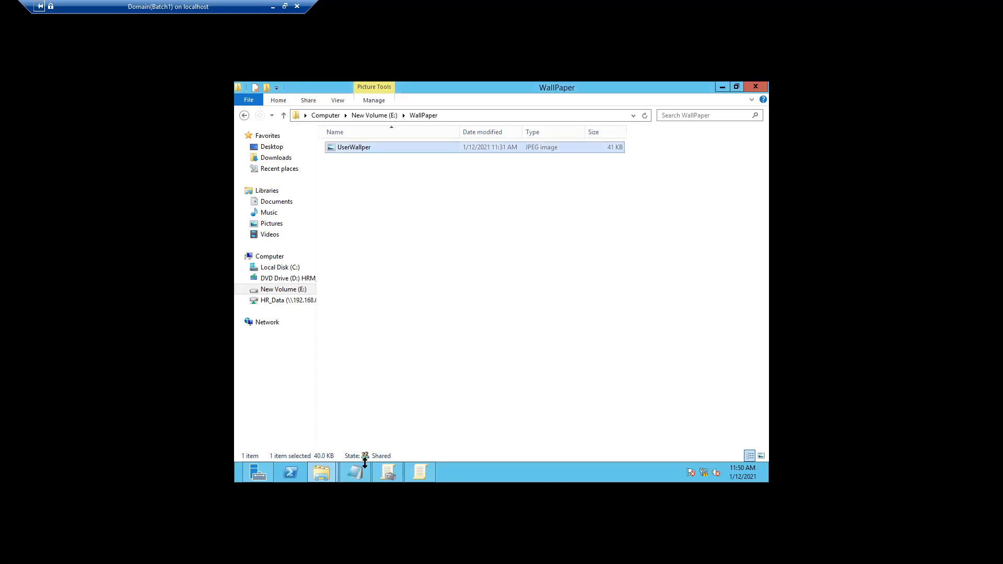
click(720, 88)
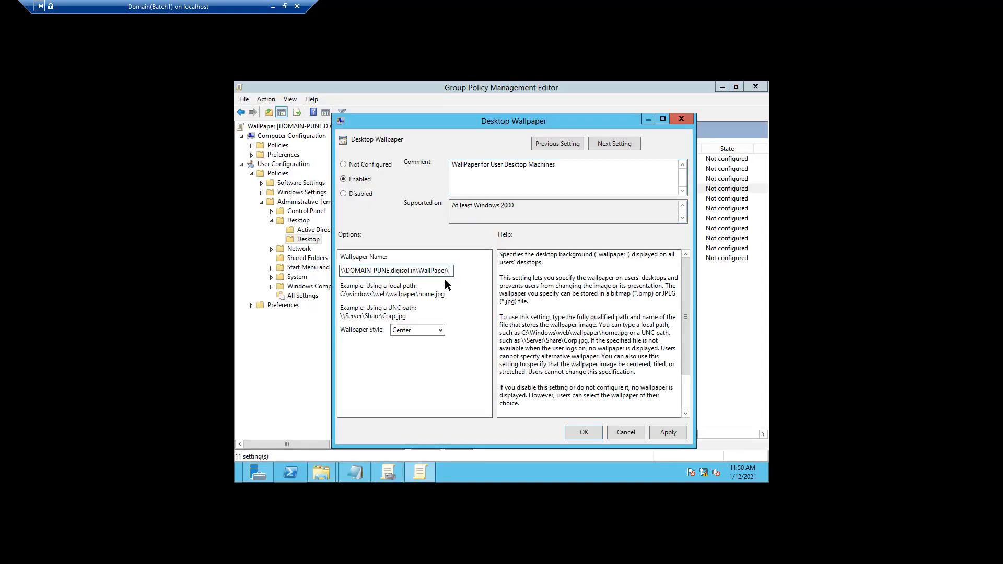
Complete the wallpaper path with UserWallper.jpg, keep Center style, and apply the setting
key(ctrl+v)
text(.jpg)
click(439, 331)
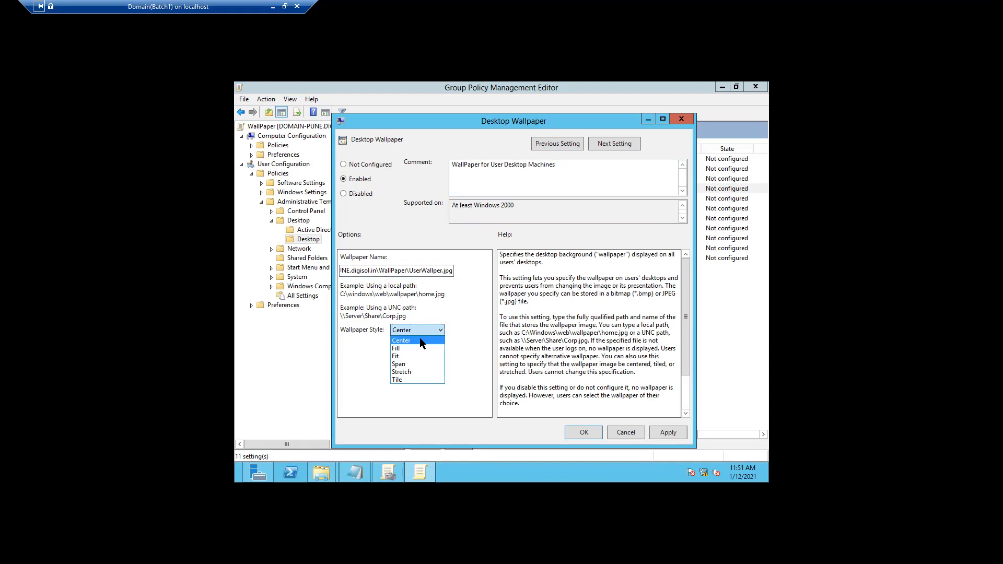
click(419, 339)
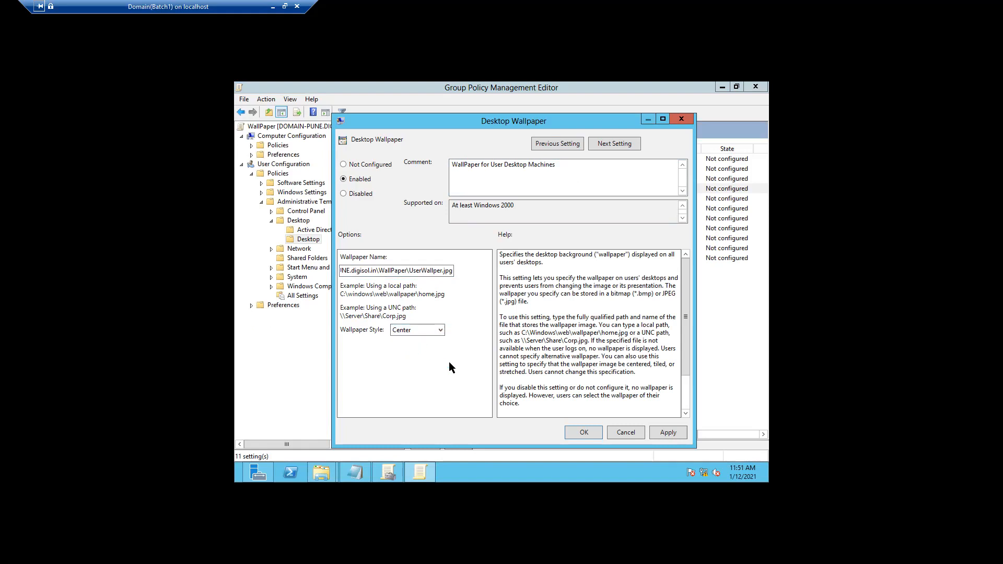
click(666, 434)
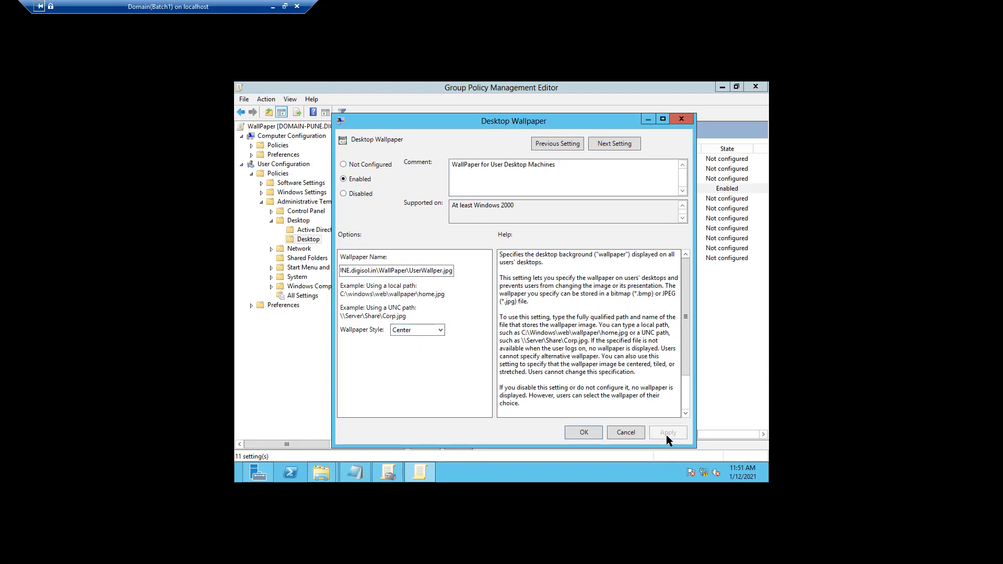
click(597, 434)
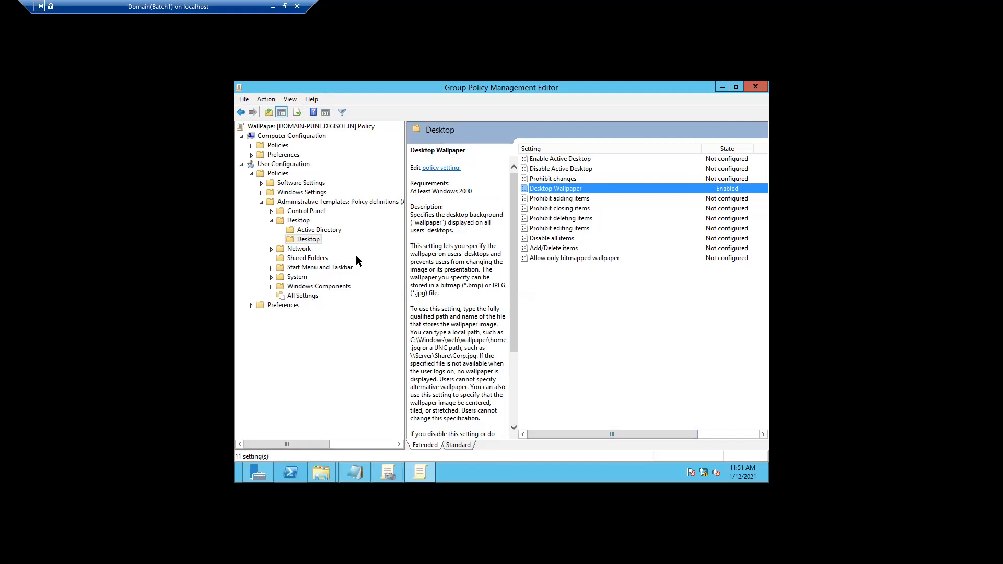
click(307, 241)
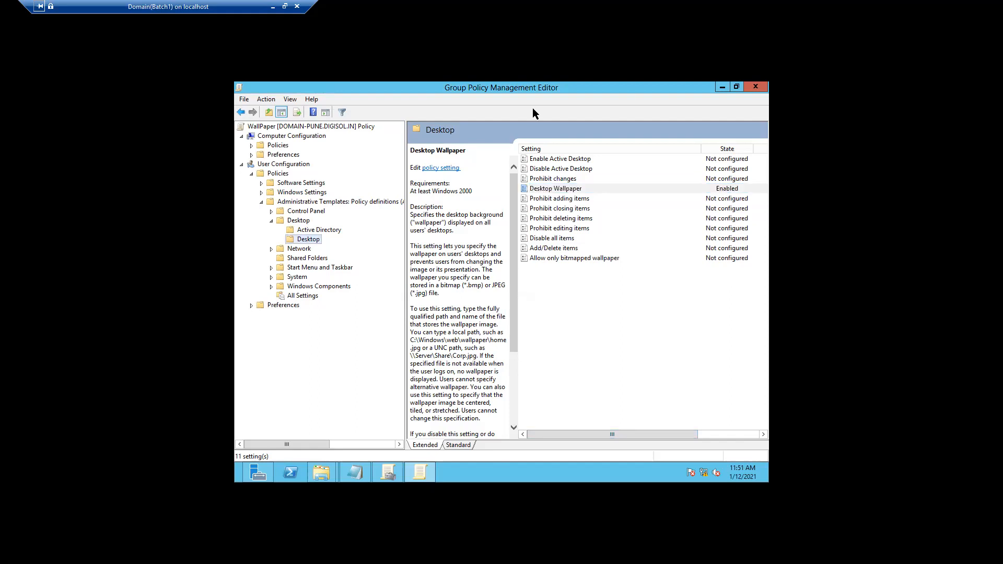
Refresh the WallPaper GPO link and dismiss the link notice
click(722, 87)
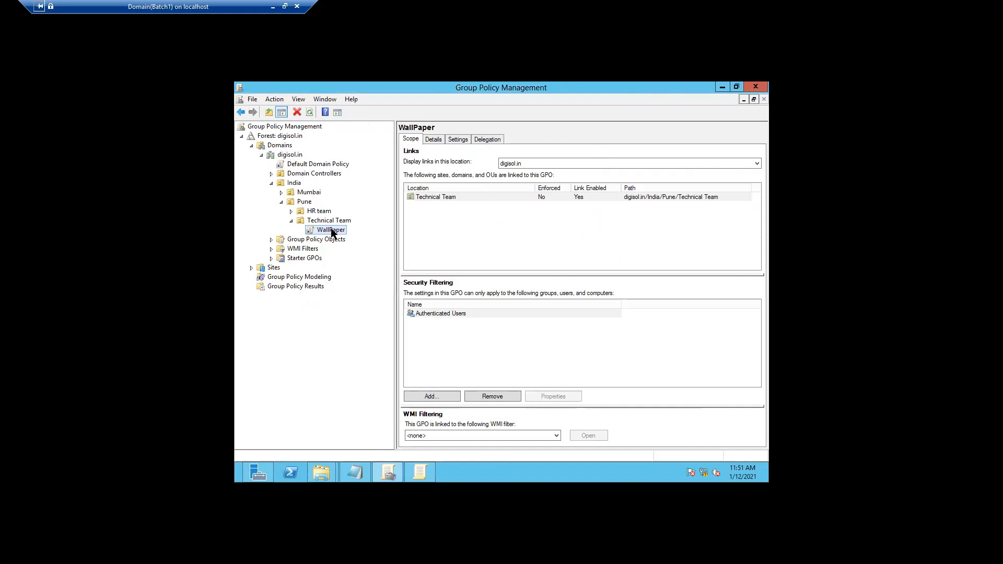
right_click(332, 231)
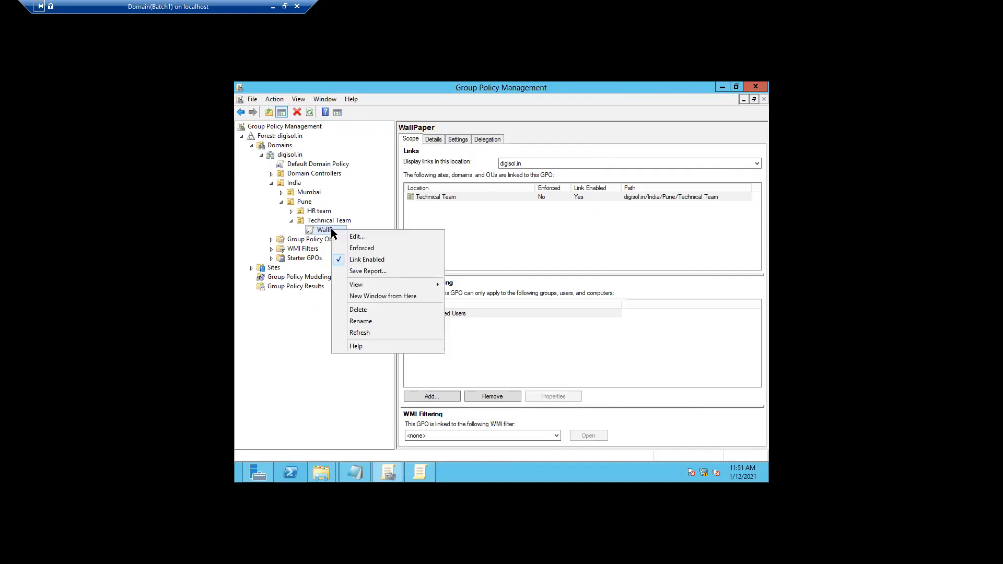
click(359, 334)
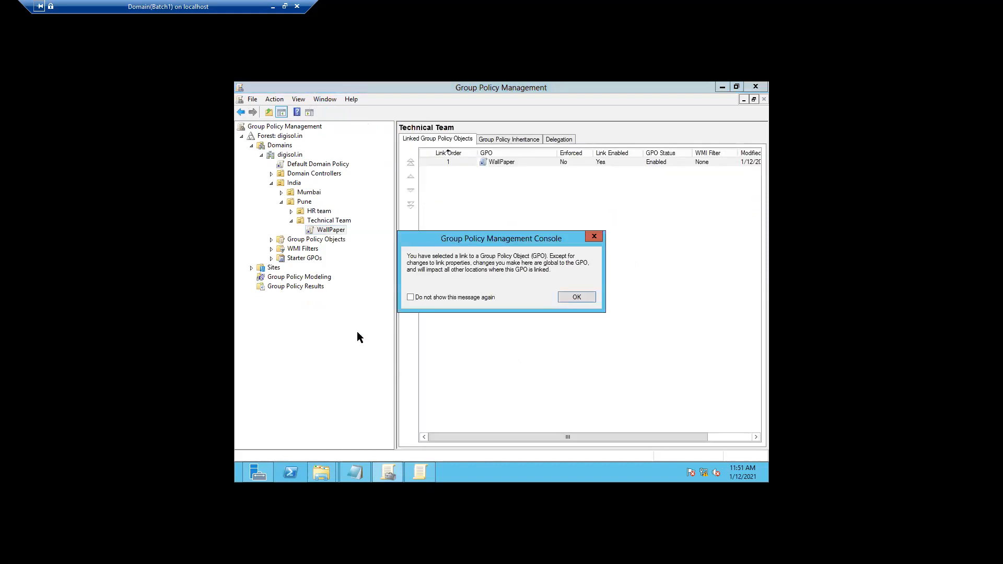
click(584, 296)
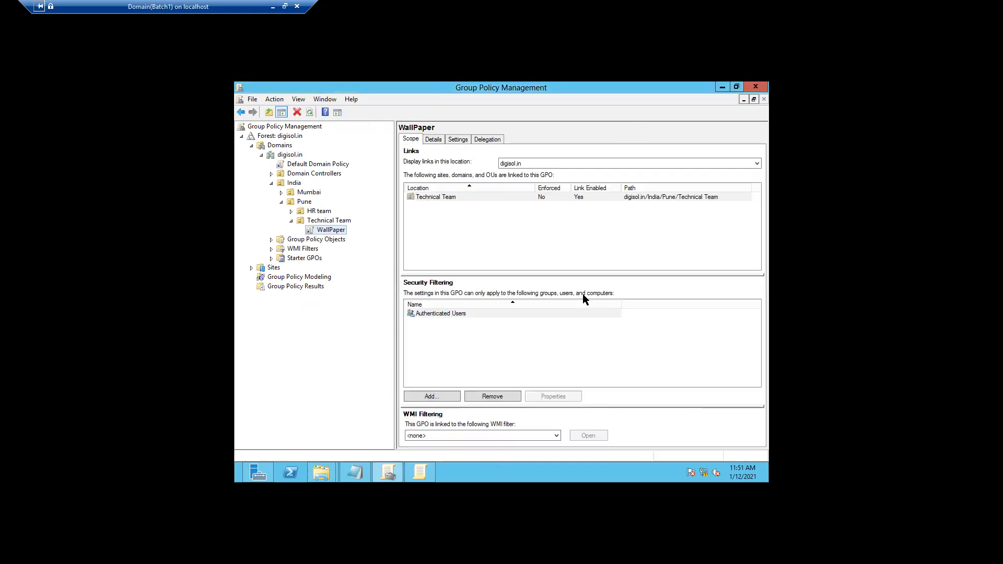
Show the WallPaper GPO's Settings report, adding about:security_mmc.exe to trusted sites
click(433, 139)
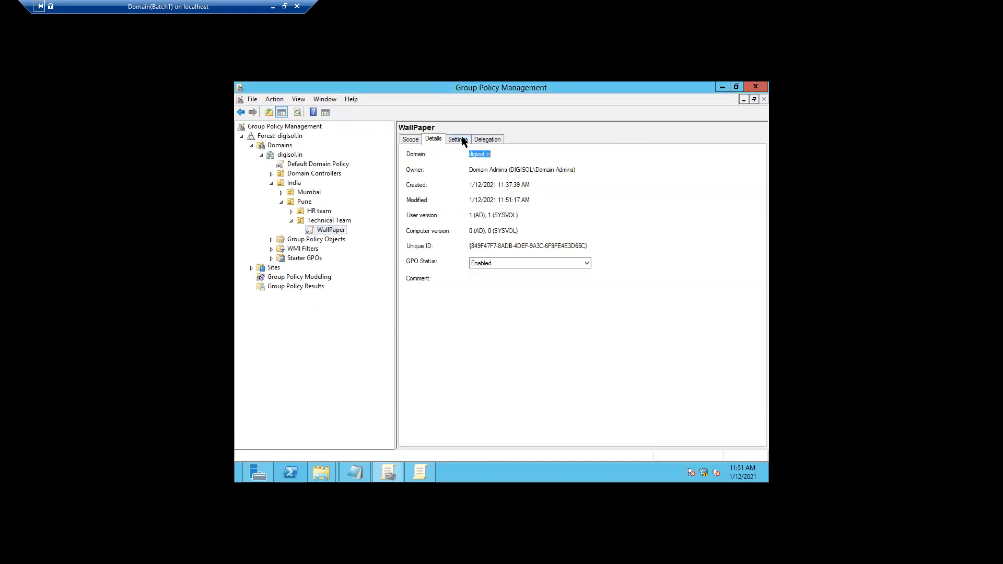
click(458, 140)
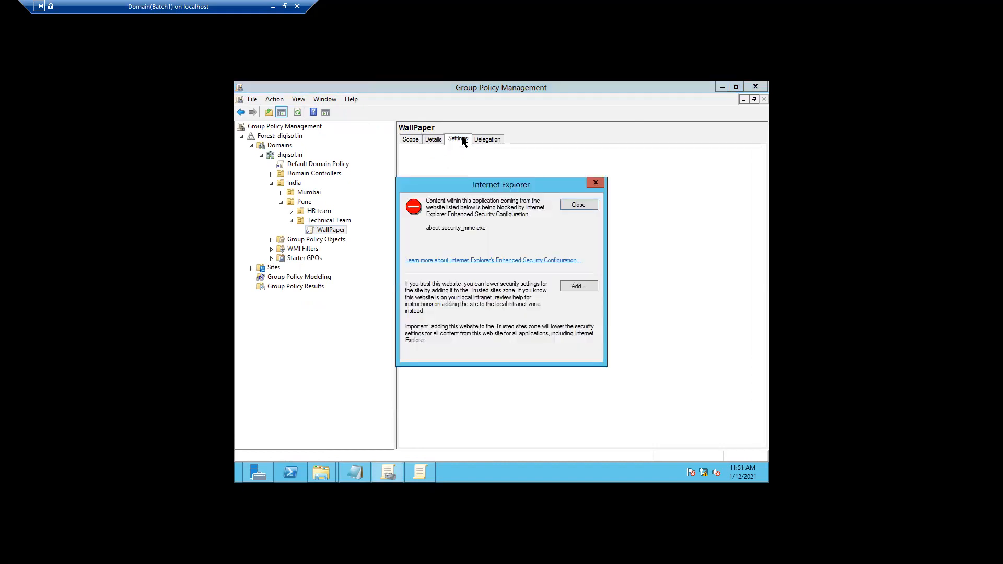
click(568, 285)
click(573, 253)
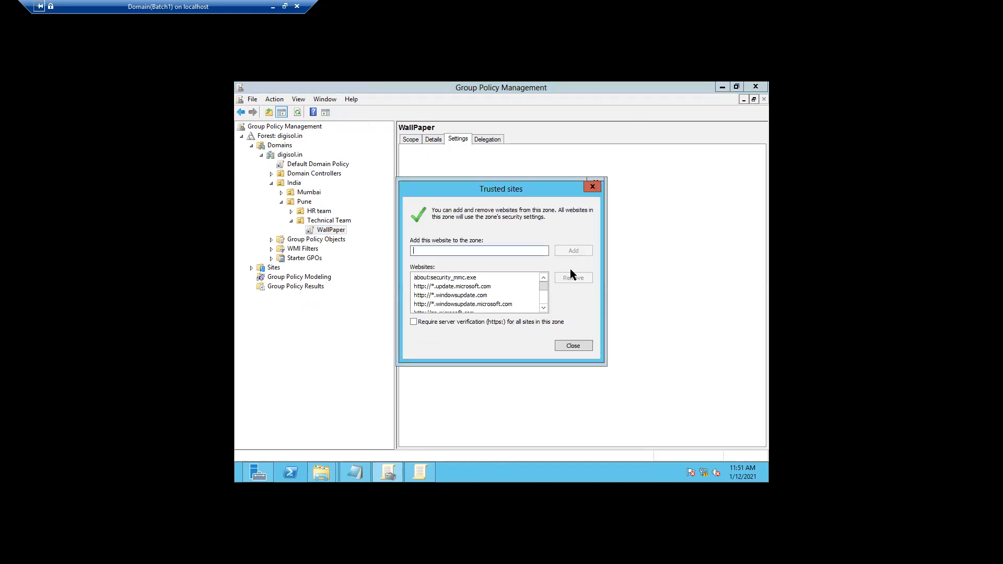
click(564, 345)
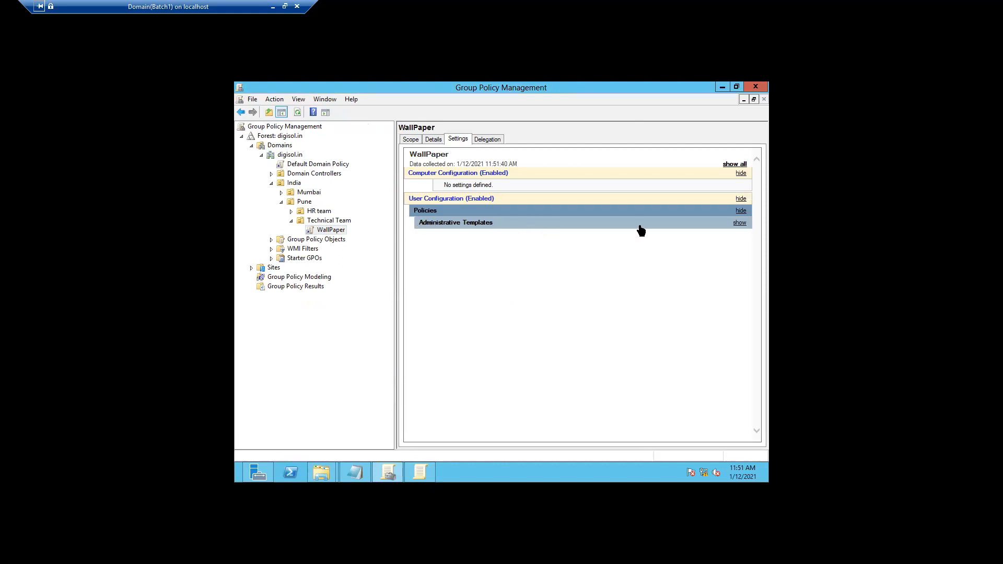
Review the Desktop wallpaper setting in the report, then list Technical Team's linked GPOs
click(740, 223)
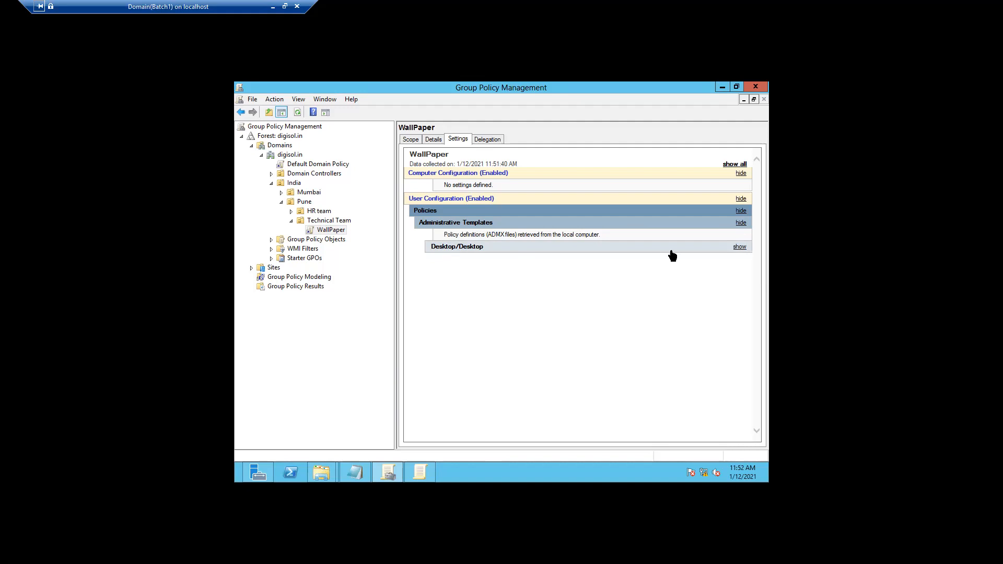
click(739, 247)
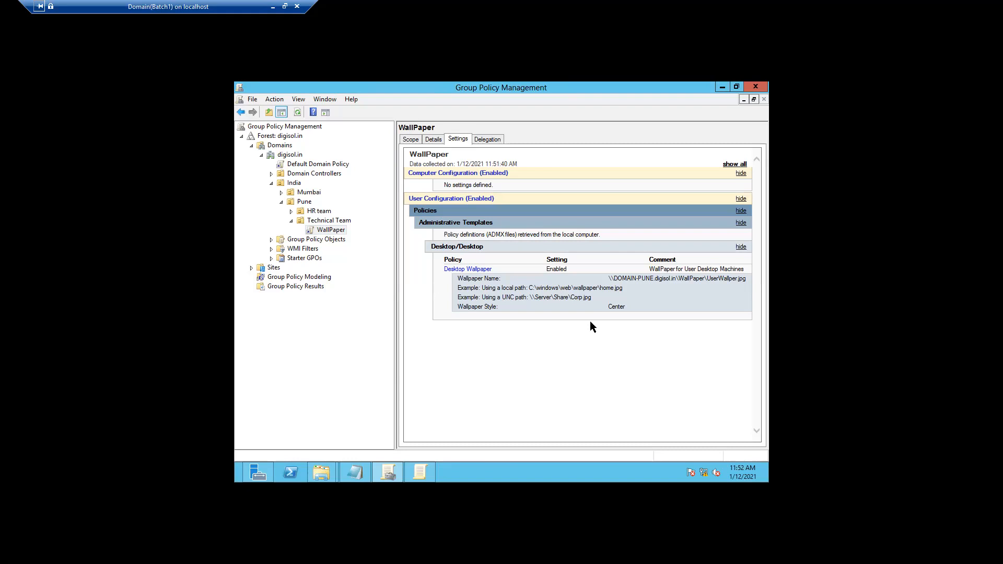
click(326, 221)
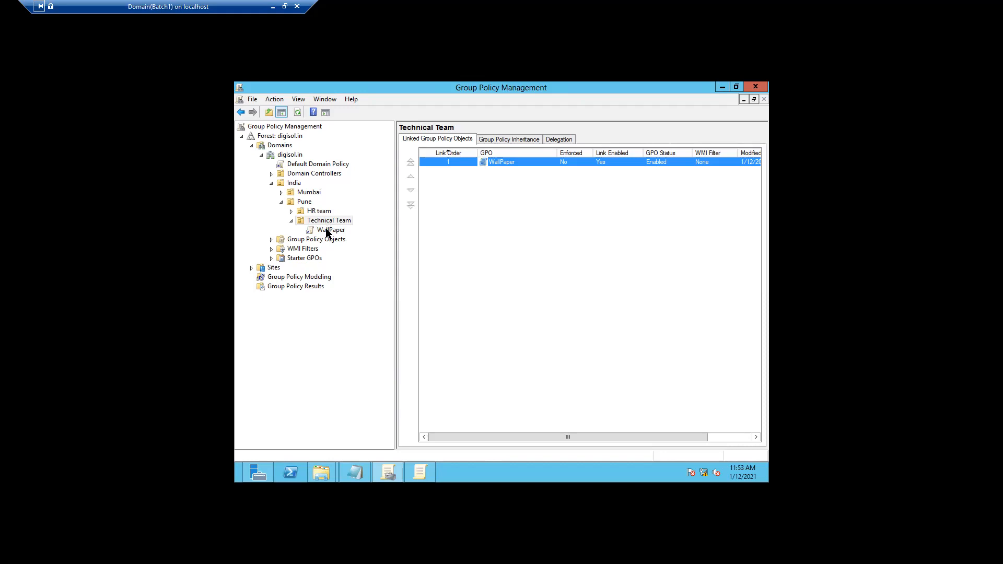
Set the WallPaper link on Technical Team to Enforced and verify its status
click(329, 231)
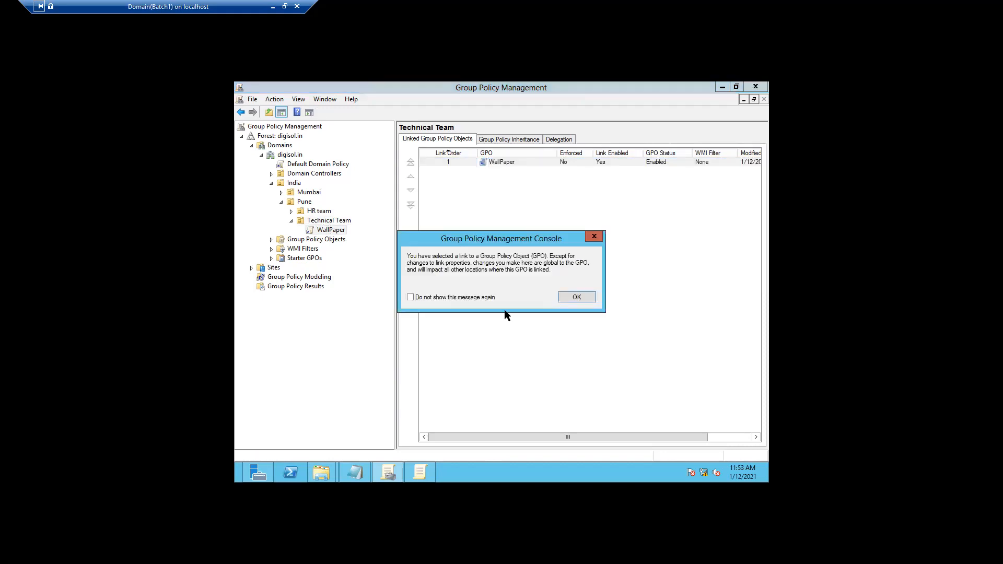
click(577, 296)
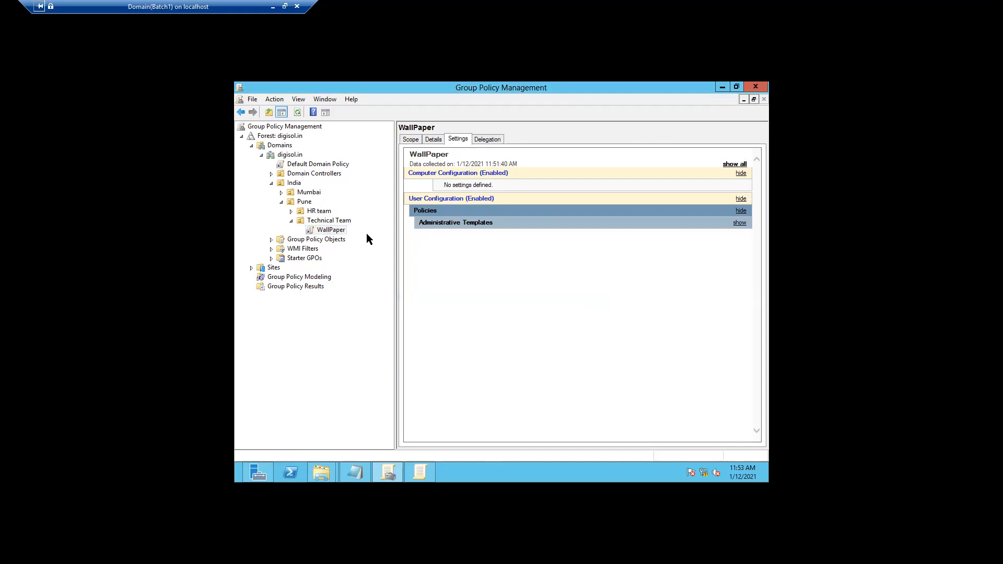
right_click(335, 234)
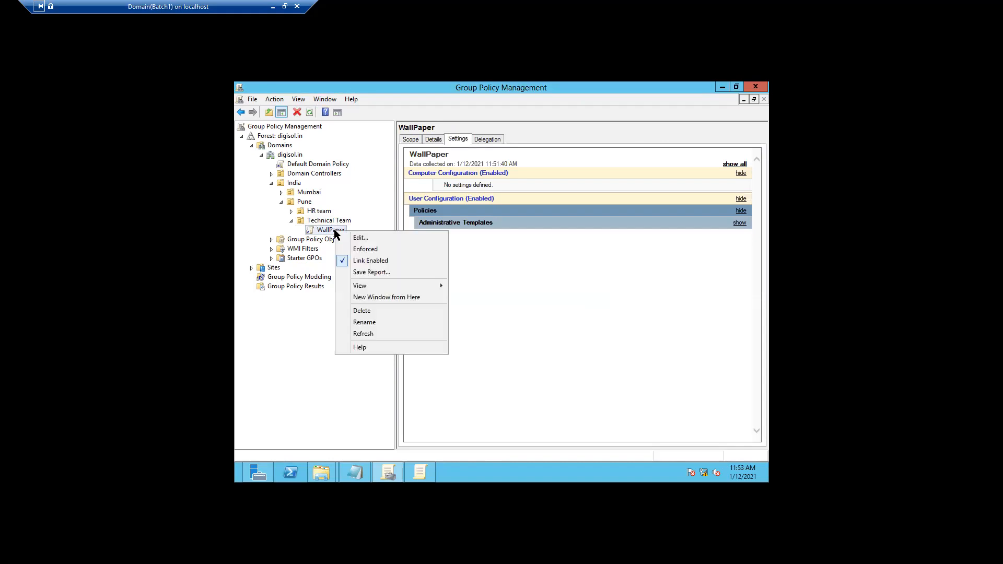
click(365, 251)
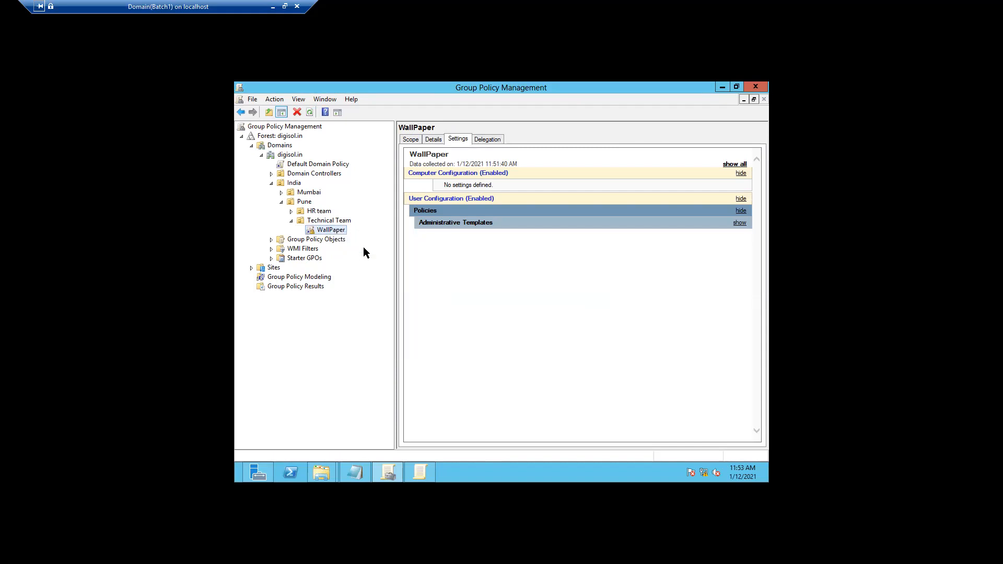
click(342, 220)
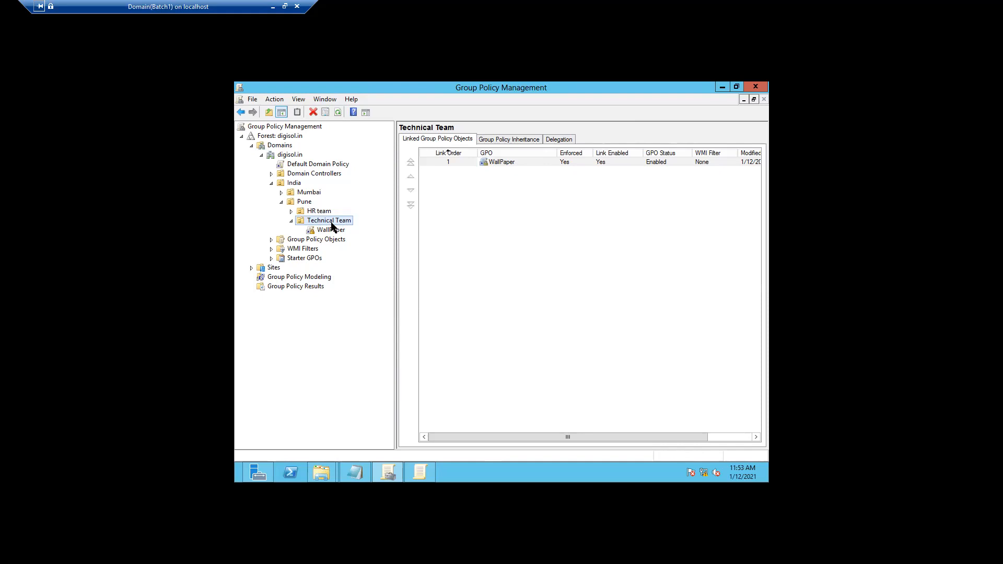
Minimize the console, close the WallPaper share properties, and minimize the server session
click(722, 87)
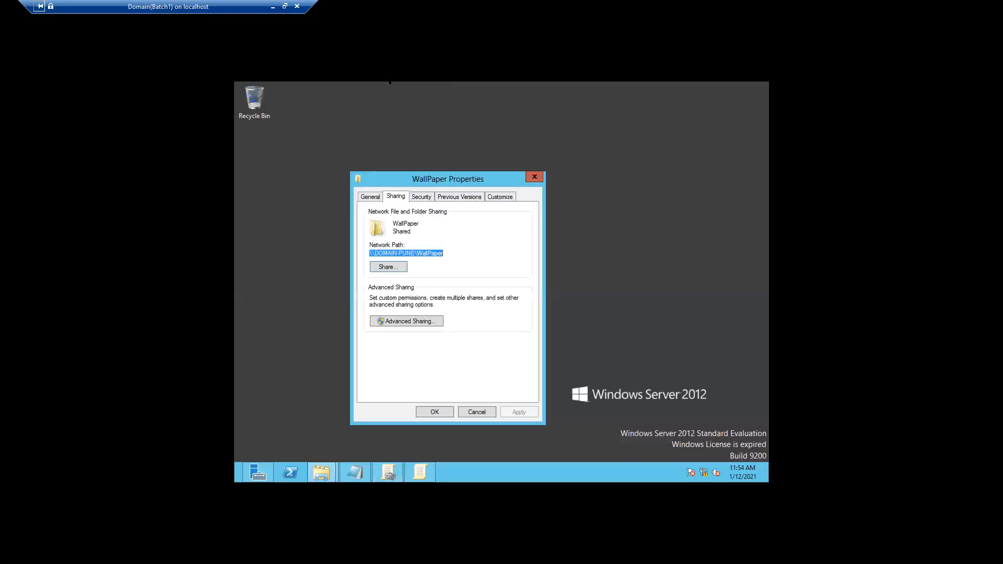
click(534, 177)
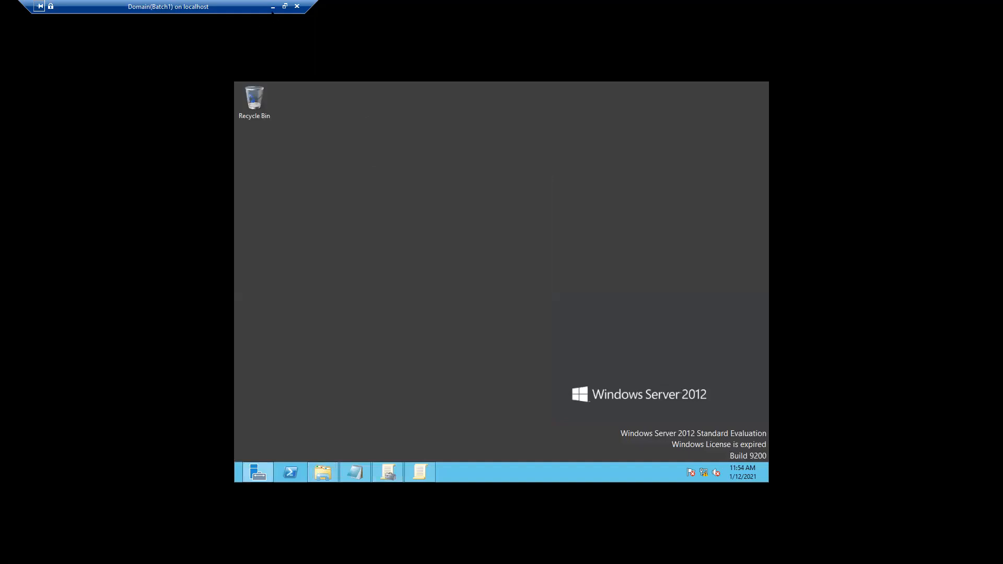
click(273, 7)
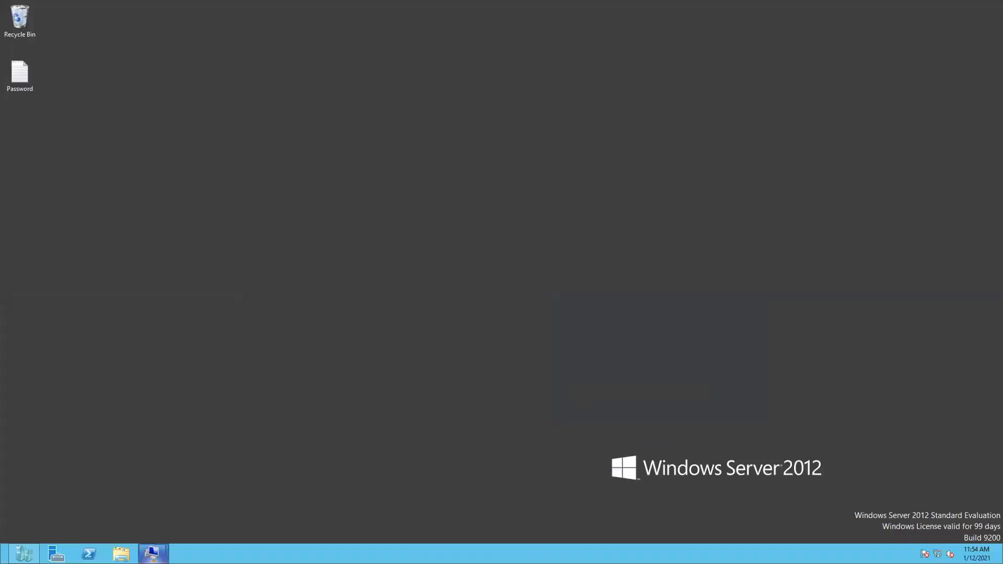
Sign in to Client10 with the user's password and dismiss the Open Folder error
mouse_move(151, 554)
click(208, 500)
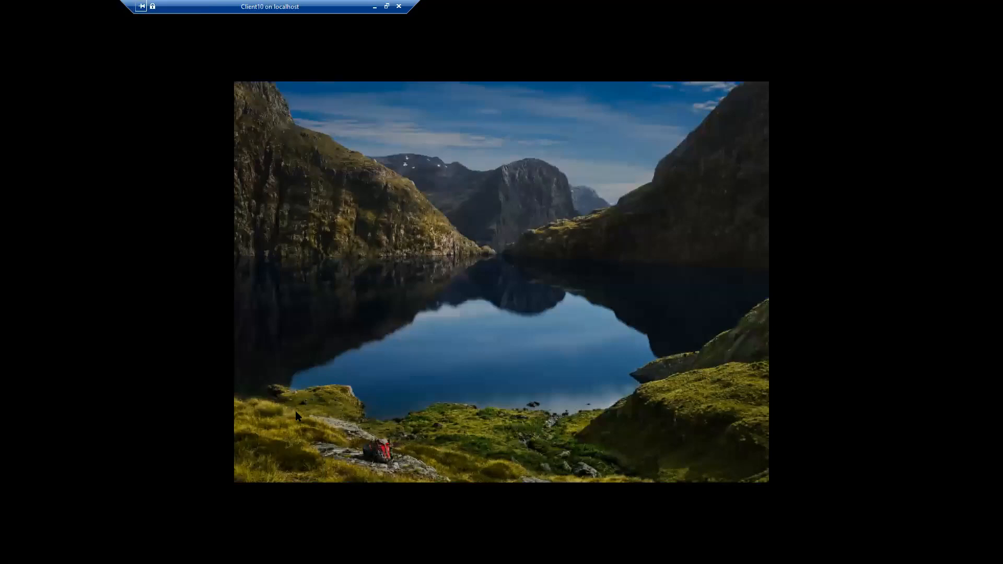
click(360, 354)
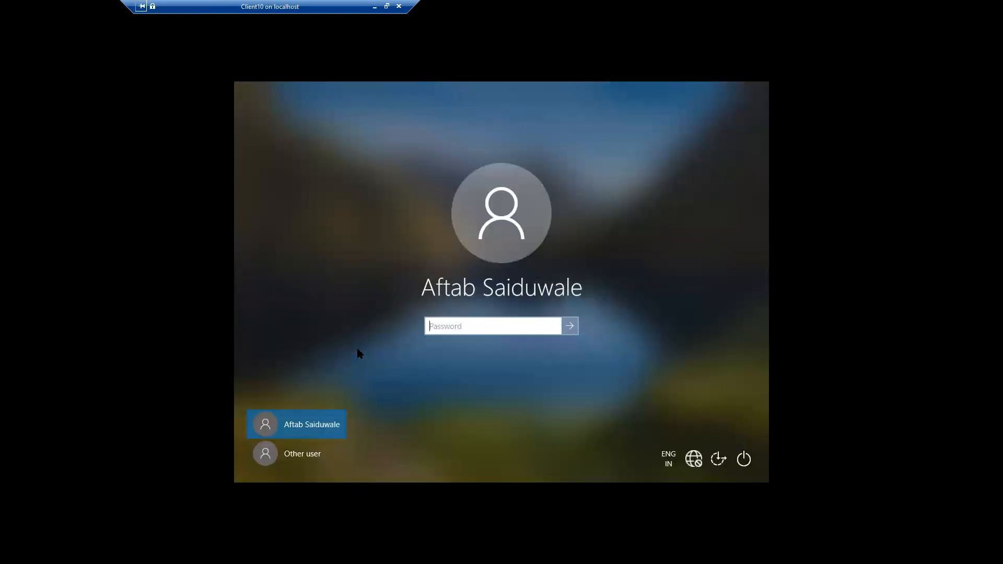
text(************)
click(570, 326)
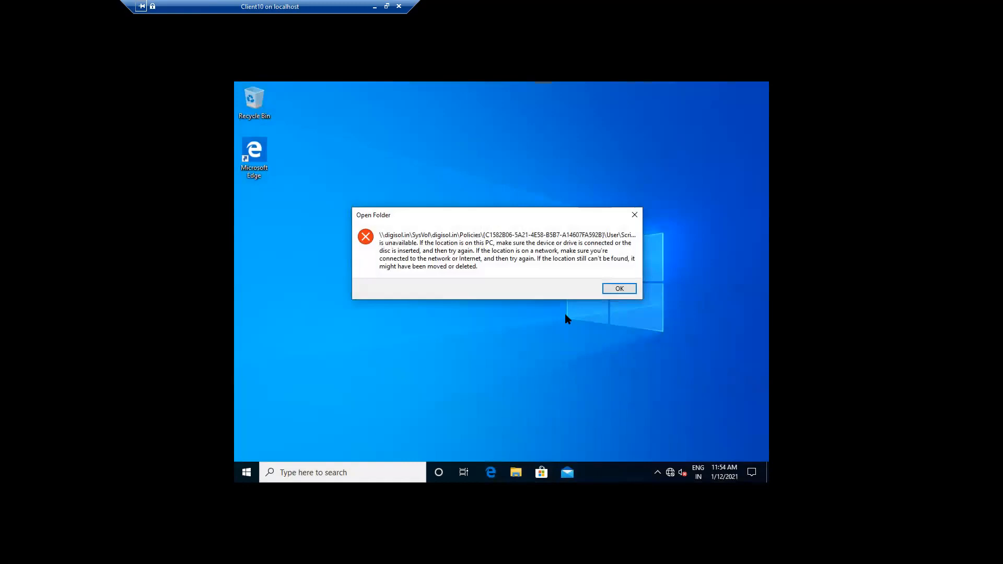
click(607, 291)
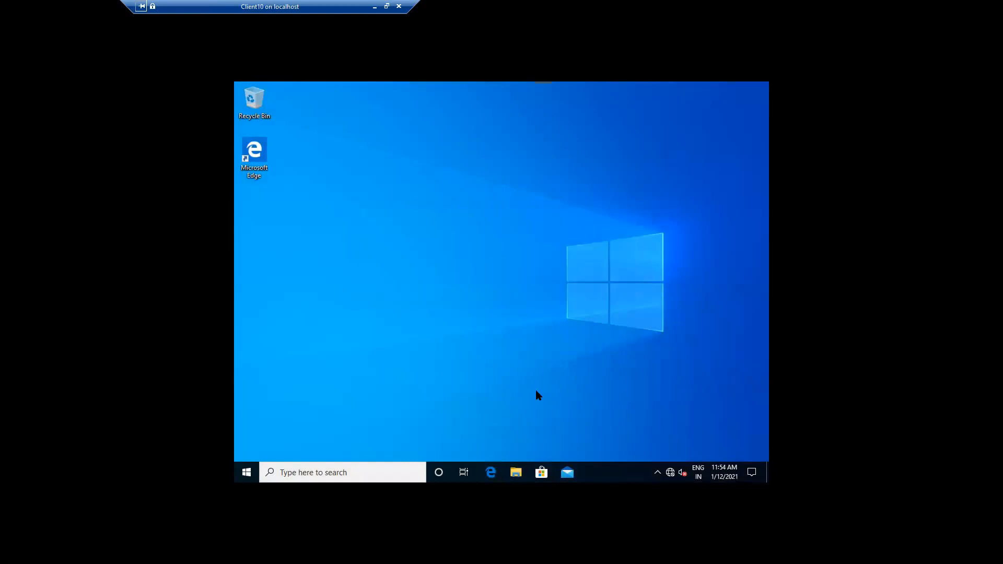
Sign out of Client10 through Start's Shut down or sign out menu
right_click(238, 476)
mouse_move(294, 445)
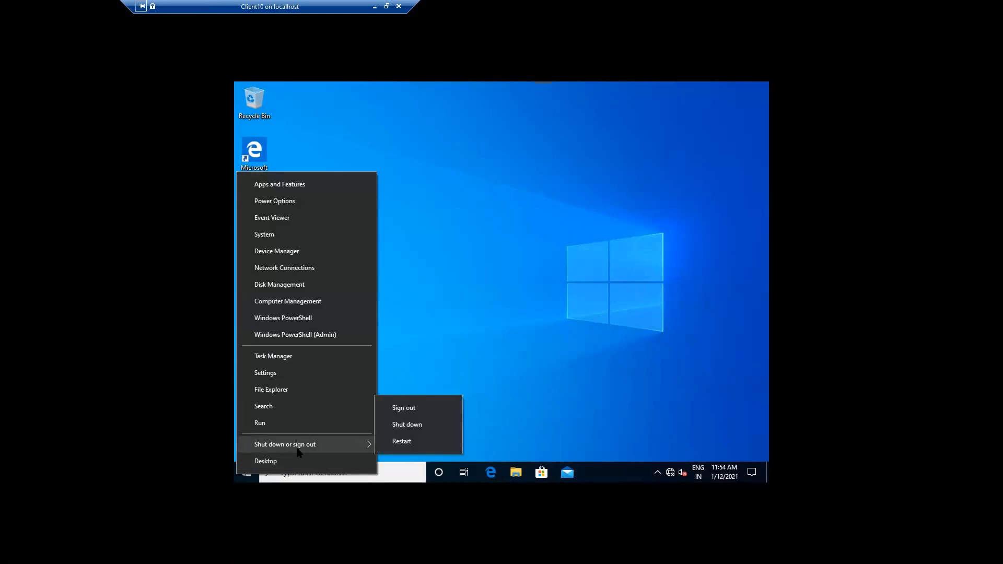
click(403, 414)
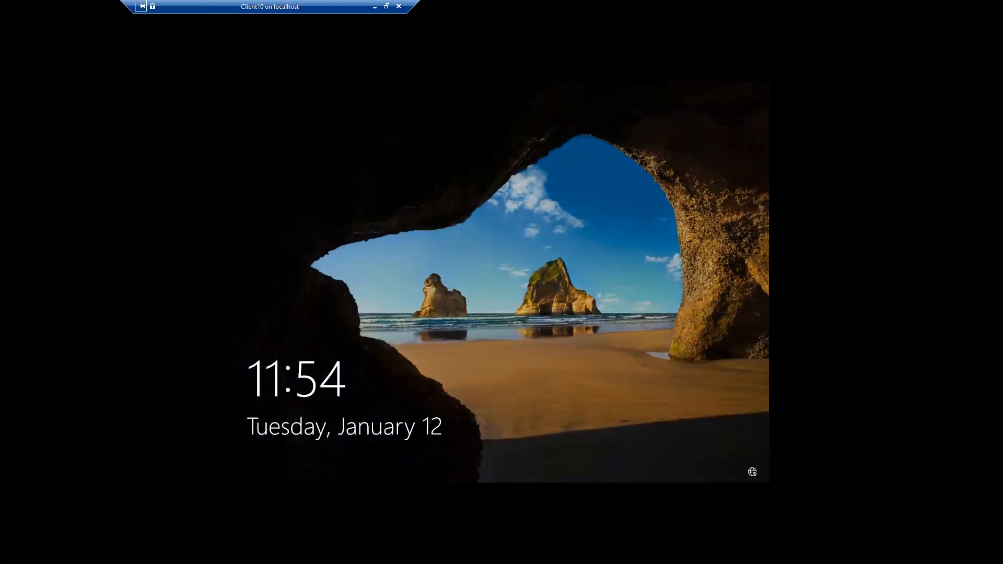
Sign back in to Client10 with the user's password and switch to Full Screen Mode
click(411, 281)
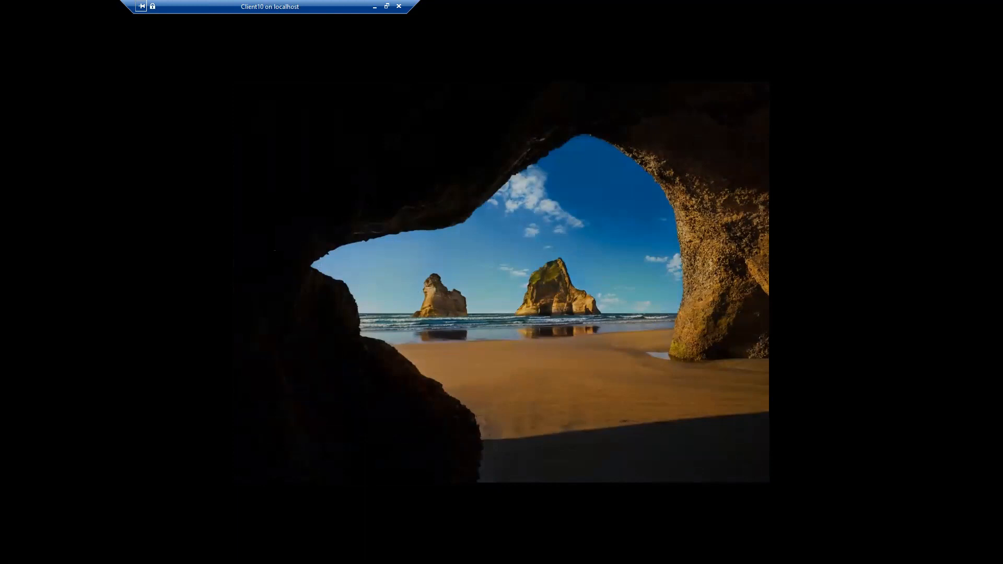
click(386, 6)
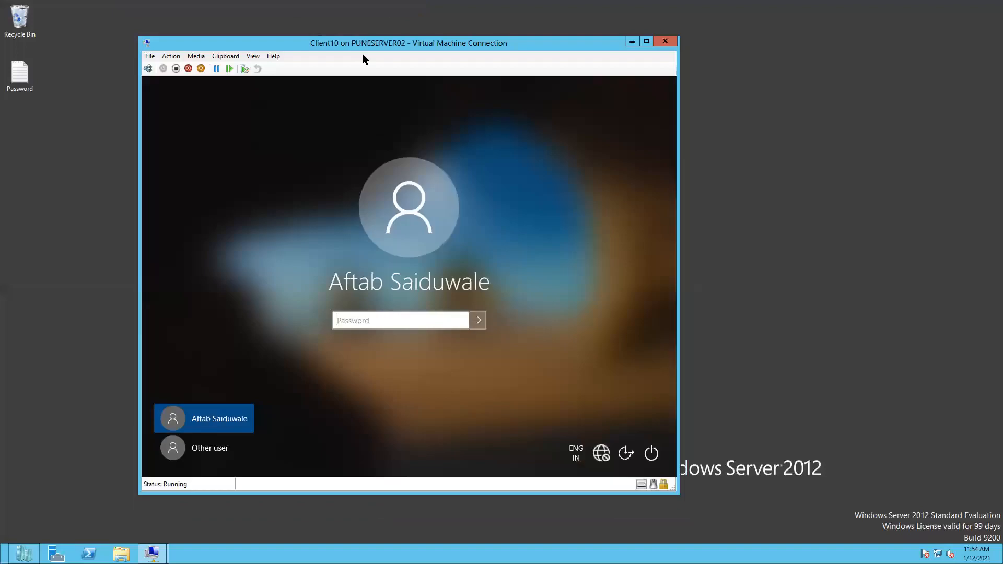
click(353, 322)
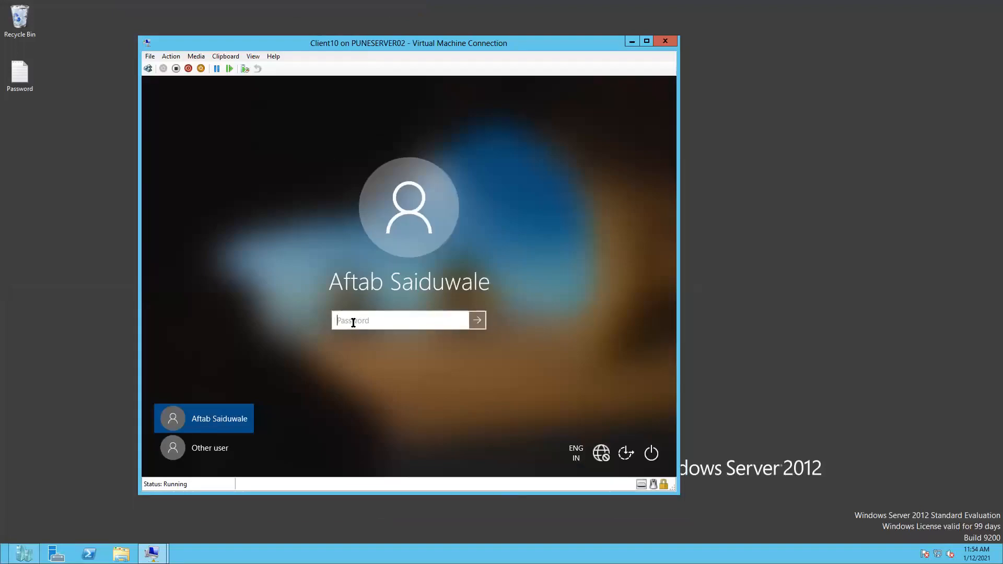
text(••••••••••••)
click(477, 325)
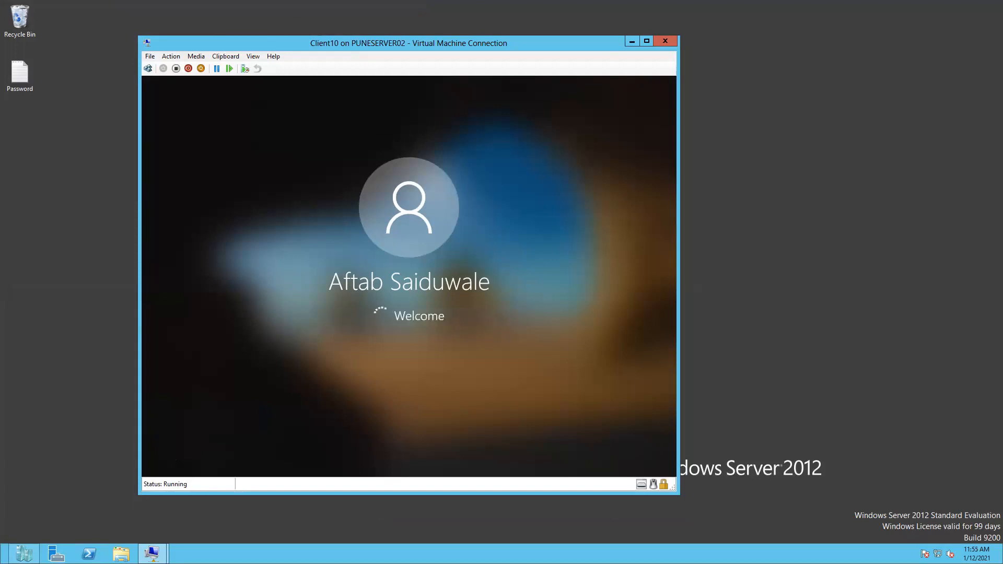
click(252, 57)
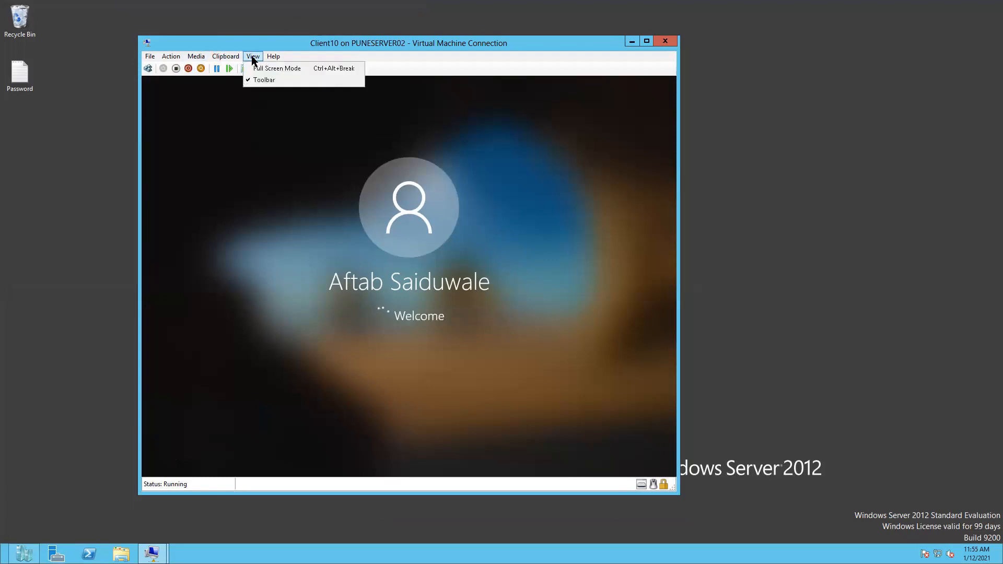
click(274, 68)
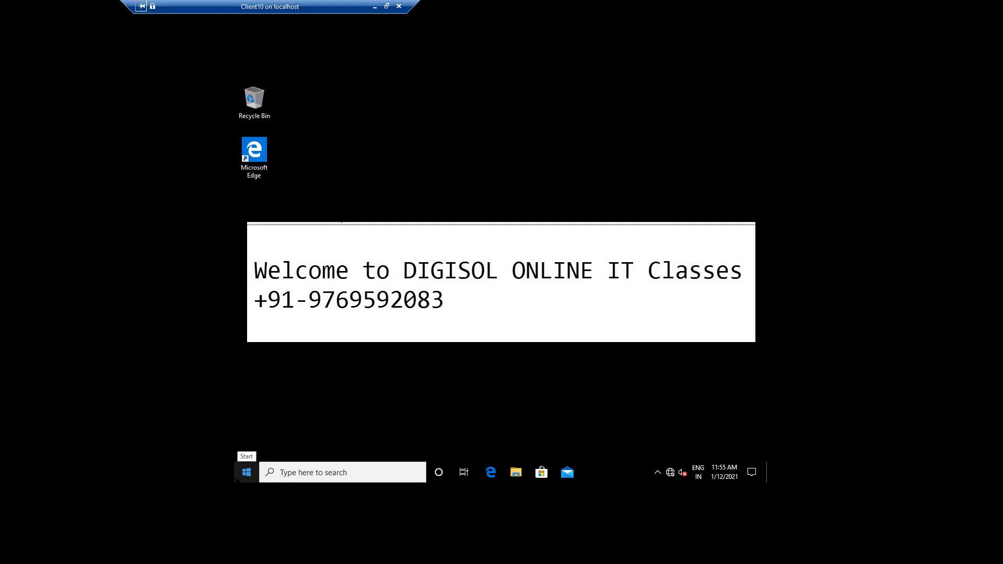
Launch rsop.msc from the Run dialog on Client10
right_click(236, 478)
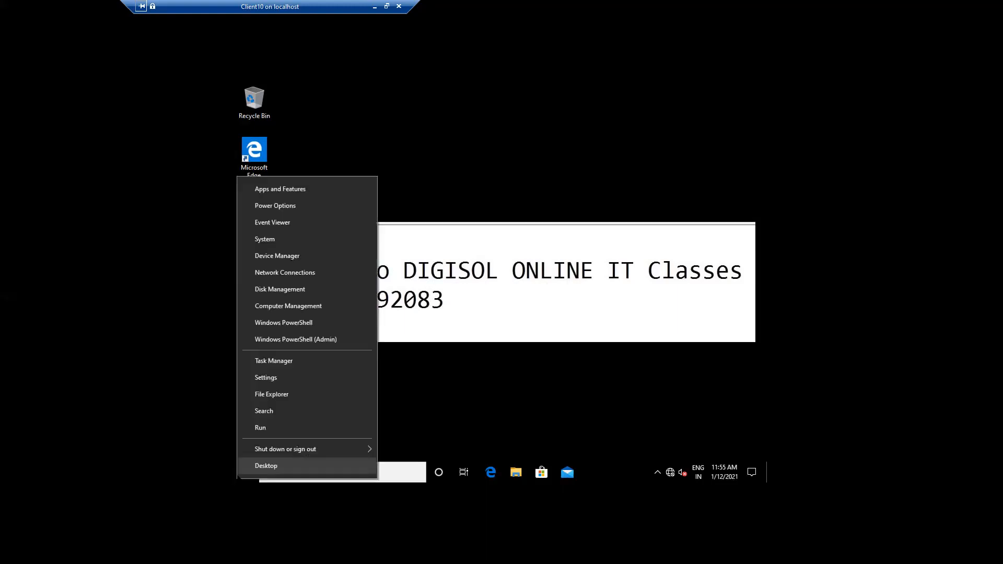
click(287, 429)
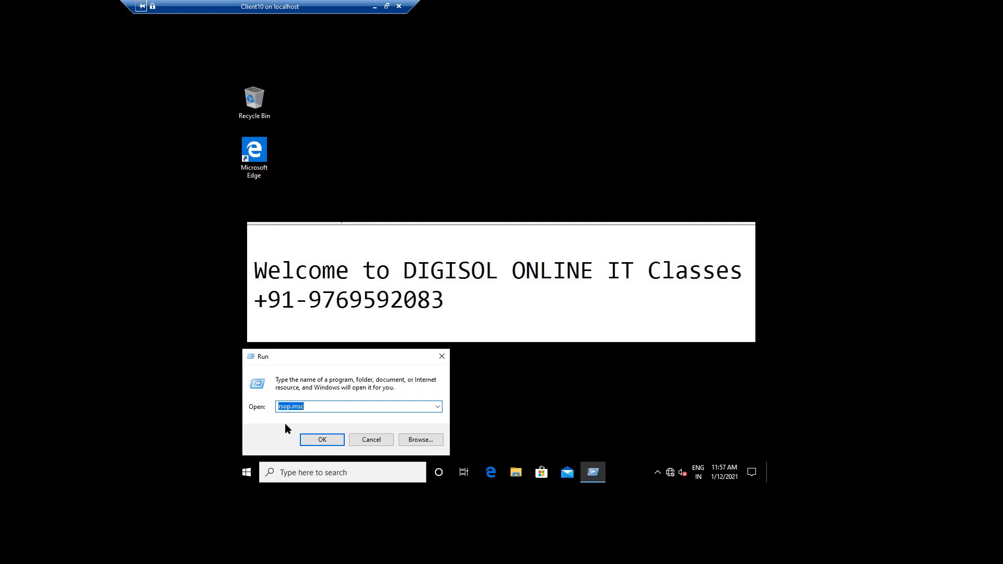
click(309, 441)
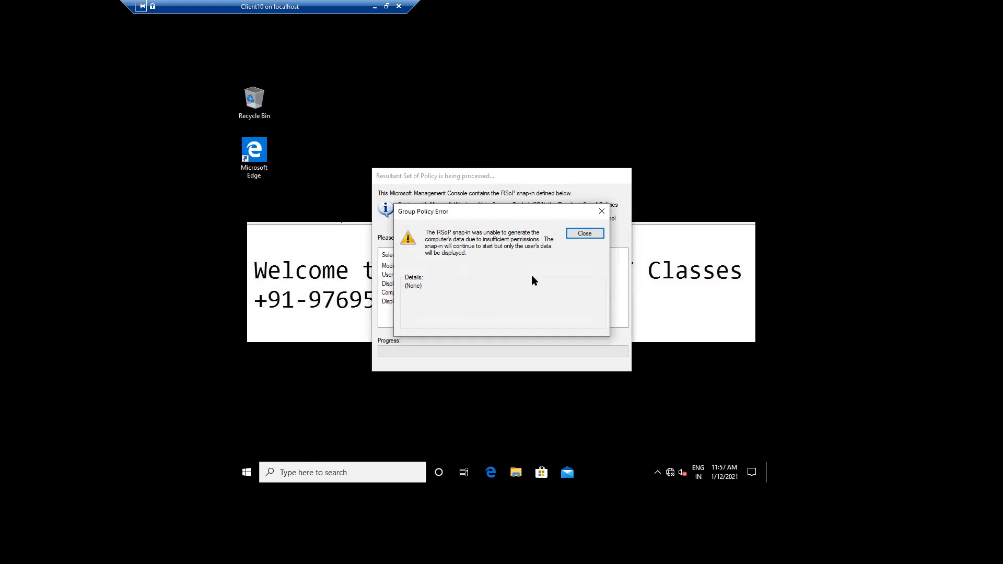
Dismiss the permissions error and open the Desktop Wallpaper setting under Administrative Templates > Desktop
click(581, 233)
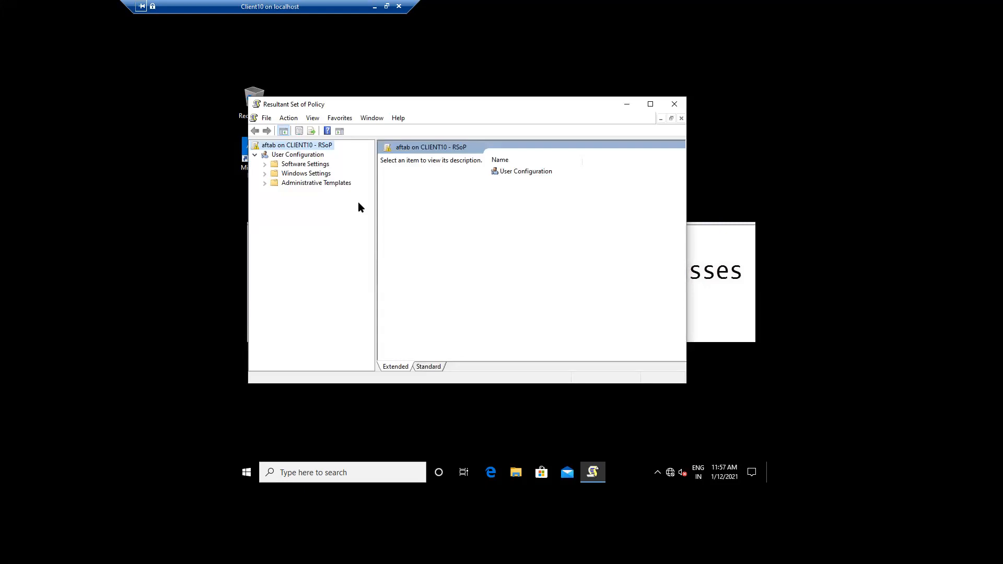
click(264, 183)
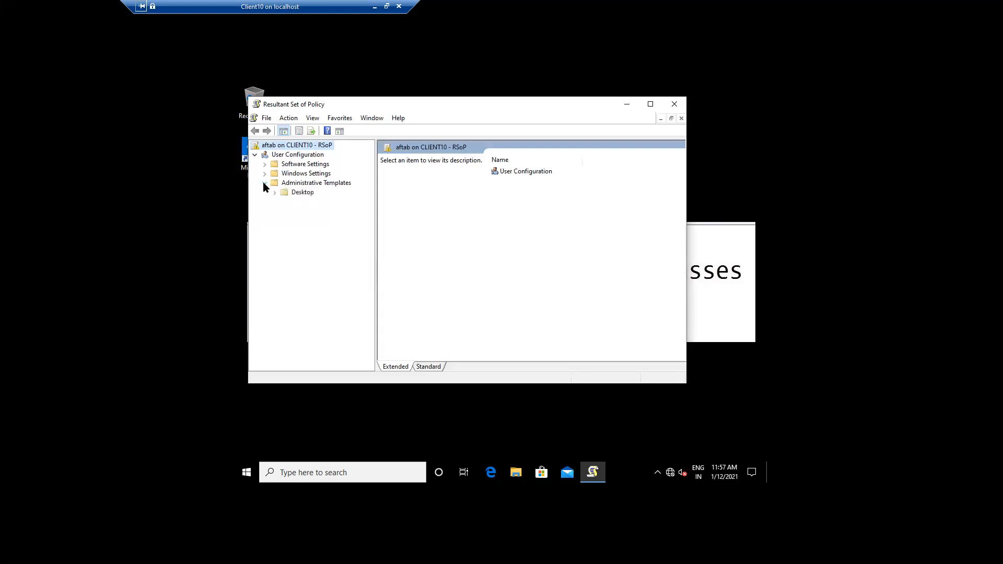
click(307, 193)
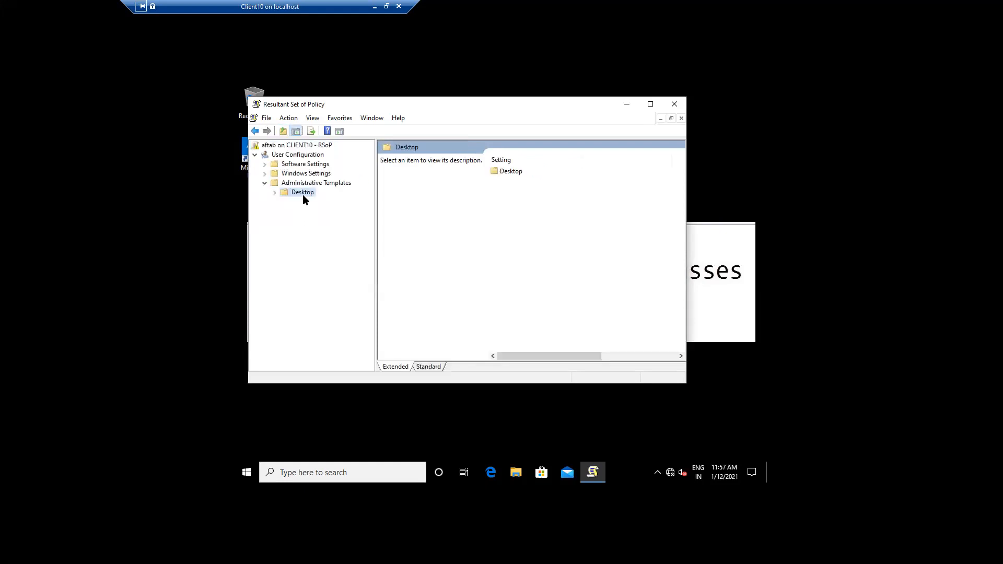
click(274, 193)
click(313, 203)
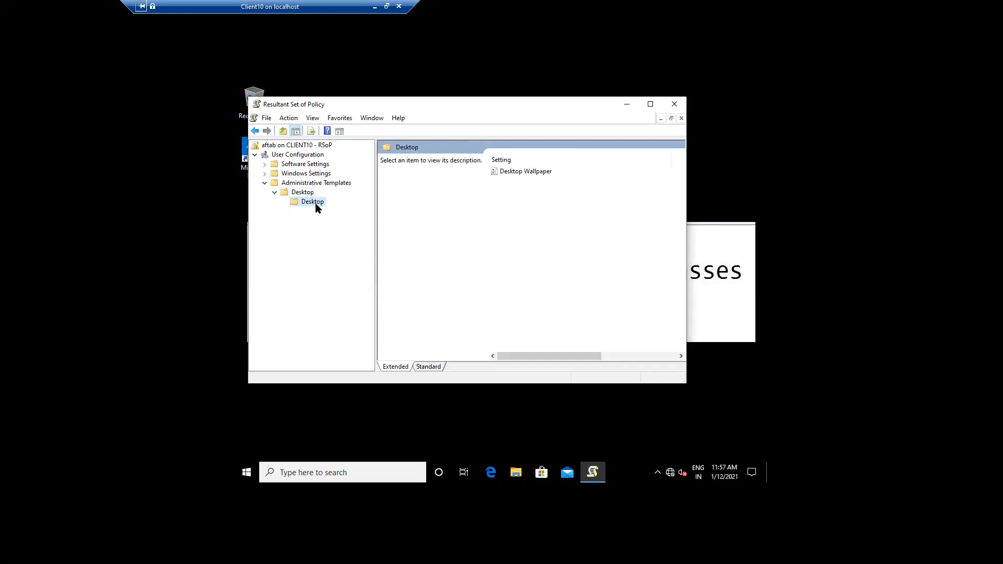
double_click(532, 173)
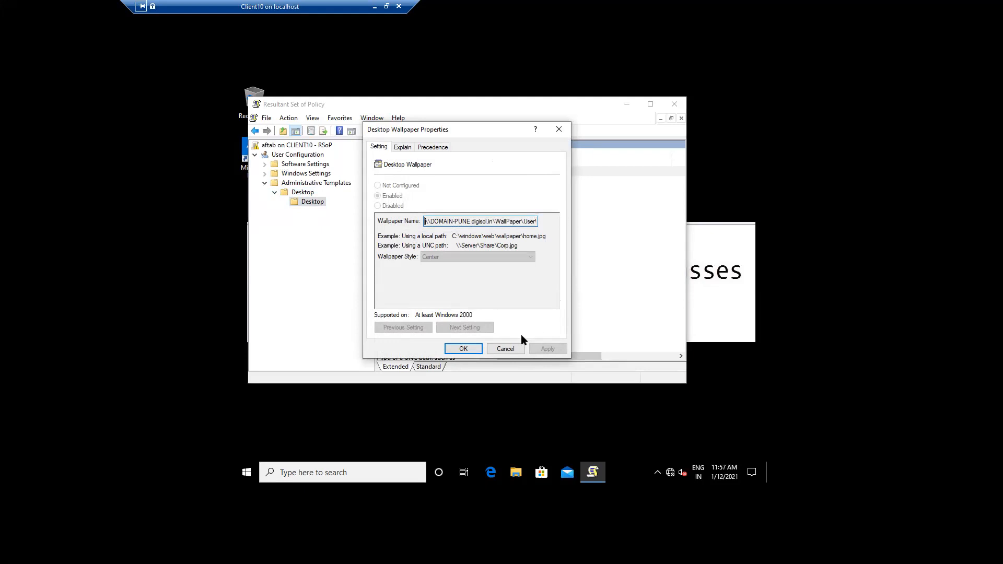
Cancel the wallpaper properties and close the RSoP window without saving console settings
click(508, 349)
click(673, 105)
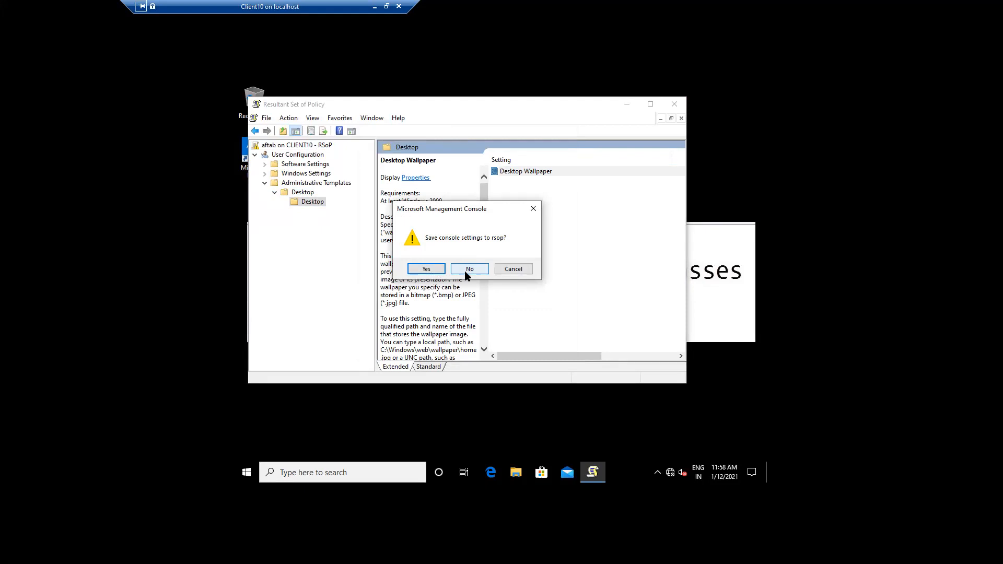
click(468, 270)
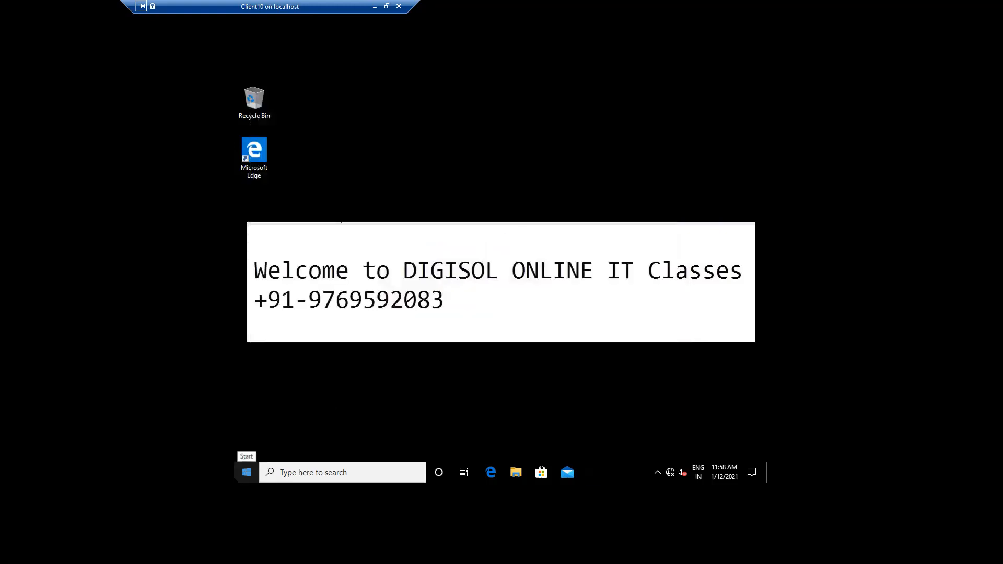
Launch Command Prompt through Run with cmd
right_click(247, 471)
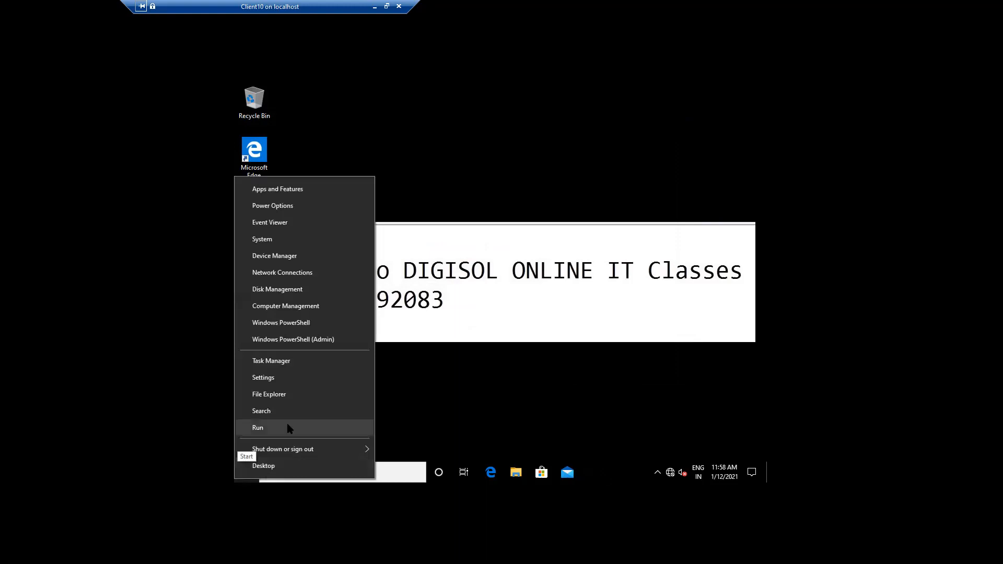
click(288, 427)
text(cmd)
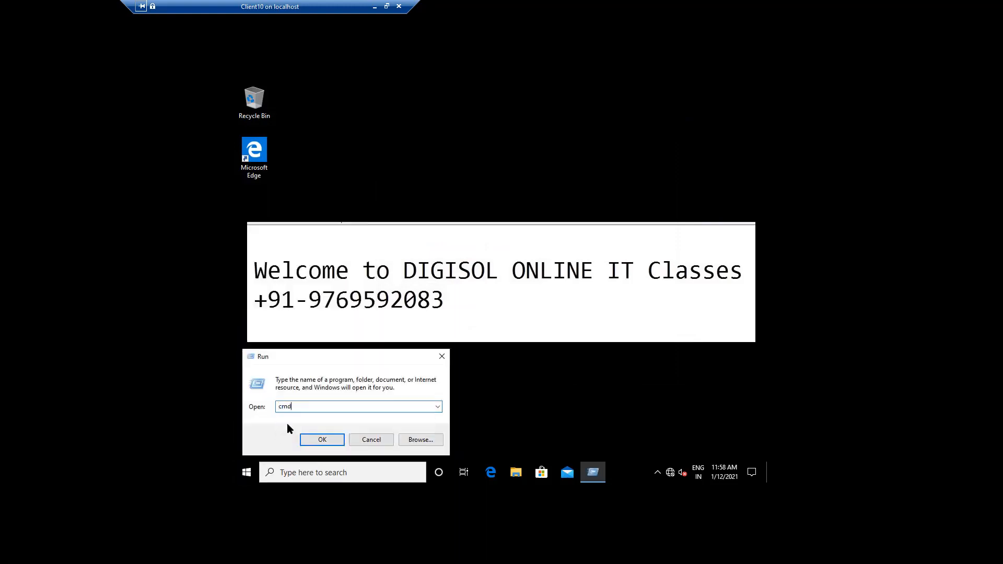
key(Return)
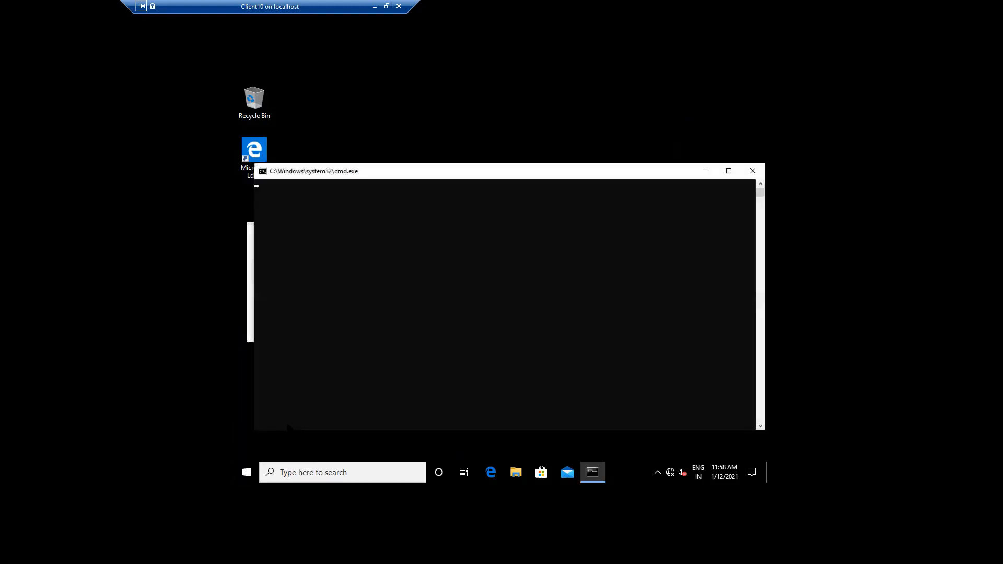
Run gpupdate /force so both computer and user policies refresh
text(gp)
text(u)
key(BackSpace)
text(pupd)
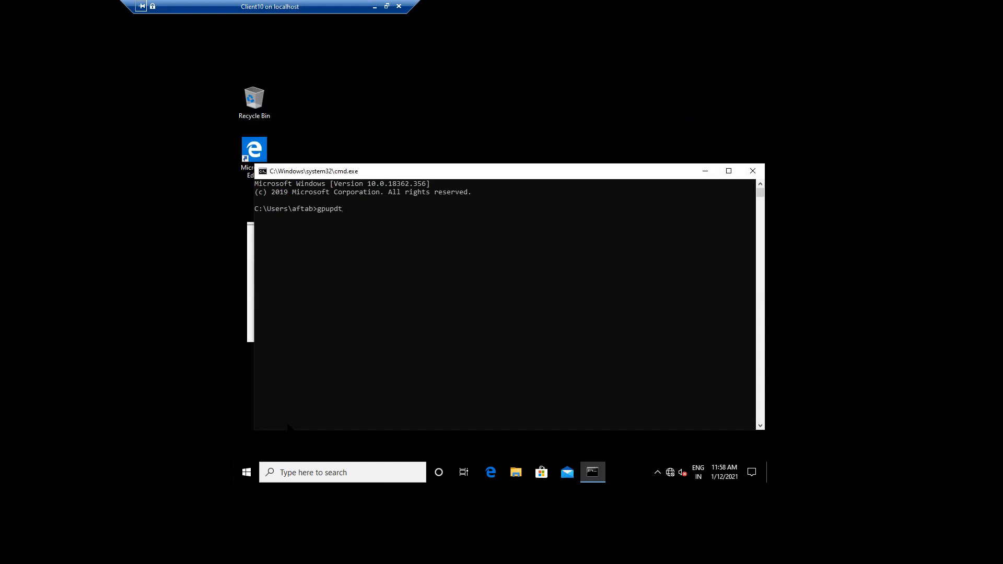
text(ate /force)
key(Return)
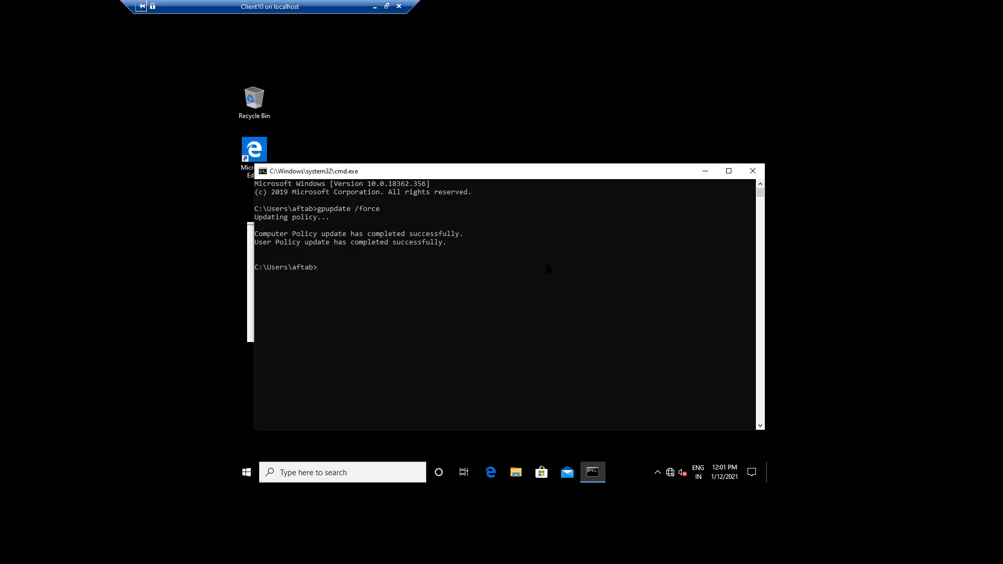
Minimize the Command Prompt window to reveal the DIGISOL welcome wallpaper
click(704, 172)
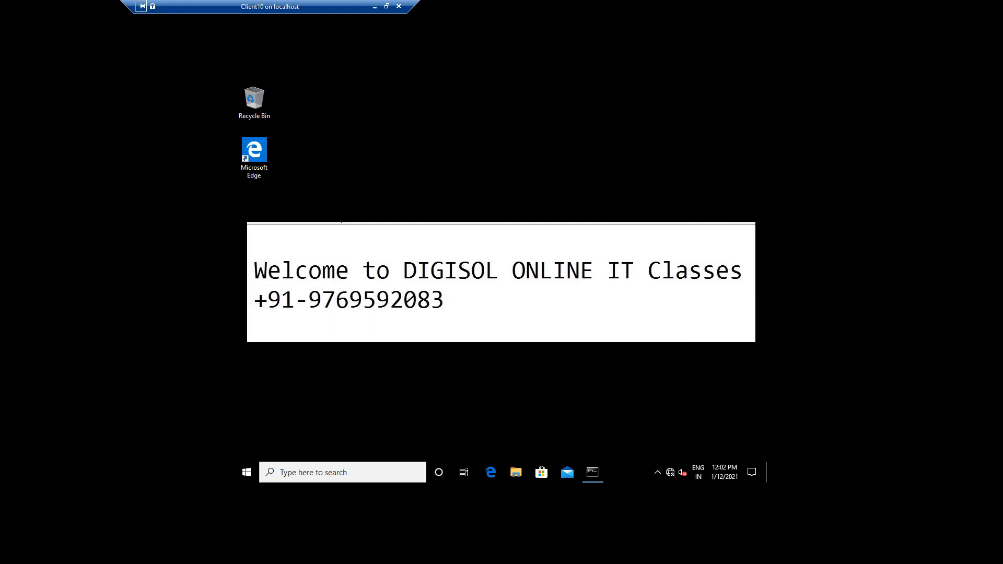
Browse This PC's drives in File Explorer, then minimize Explorer and the Client10 VM
click(516, 472)
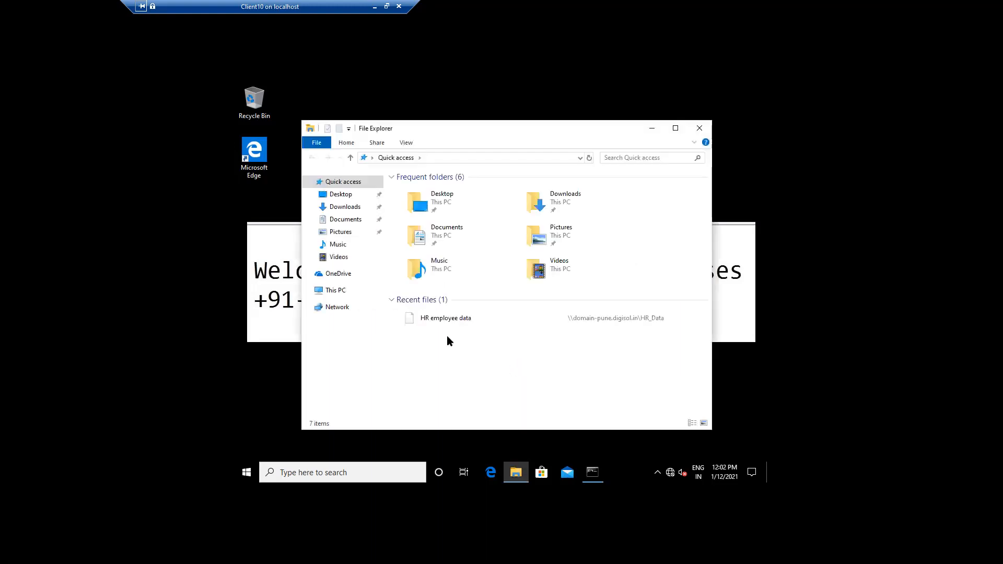
click(334, 296)
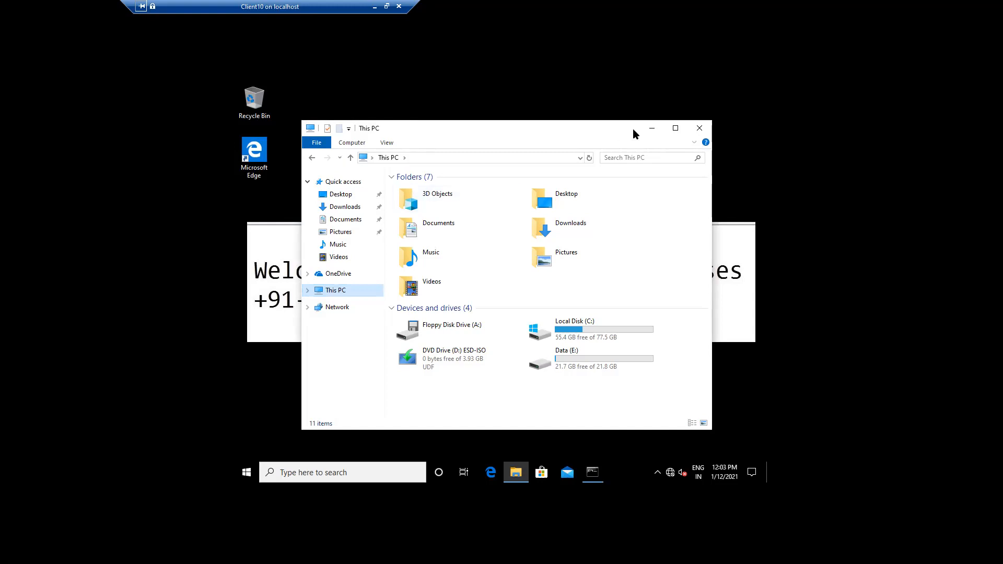
click(651, 132)
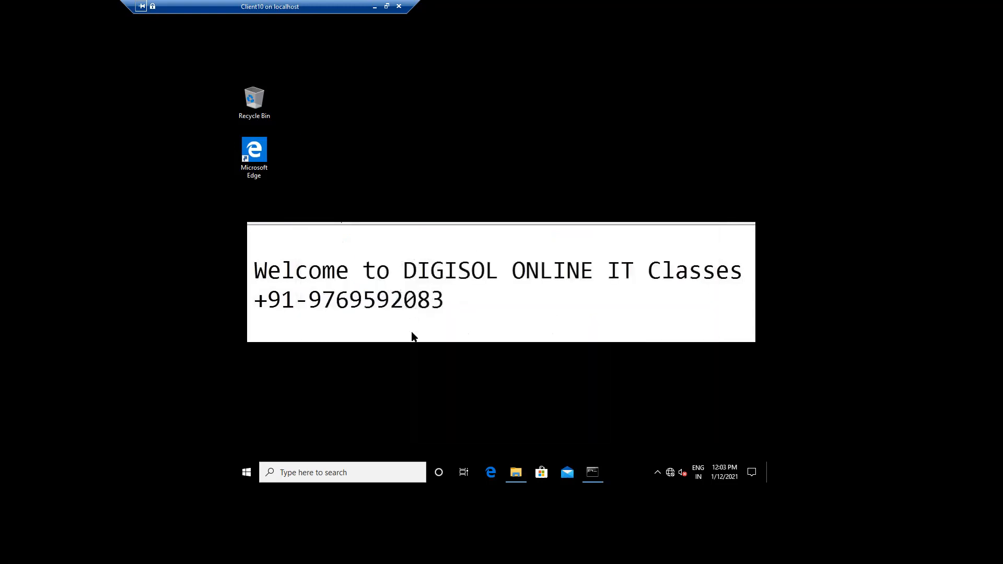
click(374, 7)
Switch to the Domain(Batch1) VM and close the Group Policy Management Editor and console
mouse_move(152, 551)
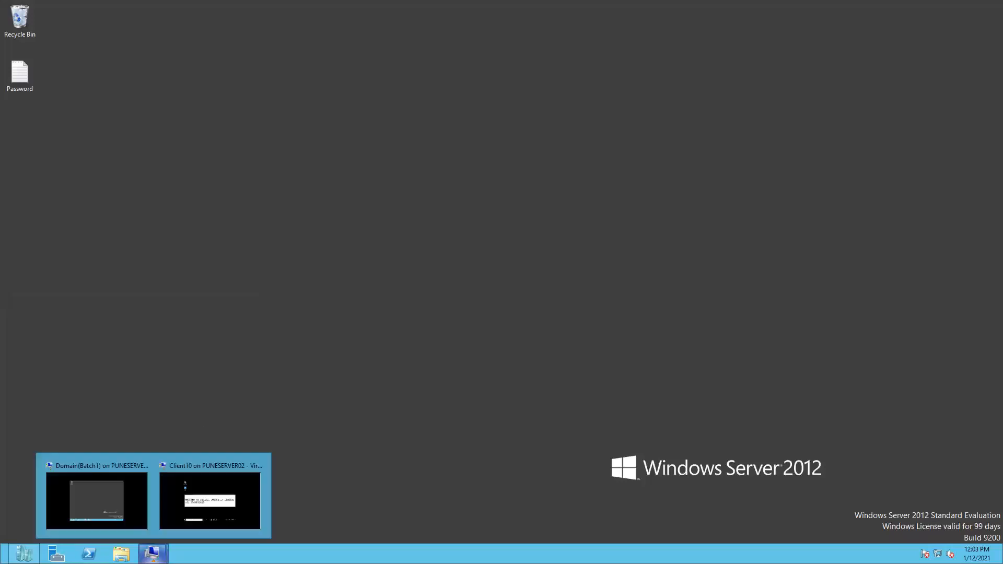
click(97, 501)
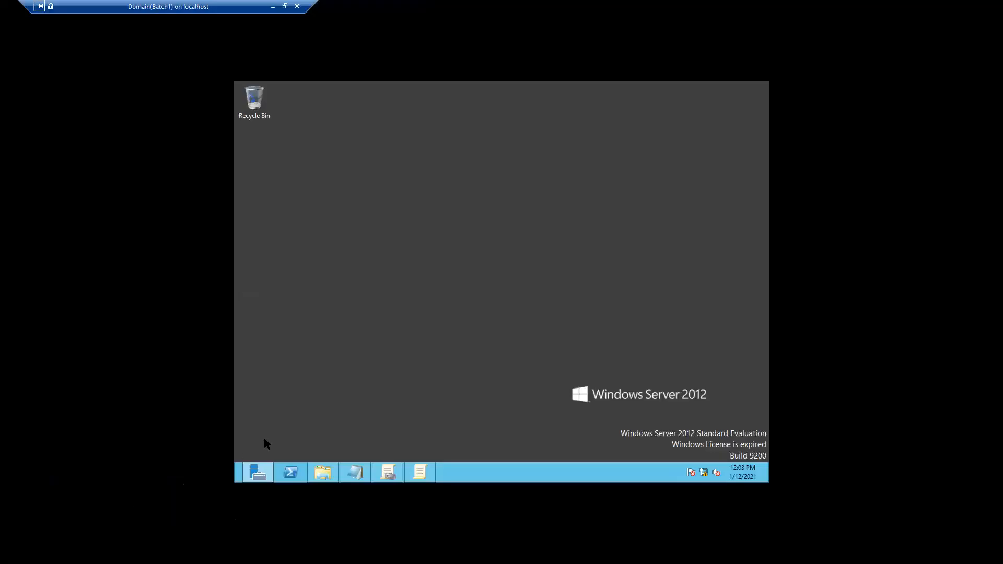
mouse_move(423, 478)
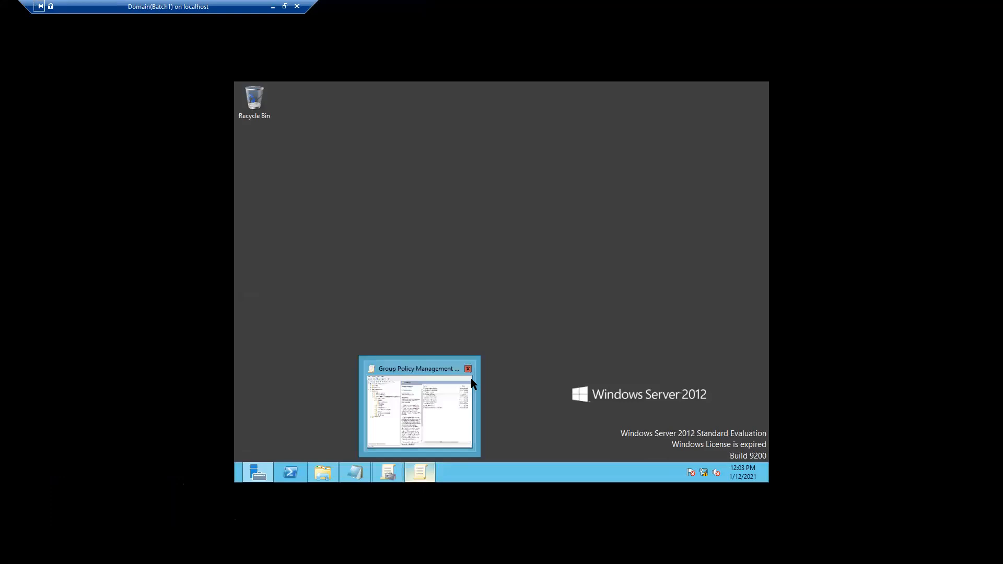
click(472, 370)
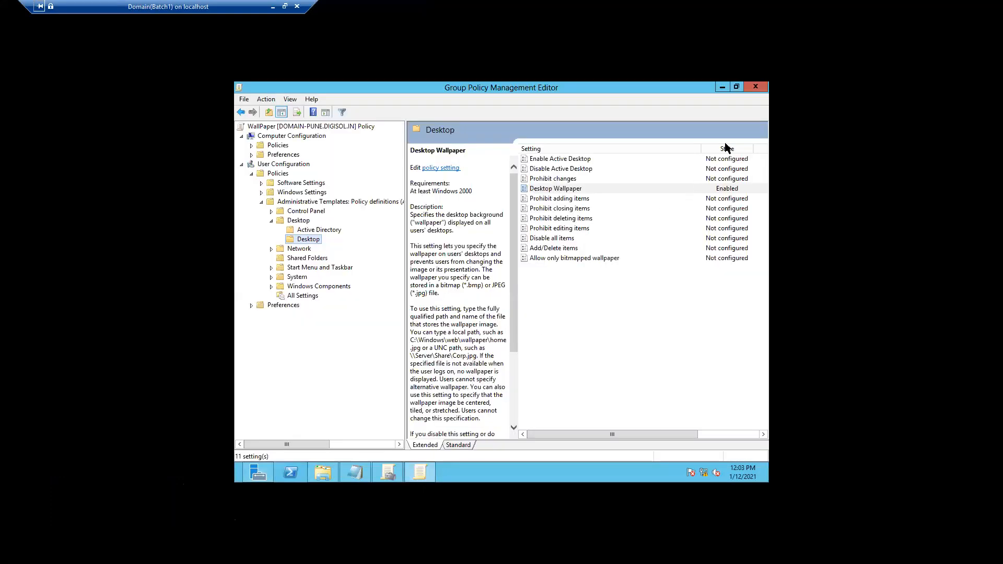
click(755, 87)
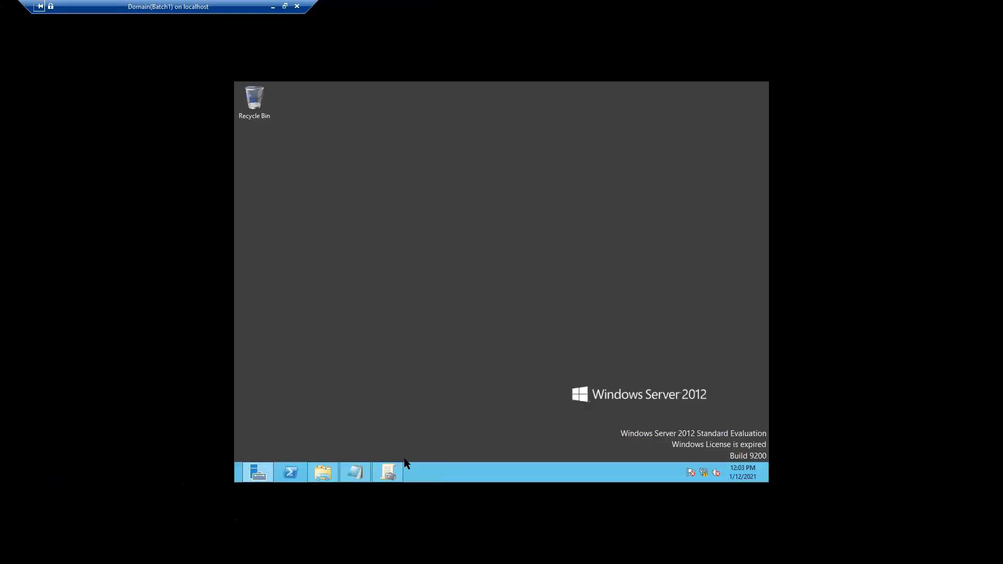
mouse_move(396, 467)
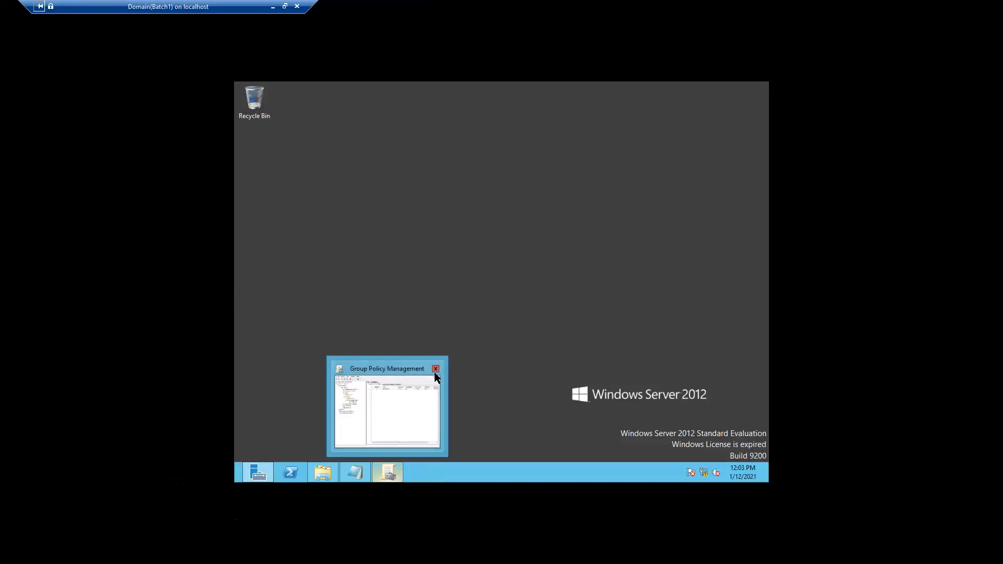
click(435, 369)
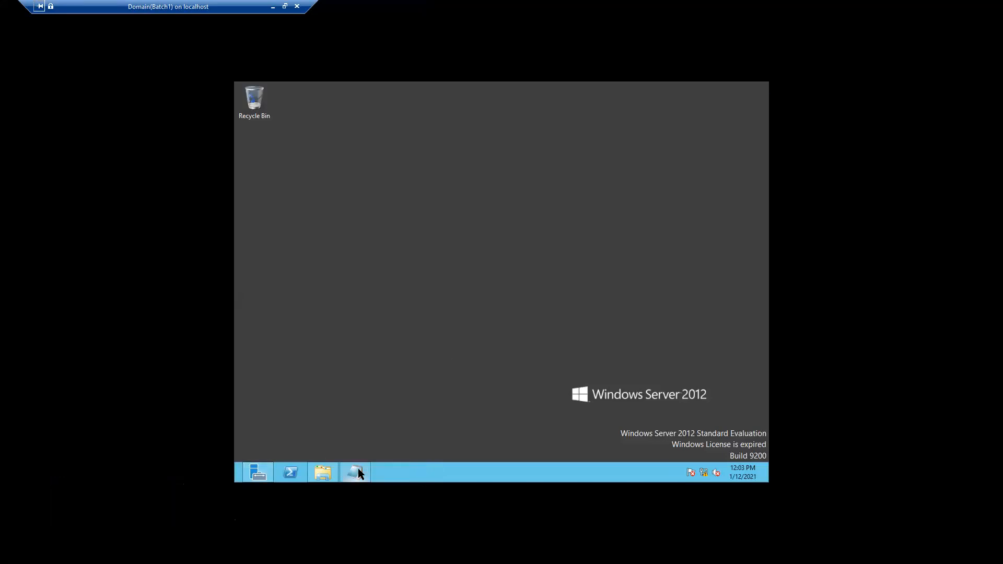
Close the Untitled Notepad without saving and restore the WallPaper folder window
mouse_move(358, 473)
click(373, 413)
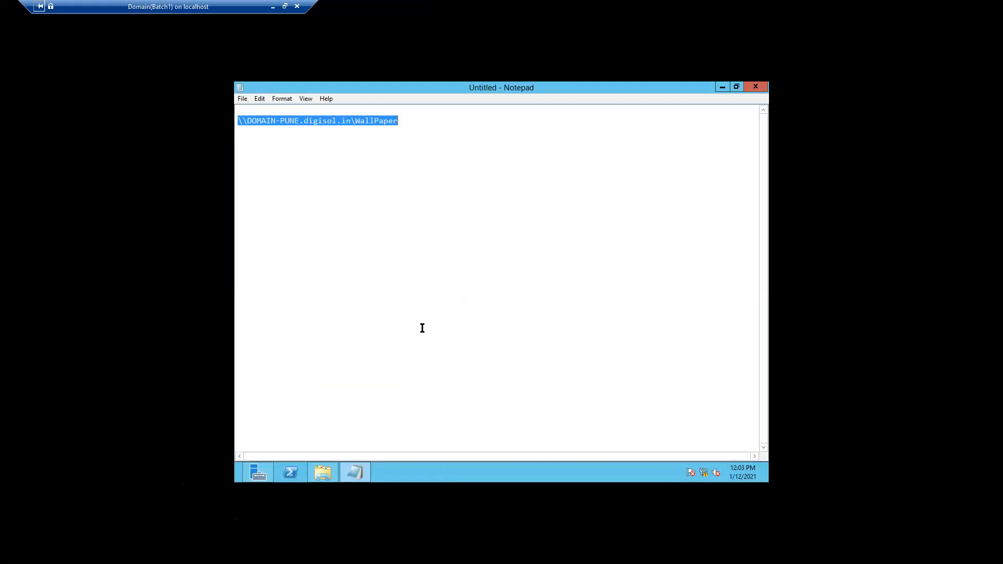
click(755, 89)
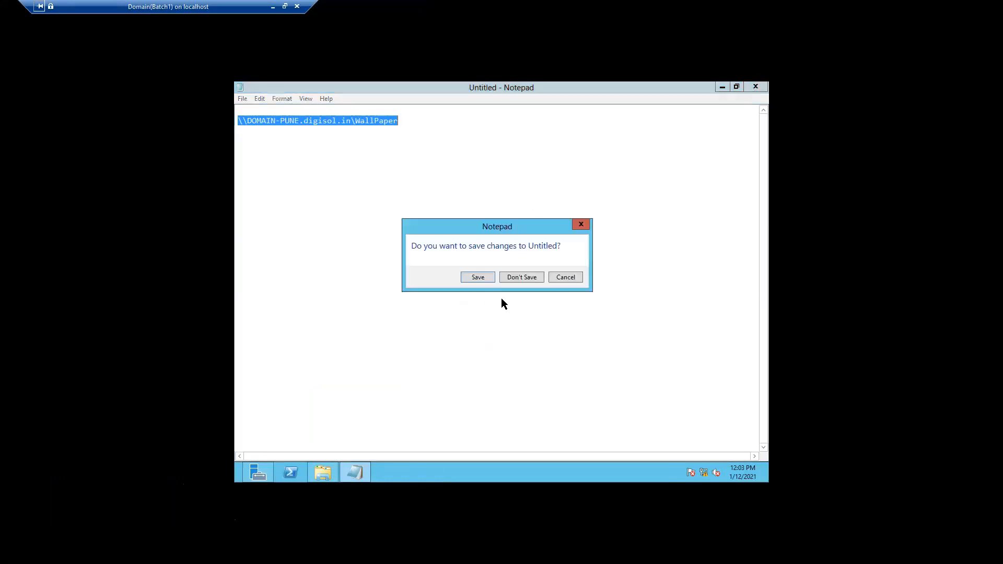
click(515, 279)
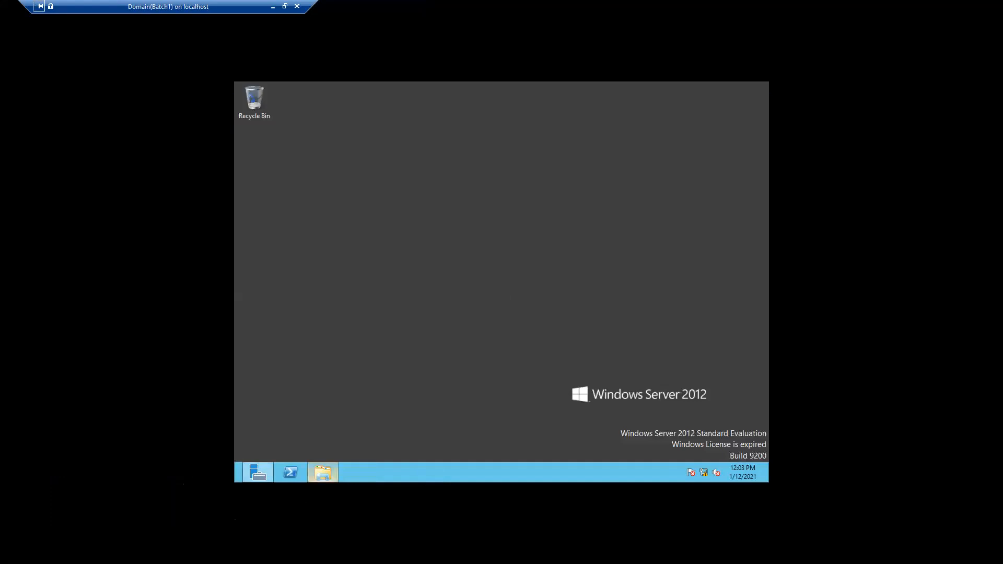
mouse_move(325, 478)
click(346, 414)
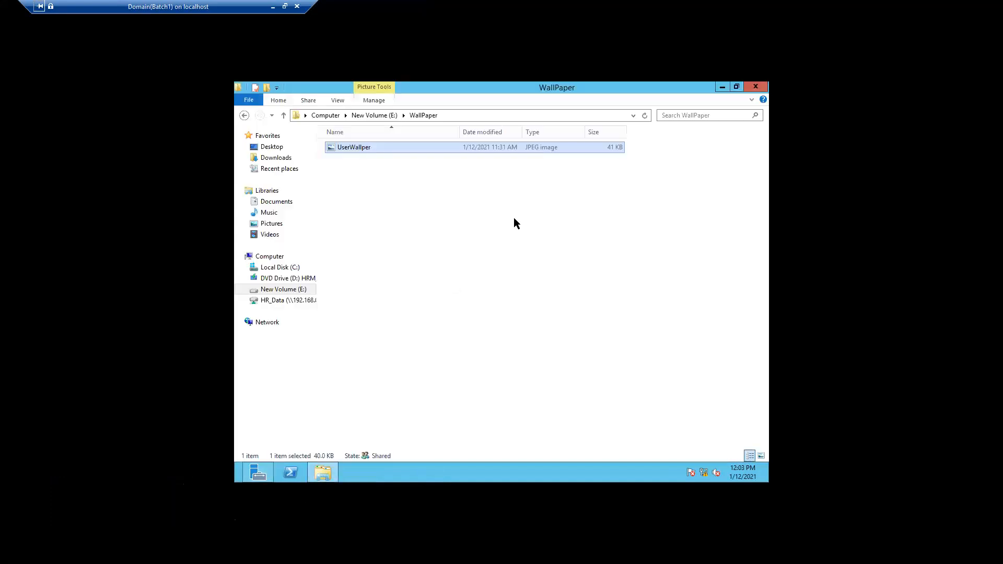
Close the WallPaper folder window, leaving the Windows Server 2012 desktop empty
click(756, 88)
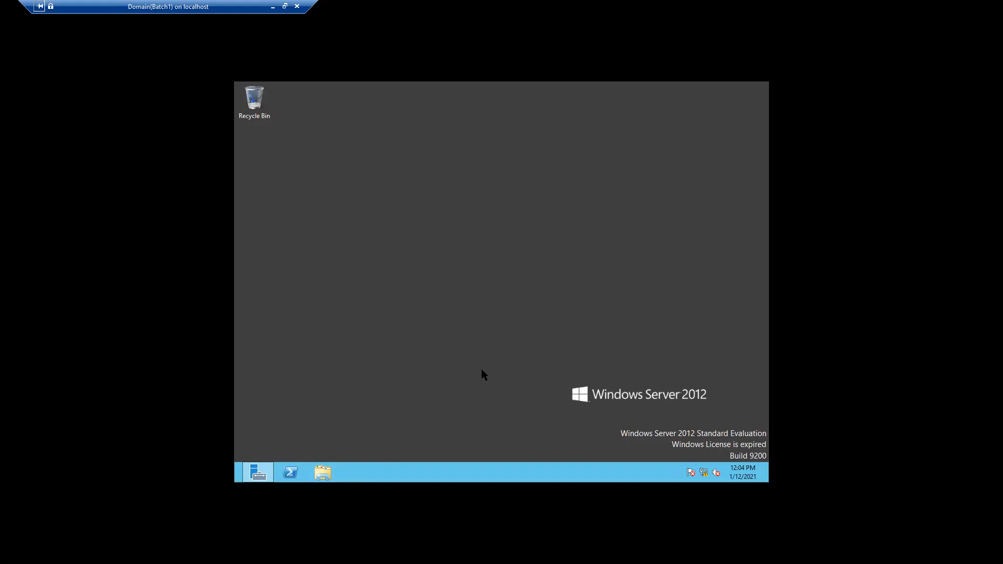
Restore the Server Manager dashboard and bring up its Tools menu
mouse_move(250, 479)
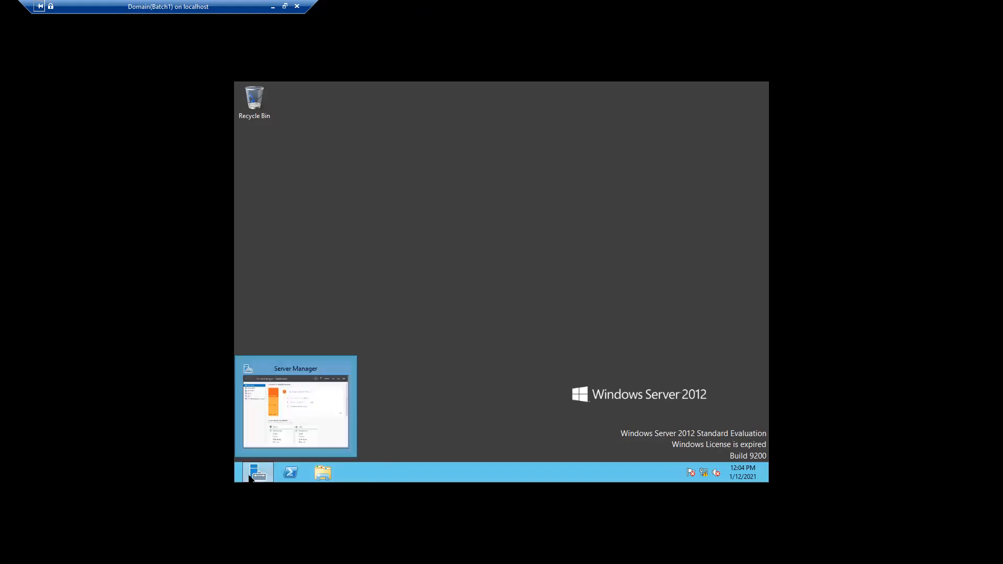
click(330, 414)
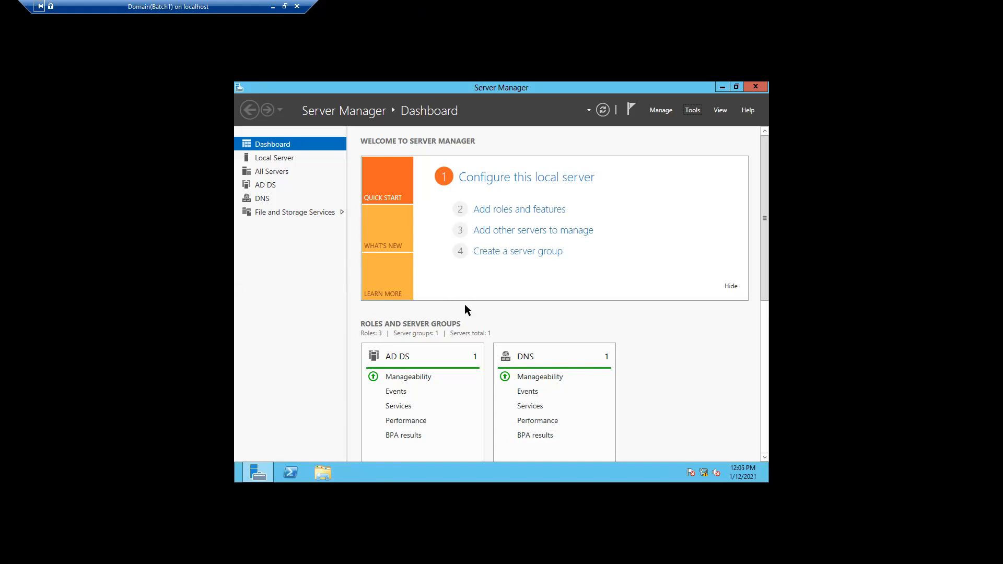
click(692, 110)
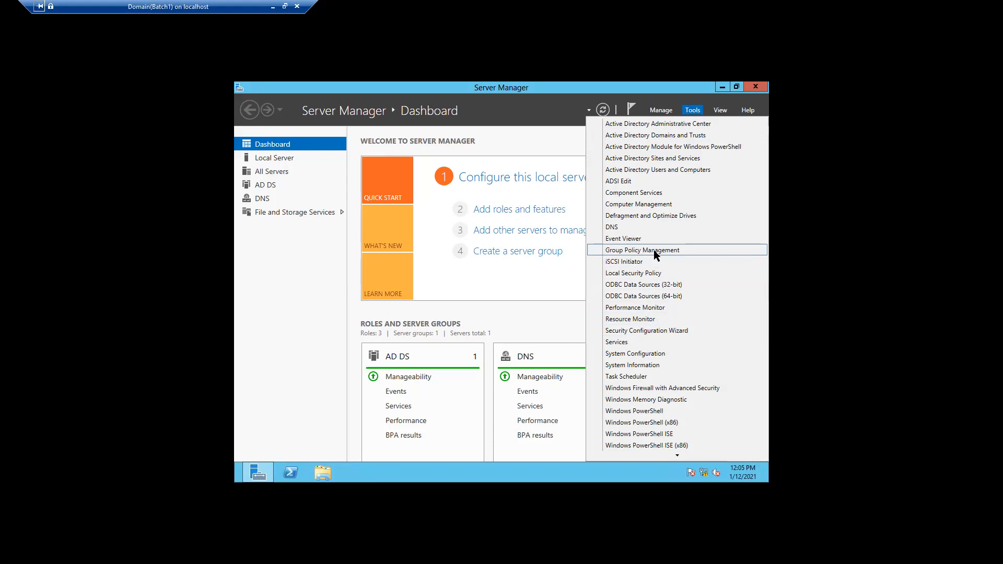
Launch Group Policy Management, maximize it, and expand digisol.in to its Group Policy Objects
click(654, 250)
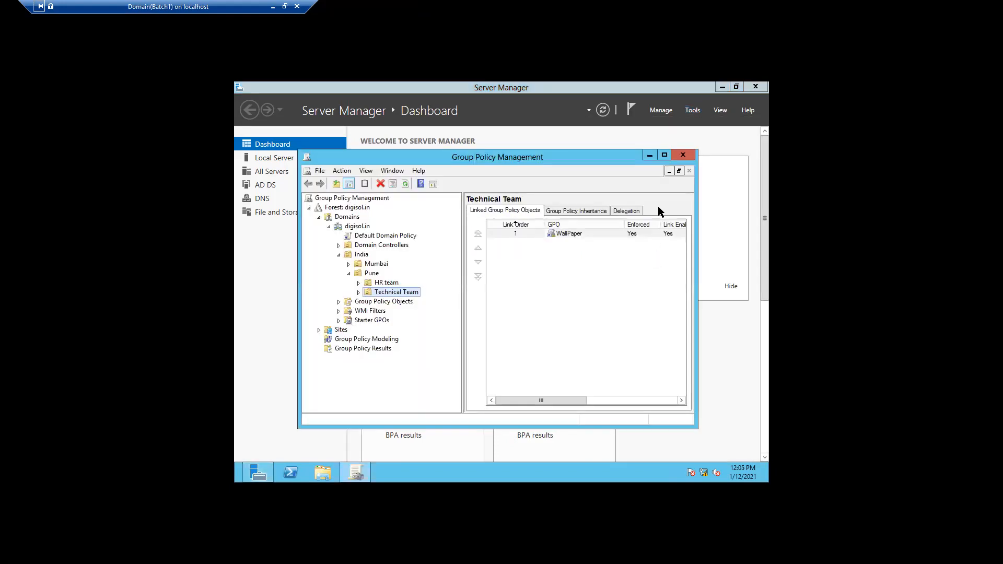
click(664, 154)
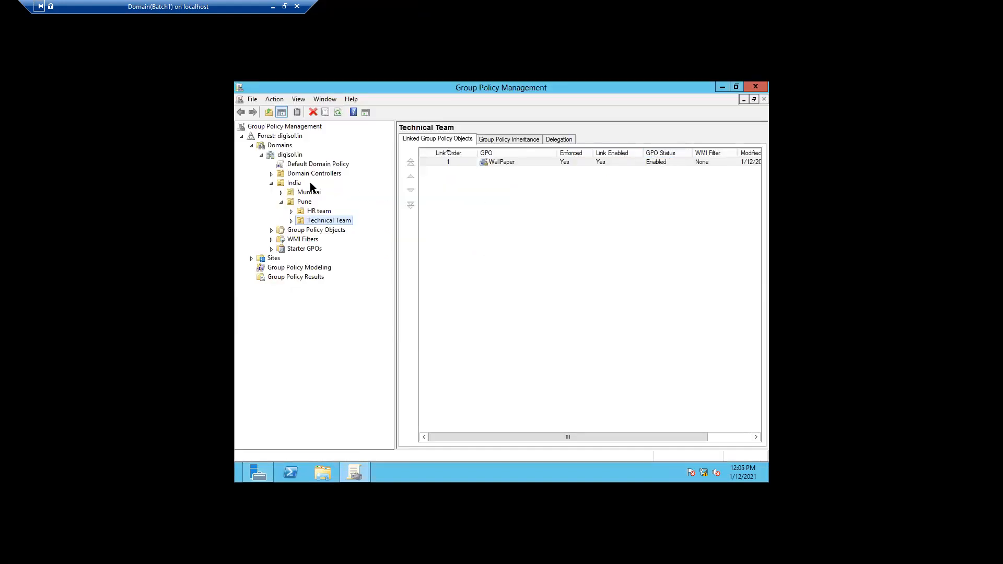
click(242, 136)
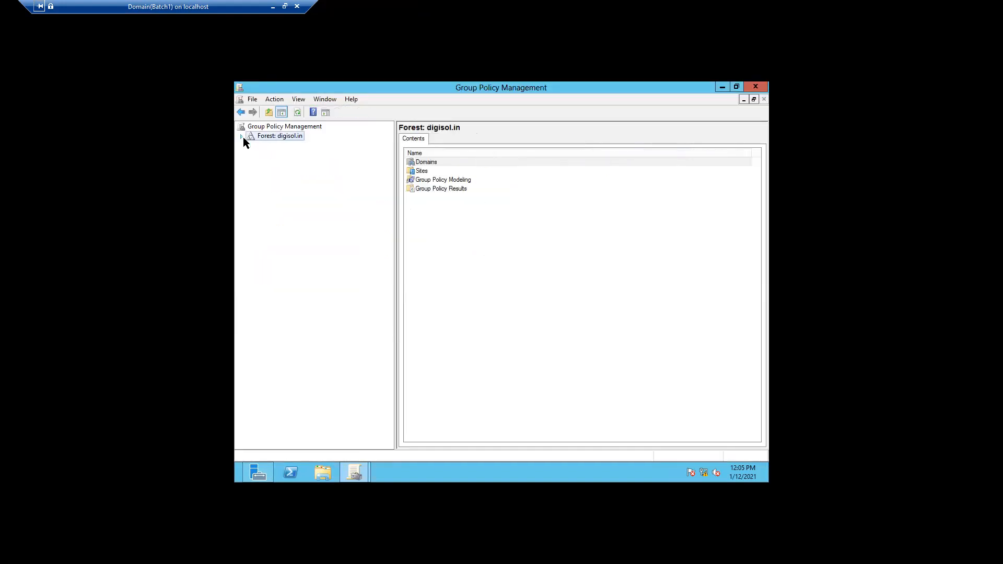
click(242, 136)
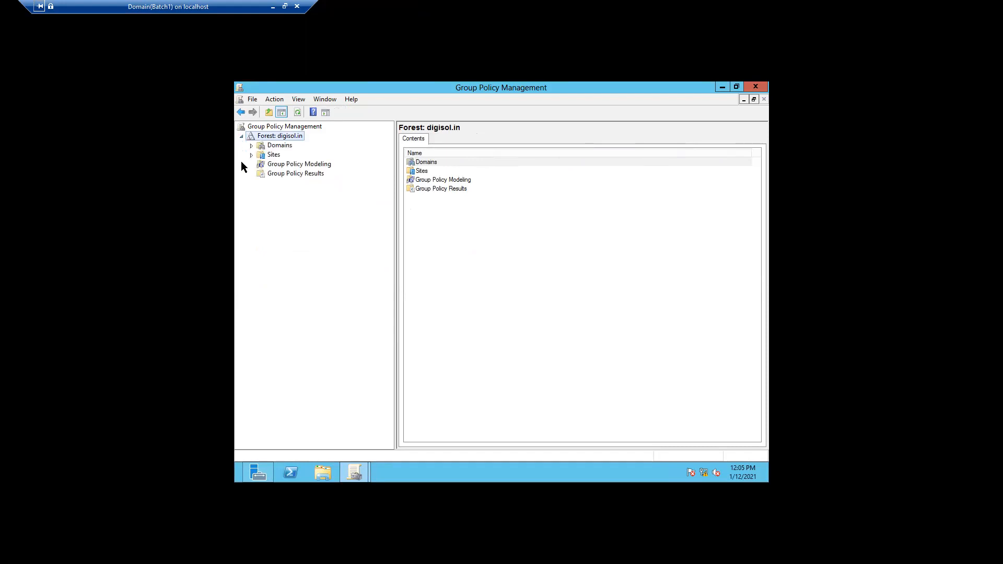
click(250, 145)
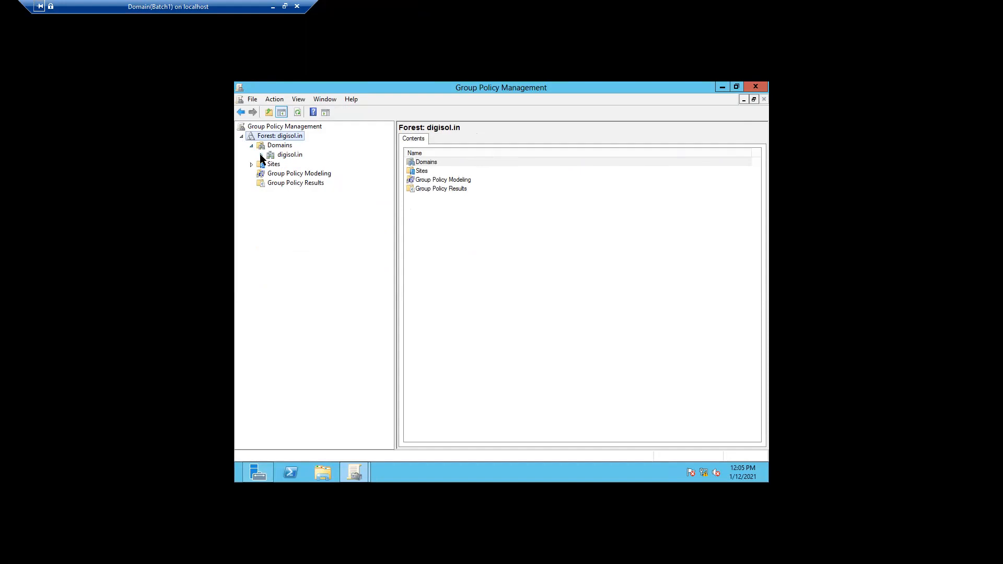
click(261, 155)
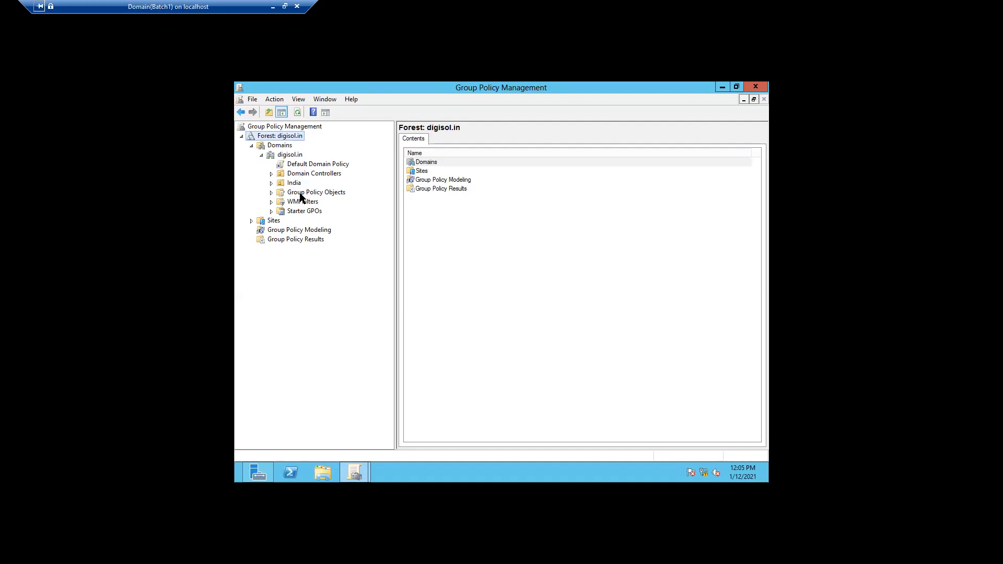
click(272, 193)
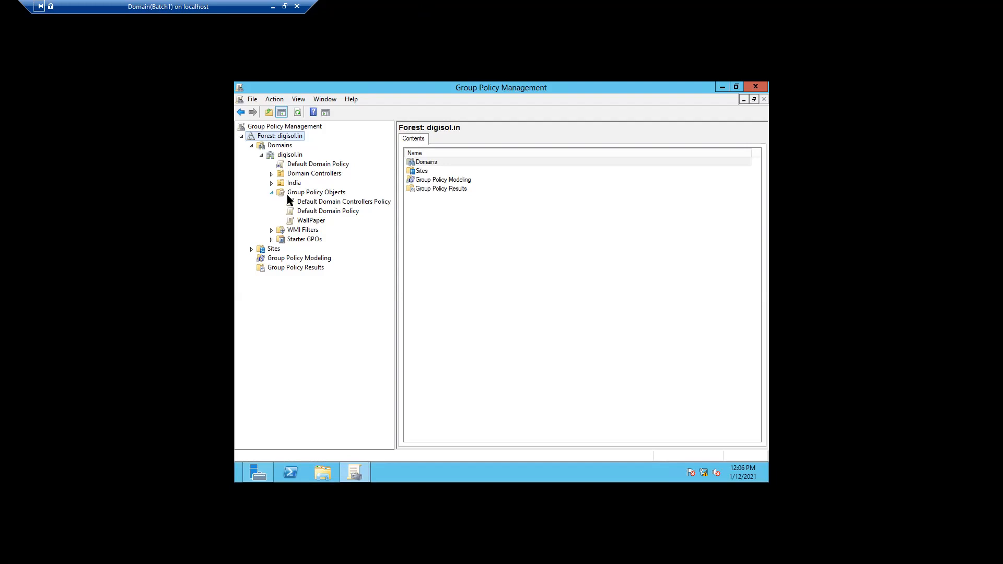
click(313, 194)
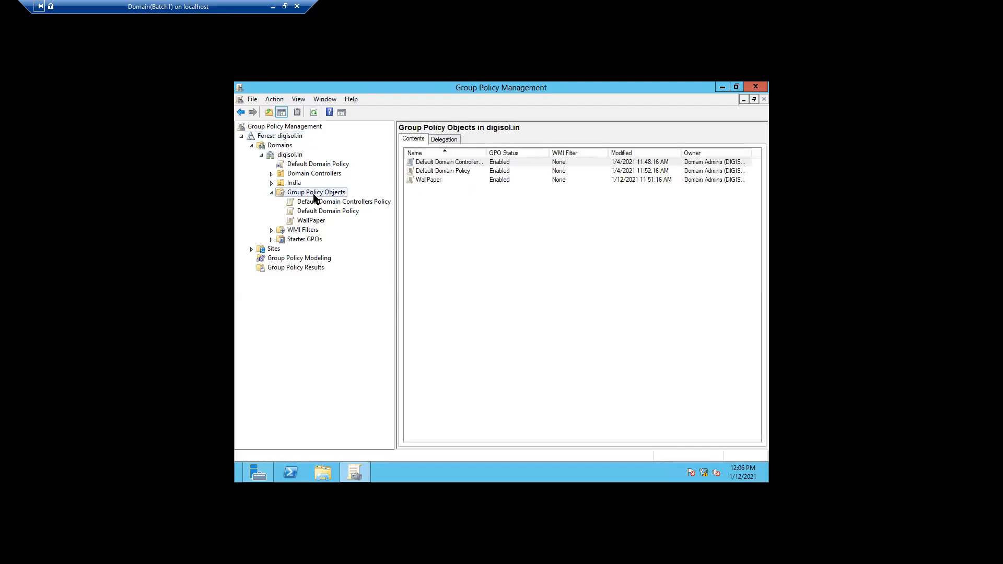
right_click(313, 194)
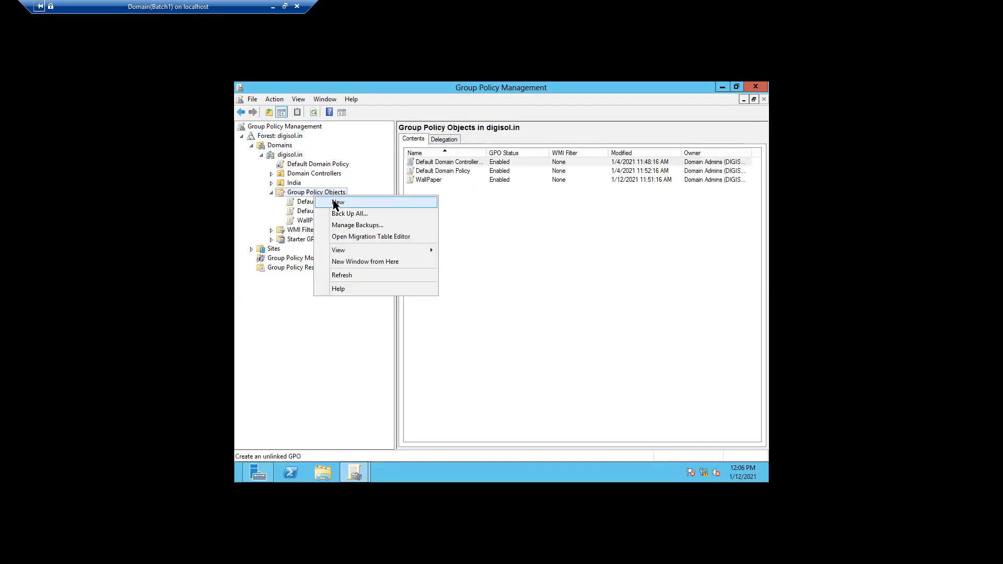
Add a new GPO named HRNetworkDrive to Group Policy Objects
click(334, 204)
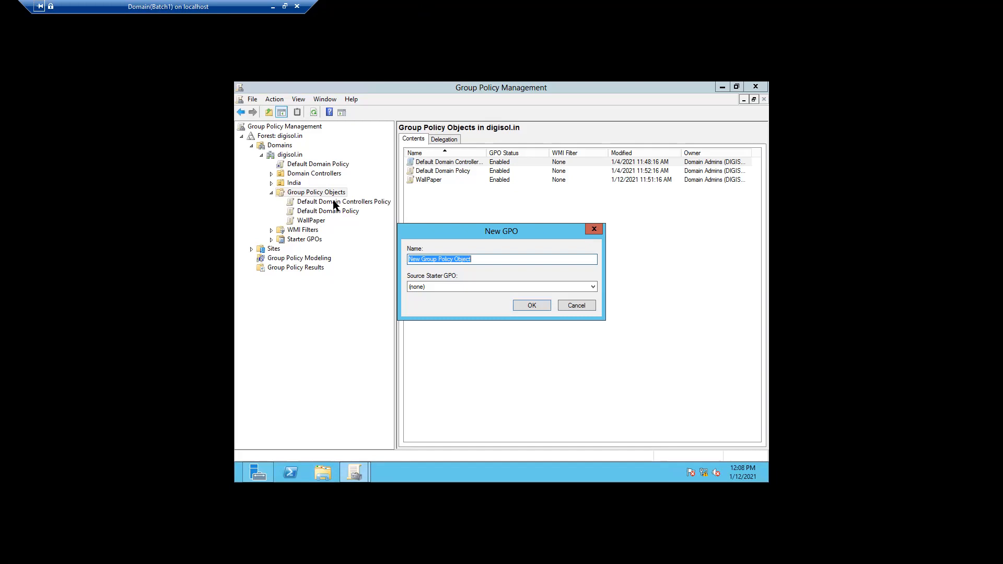
text(HRNetworkDrive)
click(522, 303)
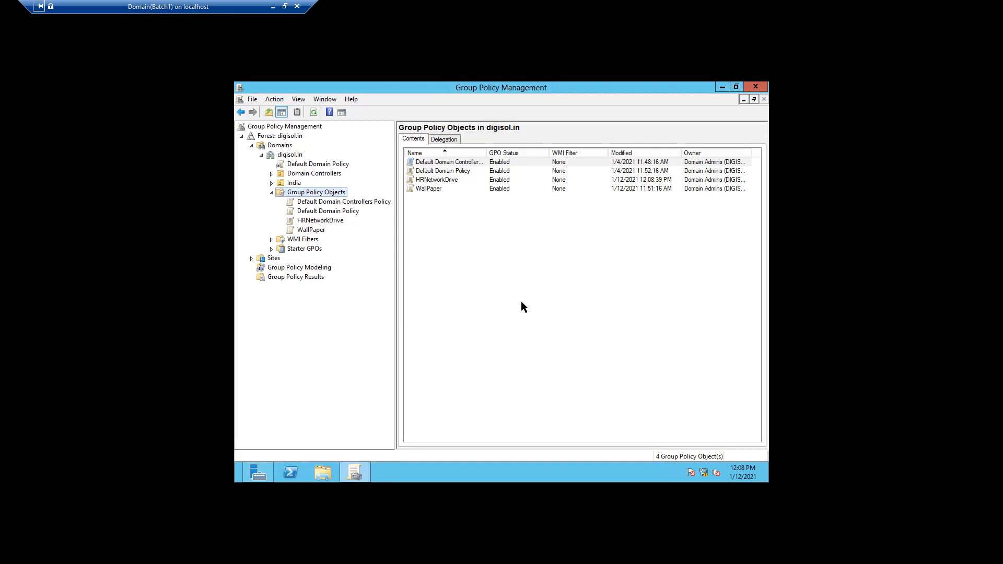
Expand India > Pune and select Technical Team to see its enforced WallPaper link
click(272, 182)
click(305, 202)
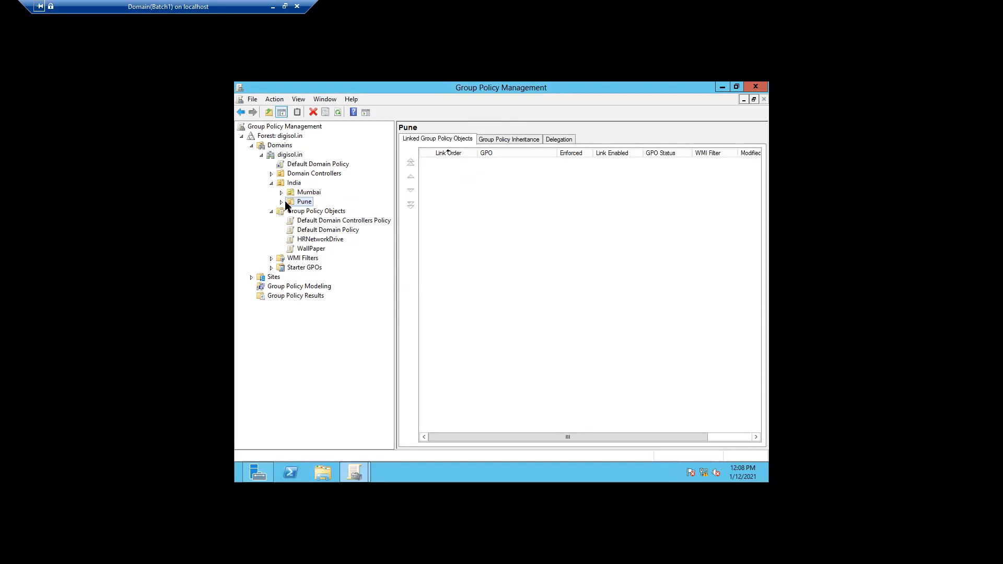
click(282, 201)
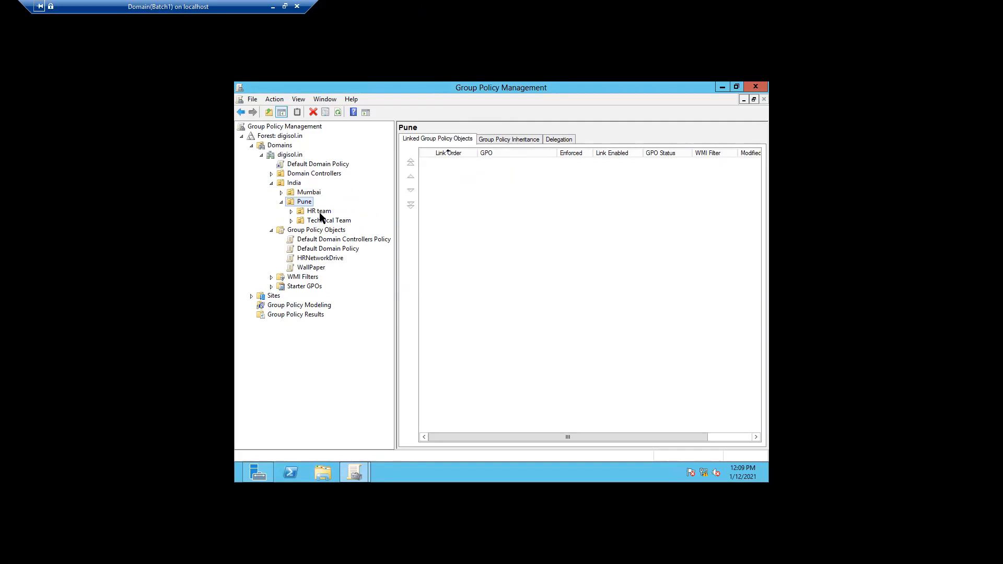
click(320, 224)
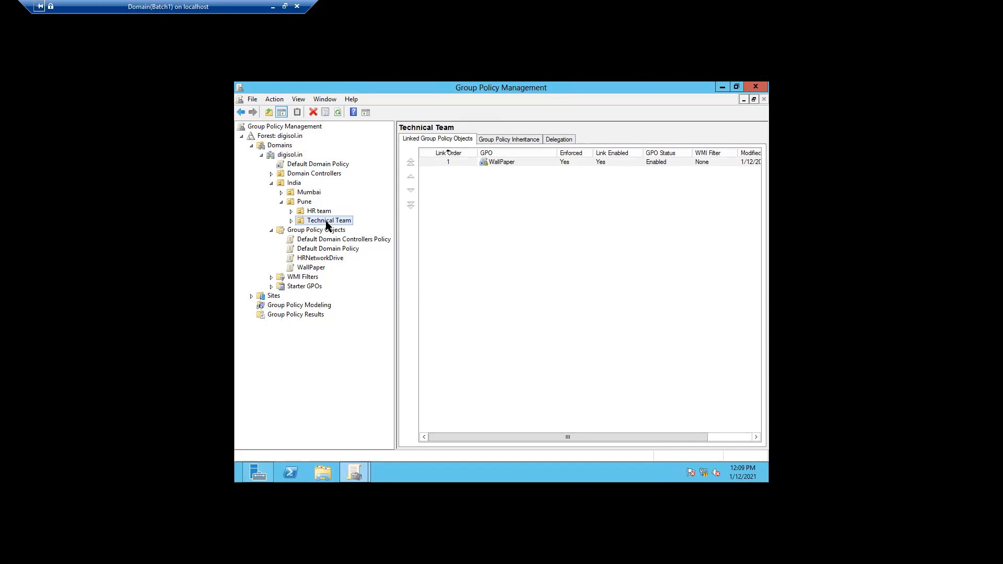
Link the existing HRNetworkDrive GPO to the Technical Team OU
right_click(325, 222)
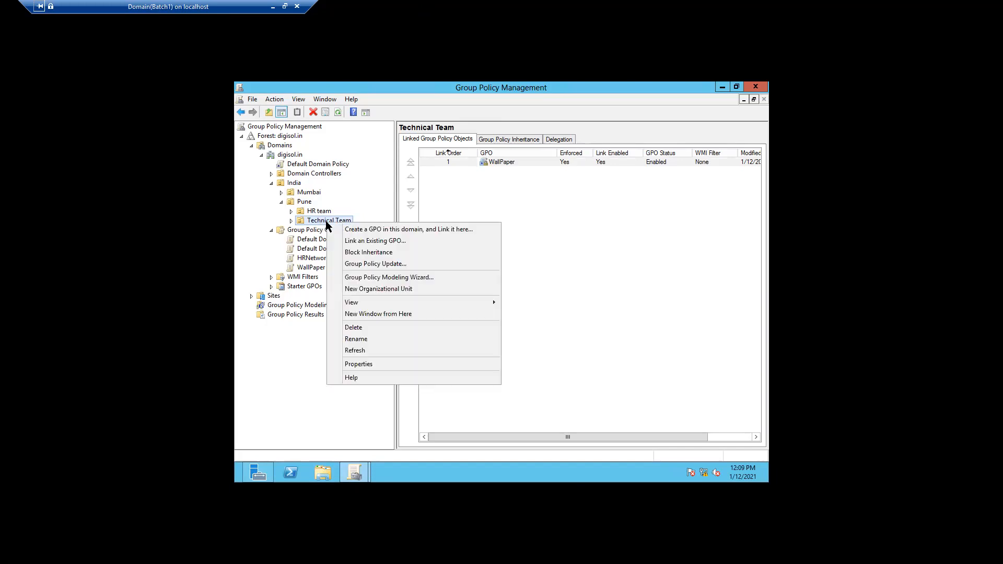
click(354, 241)
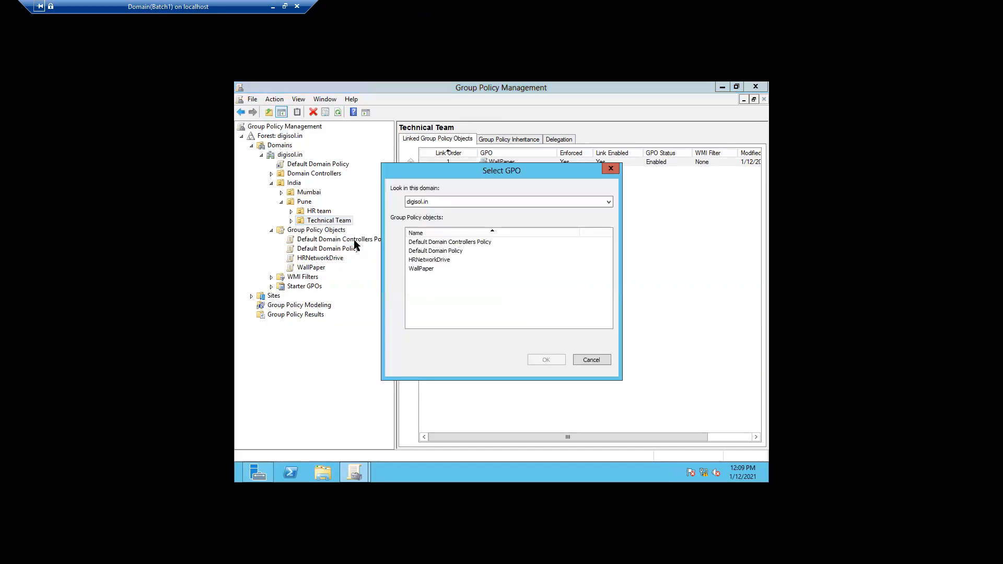
click(426, 261)
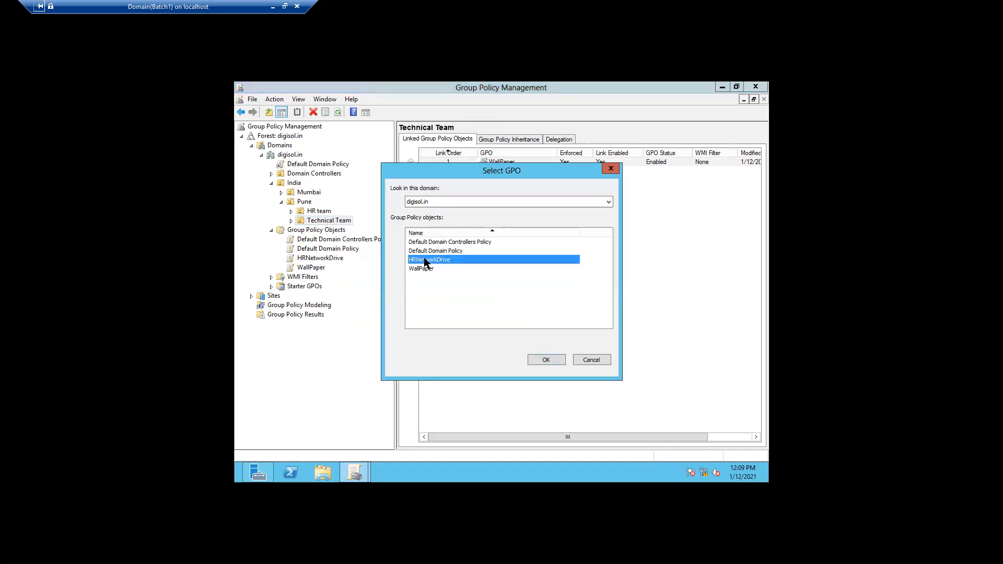
click(540, 360)
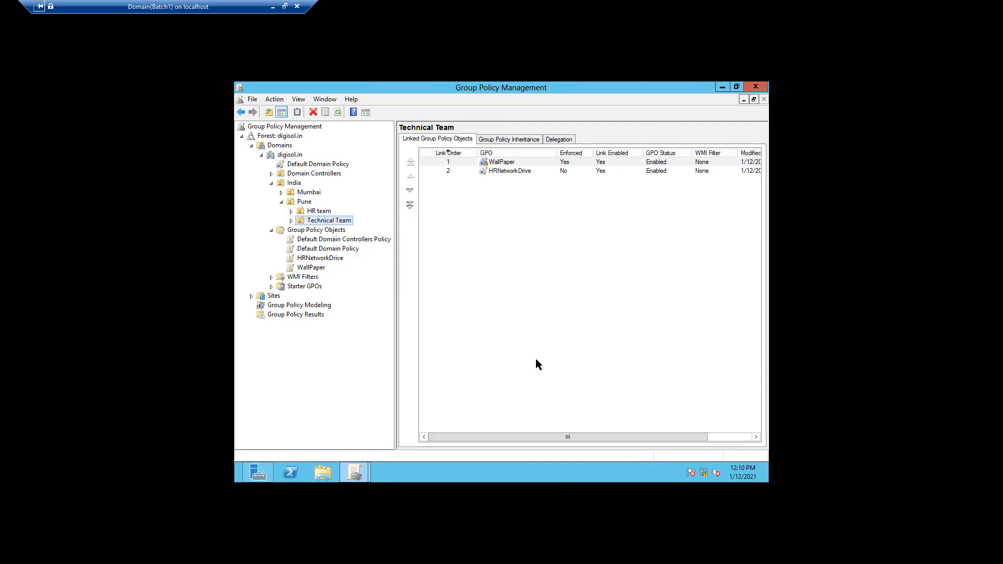
Select the HRNetworkDrive link and expand Technical Team to list its WallPaper and HRNetworkDrive links
click(497, 170)
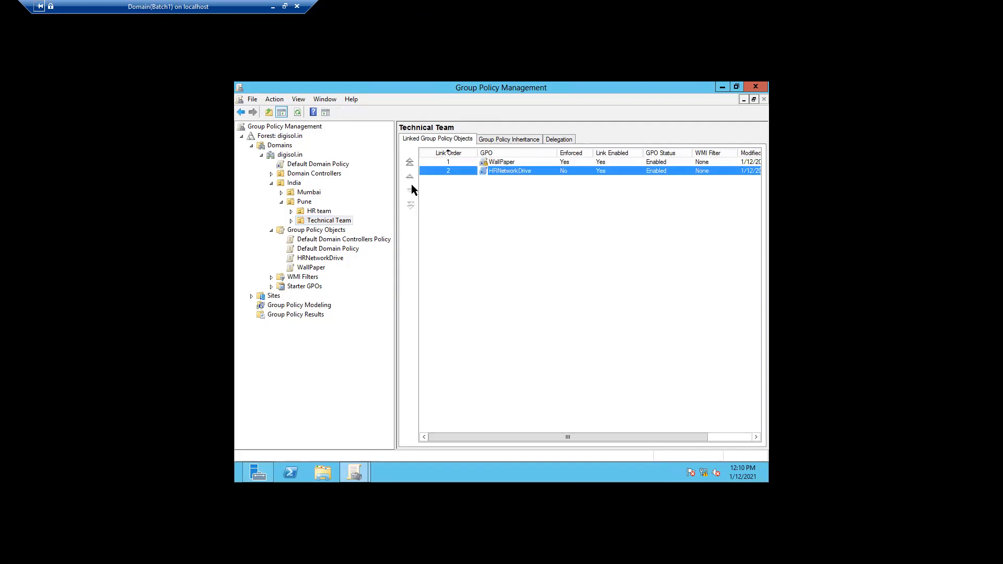
click(291, 221)
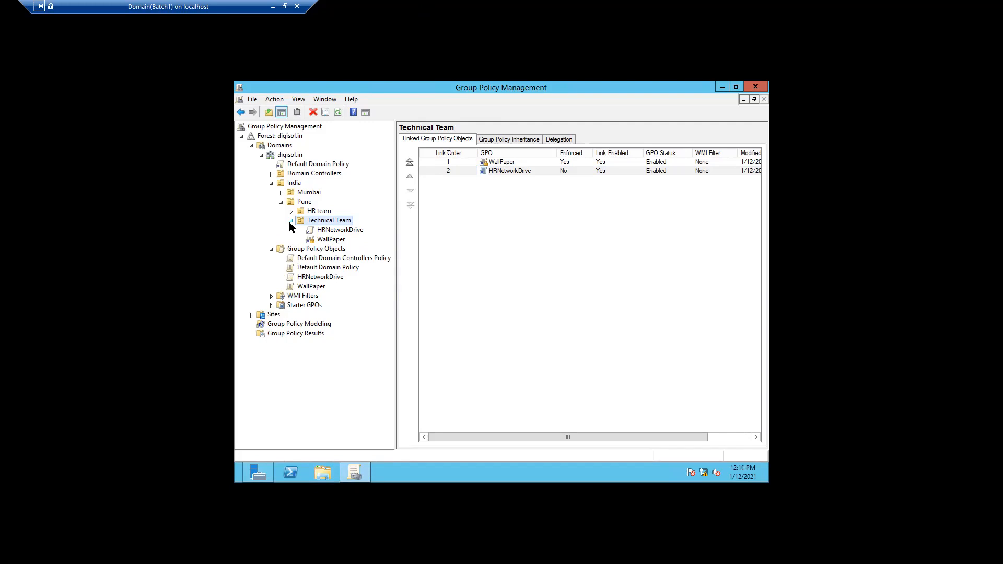
Select HRNetworkDrive under Technical Team, dismiss the link notice, and bring up its link actions
click(343, 231)
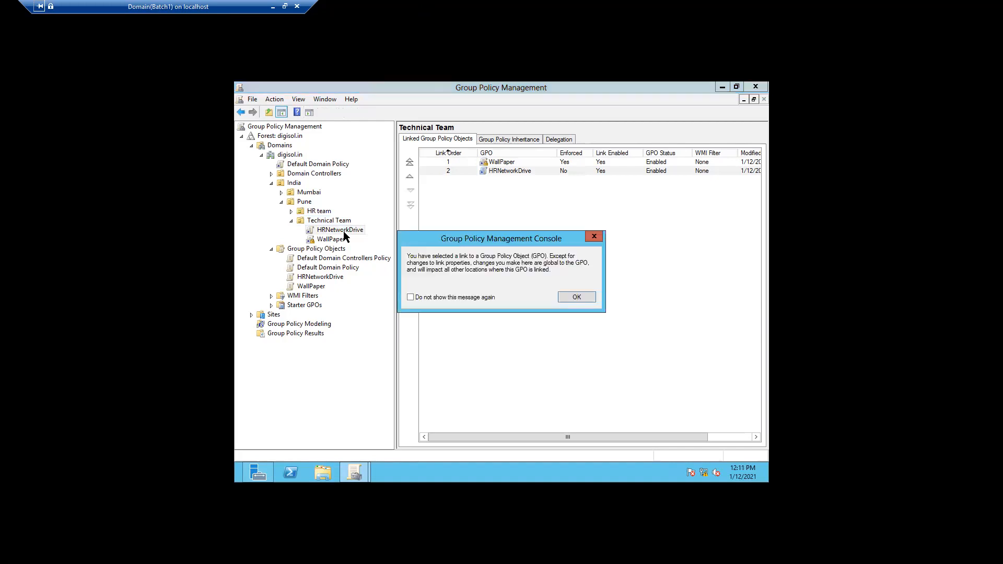
click(577, 298)
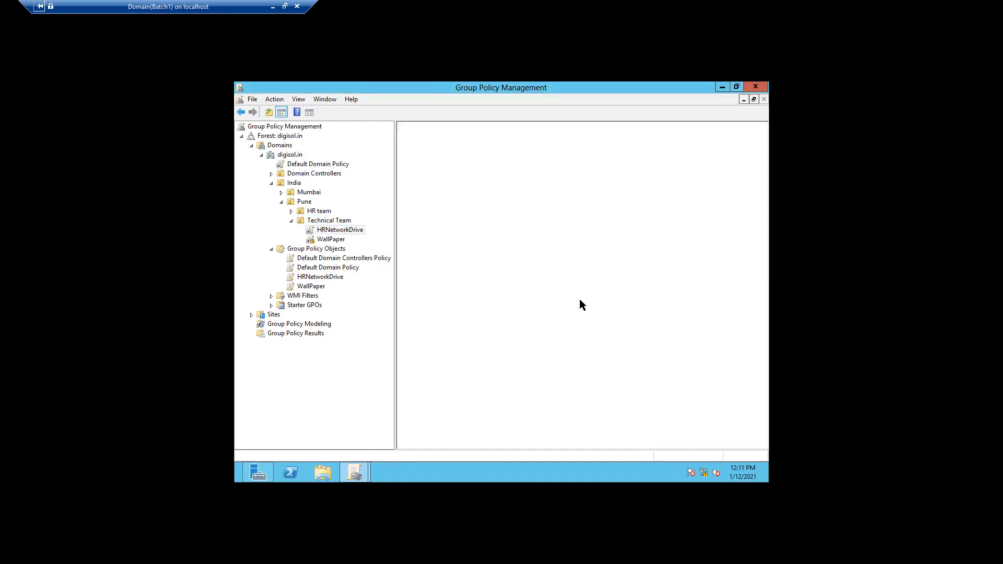
right_click(356, 232)
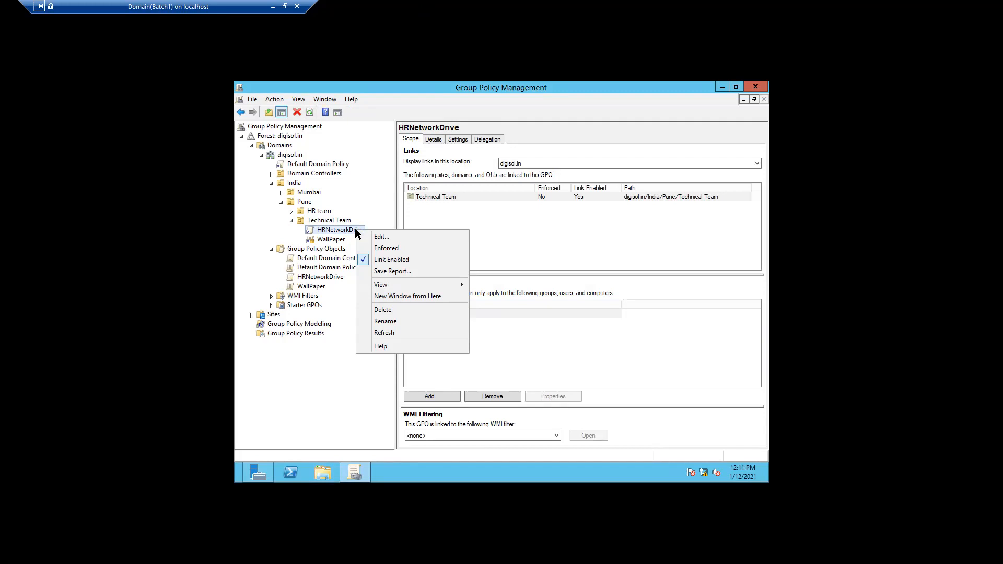
Edit the HRNetworkDrive GPO and expand the User Configuration Policies branch
click(378, 236)
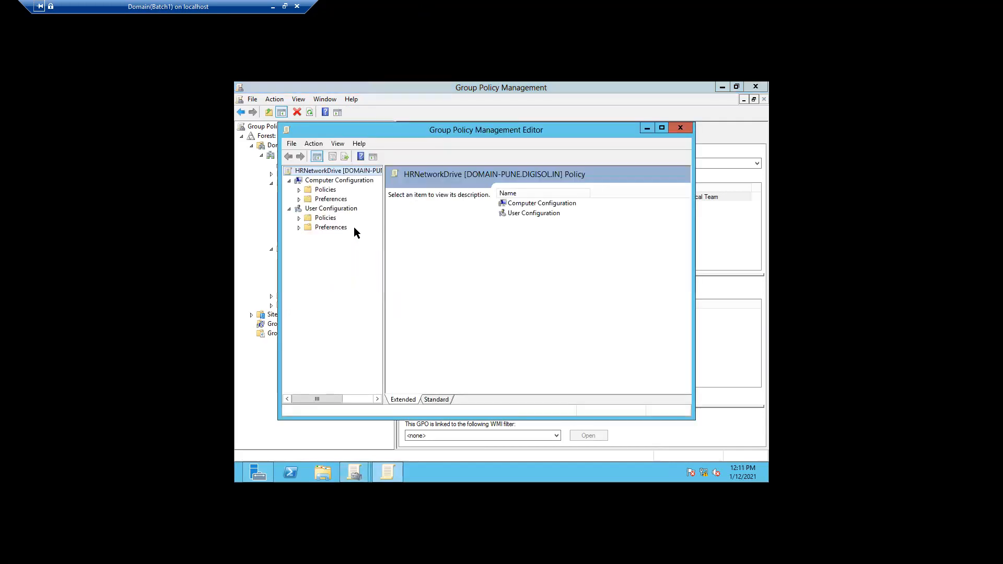
click(327, 210)
click(325, 218)
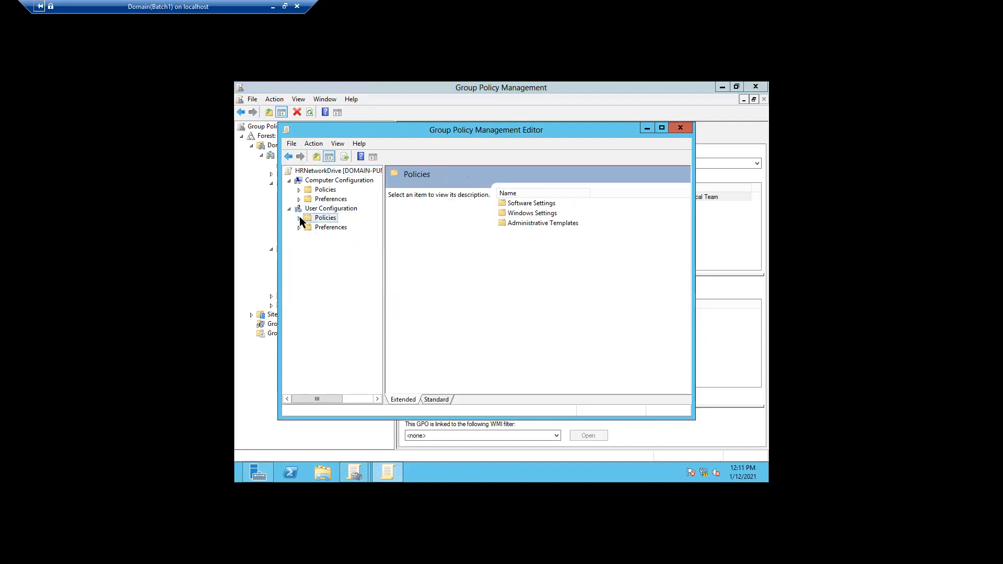
click(299, 217)
click(309, 227)
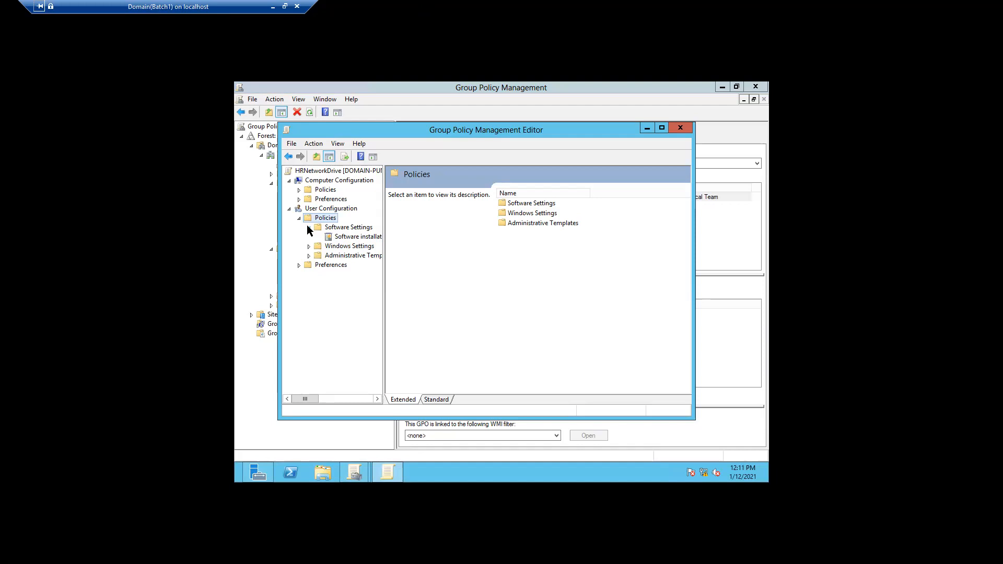
Widen the tree and navigate Windows Settings to the user Scripts (Logon/Logoff) node
click(309, 228)
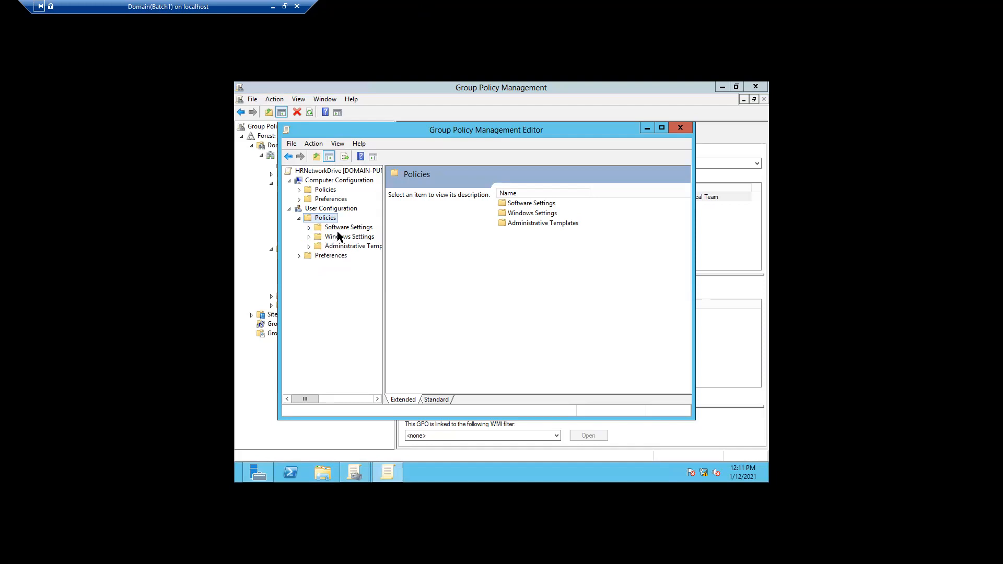
click(339, 227)
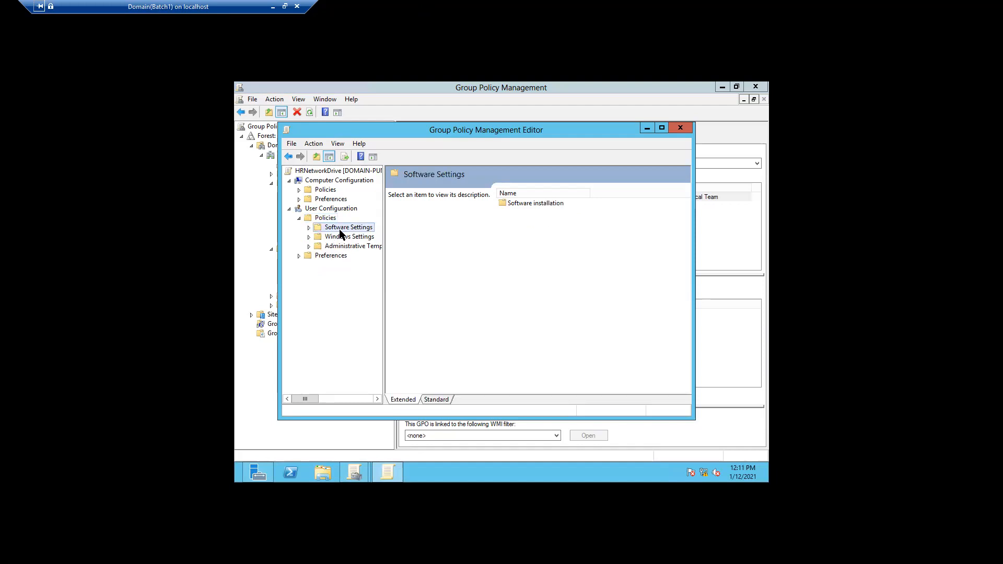
click(309, 228)
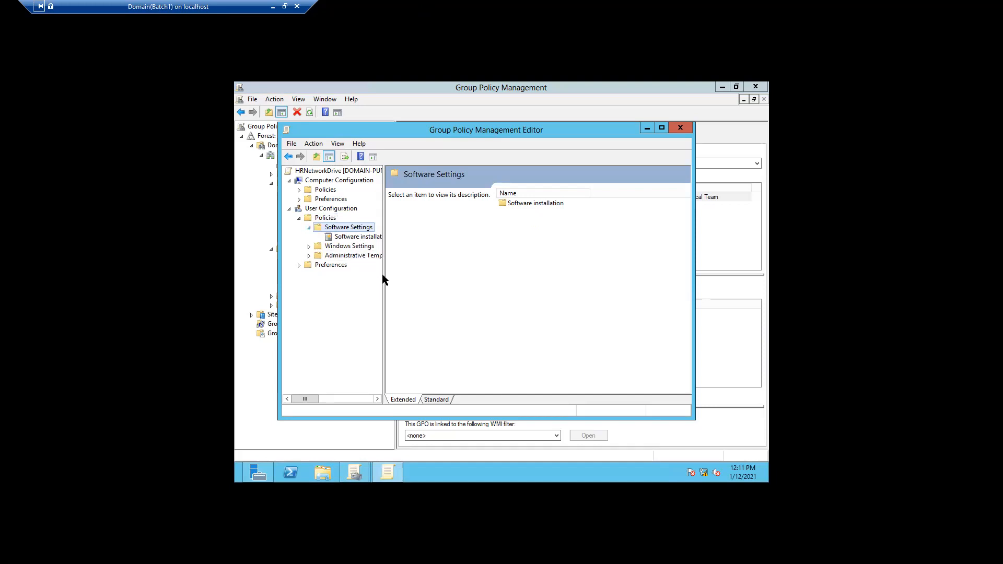
drag(386, 273, 425, 273)
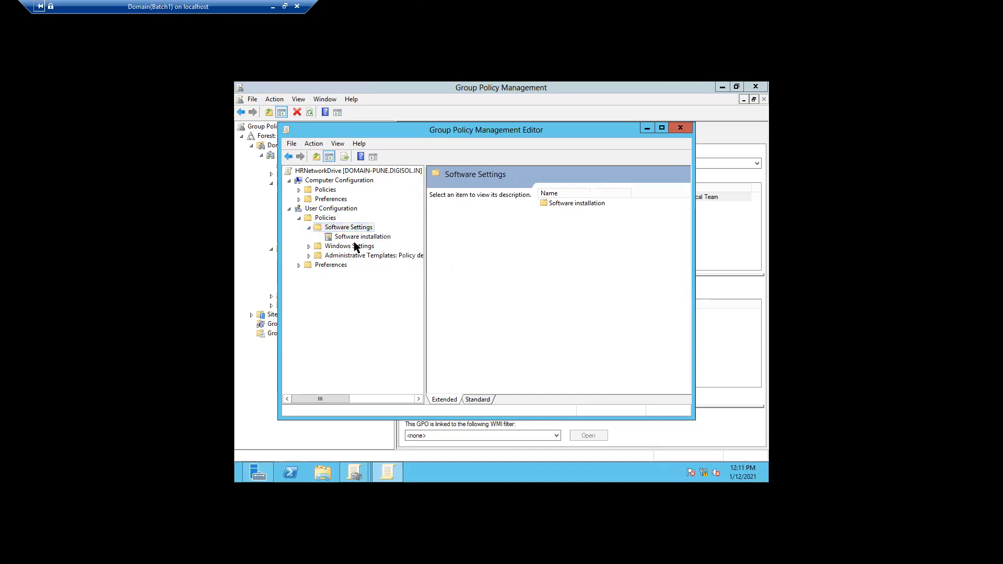
click(309, 228)
click(308, 236)
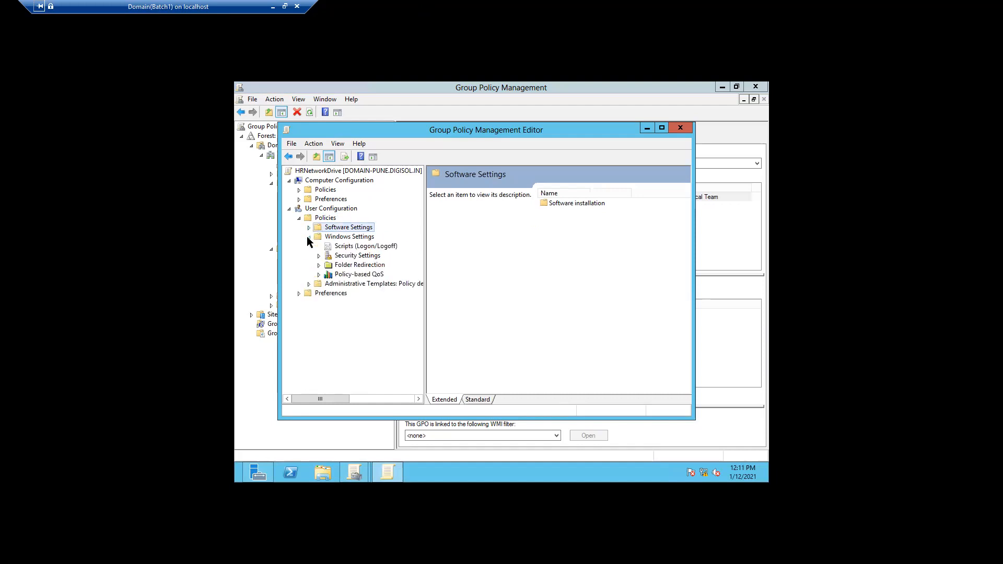
click(344, 249)
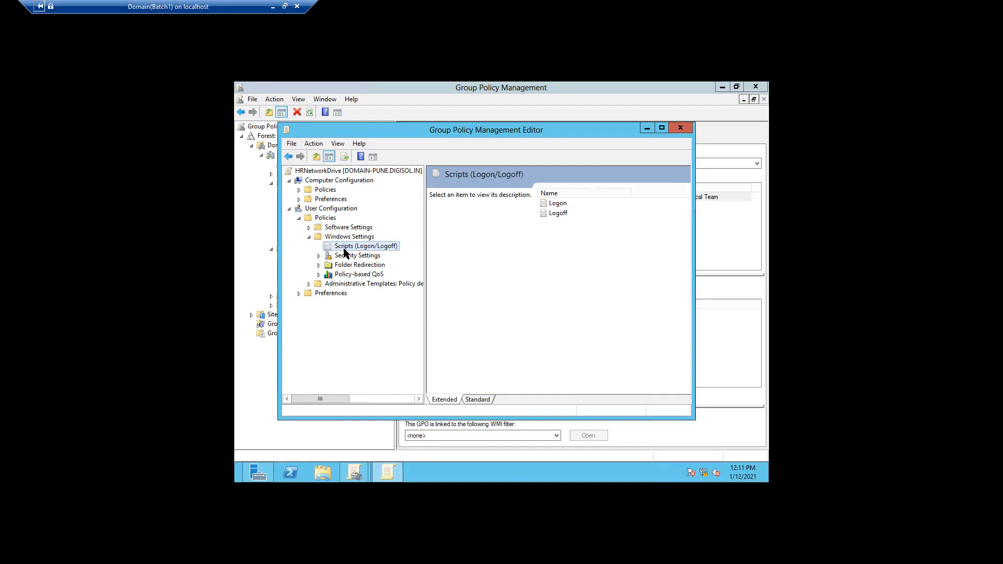
Confirm the Logon Properties script list is empty, close it, and minimize the policy editor
double_click(558, 205)
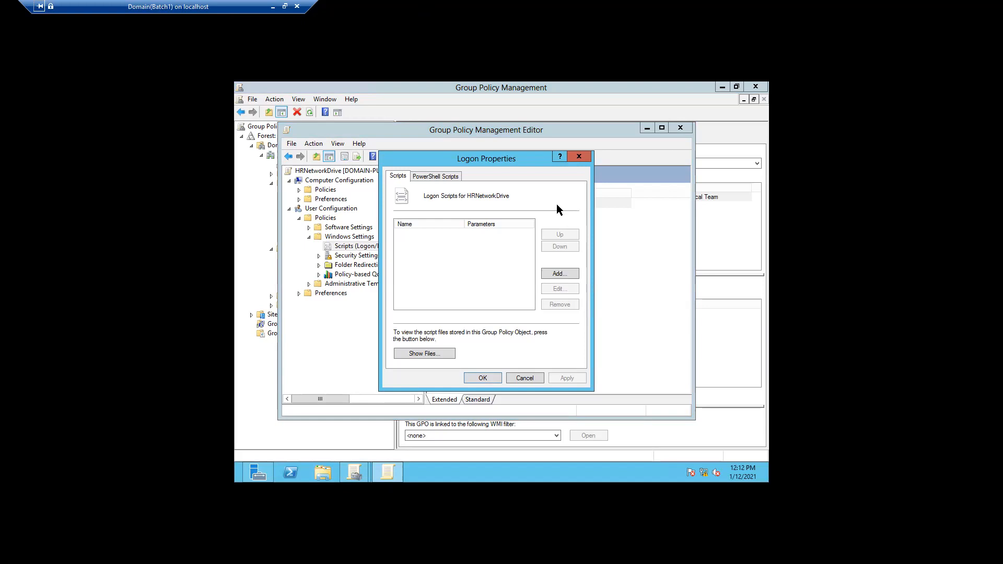
click(579, 156)
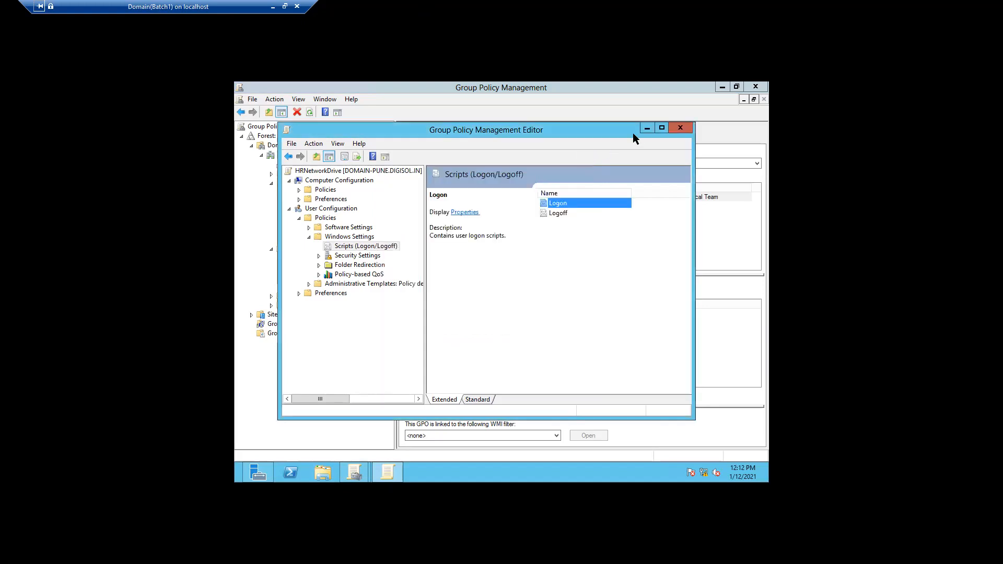
click(645, 130)
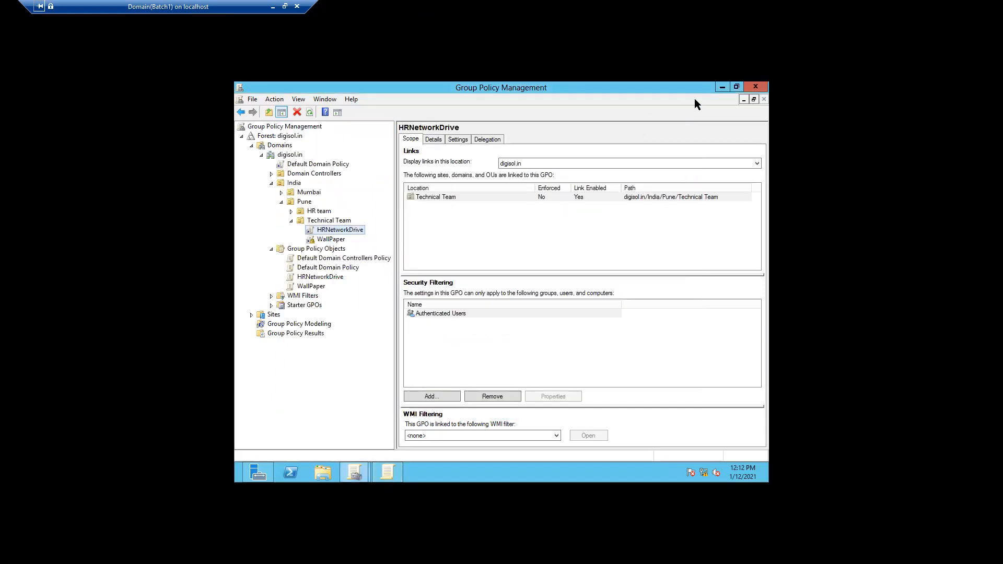
Minimize Group Policy Management and Server Manager, then bring up File Explorer
click(722, 88)
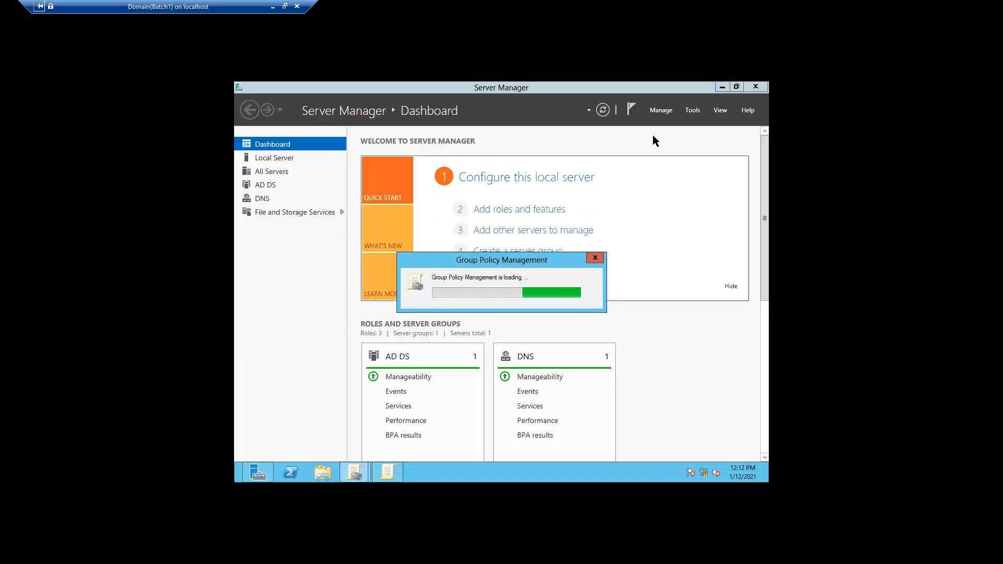
click(721, 87)
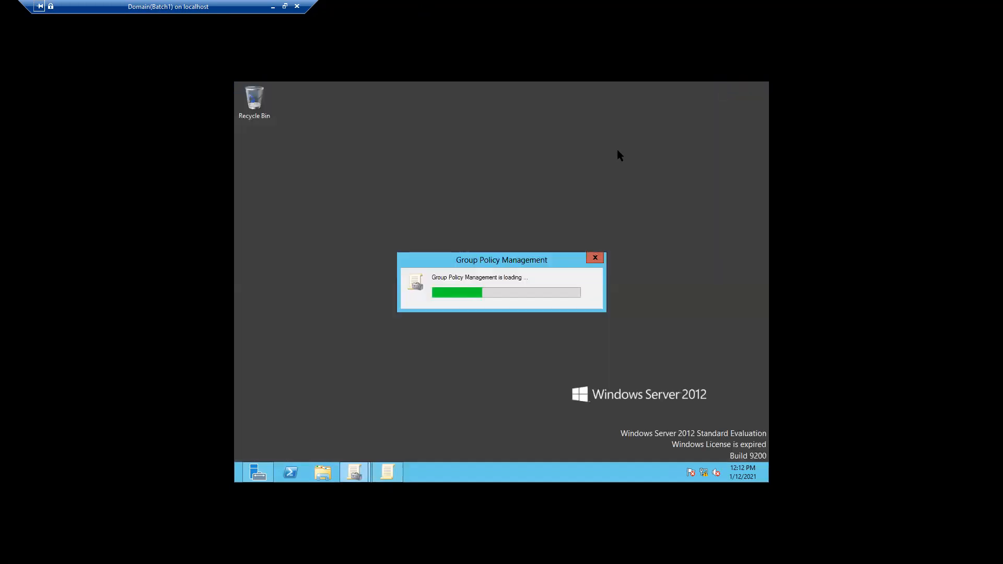
click(322, 472)
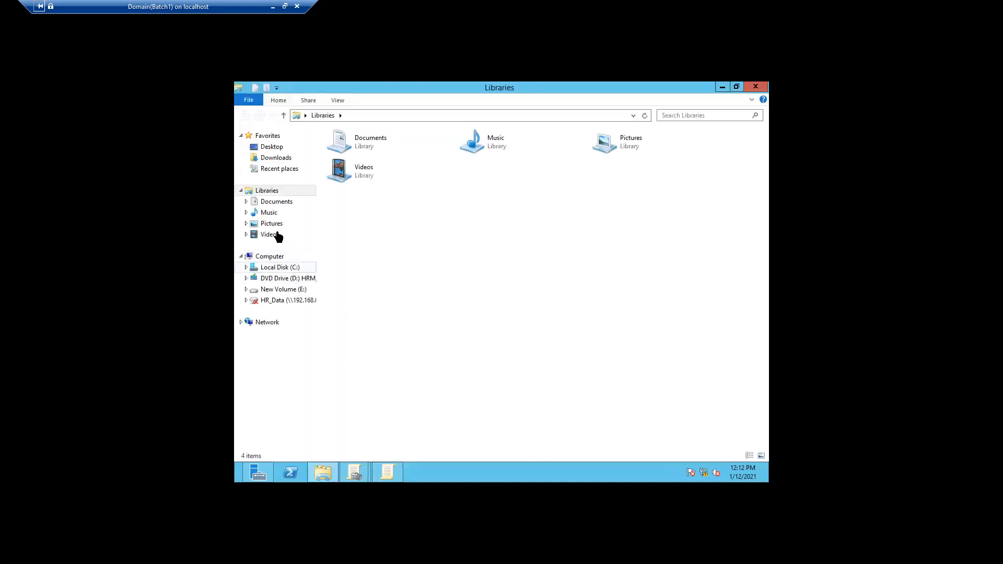
Edit NetworkDrive from Documents in Notepad and select its net use Z: HR_Data mapping text
click(278, 202)
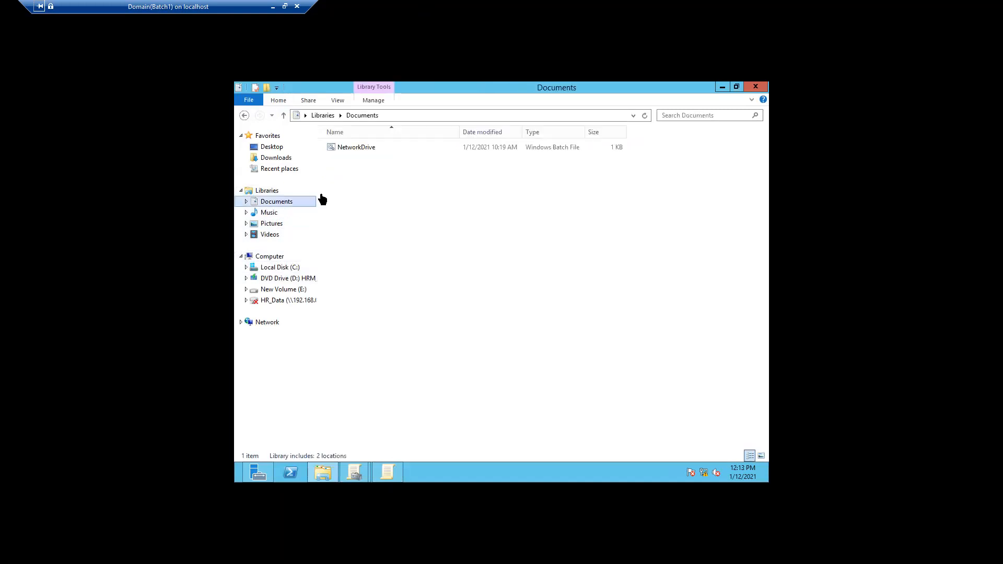
right_click(362, 149)
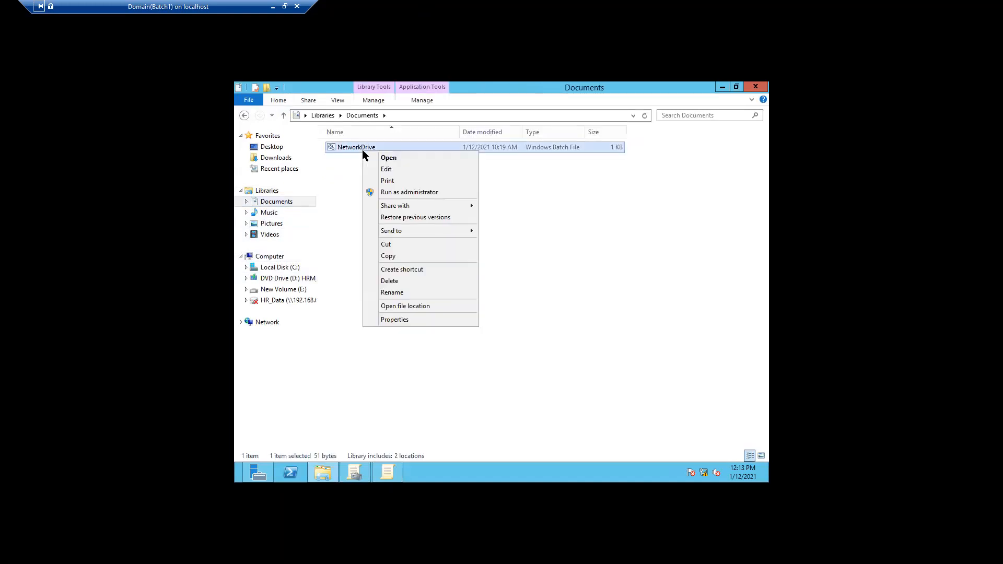
click(386, 169)
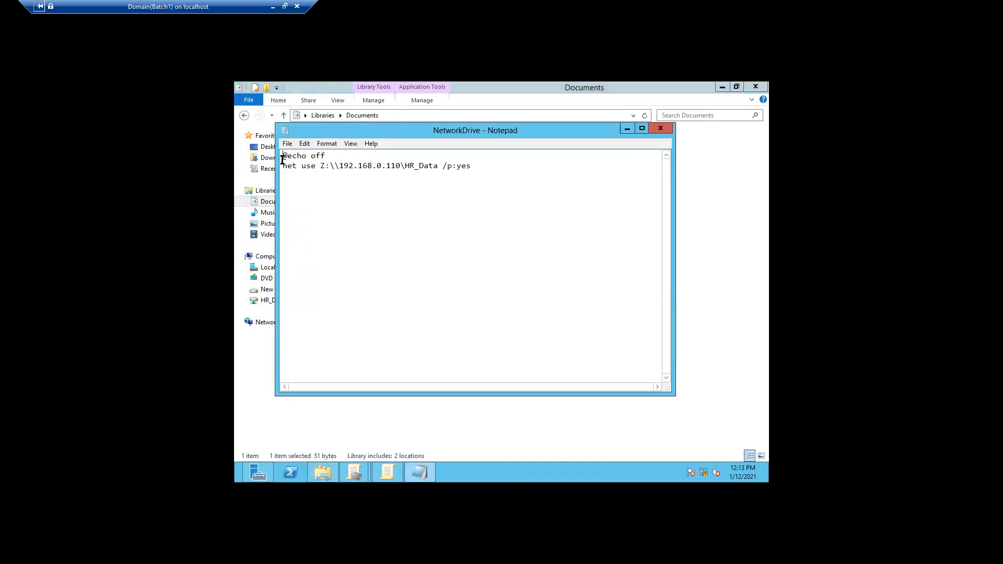
drag(283, 157, 485, 168)
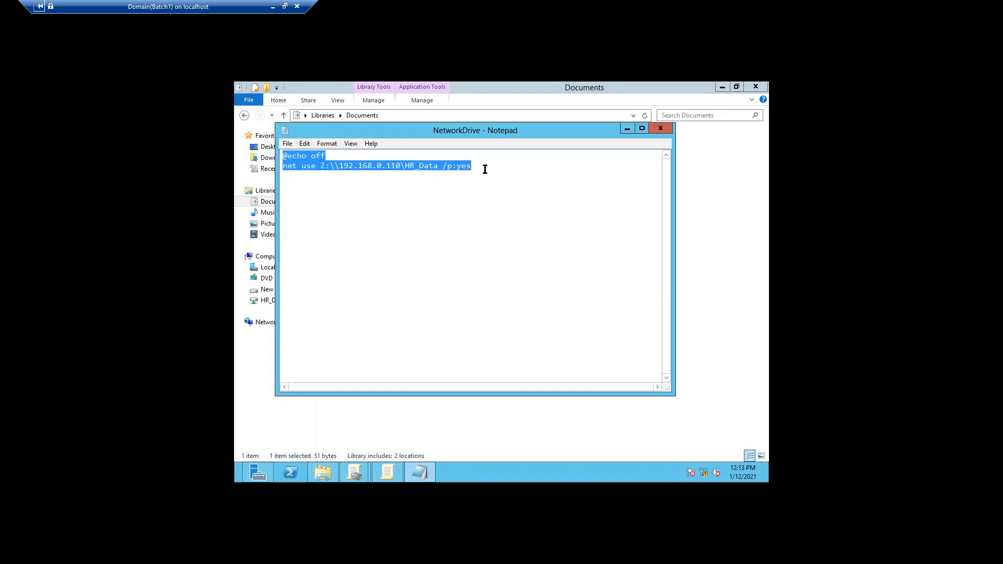
Close the NetworkDrive script and return via Explorer to the Group Policy Management Editor
click(658, 129)
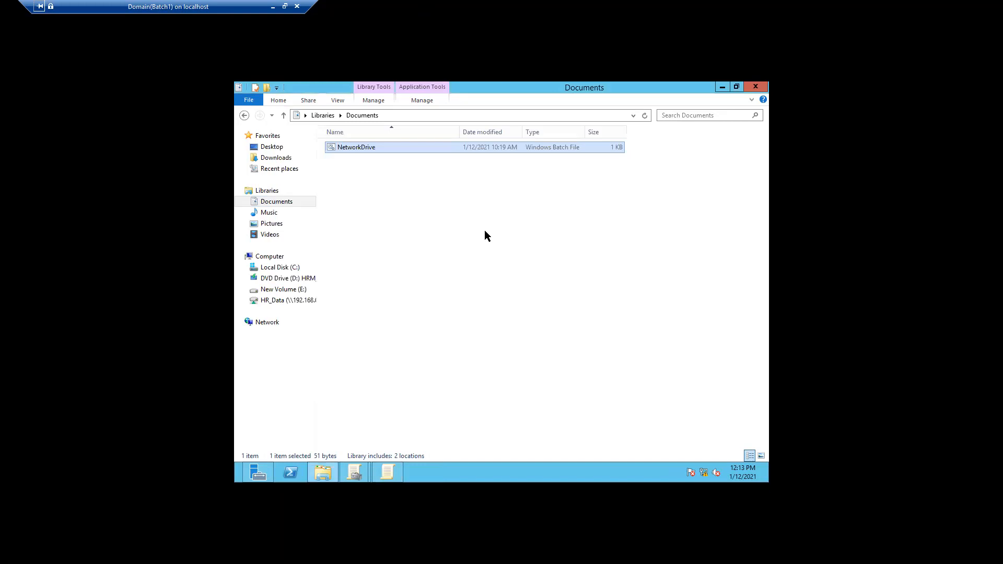
mouse_move(321, 472)
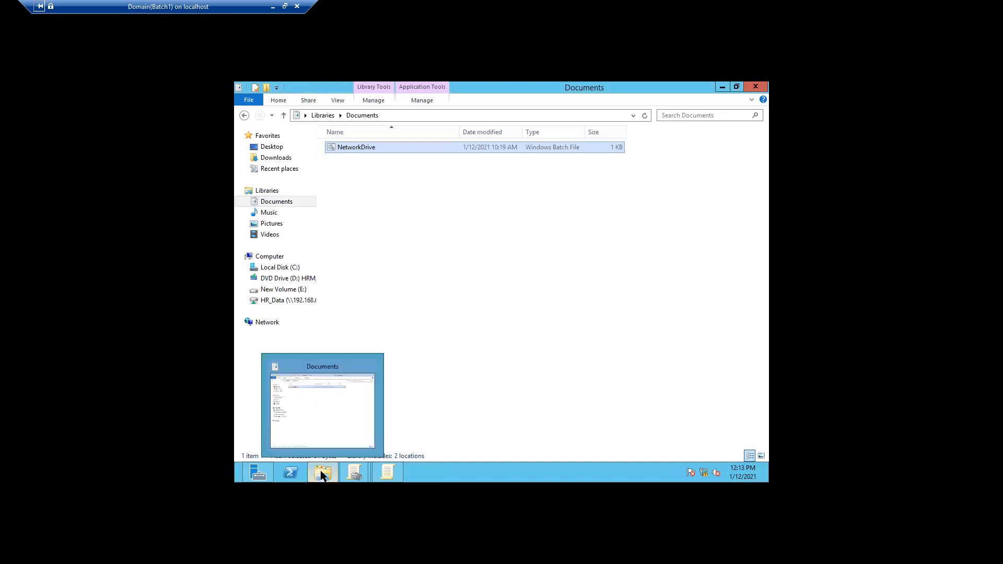
click(331, 422)
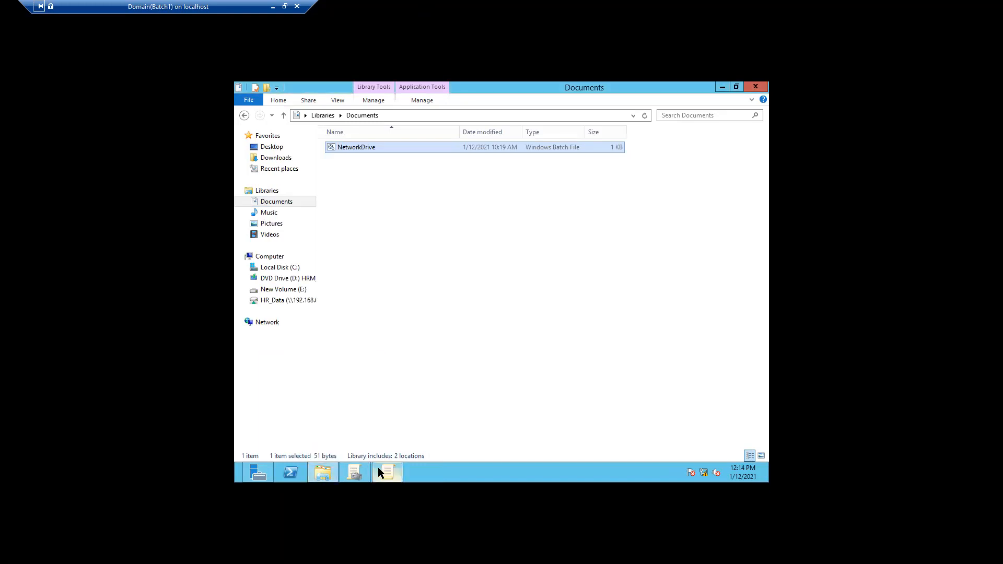
mouse_move(378, 467)
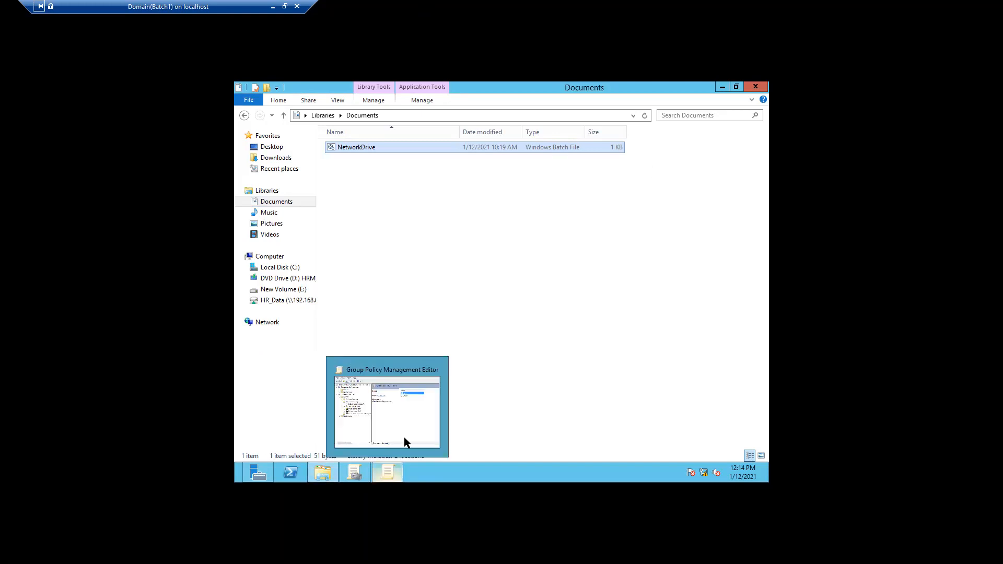
click(406, 429)
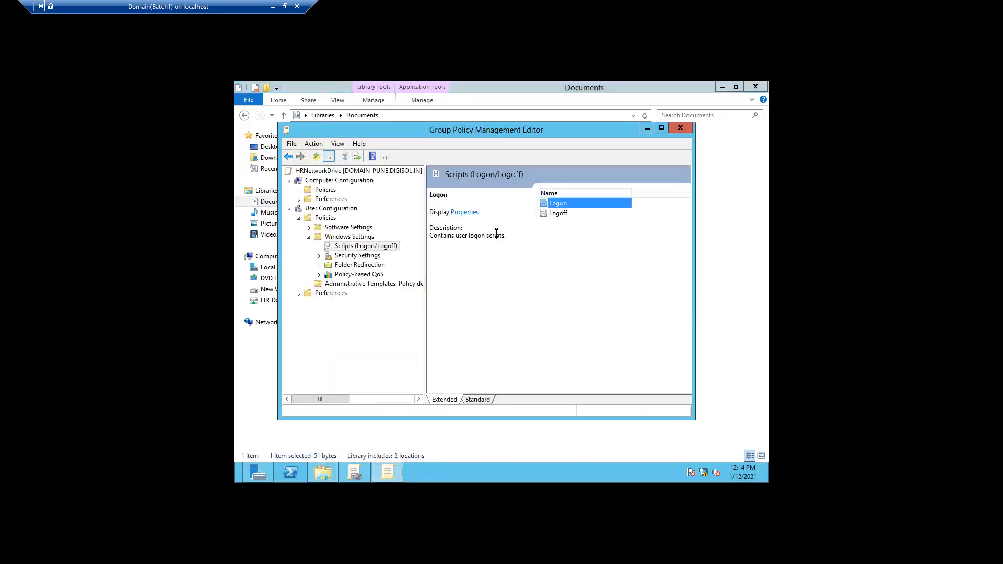
In Logon Properties, start adding a script and browse to the empty Logon scripts folder
double_click(566, 202)
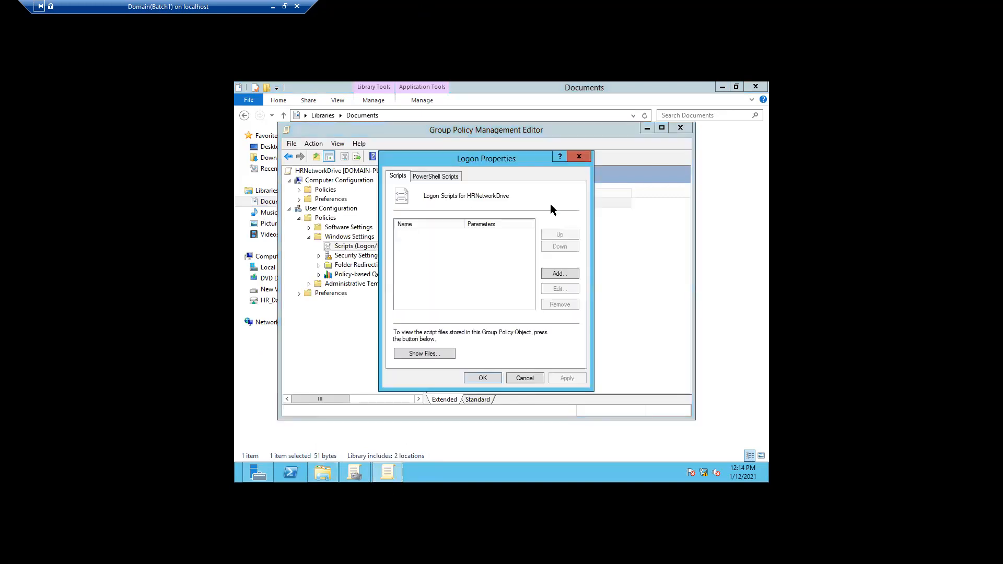
click(560, 274)
click(573, 236)
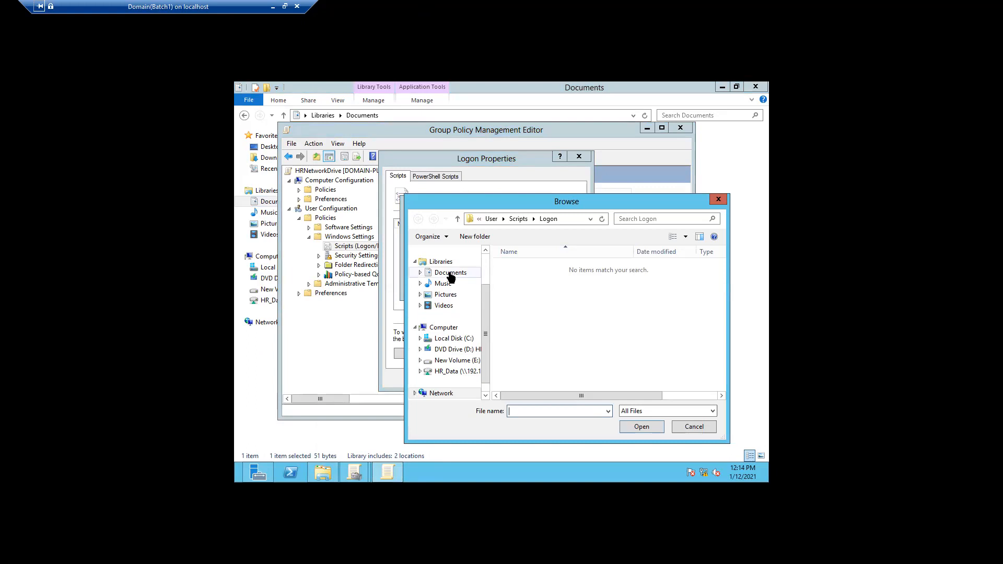
In the Browse window, locate NetworkDrive in the Documents library and copy it
click(564, 221)
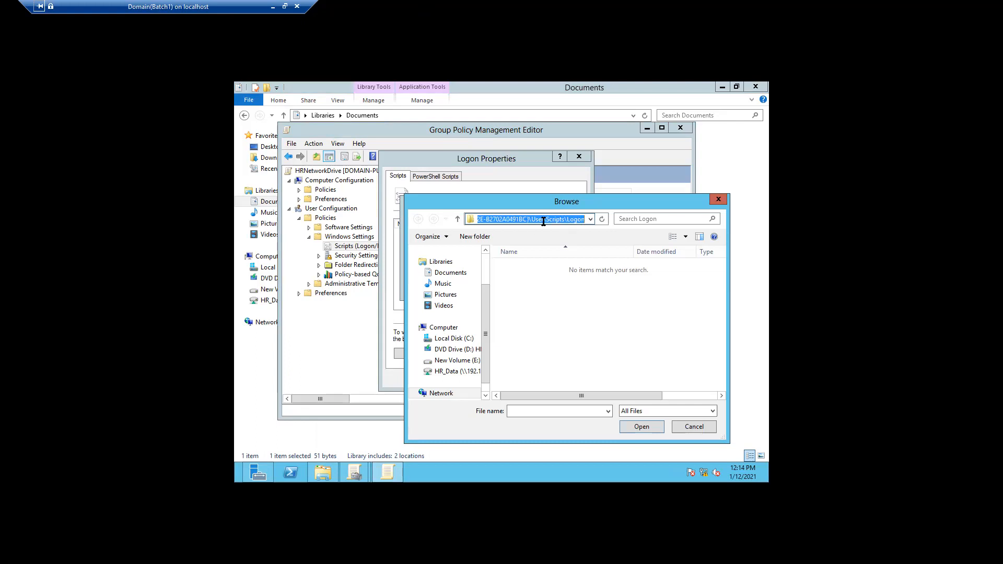
click(457, 219)
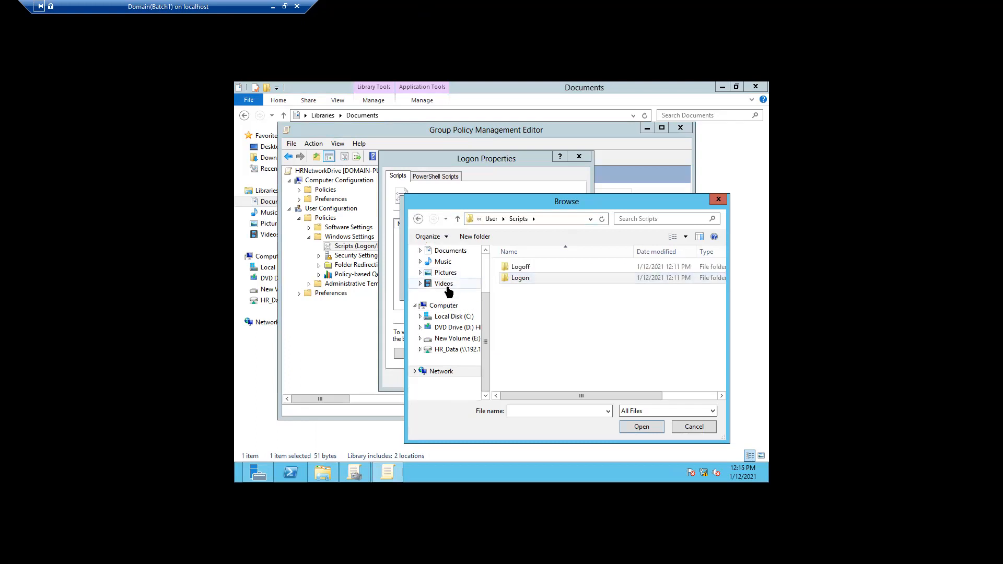
click(450, 251)
click(531, 268)
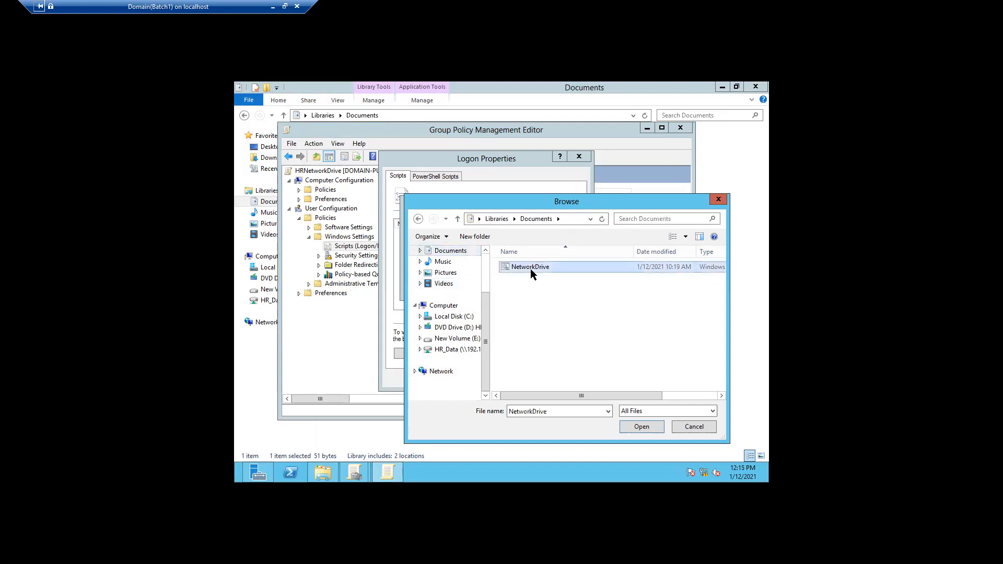
right_click(531, 268)
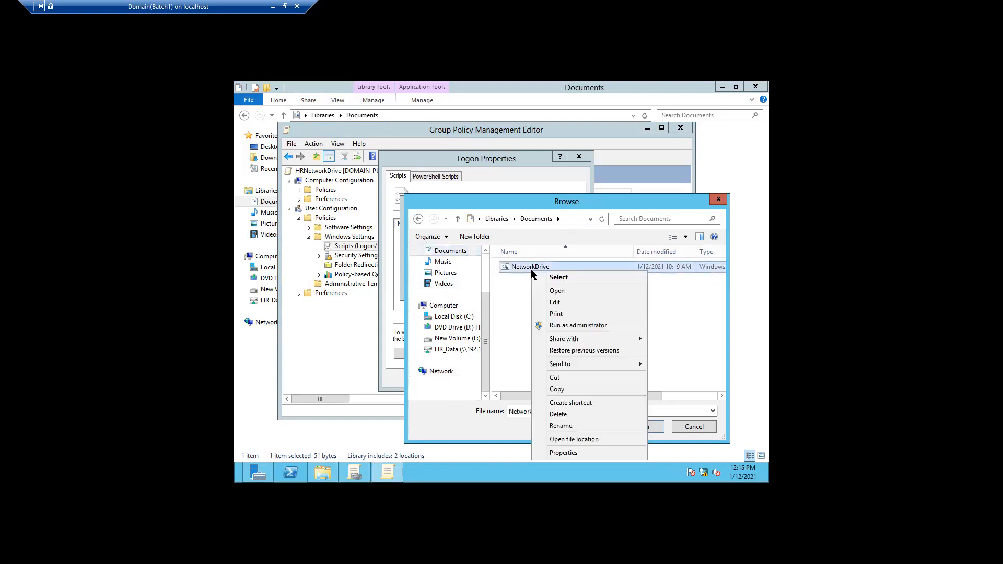
click(556, 389)
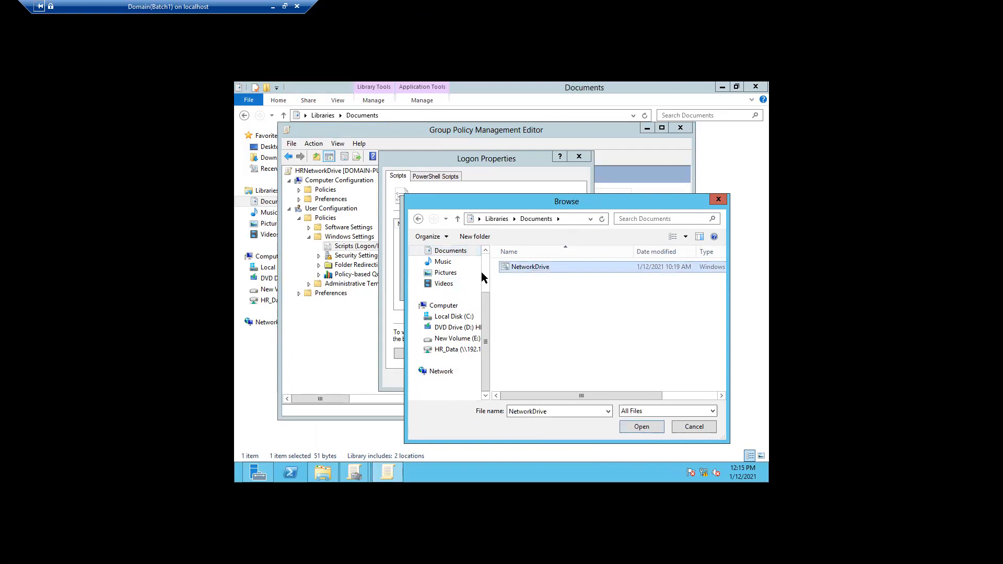
Paste NetworkDrive.bat into the policy's Logon folder and add it as the logon script
click(418, 219)
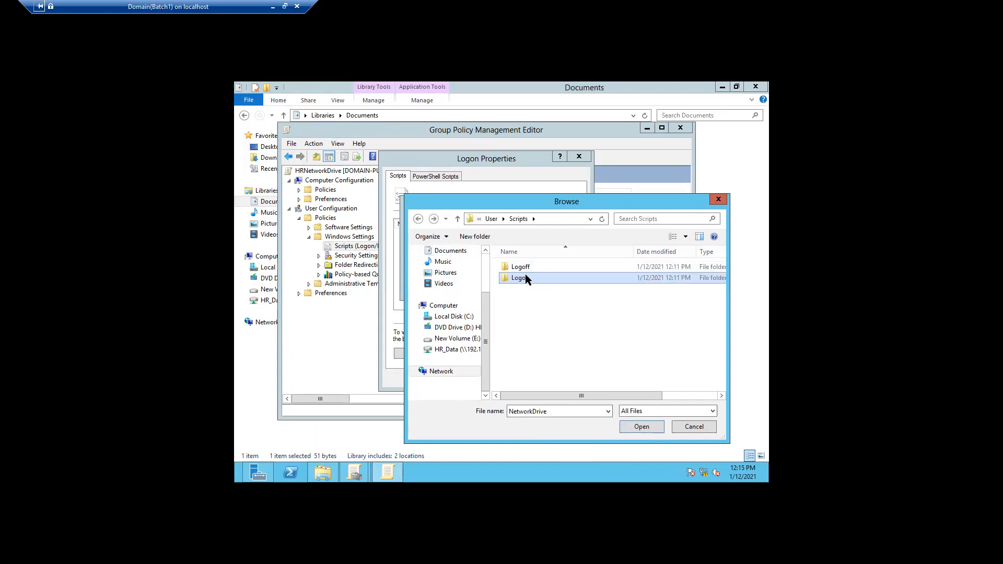
double_click(526, 278)
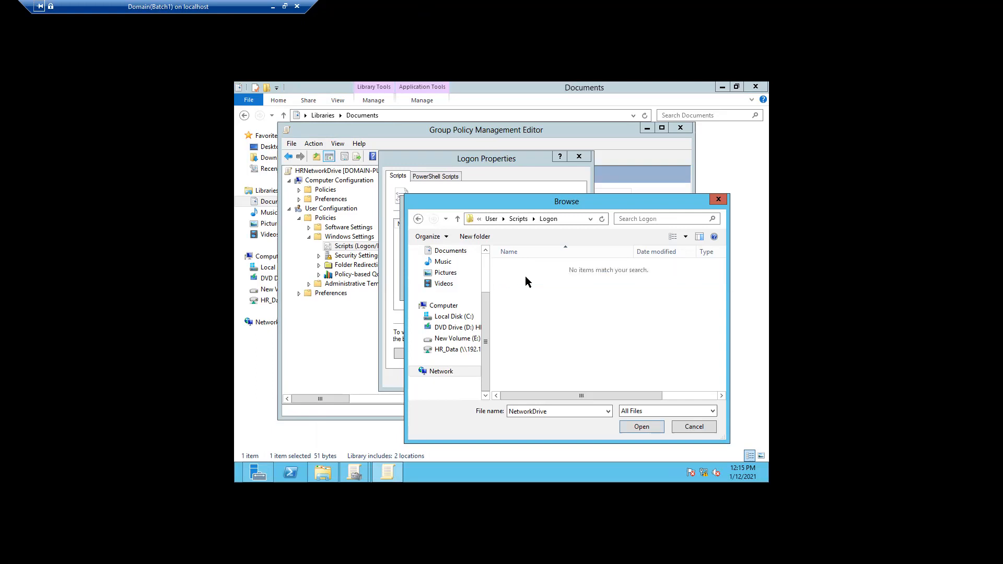
key(ctrl+v)
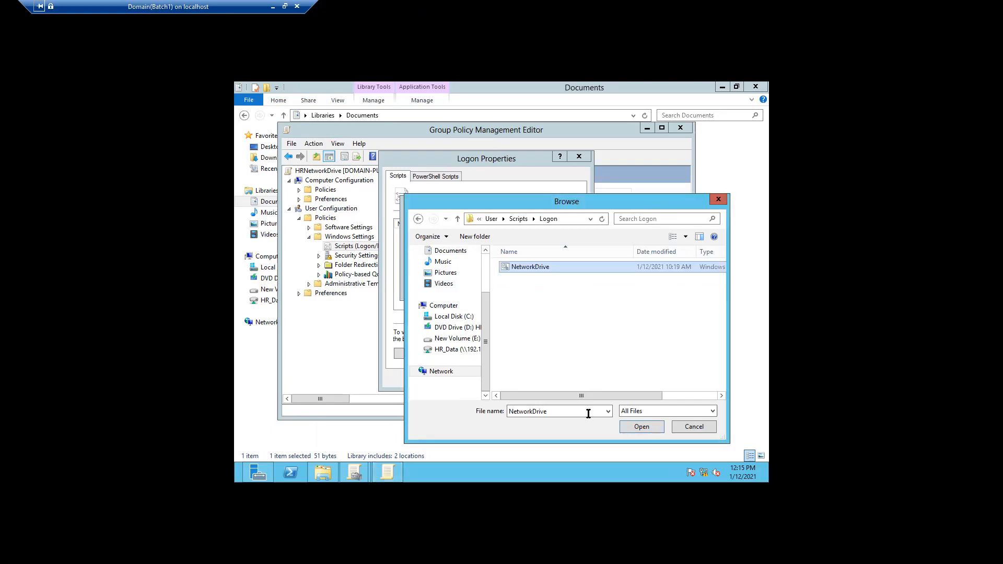
click(632, 430)
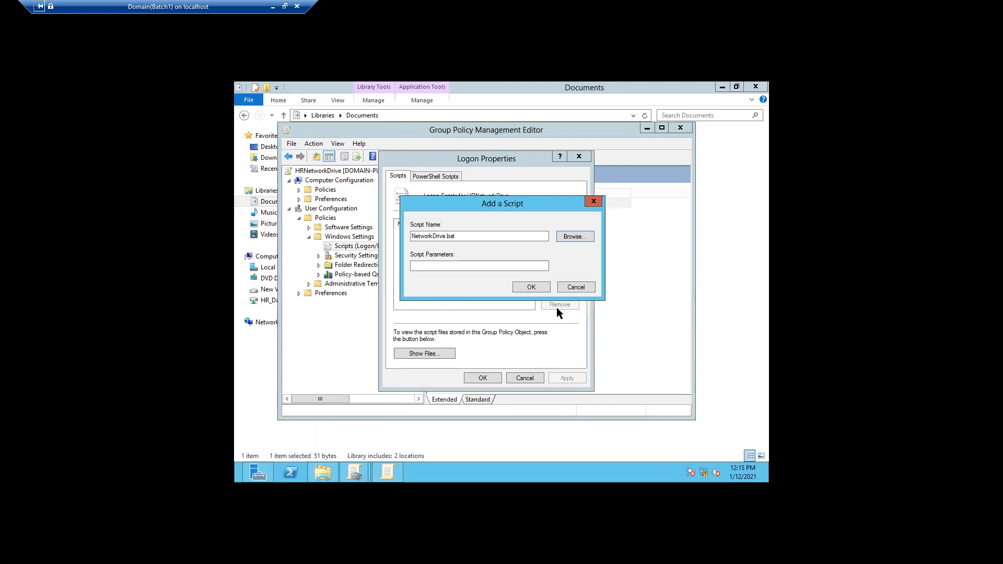
click(532, 286)
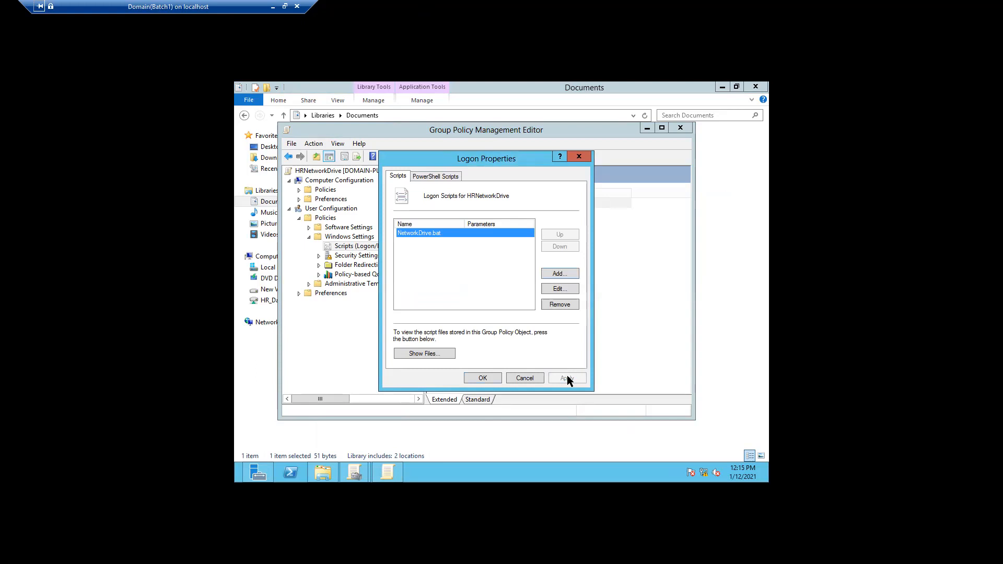
Show the HRNetworkDrive policy's SYSVOL User\Scripts\Logon folder and its full path, confirming NetworkDrive is there
click(424, 354)
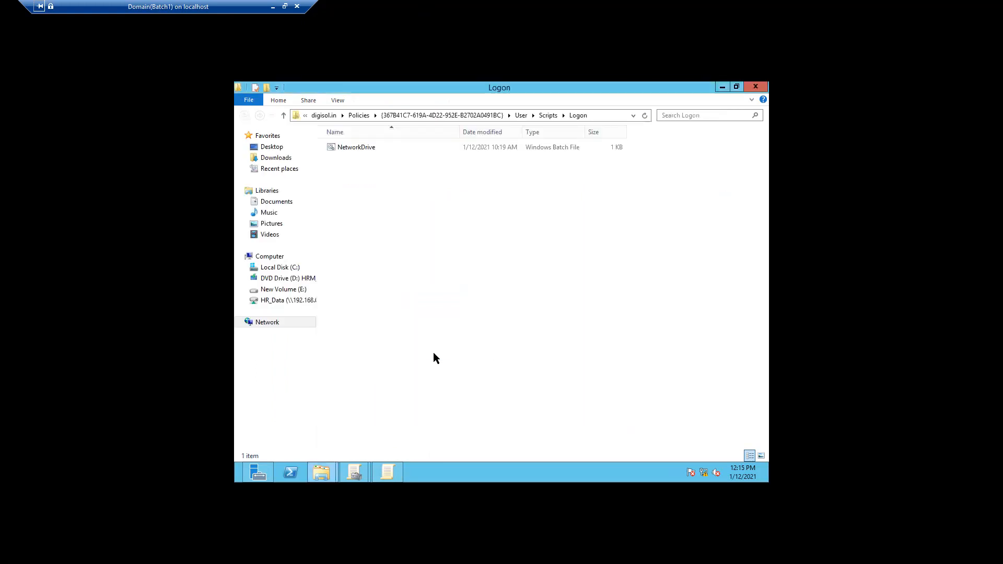
click(608, 118)
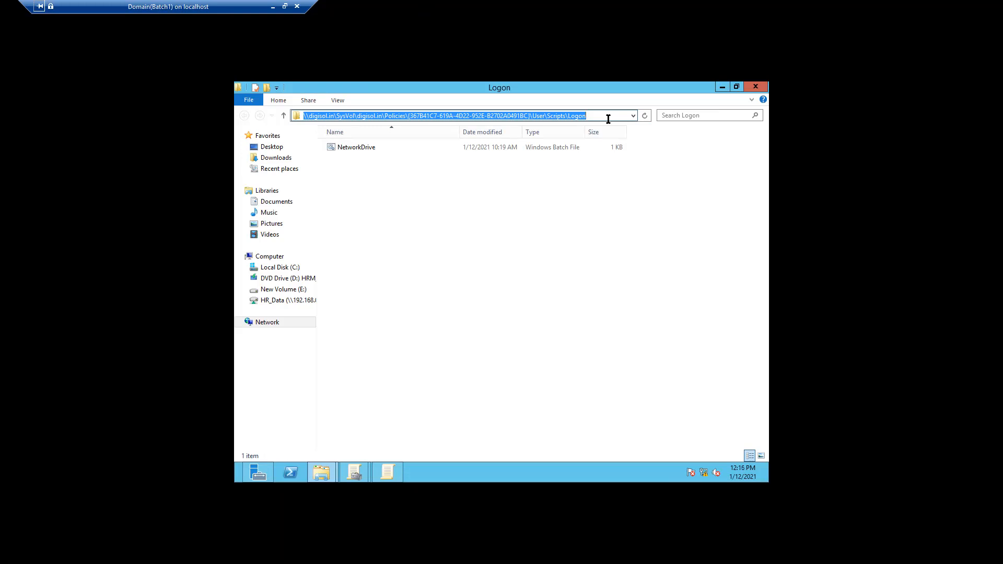
Minimise the Logon folder, confirm the Logon Properties and close the Group Policy Management Editor
click(721, 87)
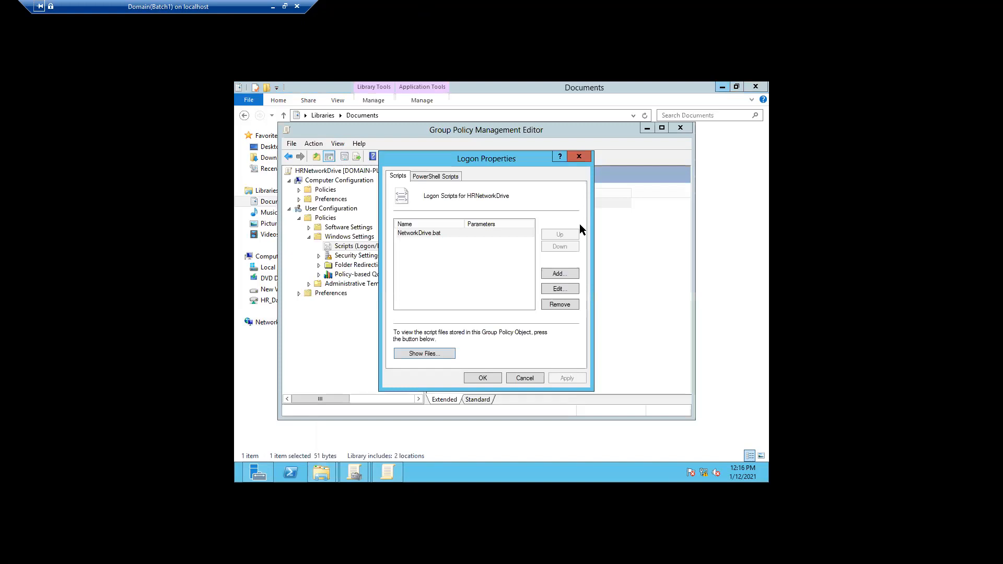
click(480, 377)
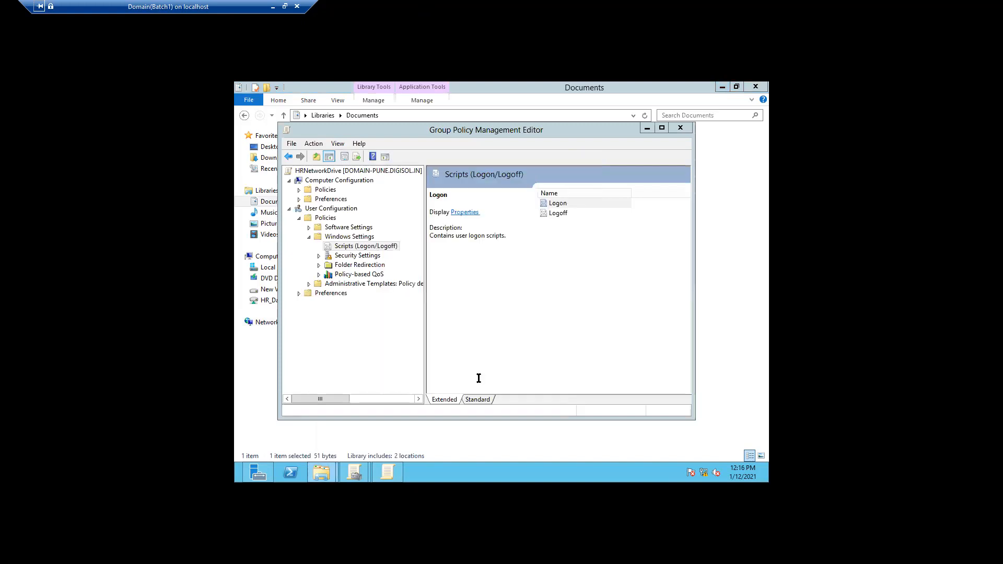
click(680, 128)
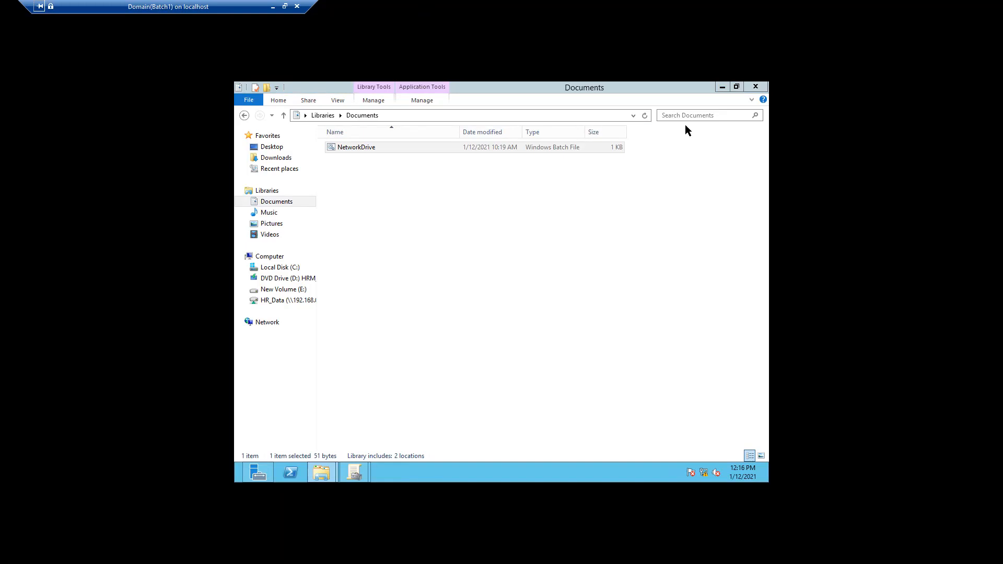
Minimise the Documents library and bring Group Policy Management back on screen
click(720, 88)
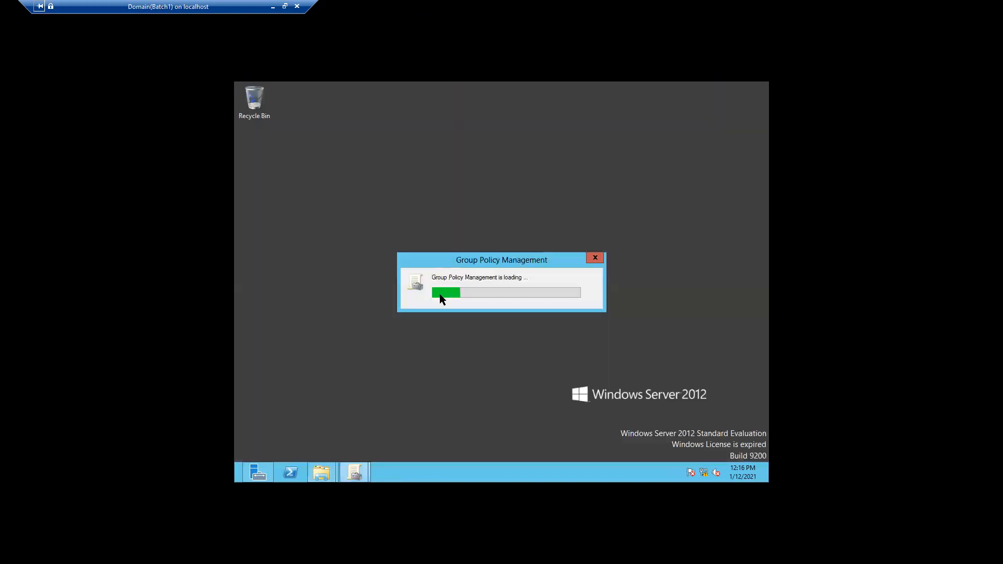
click(595, 258)
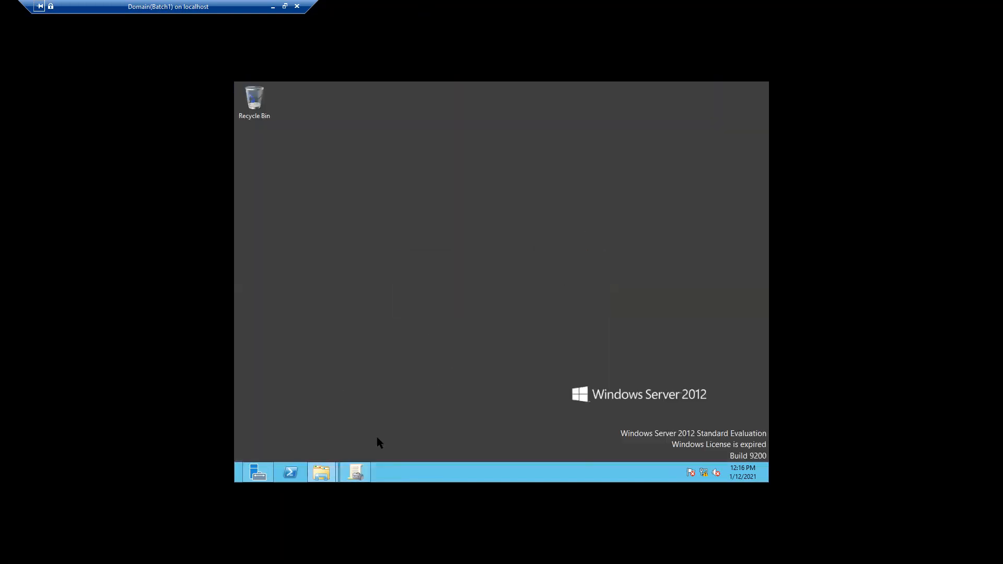
mouse_move(356, 469)
click(361, 427)
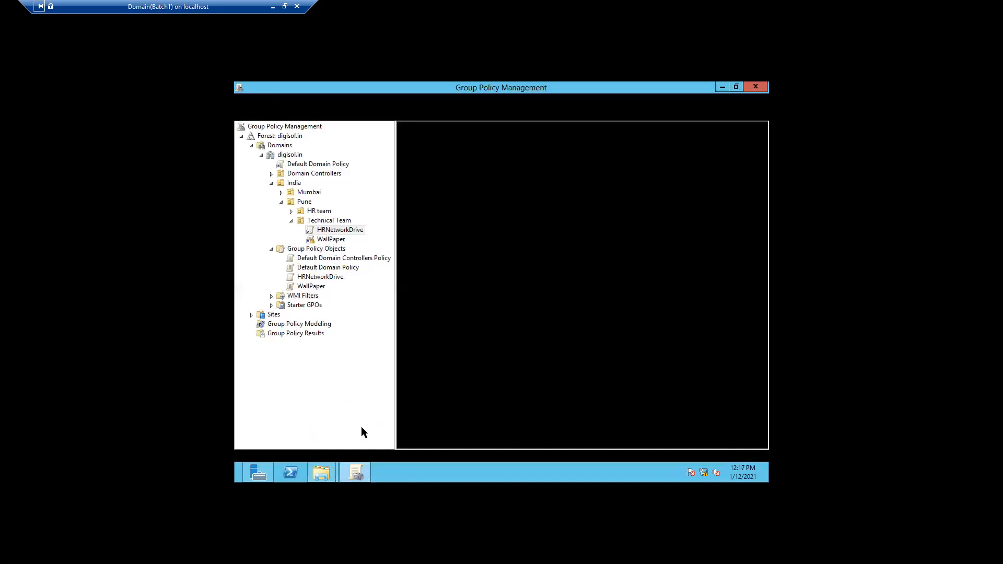
Select the HRNetworkDrive link under Technical Team and acknowledge the policy-link message
right_click(330, 232)
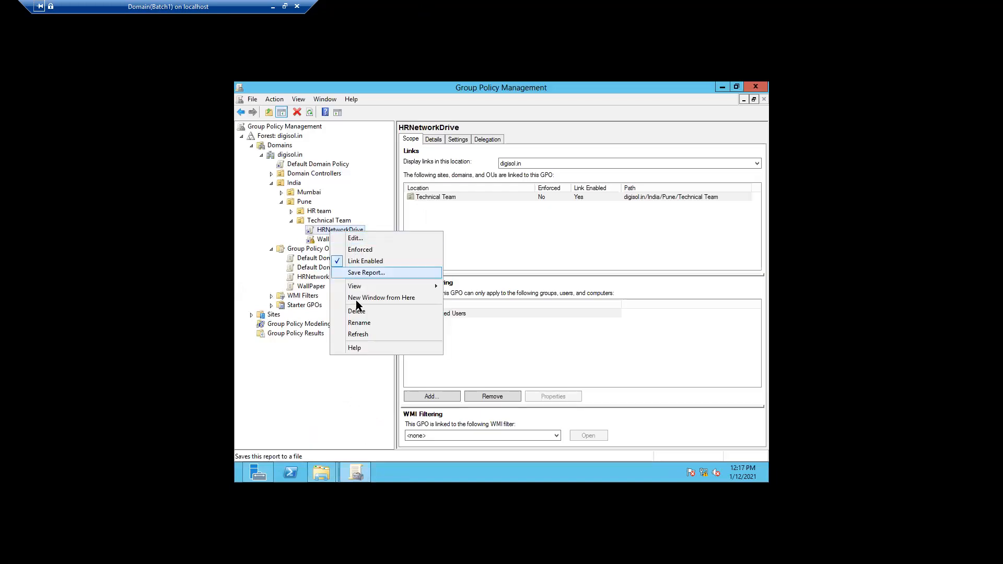
click(358, 335)
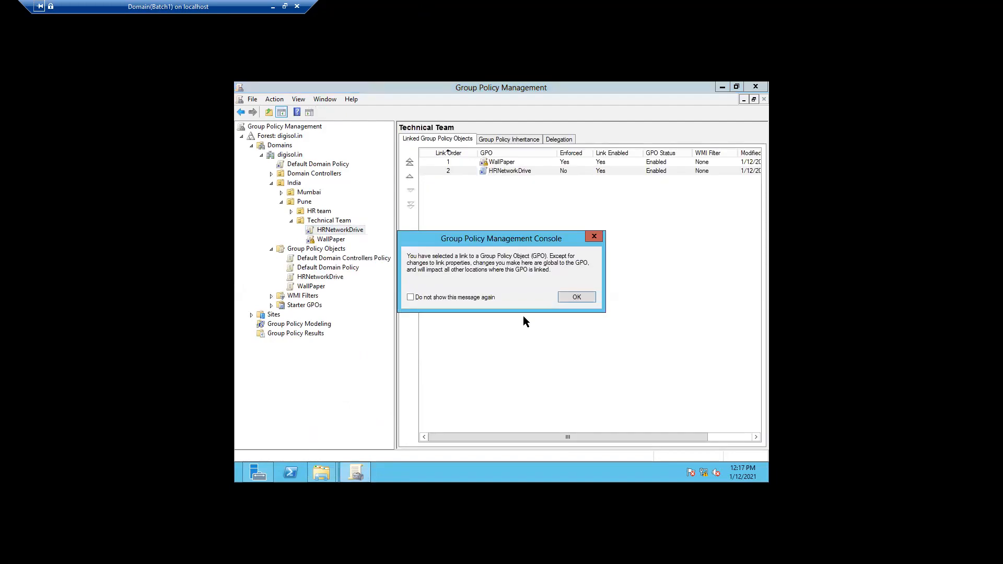
click(576, 298)
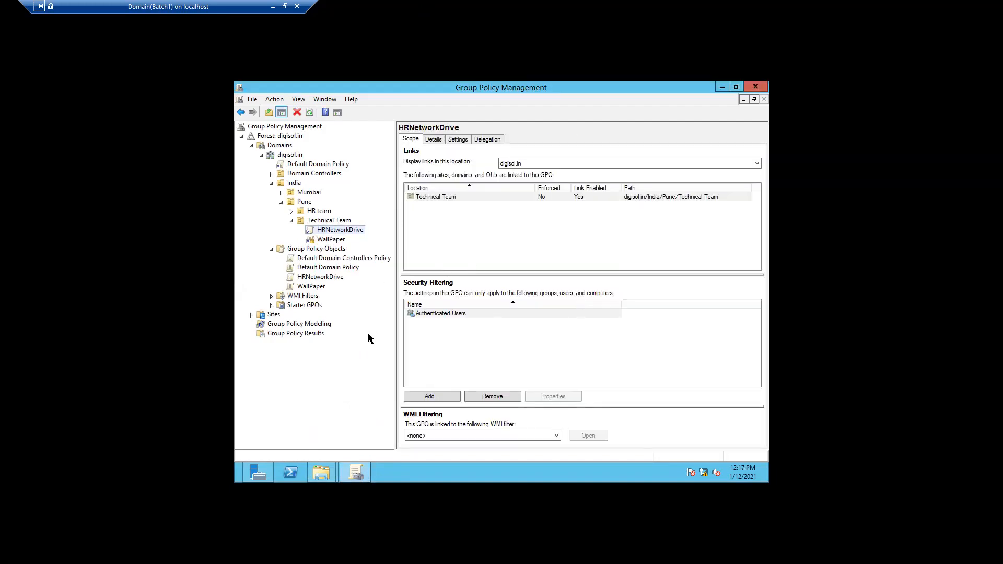
click(435, 140)
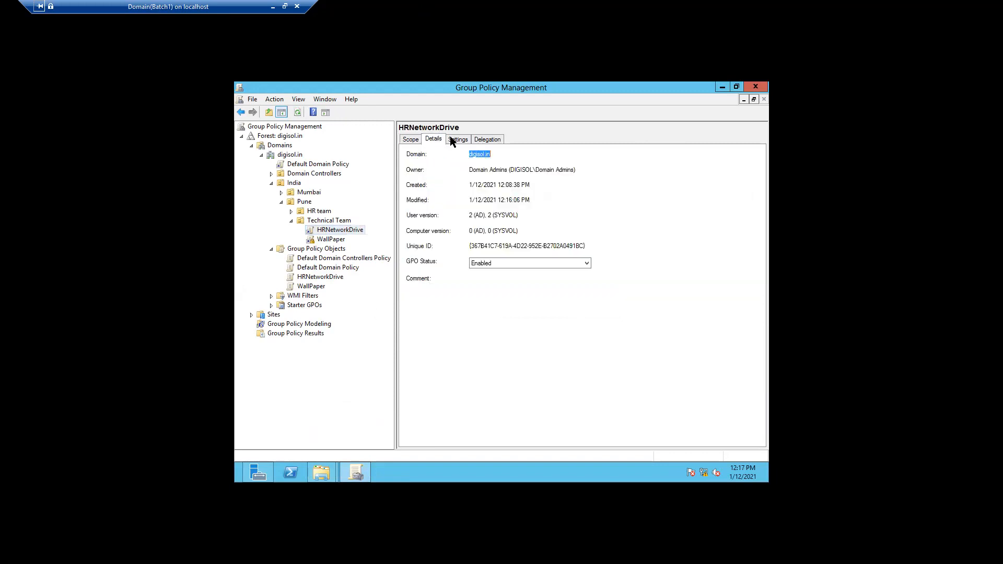
click(455, 138)
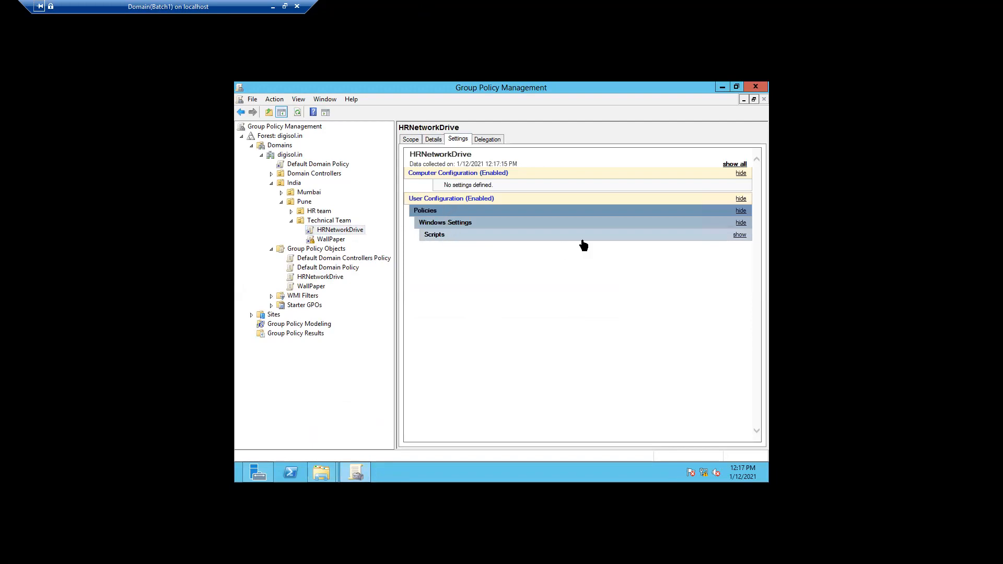
click(738, 235)
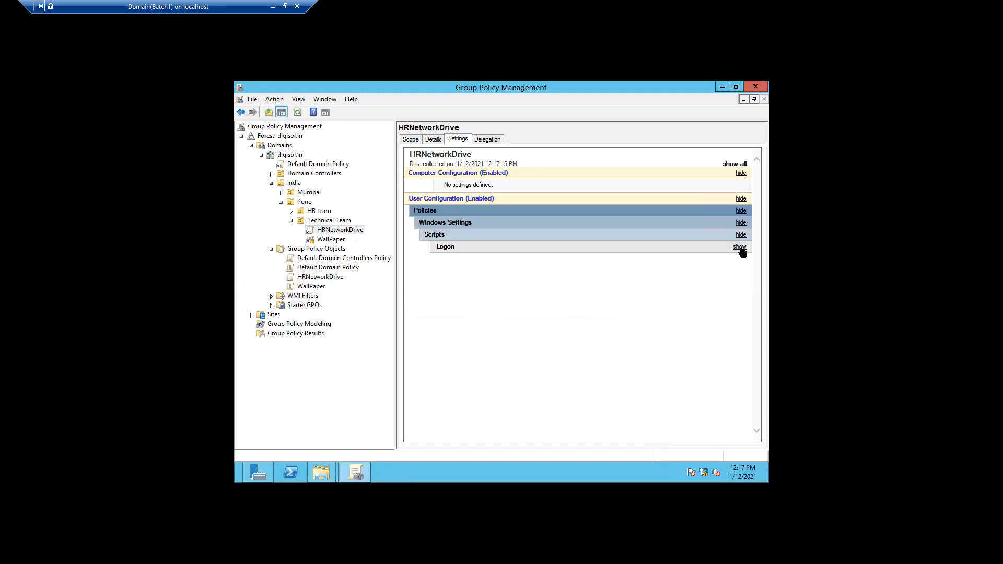
click(739, 247)
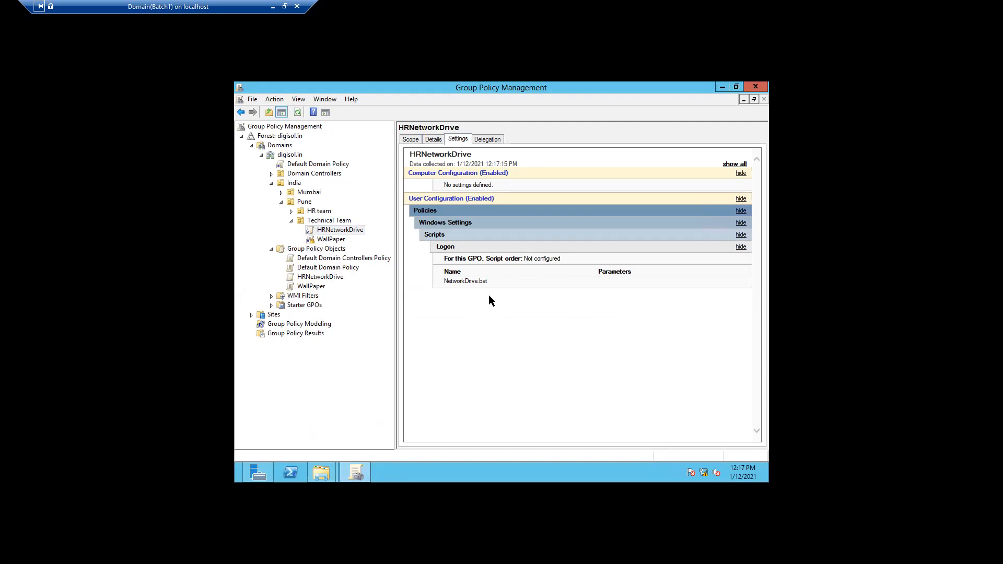
click(410, 140)
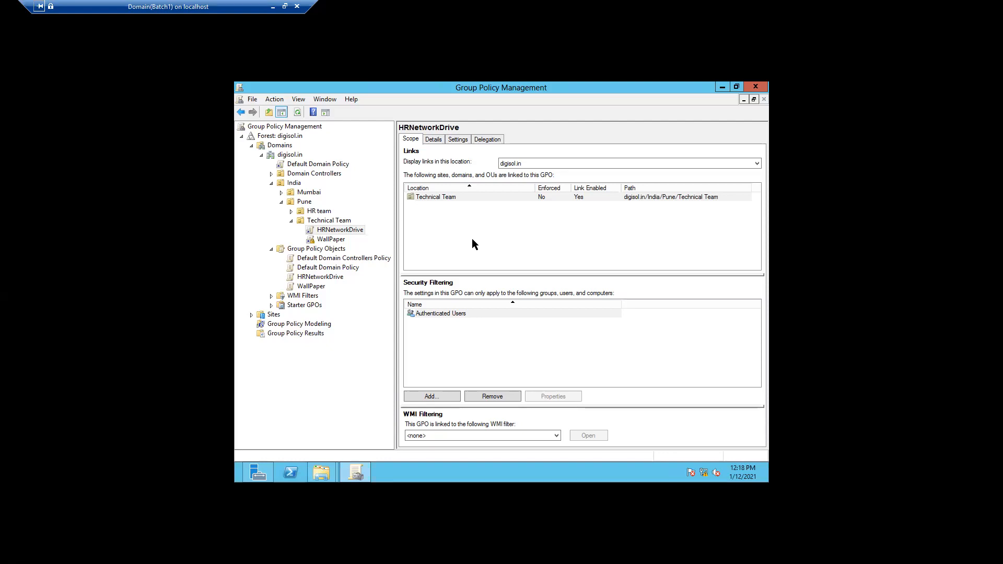
Set the HRNetworkDrive link on Technical Team to Enforced and minimise the server session
right_click(361, 237)
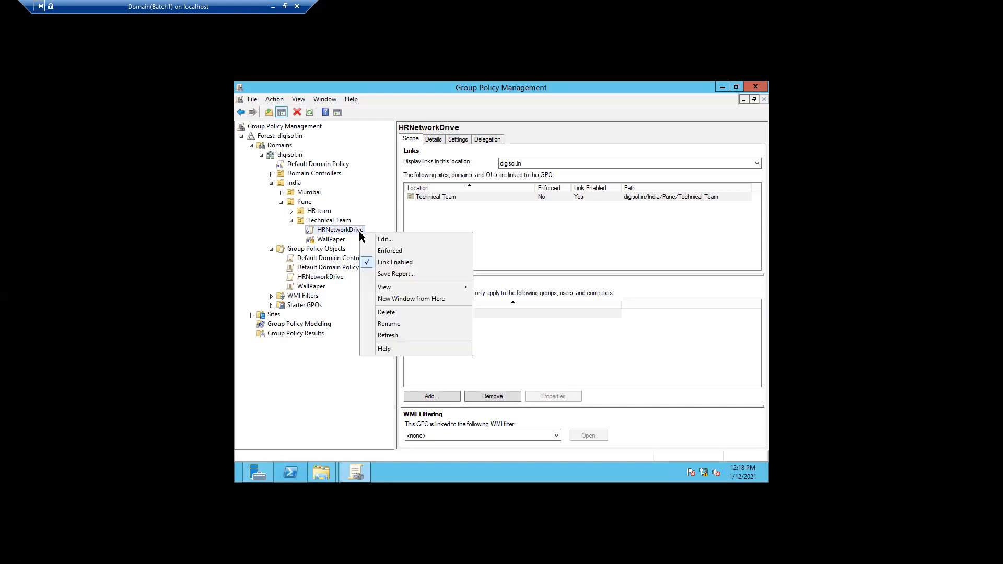
click(380, 251)
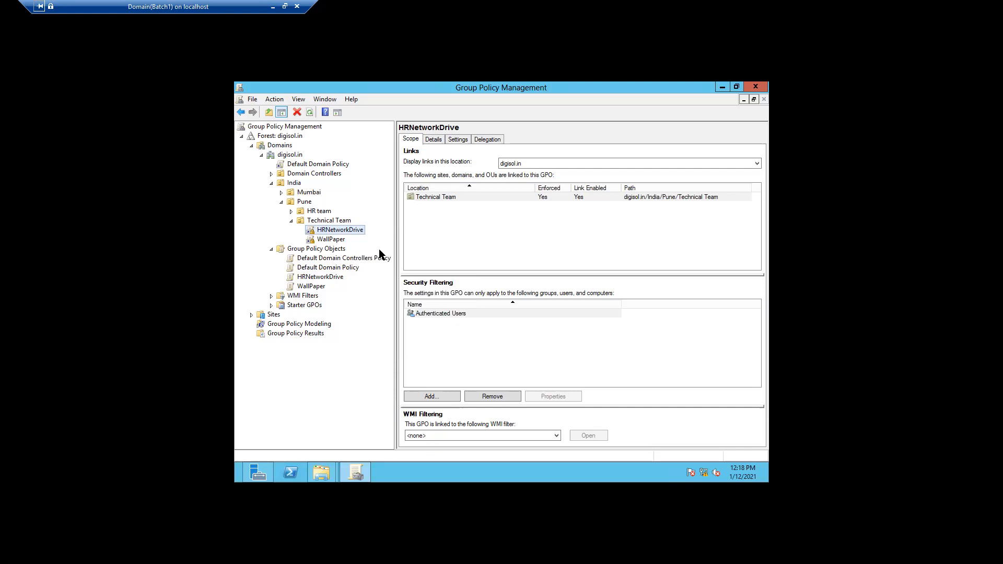
click(273, 7)
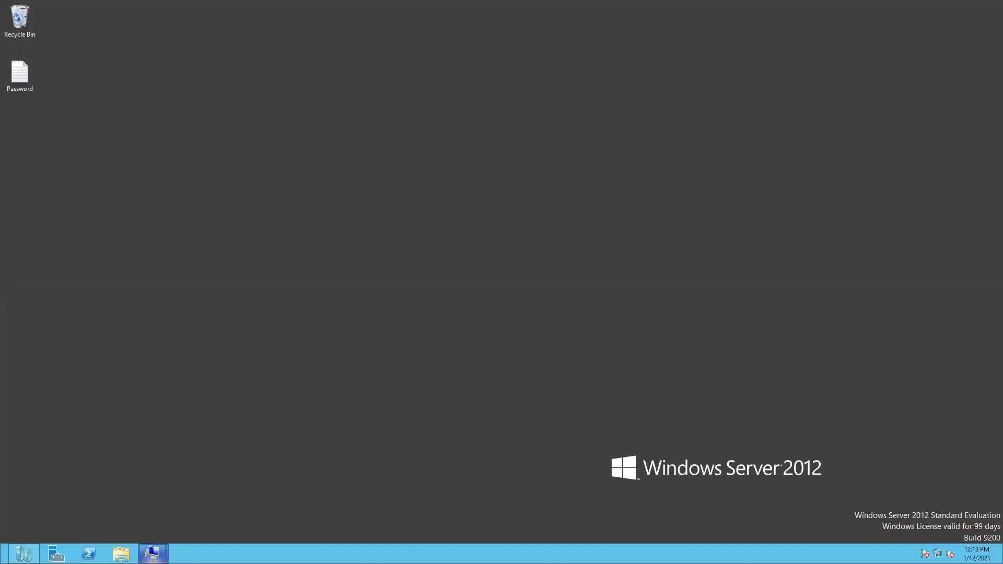
Bring up the Client10 VM windowed, send Ctrl+Alt+Delete and sign in with the user's password
mouse_move(152, 553)
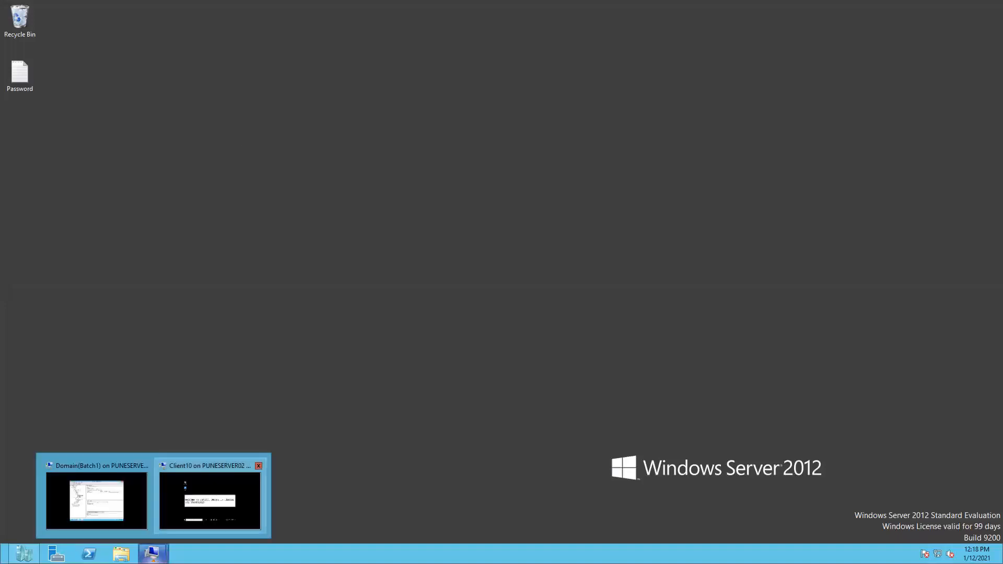
click(210, 500)
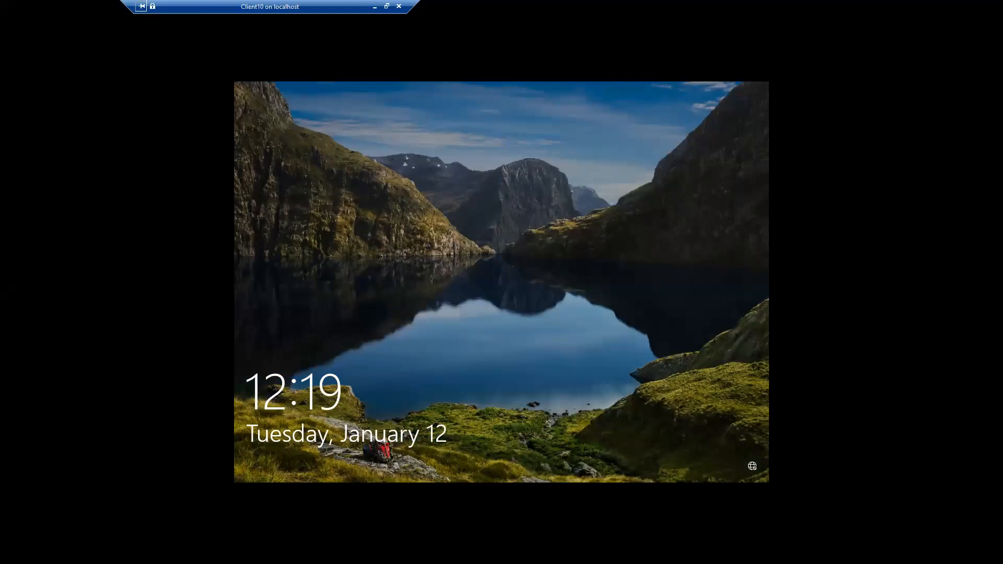
click(387, 6)
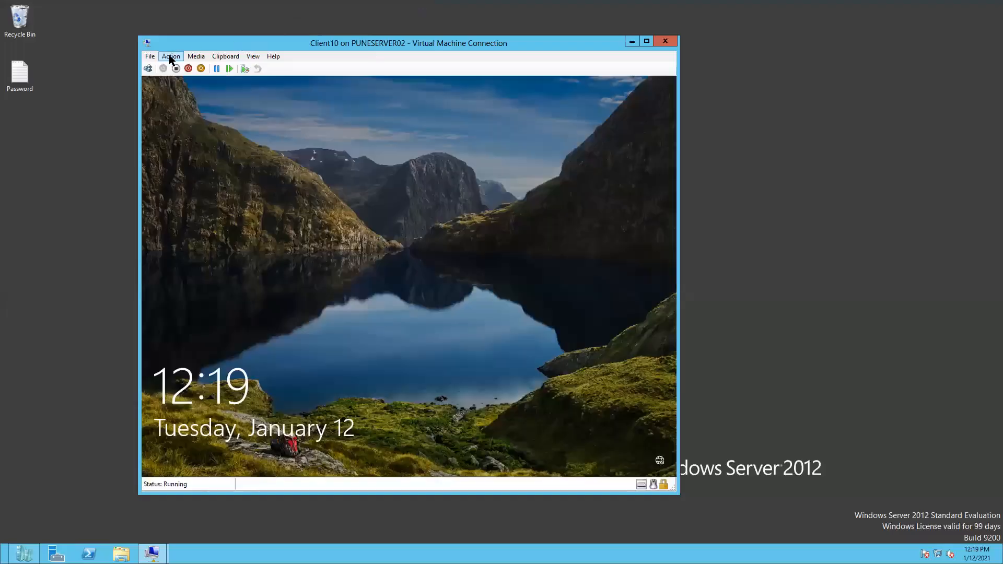
click(171, 57)
click(184, 73)
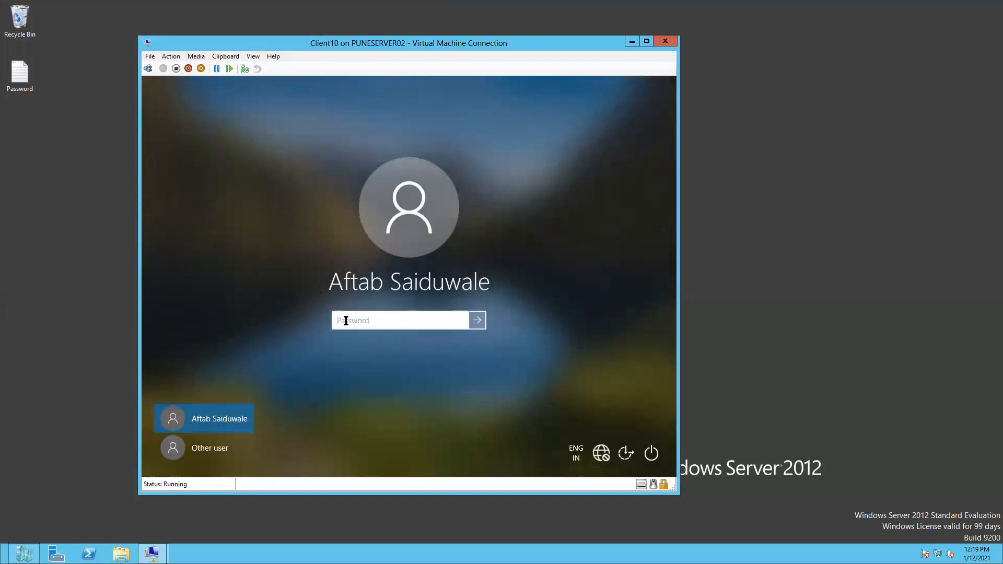
text(••••••••••••)
click(477, 319)
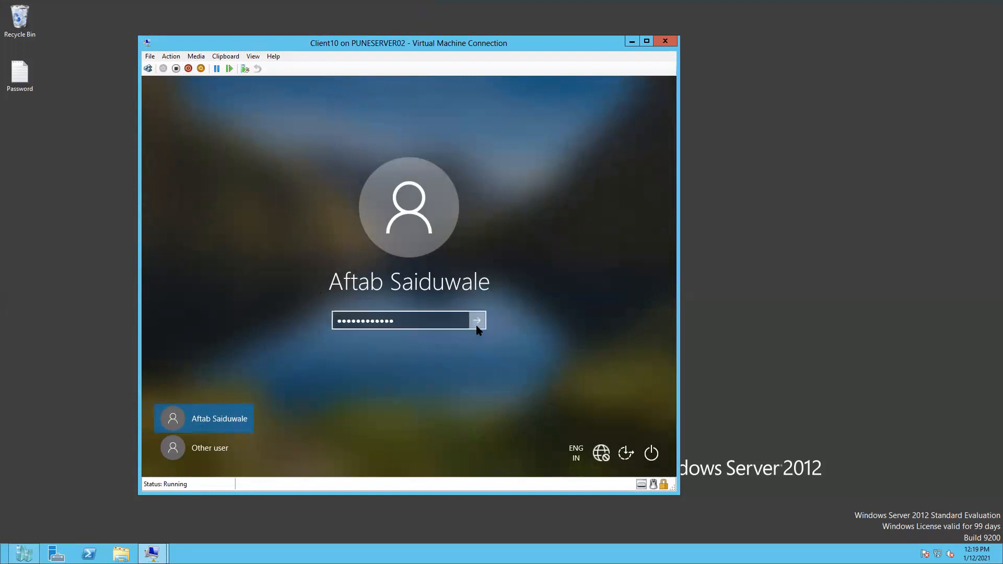
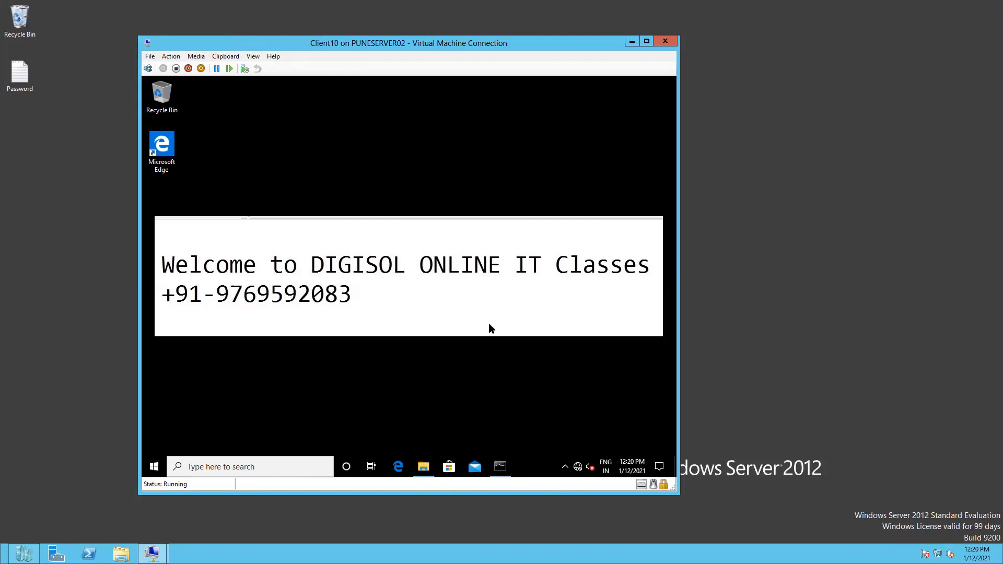
Open File Explorer in Client10, browse Local Disk (C:), return to This PC, and maximise the window
click(424, 466)
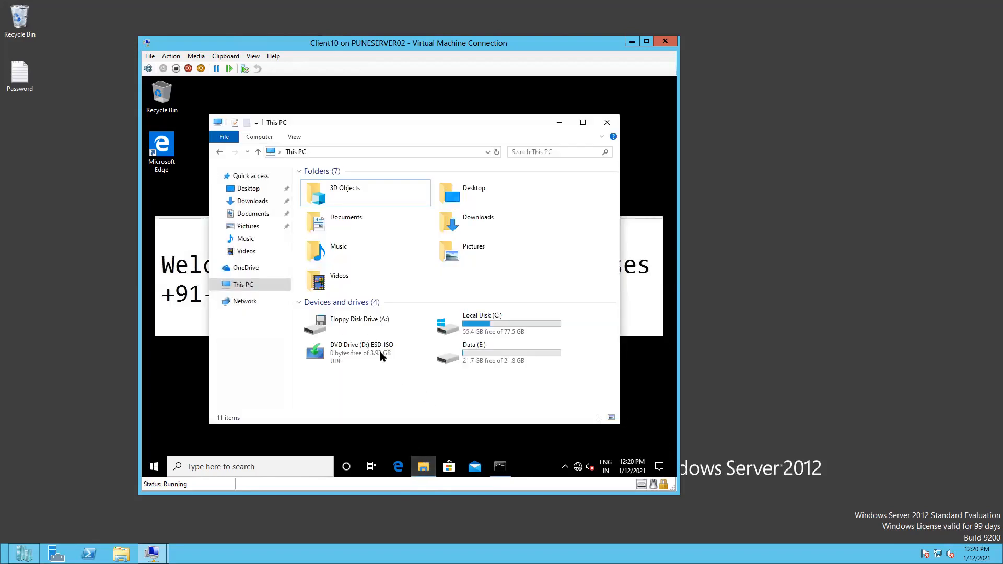
click(247, 287)
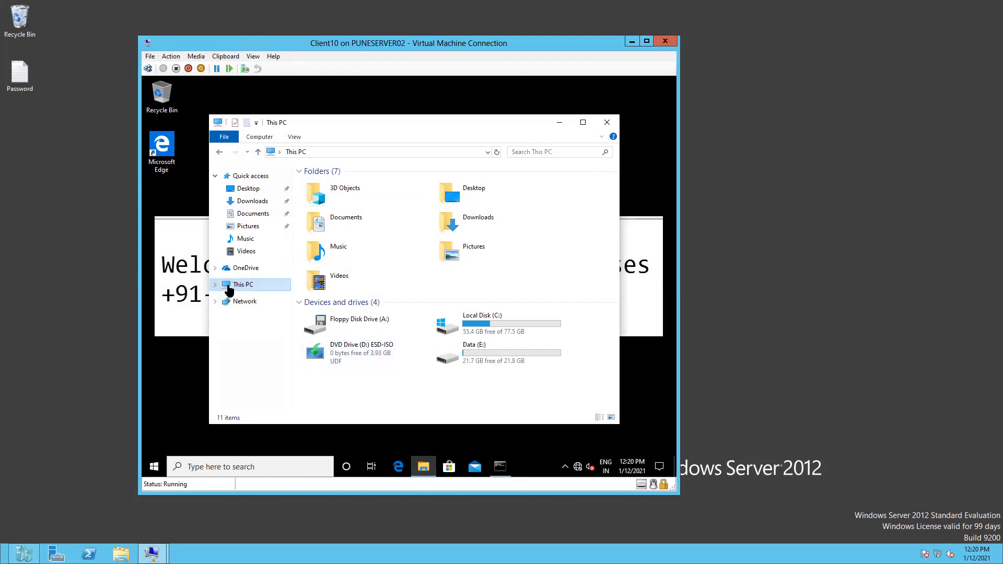
click(215, 285)
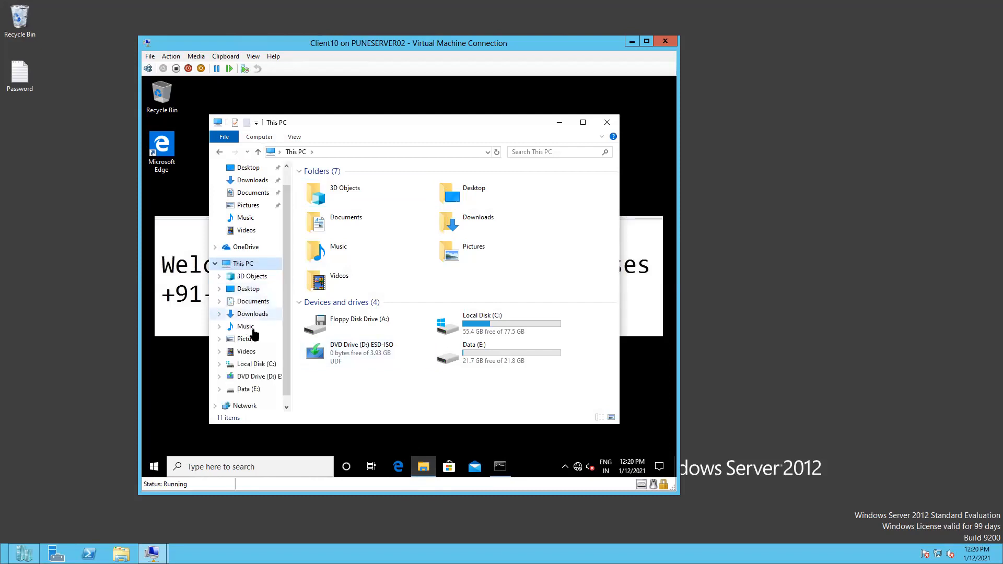
click(256, 364)
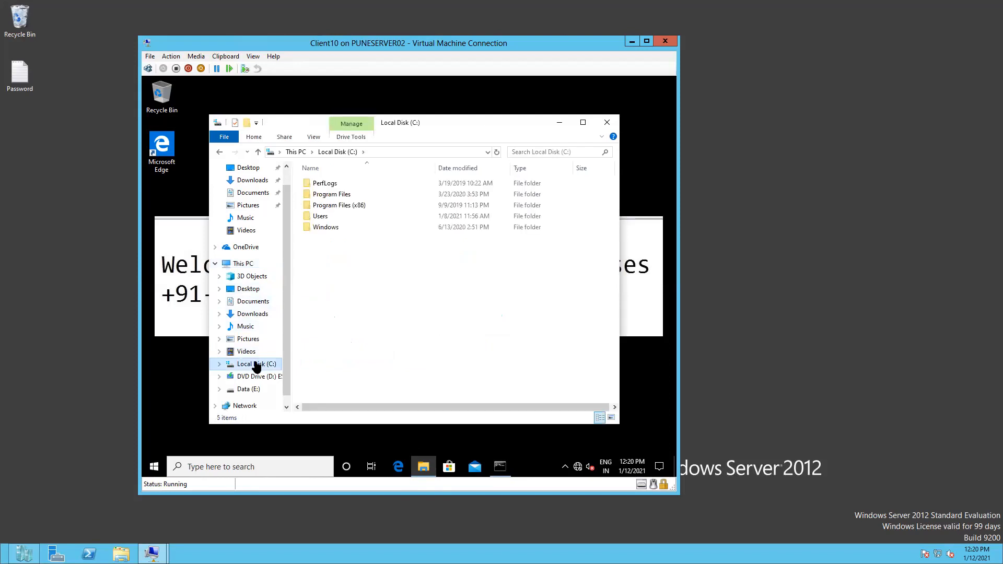
click(249, 268)
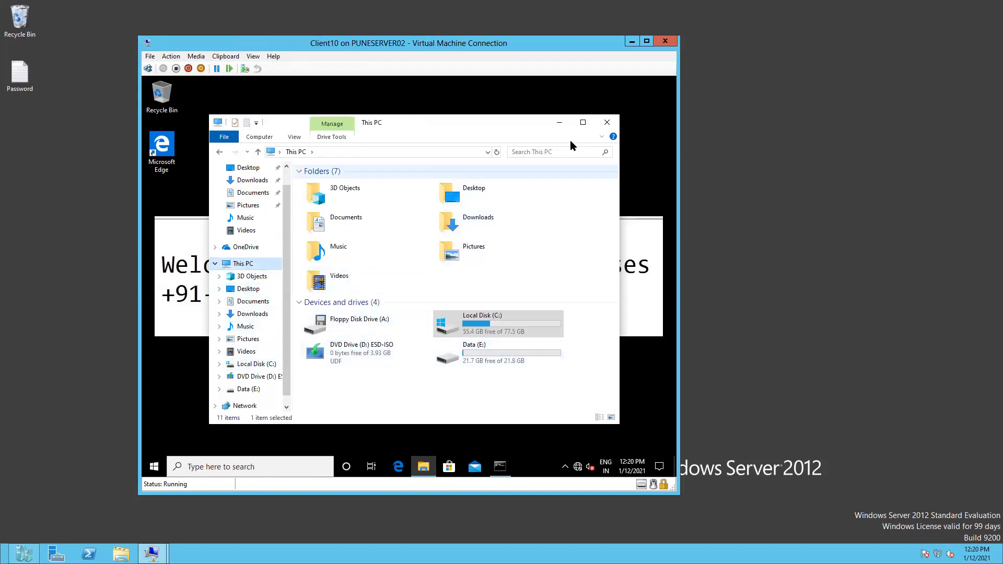
click(583, 123)
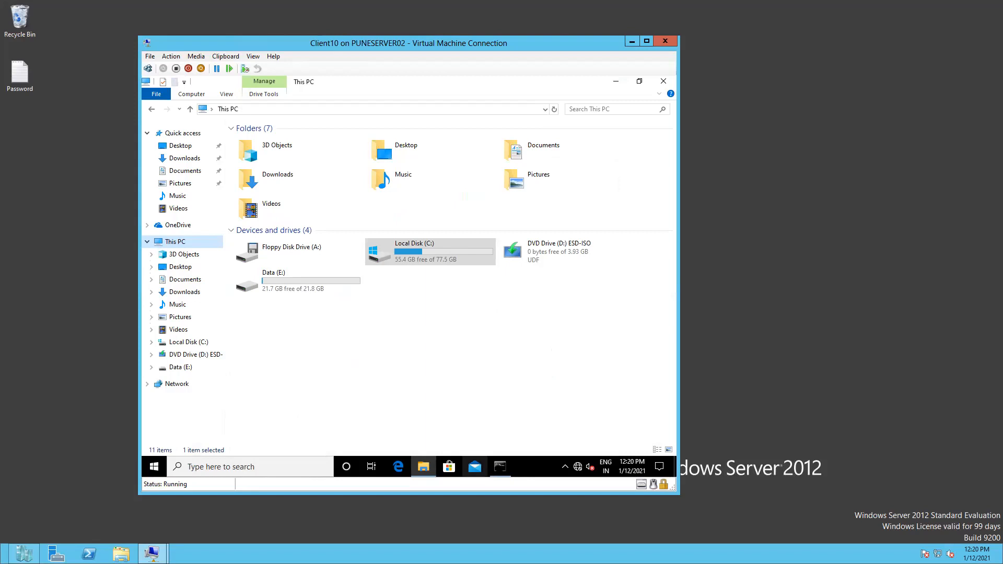
Rerun gpupdate /force in Client10's Command Prompt, then minimise it once computer and user policy complete
click(500, 466)
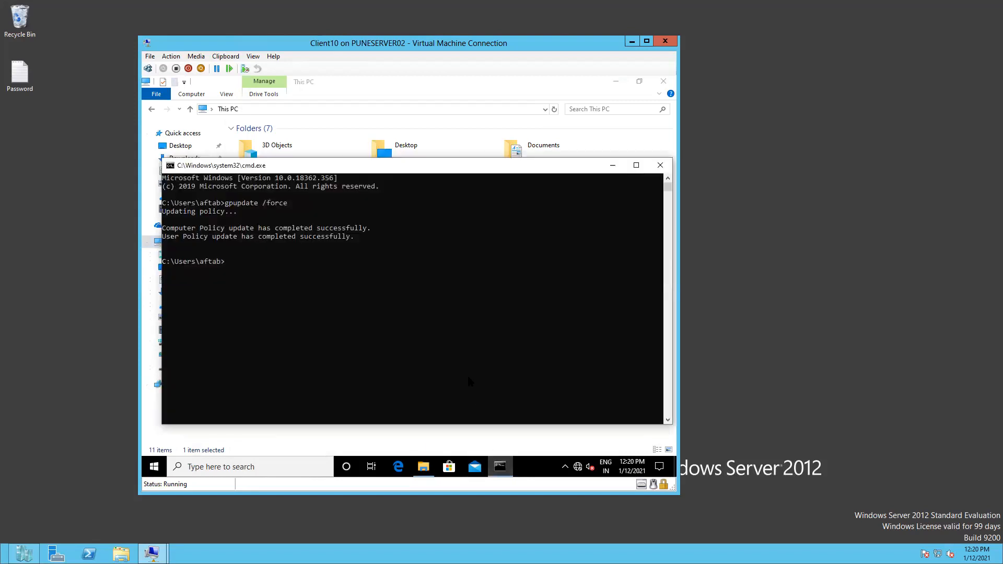
key(Up)
key(Return)
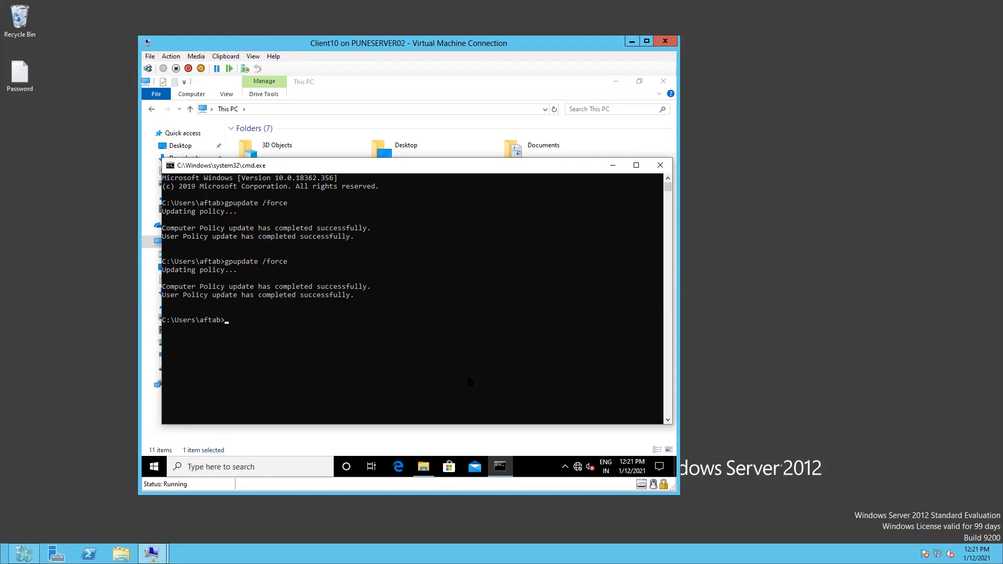
click(612, 165)
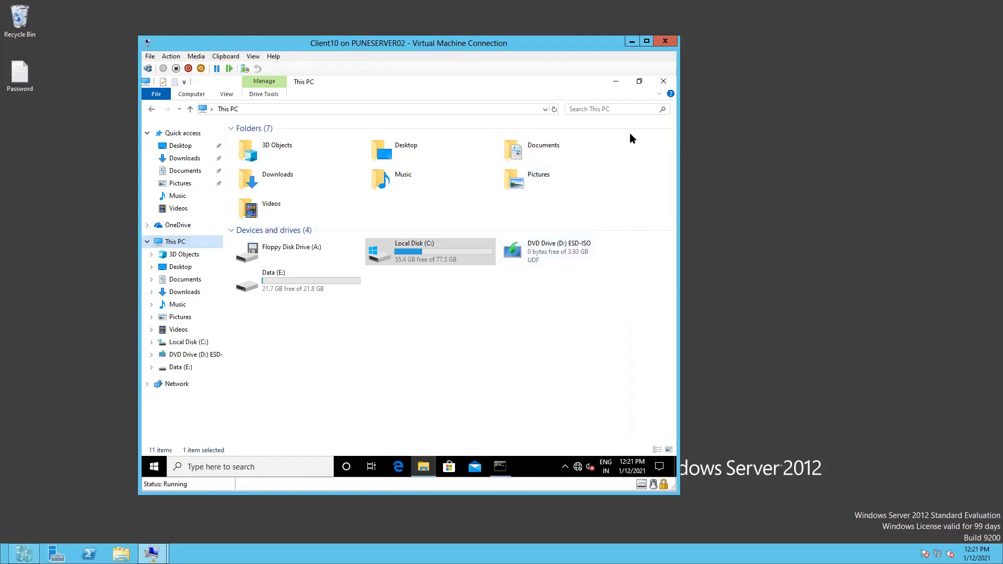
click(663, 81)
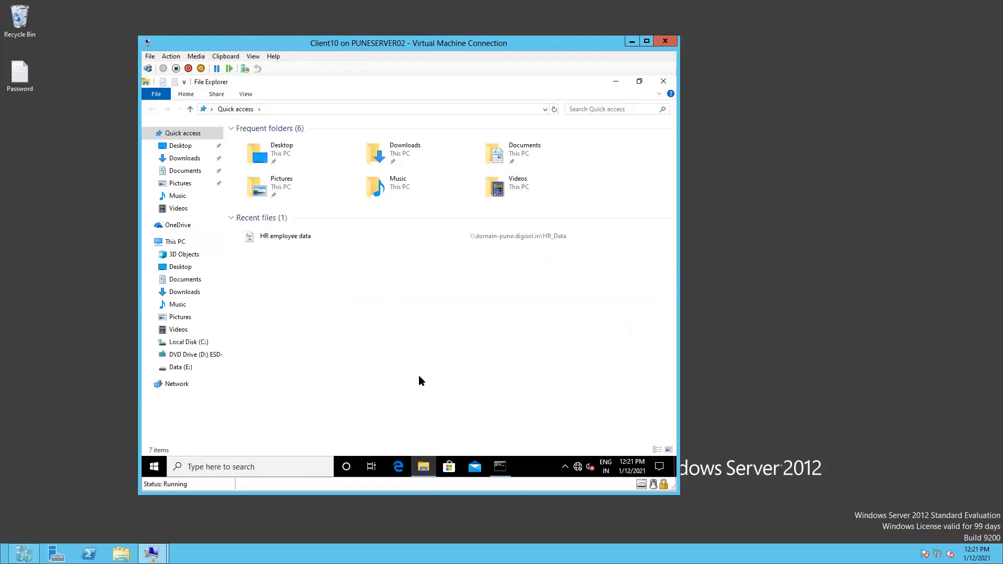
click(180, 242)
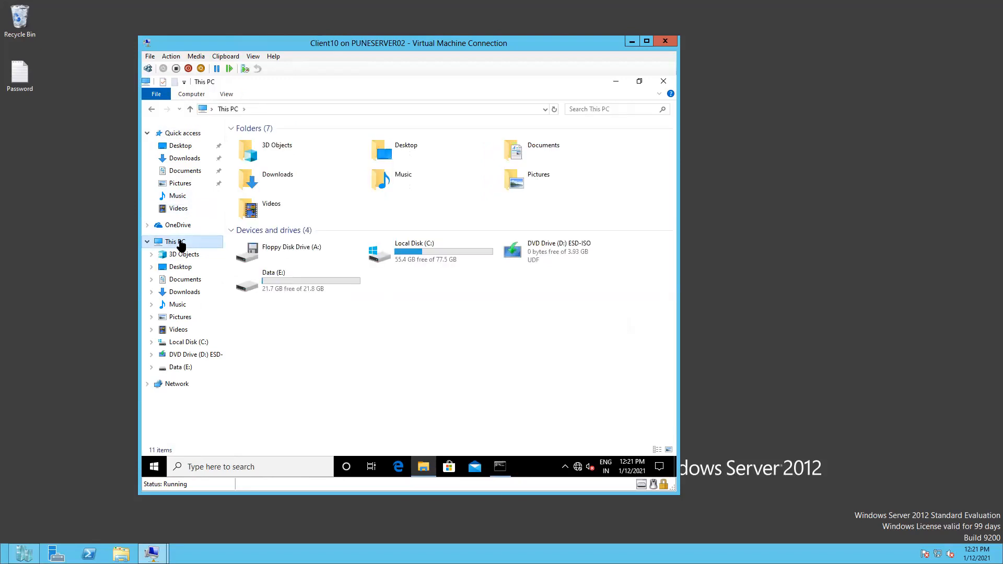
click(632, 42)
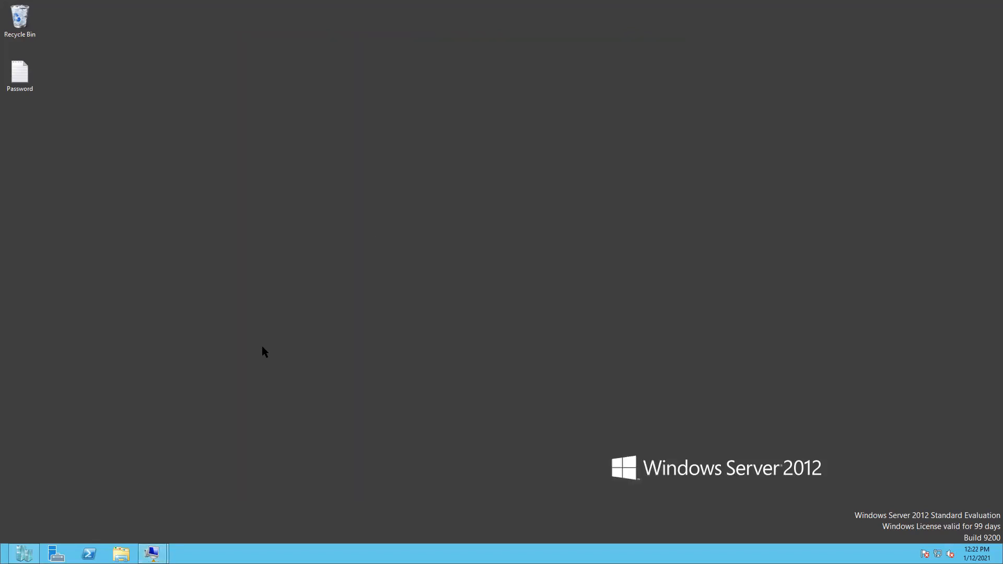
mouse_move(152, 554)
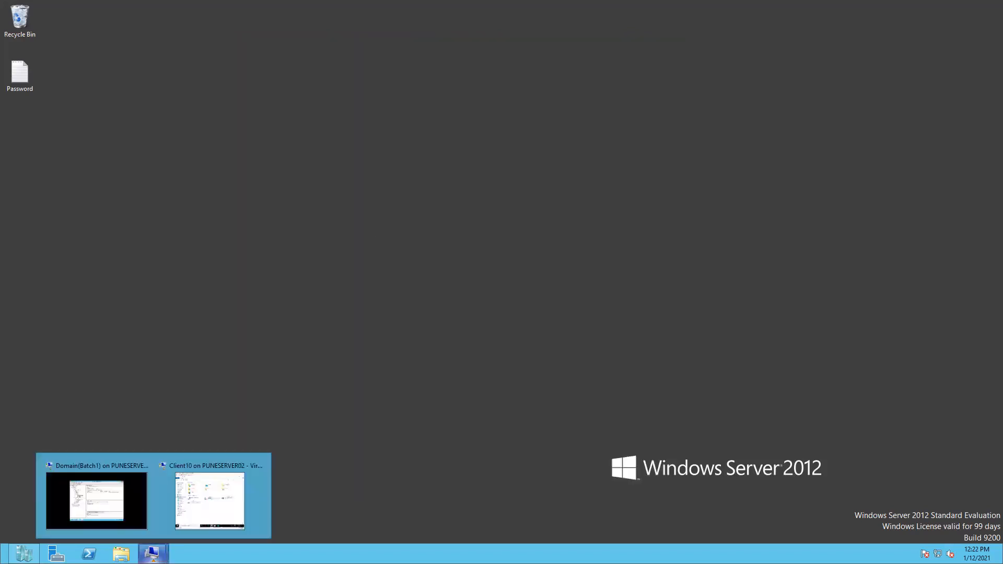
click(206, 504)
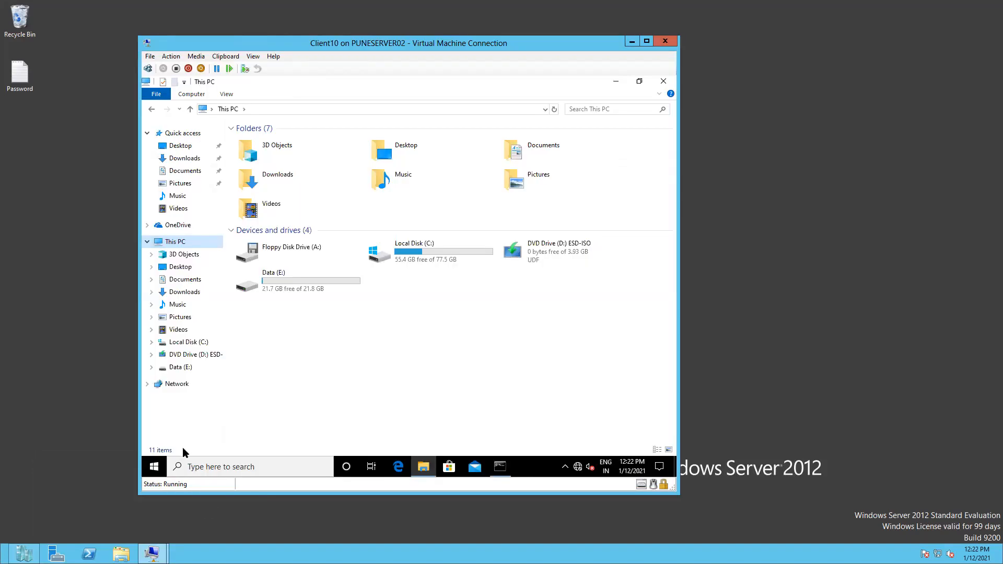
Launch rsop.msc from the Run box and dismiss its permissions error
right_click(145, 473)
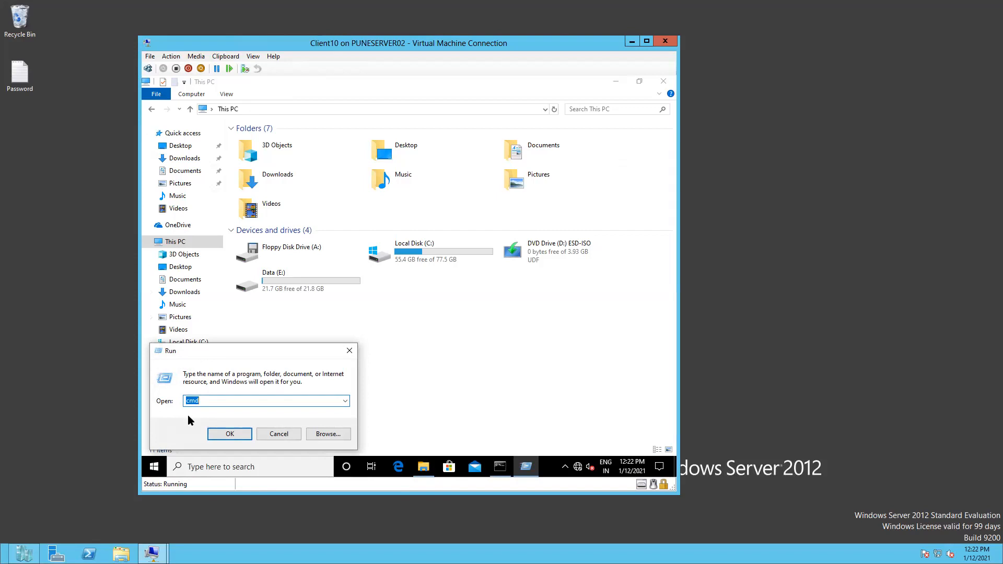
text(rso)
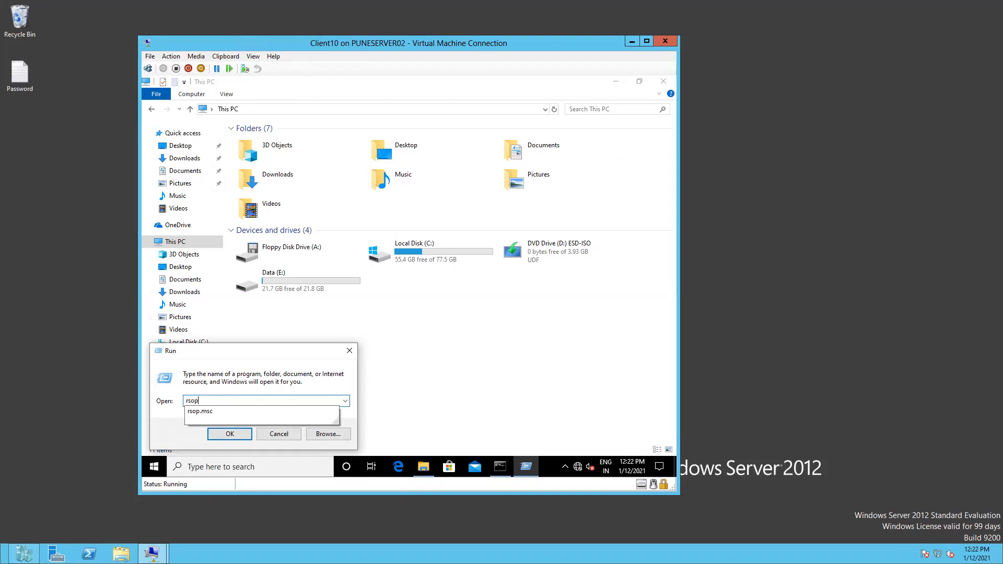
text(p)
key(Down)
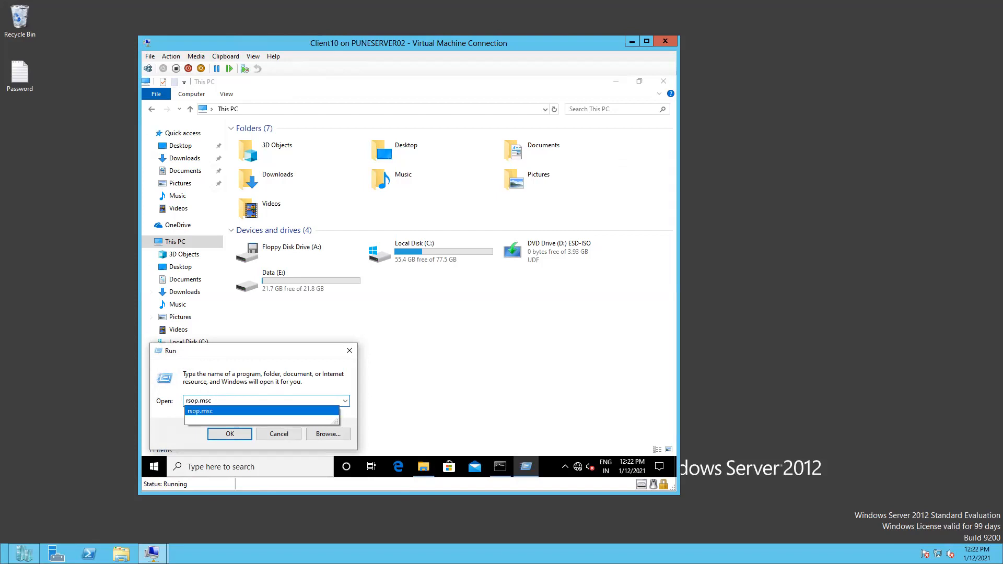
key(Return)
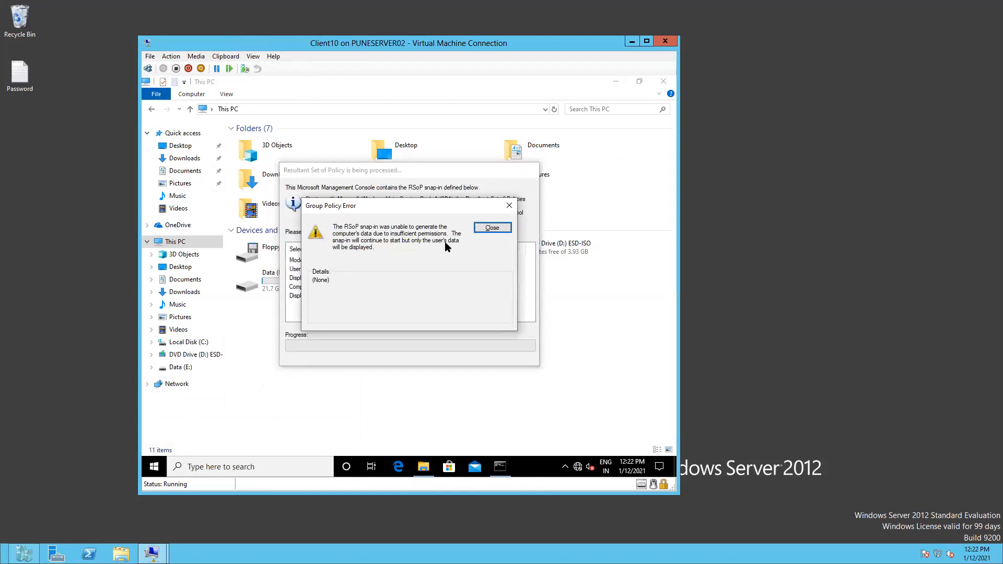
click(484, 229)
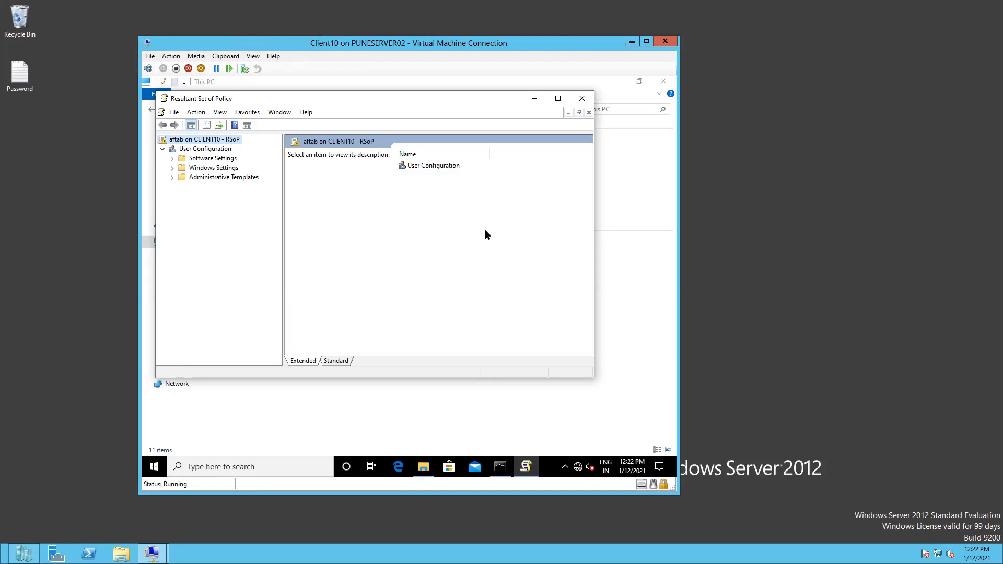
Expand User Configuration > Windows Settings > Scripts > Logon to confirm NetworkDrive.bat, then minimise RSoP
click(173, 167)
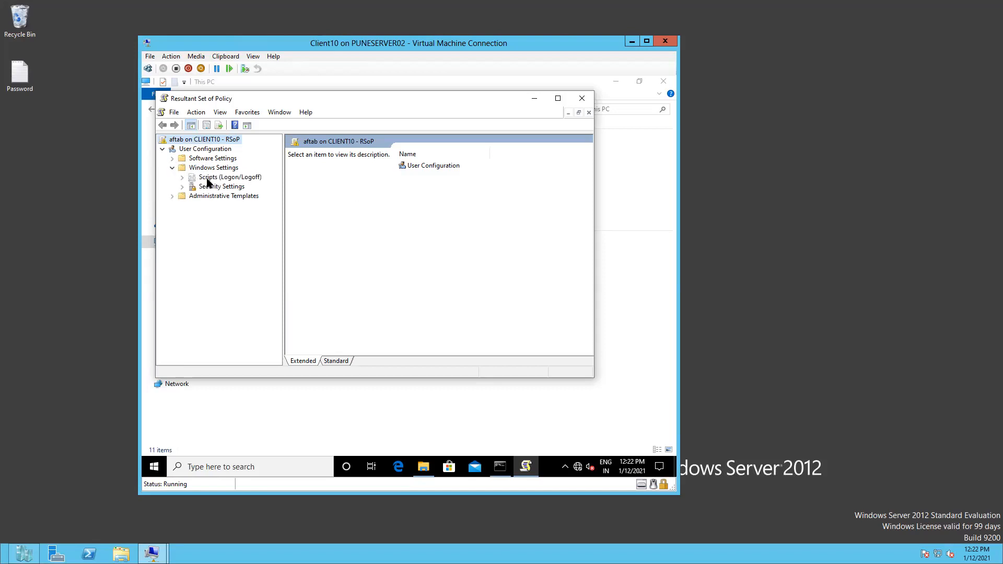
click(208, 179)
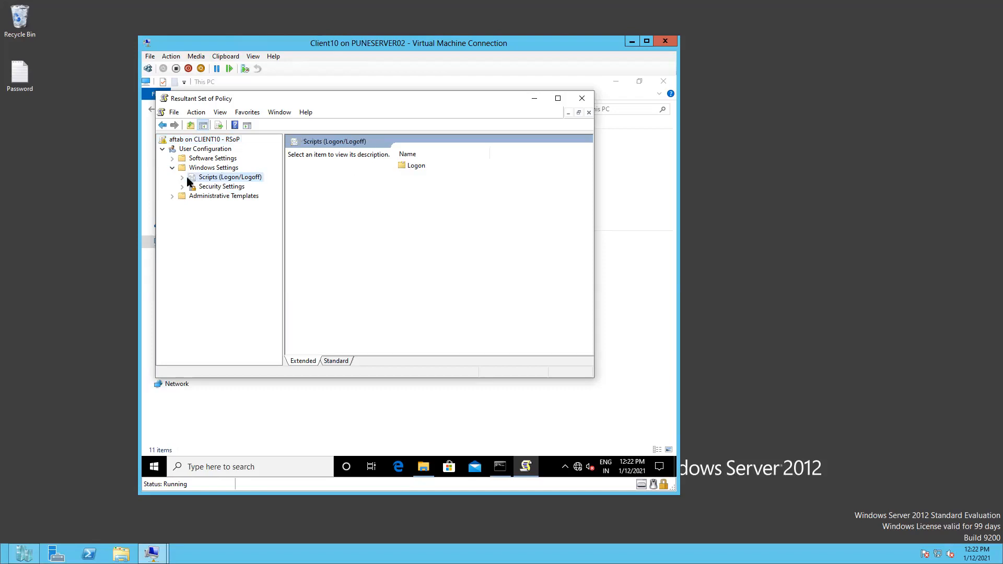
click(182, 177)
click(216, 188)
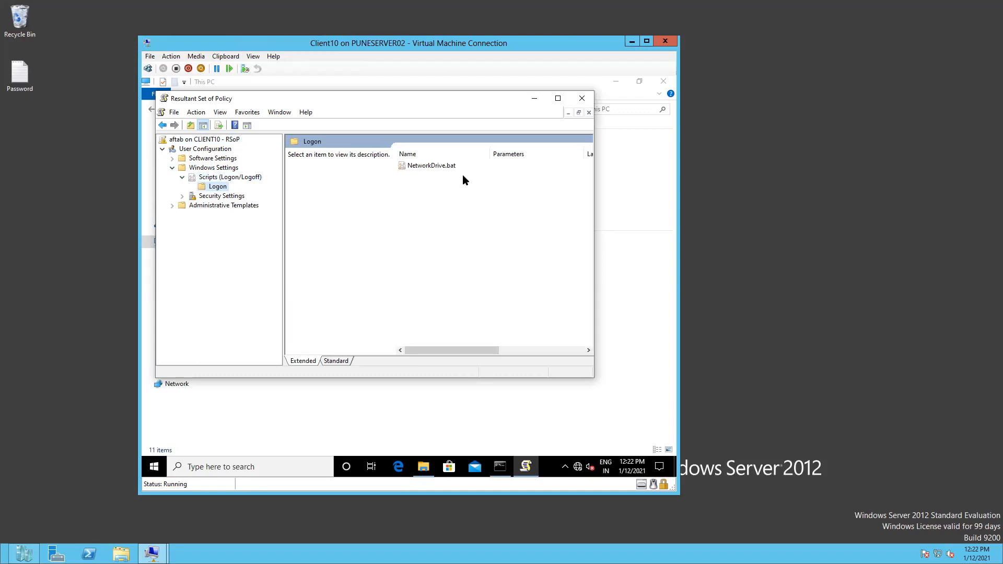
click(562, 99)
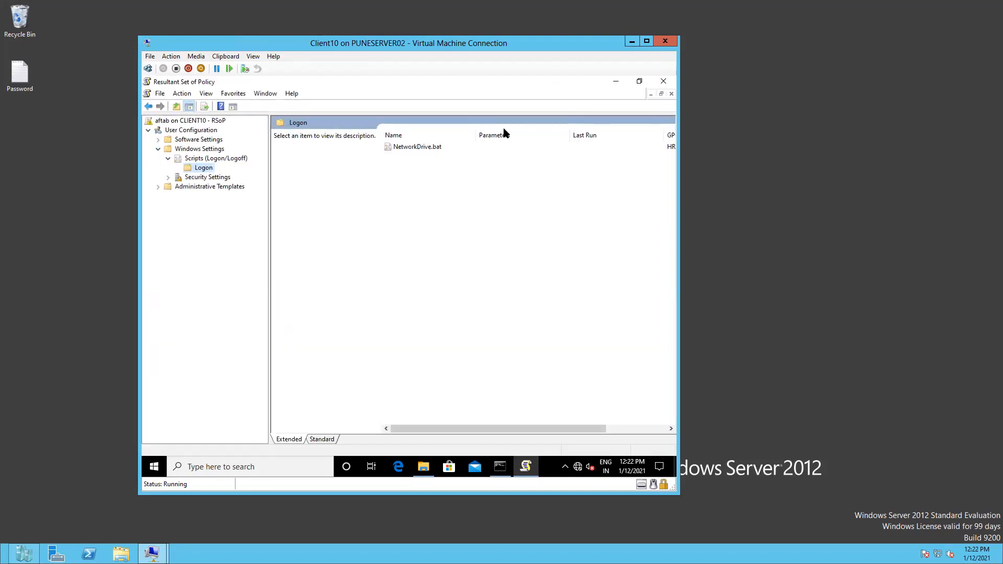
click(612, 84)
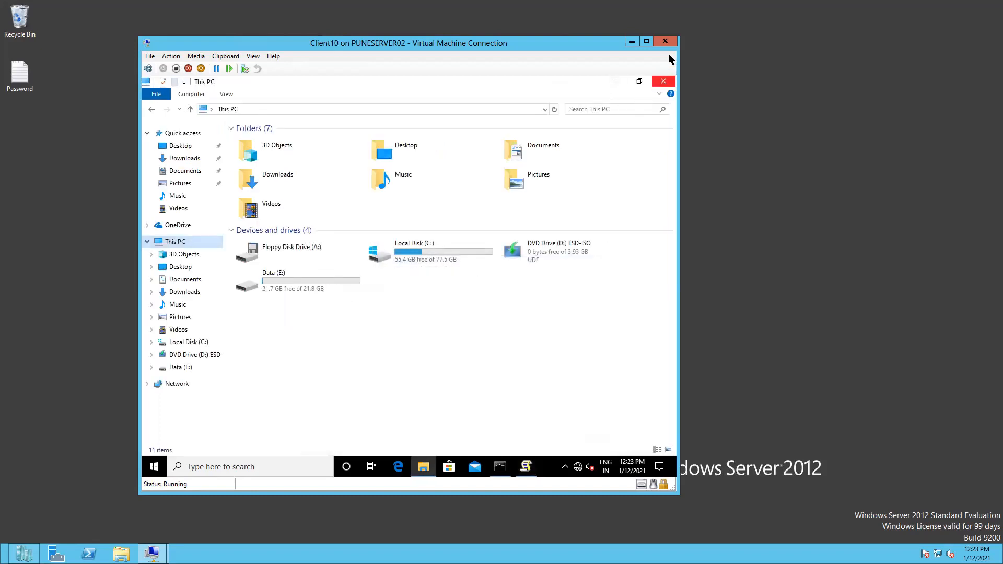
Close File Explorer and reset the Client10 virtual machine from the Action menu
click(664, 83)
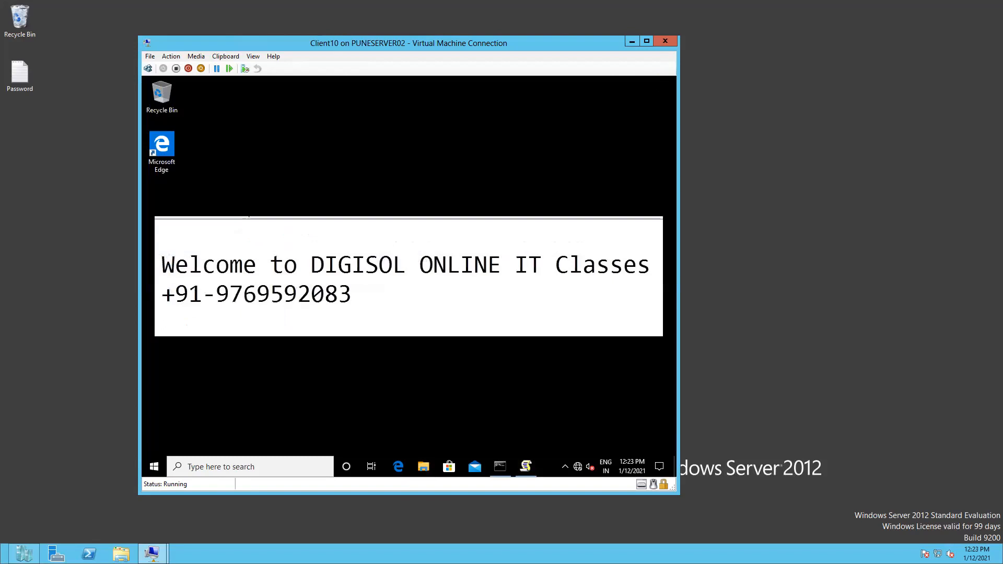
click(171, 56)
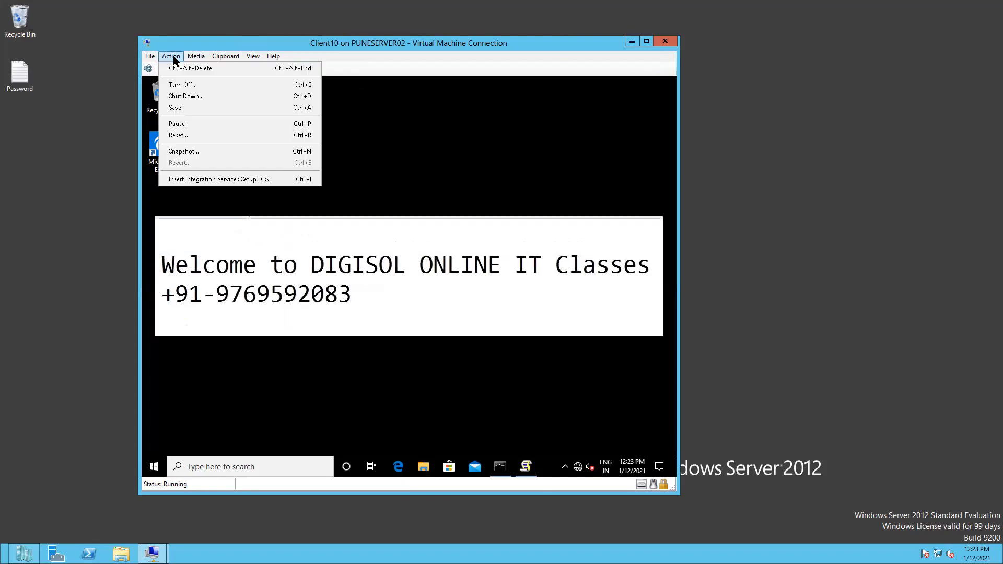
click(177, 135)
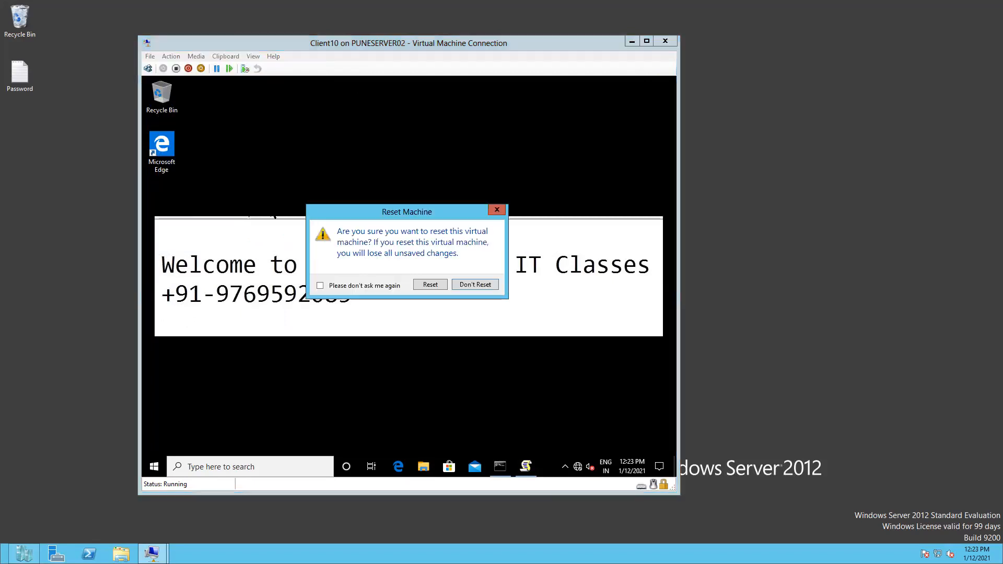
click(430, 285)
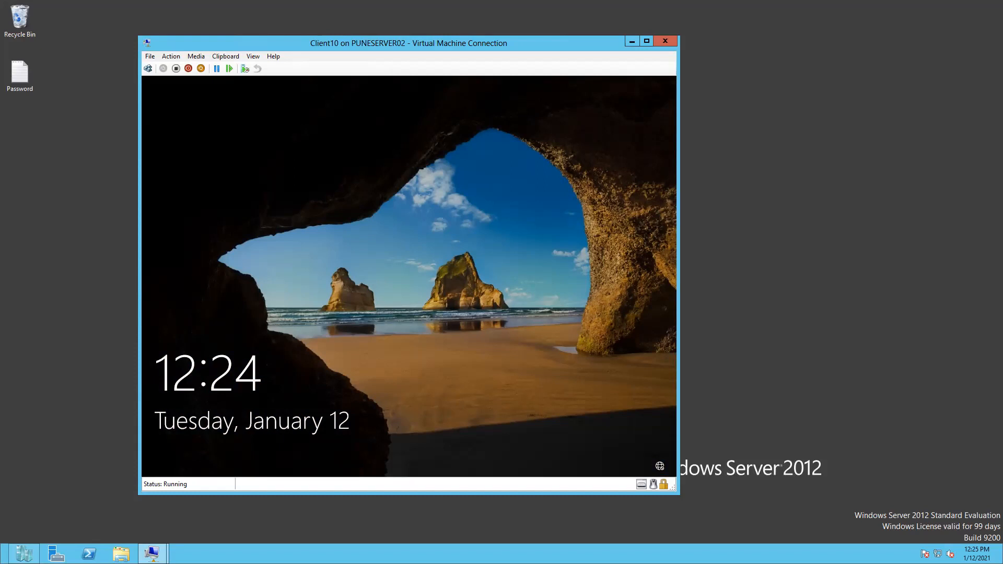
Send Ctrl+Alt+Delete to Client10 and sign back in with the user's password
click(170, 56)
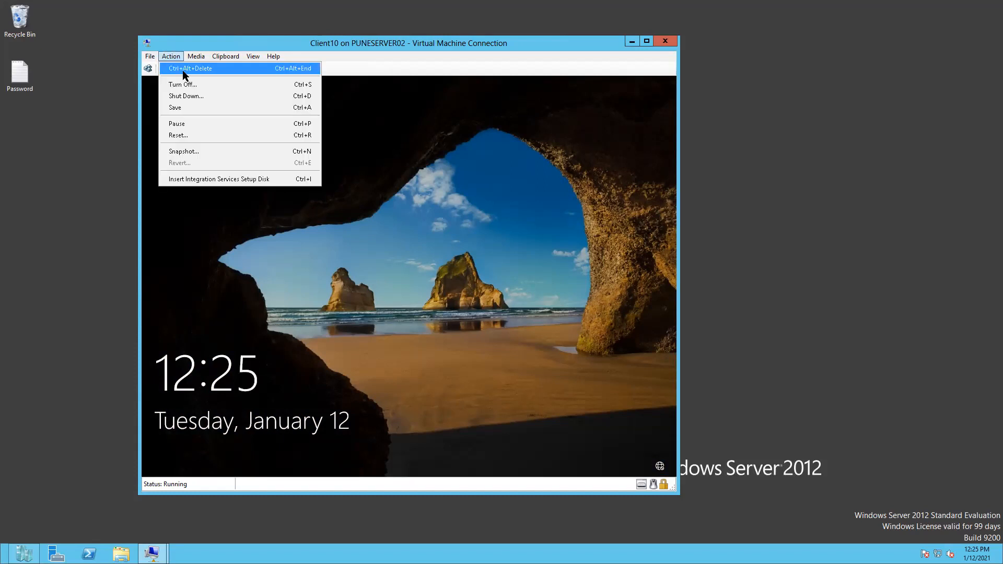
click(180, 70)
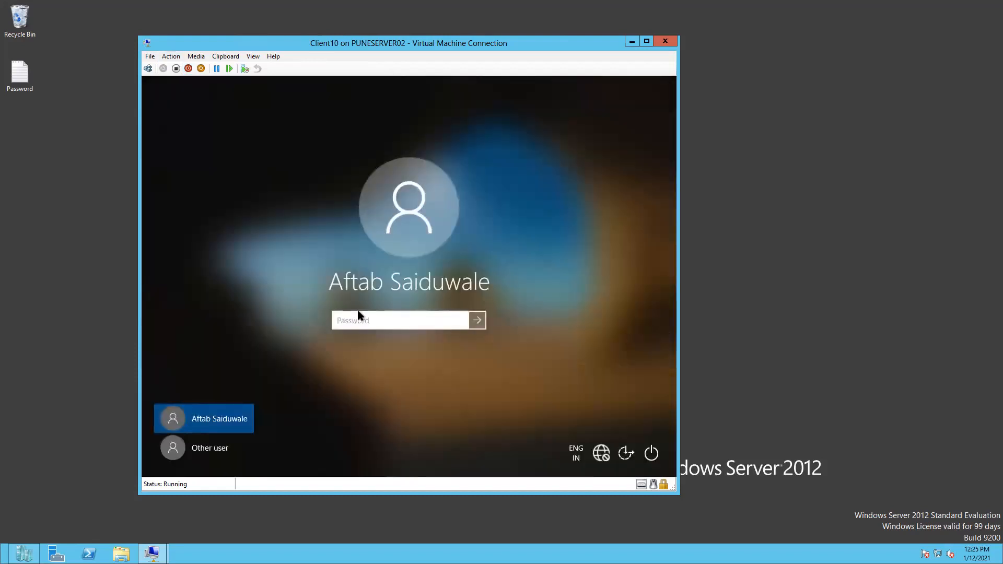
text(************)
click(476, 321)
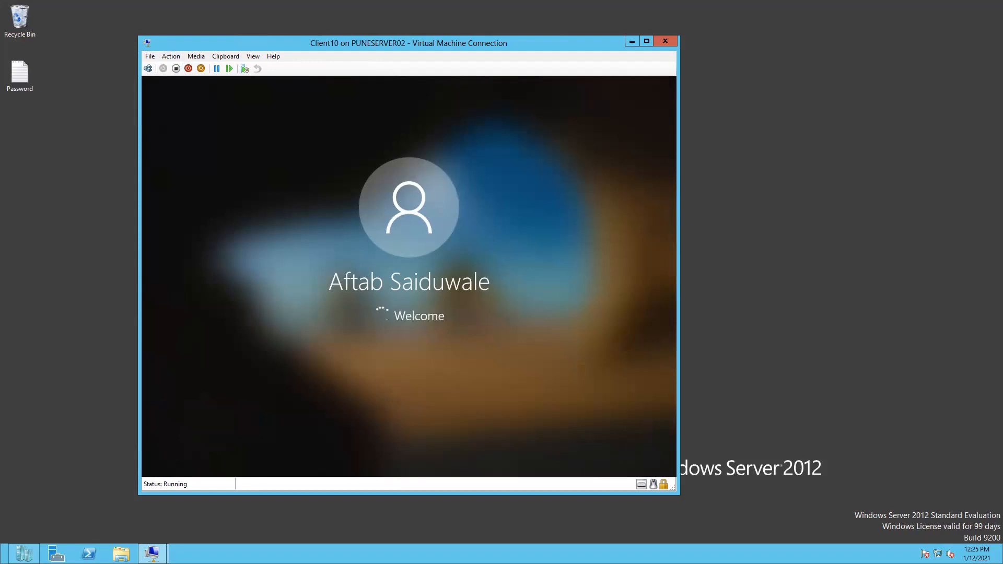